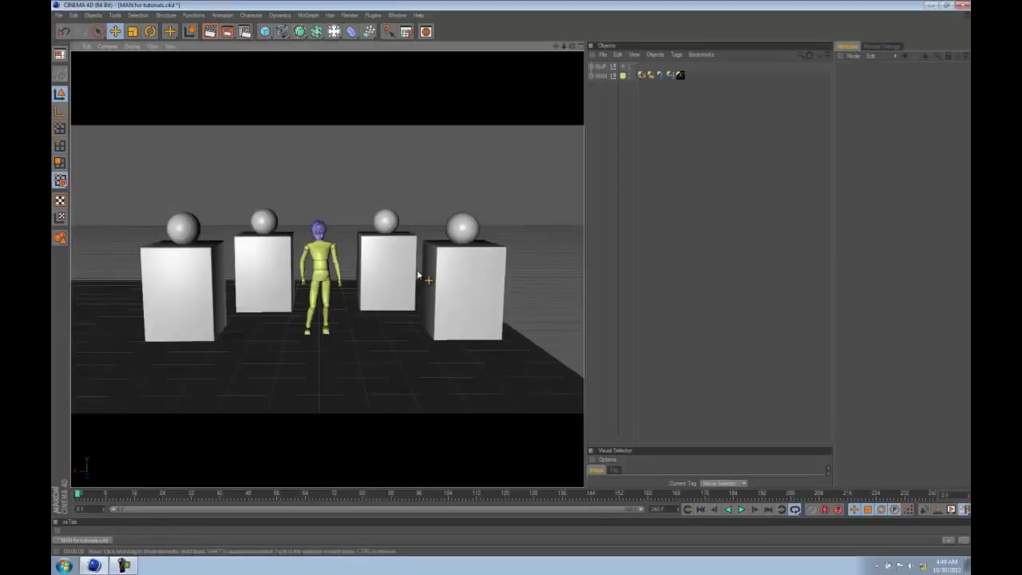
Render the scene with the figure, boxes and spheres from several camera angles to examine its default lighting
left_click_drag(432, 291, 399, 317, "alt")
left_click(210, 32)
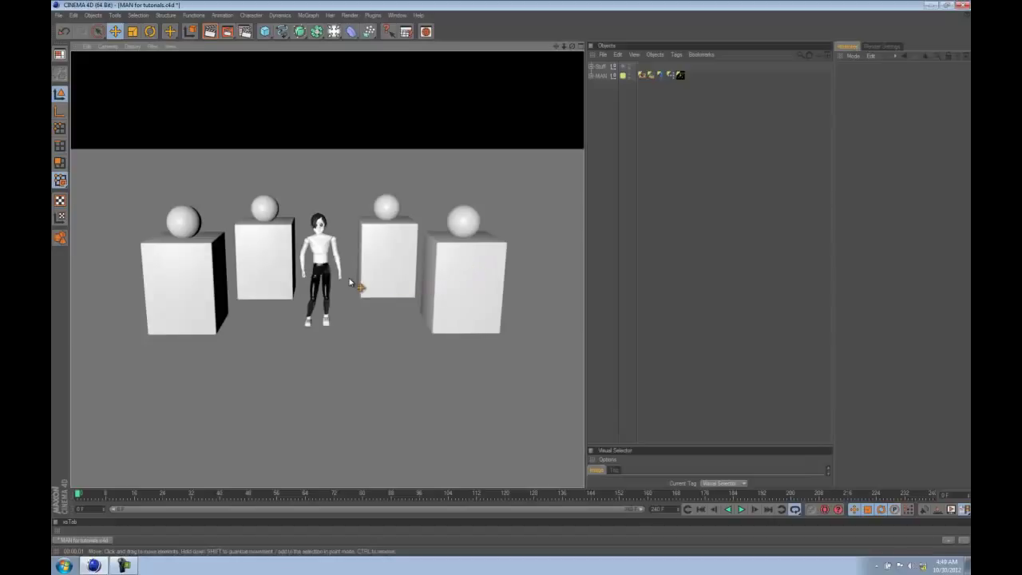
right_click_drag(309, 288, 410, 302, "alt")
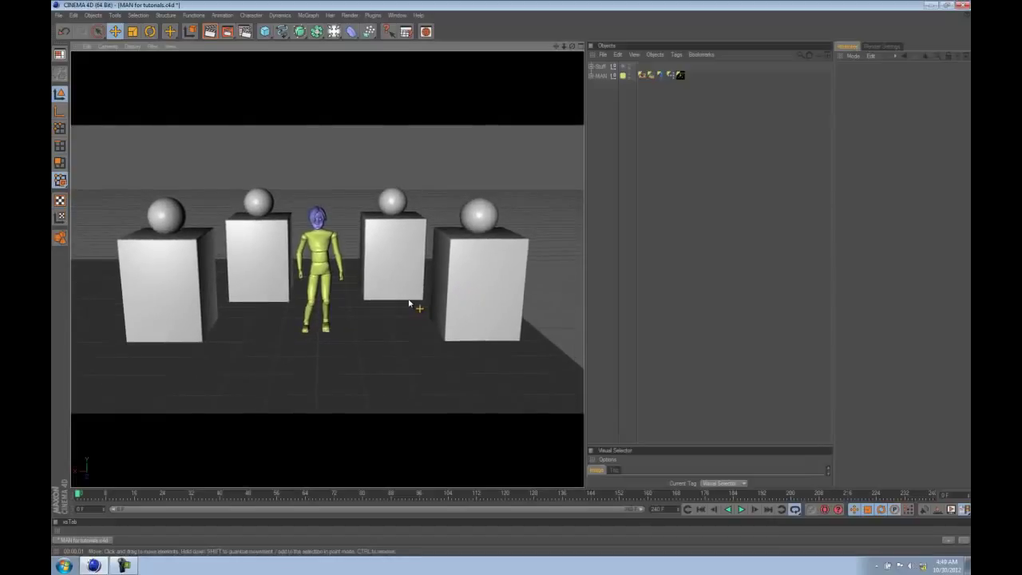
middle_click_drag(410, 302, 407, 314, "alt")
left_click_drag(408, 315, 407, 323, "alt")
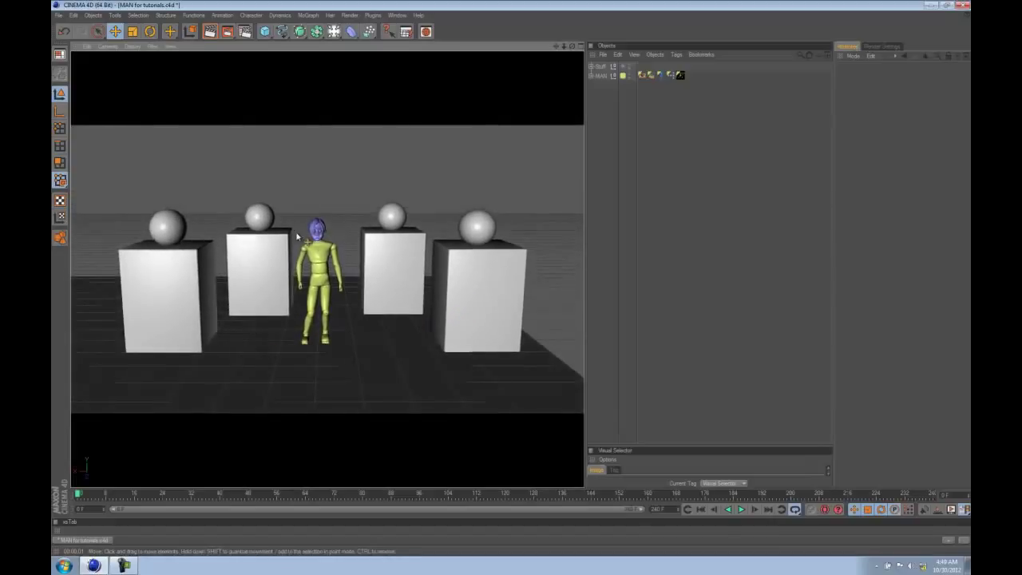
left_click(209, 31)
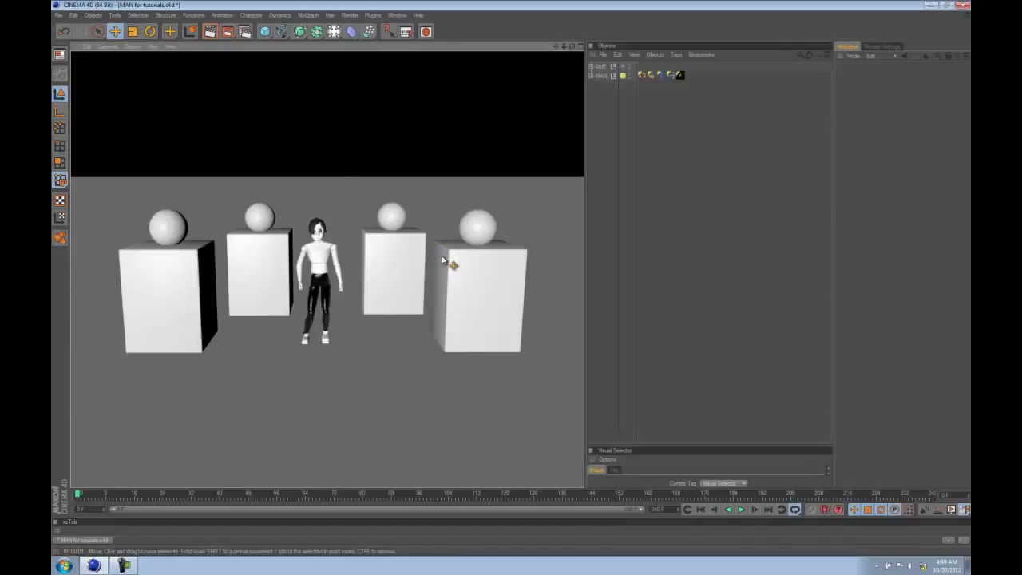
mouse_move(442, 255)
left_mouse_down("alt")
mouse_move(356, 269)
mouse_move(511, 279)
mouse_move(460, 288)
left_mouse_up("alt")
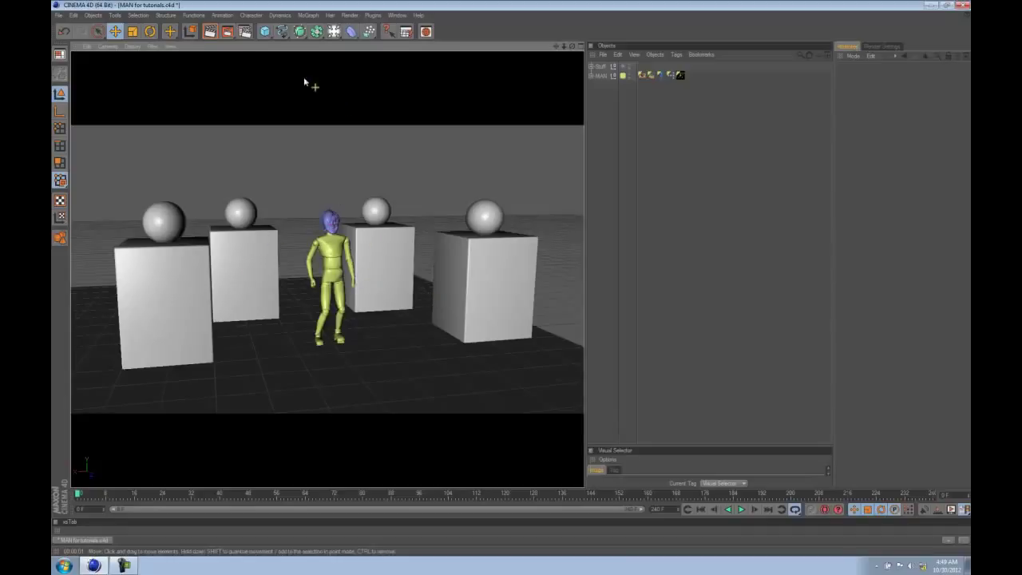
left_click(209, 33)
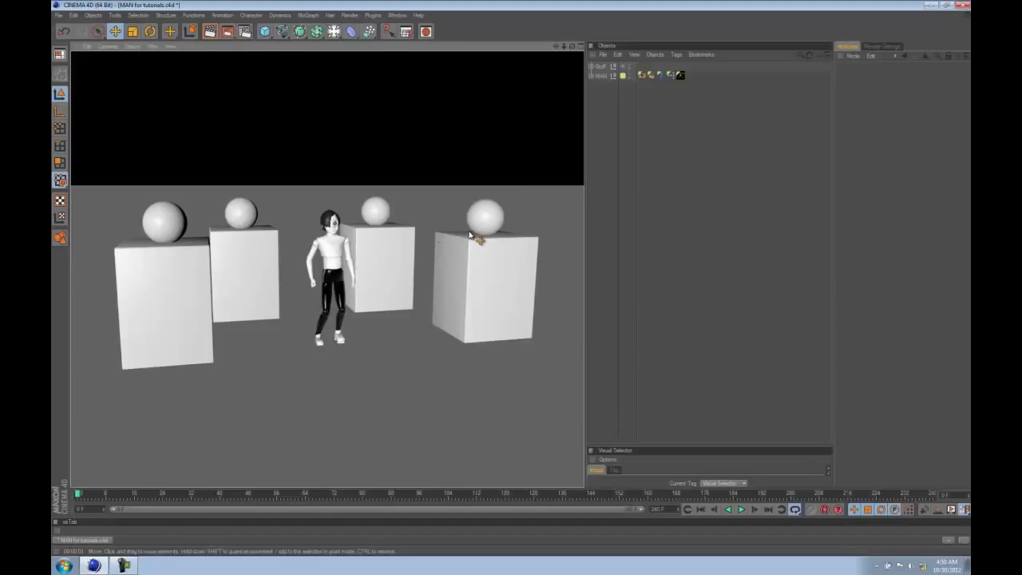
key("ctrl+r")
left_click_drag(410, 263, 420, 258, "alt")
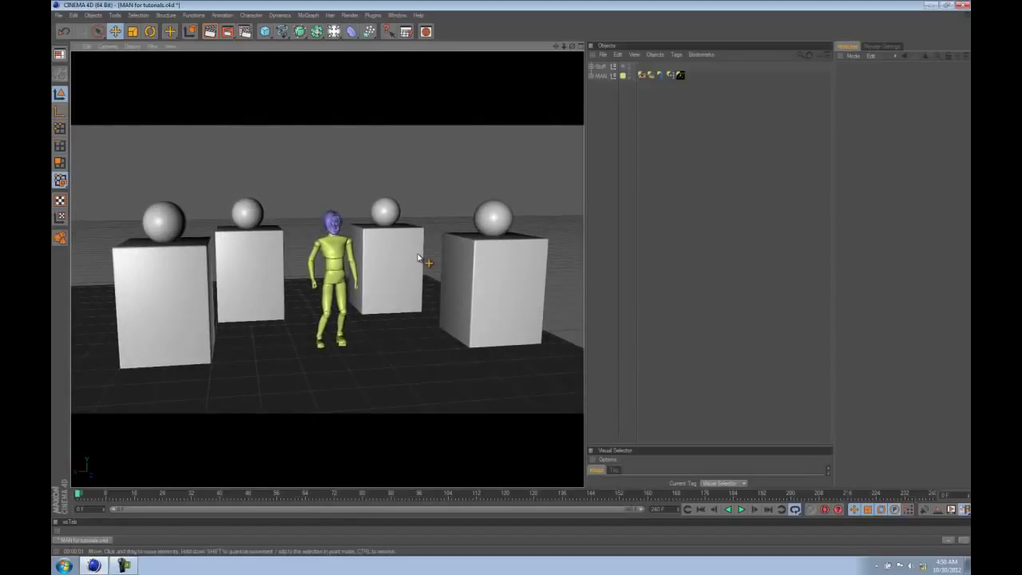
right_click_drag(423, 206, 308, 226, "alt")
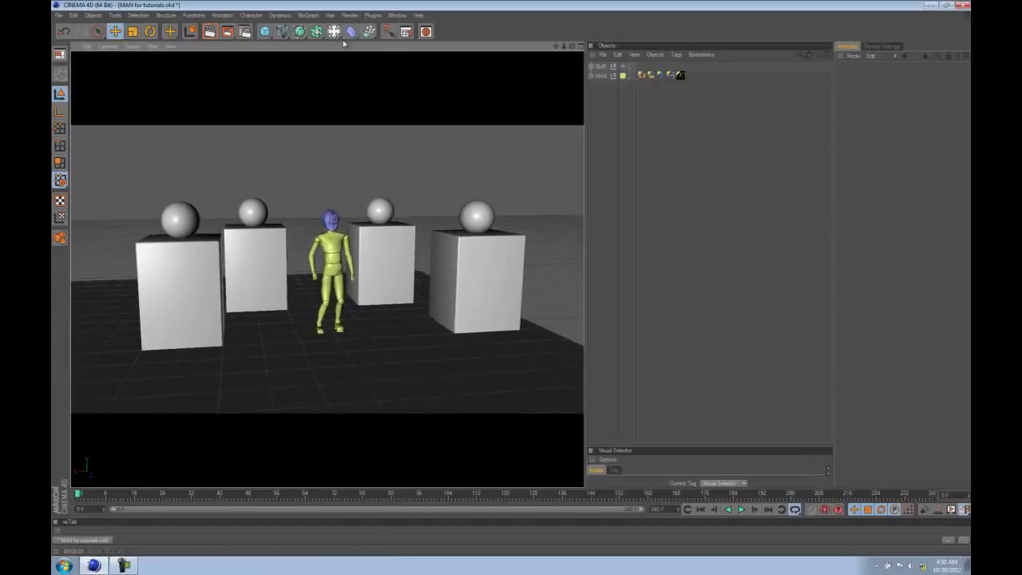
Add a spot light, display lights in the viewport, and raise the light above the floor in front of the boxes
left_click_drag(350, 34, 424, 40)
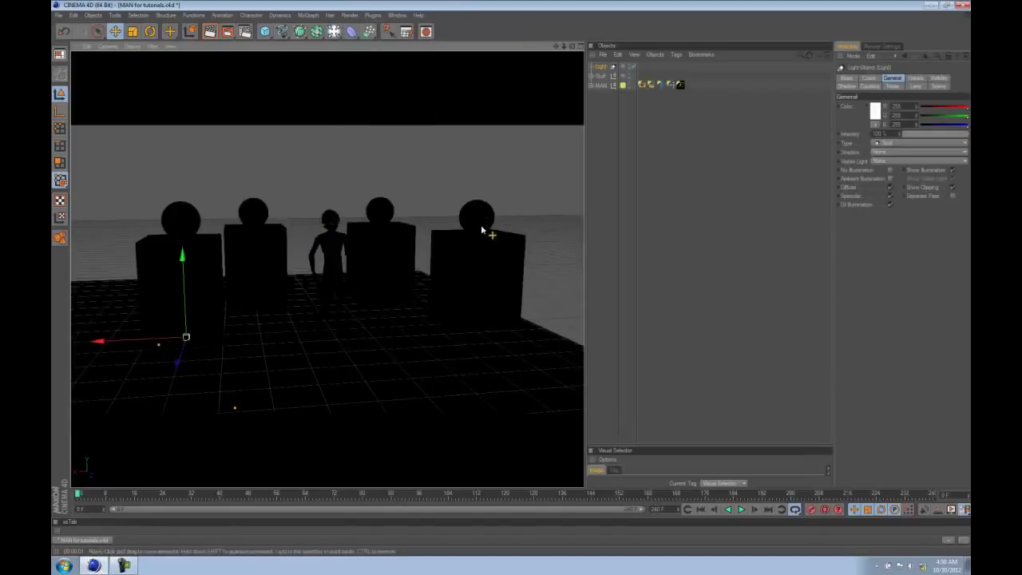
left_click_drag(185, 275, 184, 234)
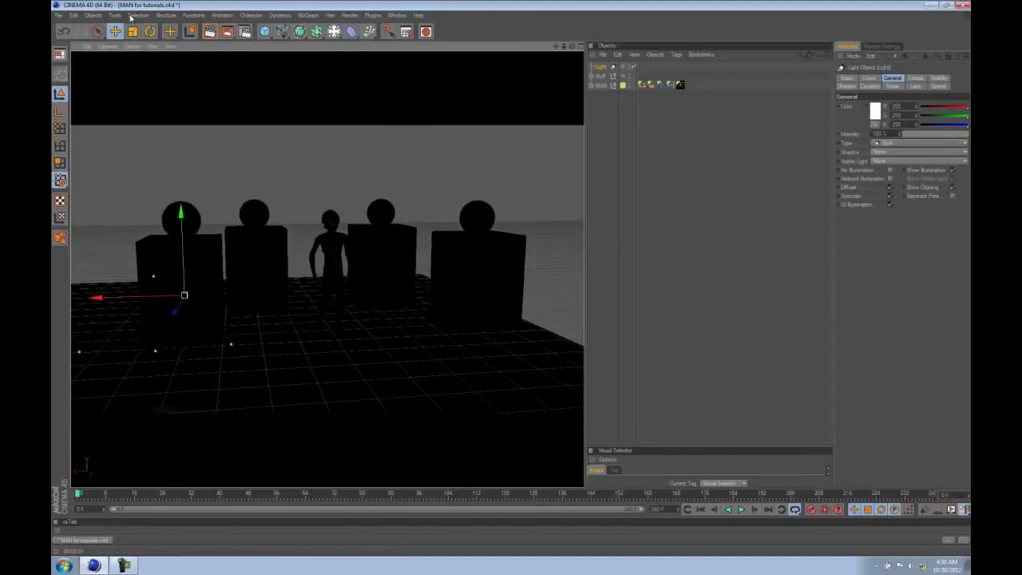
left_click(154, 48)
left_click(185, 152)
left_click_drag(294, 251, 383, 209)
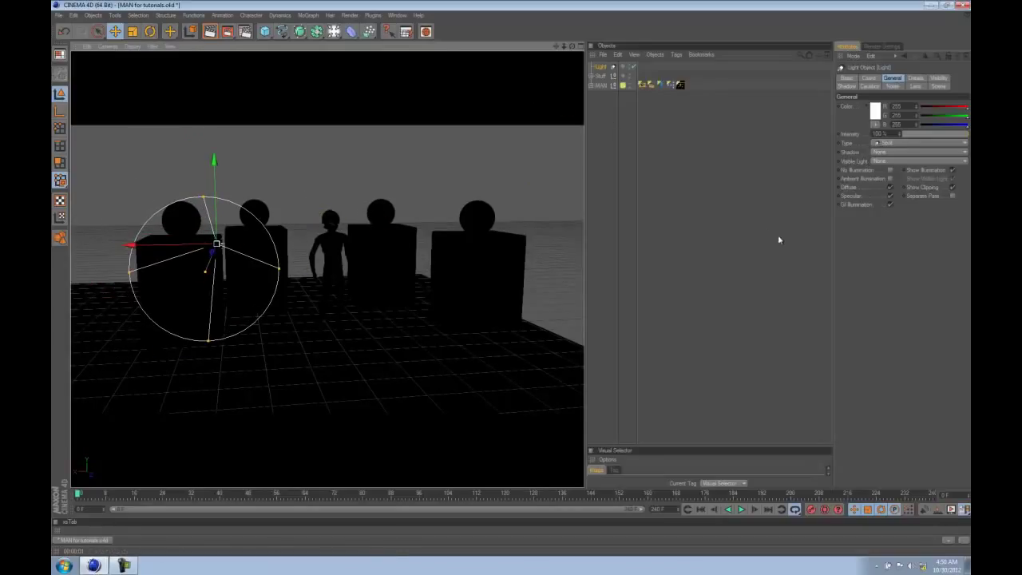
Widen the attribute area and set the spot light's color to a warm cream, RGB 230, 208, 162
left_click_drag(833, 243, 719, 241)
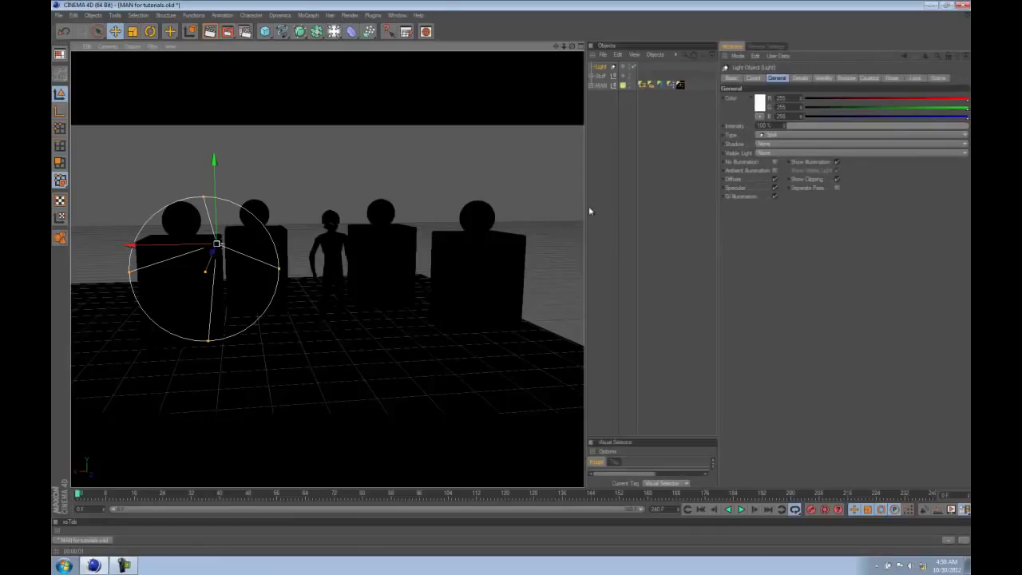
left_click_drag(588, 211, 372, 209)
left_click(759, 102)
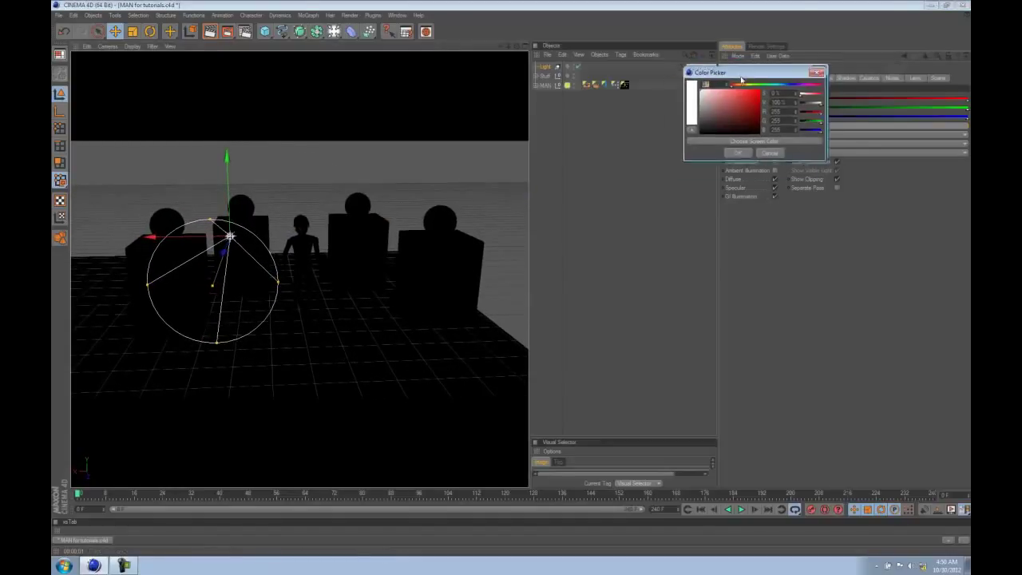
left_click_drag(742, 79, 708, 107)
left_click(709, 113)
left_click(681, 123)
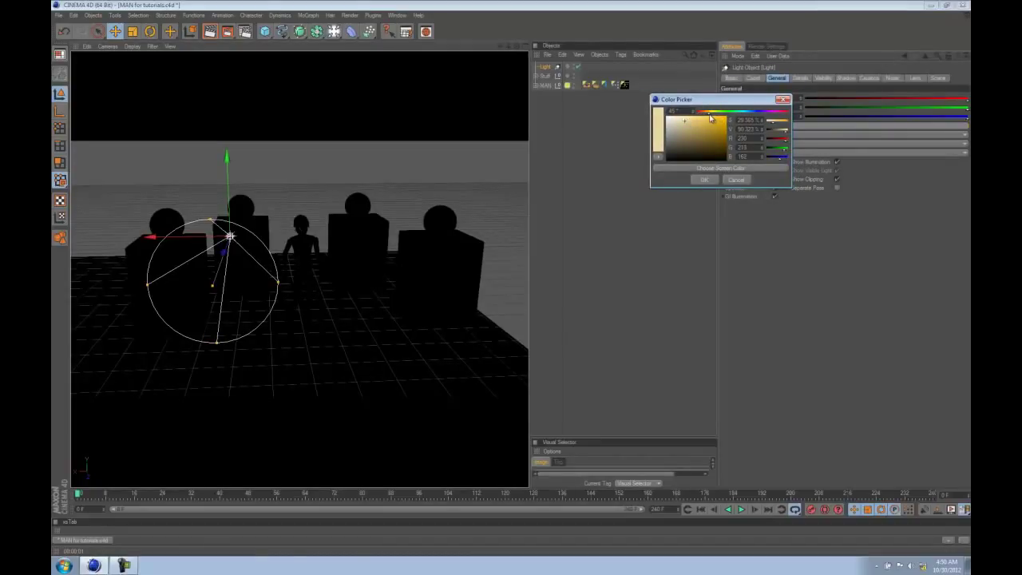
left_click_drag(712, 117, 709, 117)
left_click(708, 178)
Look through the spot light as the active camera and aim it diagonally at the figure from the front
left_click_drag(464, 253, 422, 264, "alt")
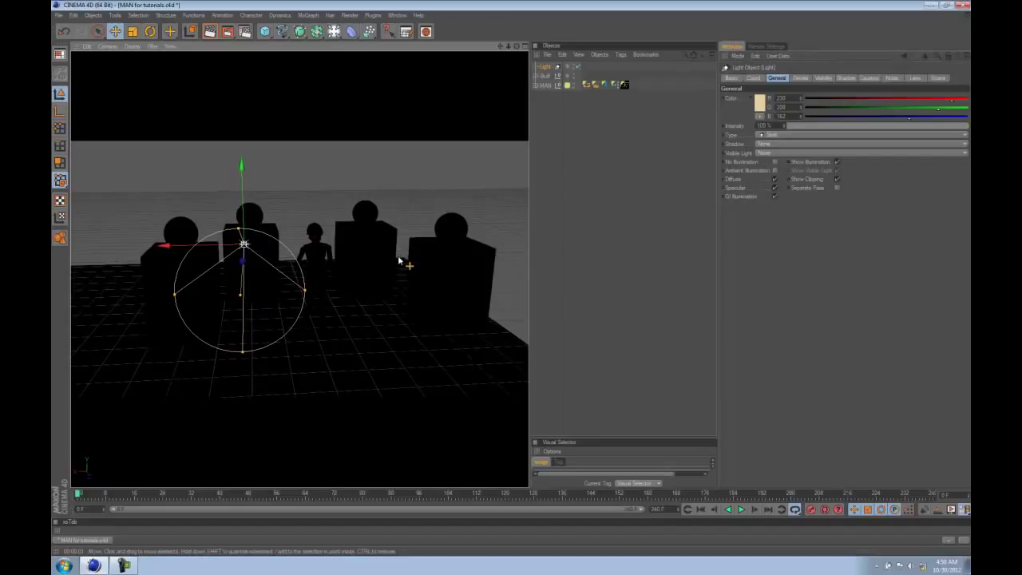
left_click_drag(213, 295, 343, 279, "alt")
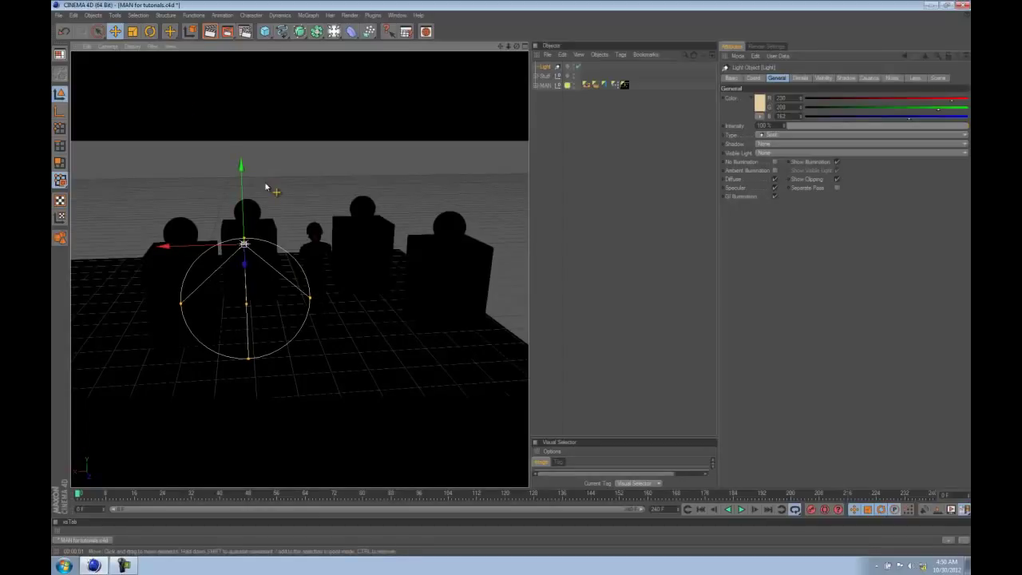
left_click(109, 47)
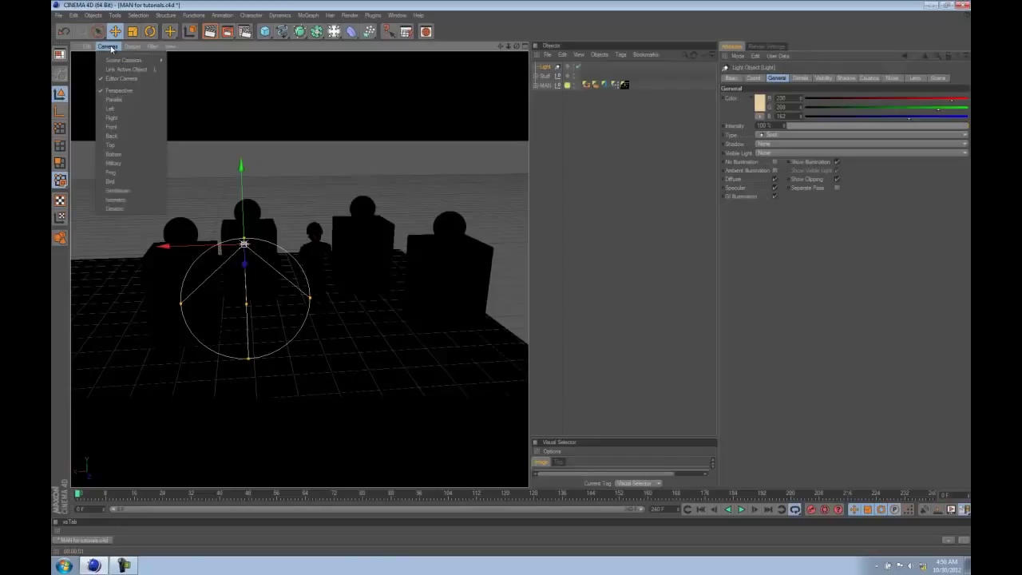
left_click(546, 67)
left_click(112, 49)
left_click(124, 72)
left_click_drag(416, 258, 364, 292, "alt")
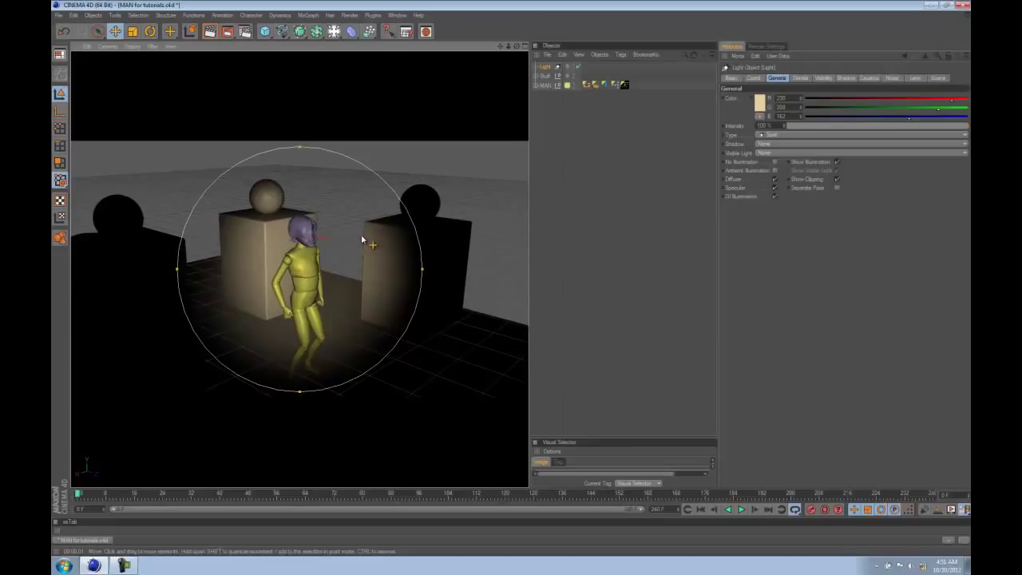
Set the spot light's shadow to Shadow Maps (Soft) and its intensity to 38%
left_click(781, 147)
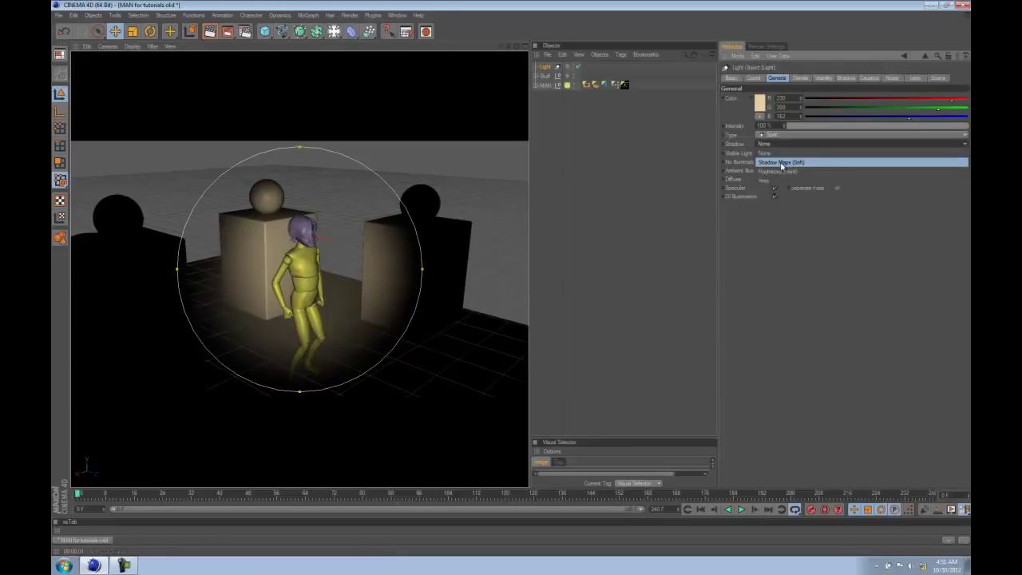
left_click(780, 161)
left_click_drag(824, 129, 847, 141)
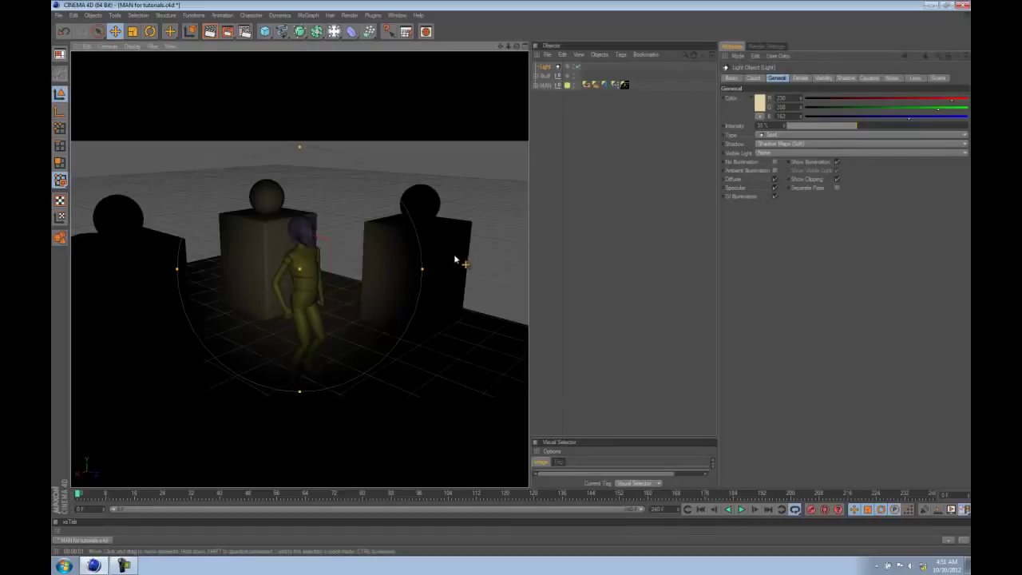
Return from the light's view to the editor view and render it to examine the soft shadows
key("ctrl+shift+z")
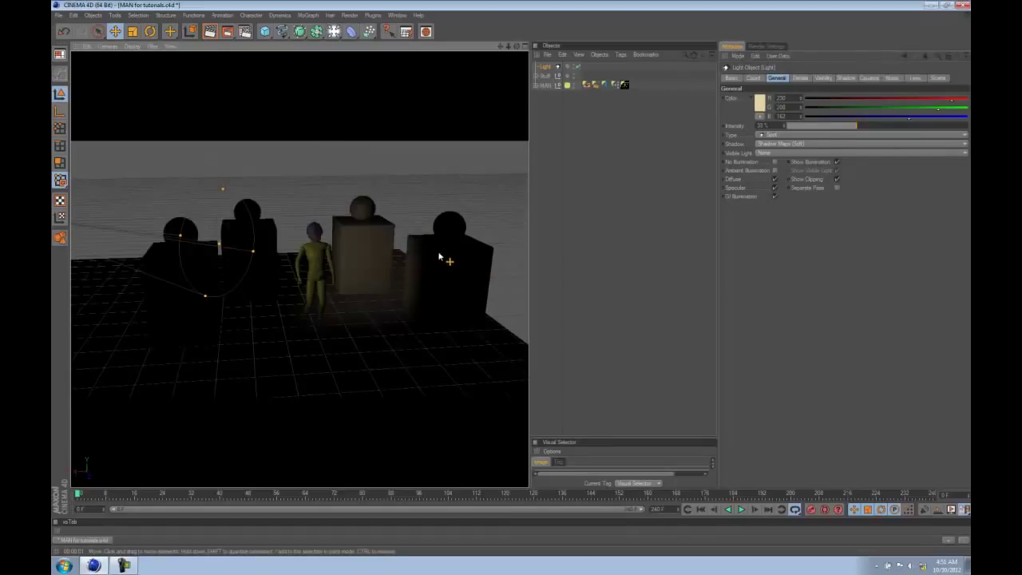
left_click(210, 32)
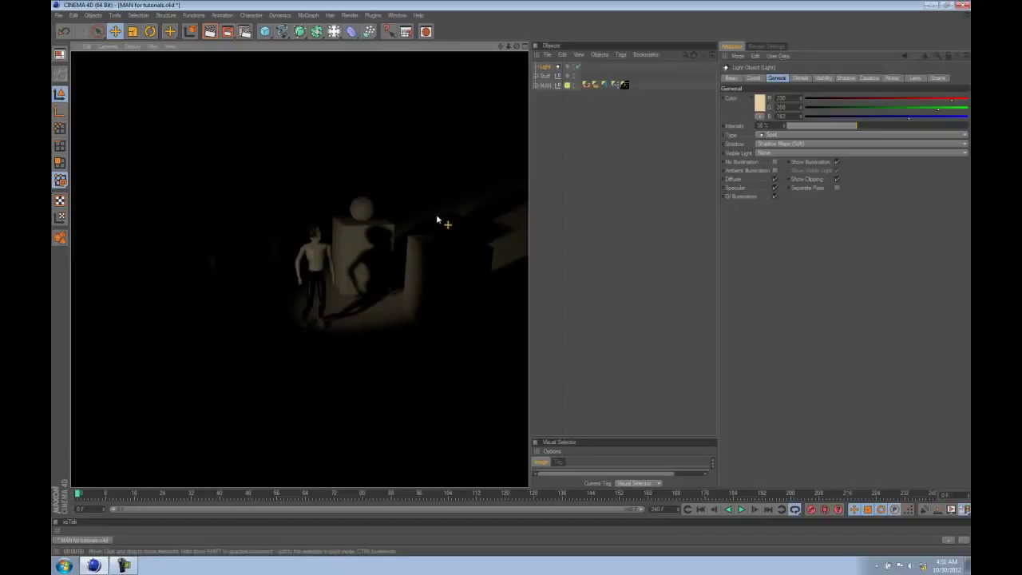
middle_click_drag(417, 257, 321, 277, "alt")
key("ctrl+r")
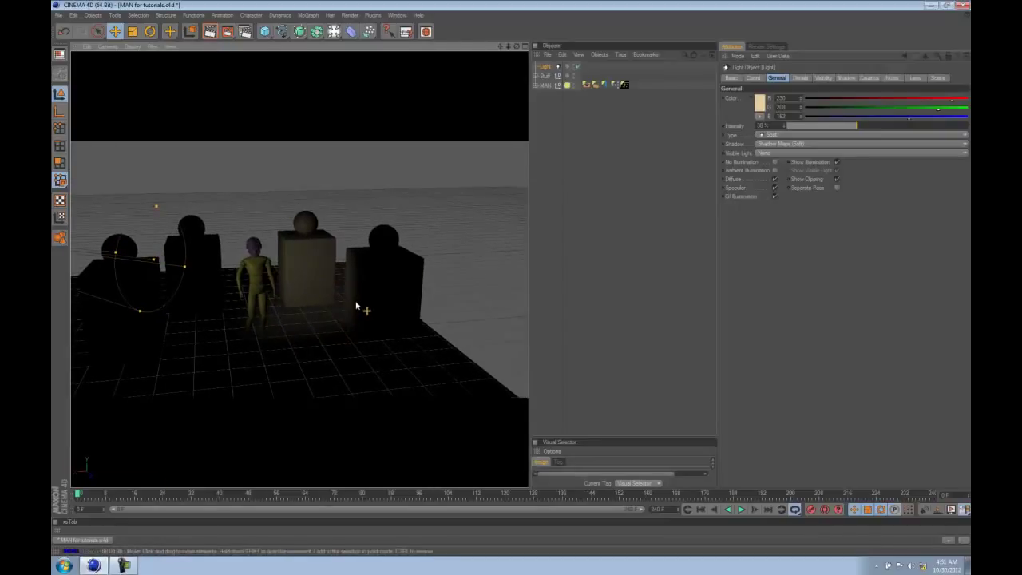
middle_click_drag(335, 321, 368, 315, "alt")
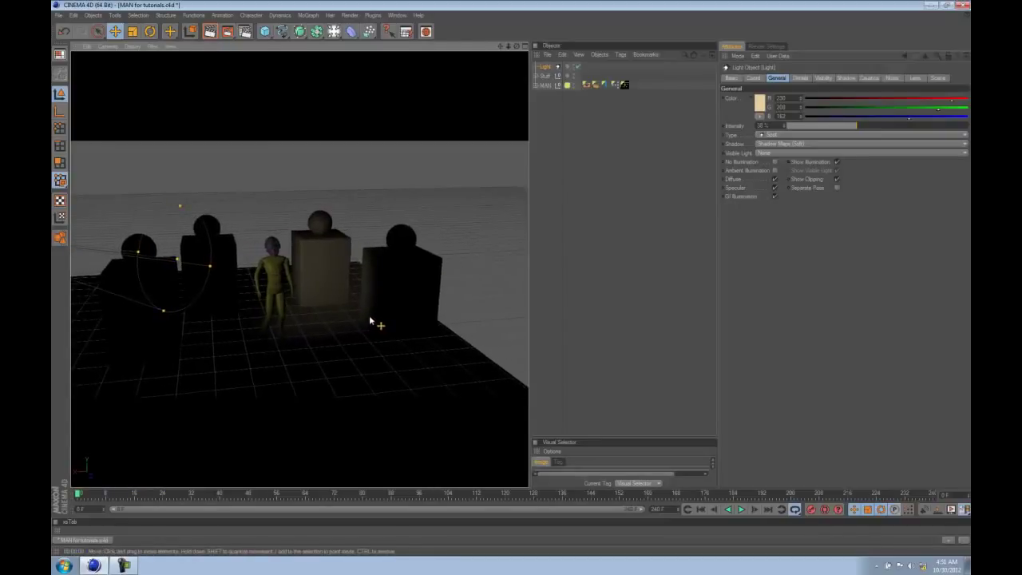
Set the spot light's falloff to Inverse Square
left_click(801, 78)
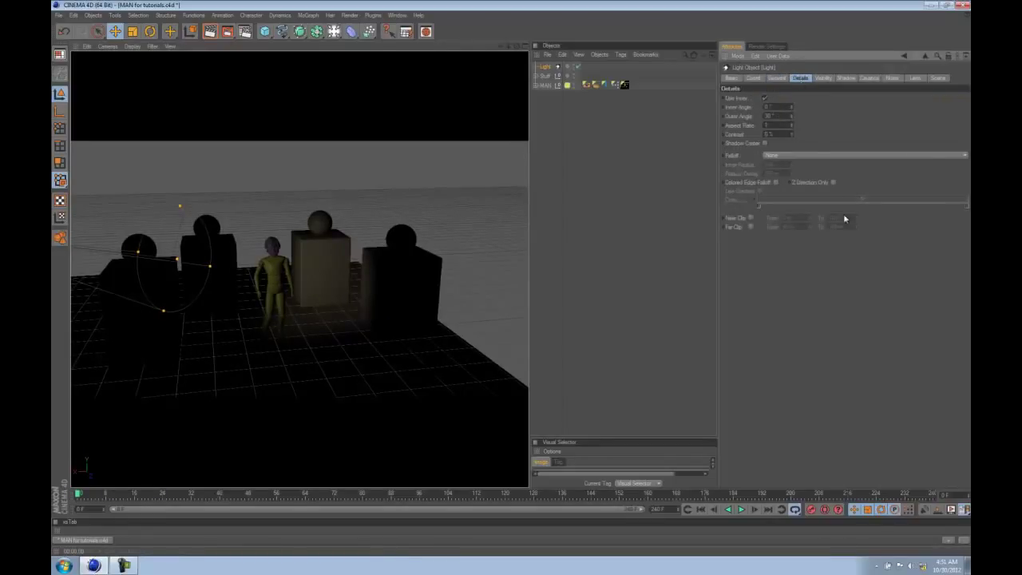
left_click(789, 156)
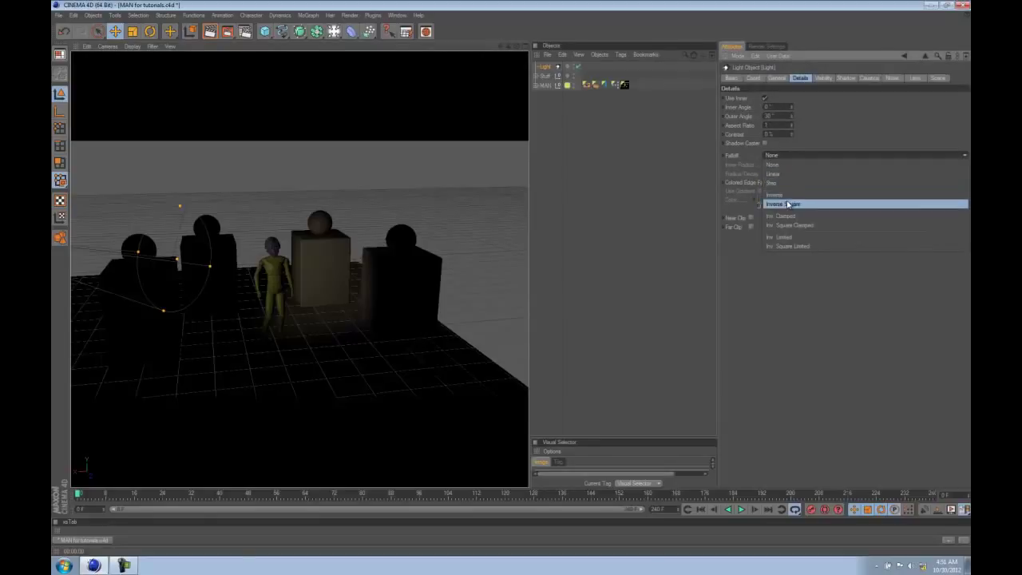
left_click(787, 203)
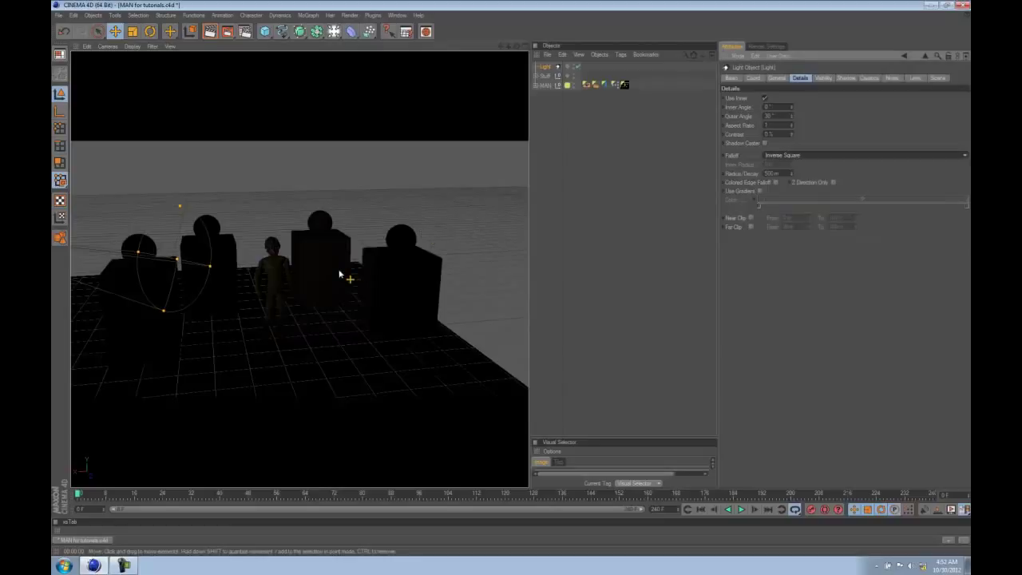
Extend the light's falloff radius past the figure to about 1116 m in the top view, and render the perspective view
left_click_drag(792, 174, 781, 151)
key("F2")
right_click_drag(302, 290, 551, 274, "alt")
middle_click_drag(380, 293, 418, 299, "alt")
left_click_drag(304, 237, 201, 322)
mouse_move(212, 320)
left_mouse_down()
mouse_move(259, 290)
mouse_move(224, 313)
left_mouse_up()
key("F1")
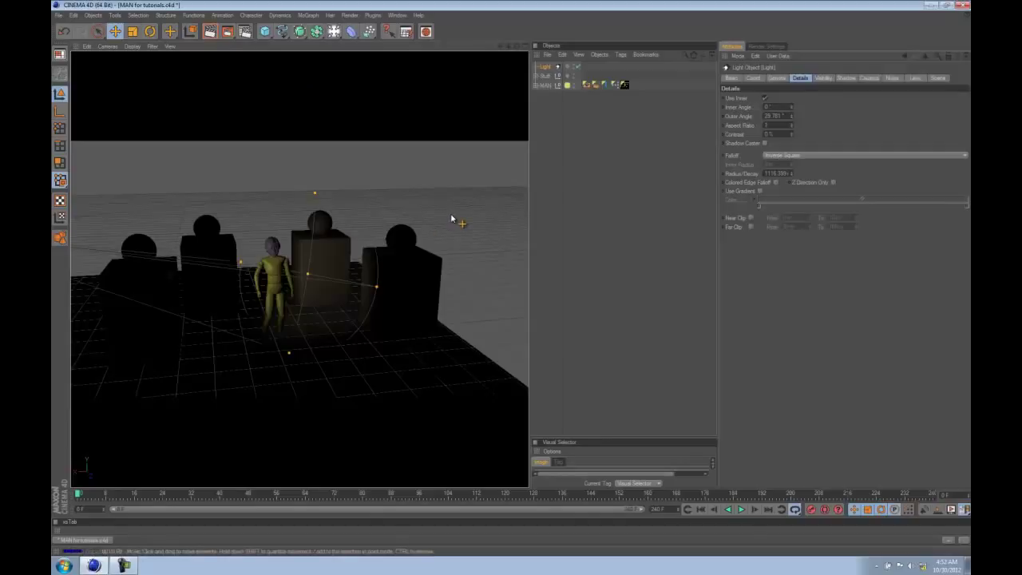
key("ctrl+r")
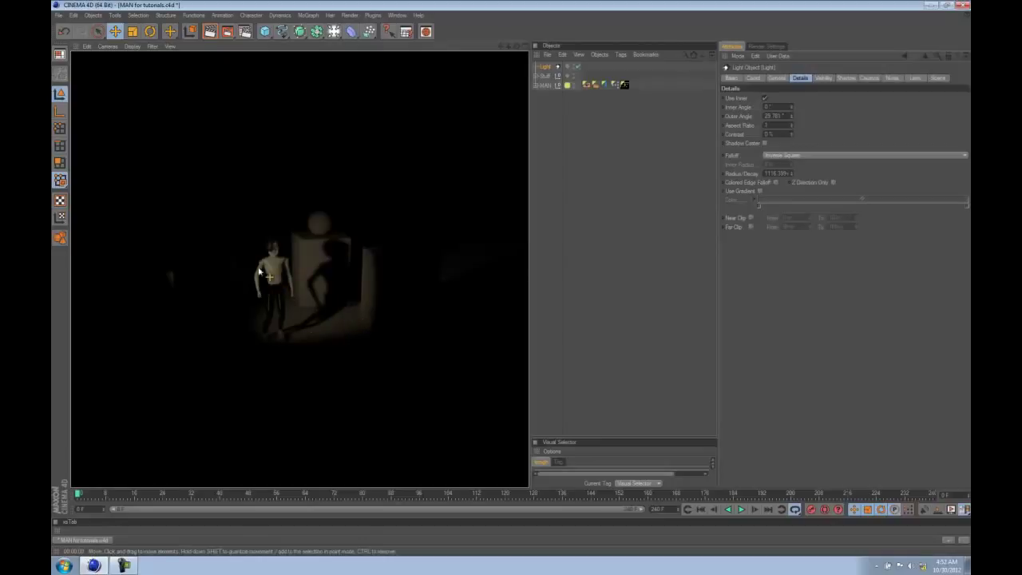
Rename the spot light to Key
left_click_drag(328, 295, 350, 296, "alt")
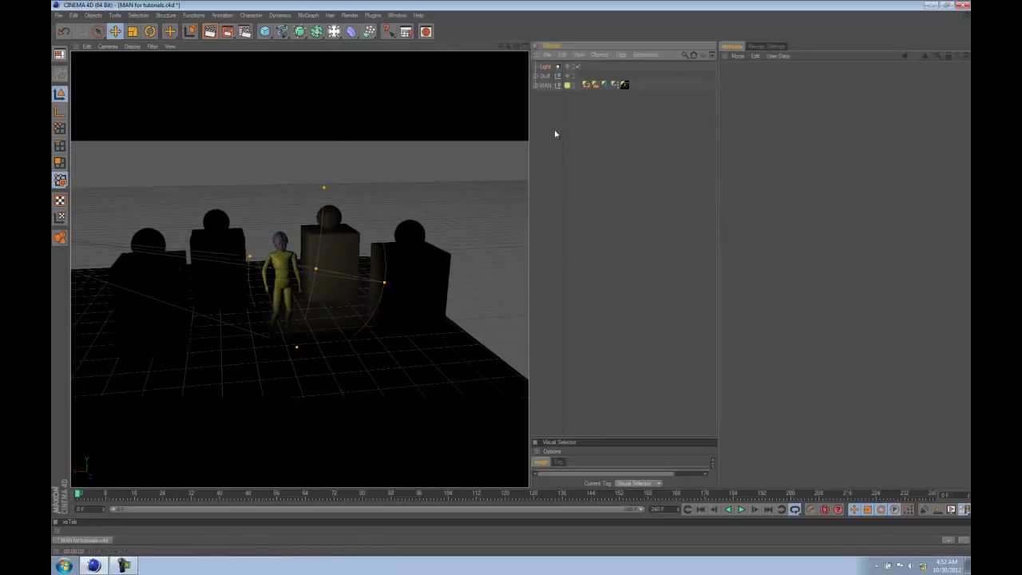
double_click(547, 66)
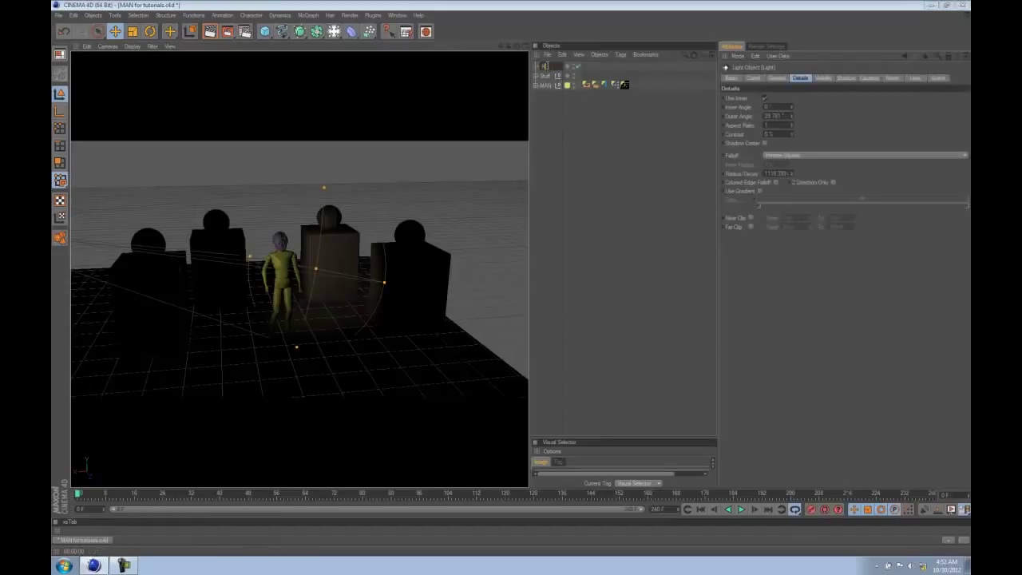
left_click(565, 130)
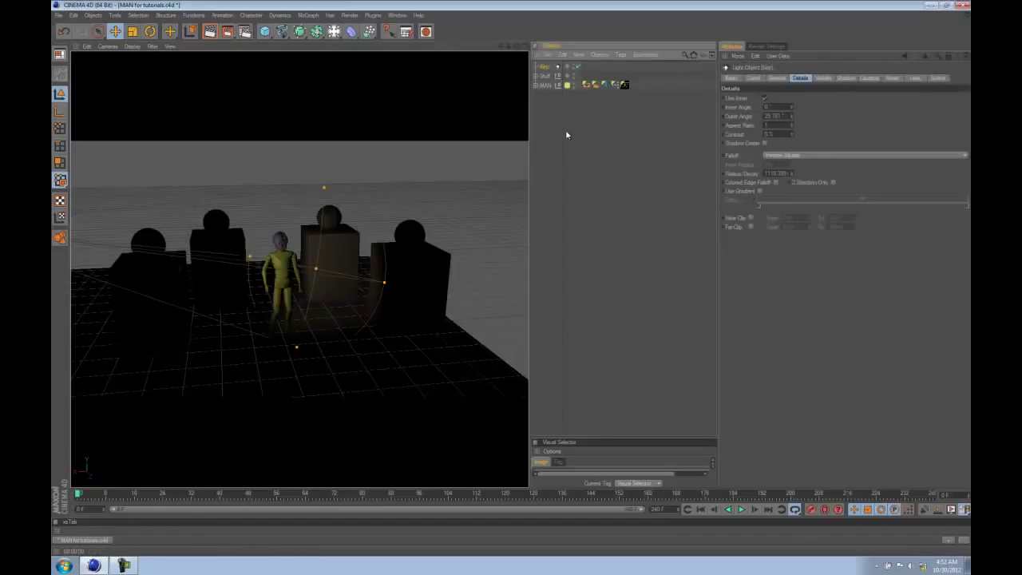
Examine the key light's cone and placement around the figure from the top, and render the perspective view
middle_click(427, 251)
middle_click(429, 253)
scroll(427, 250, "down", 2)
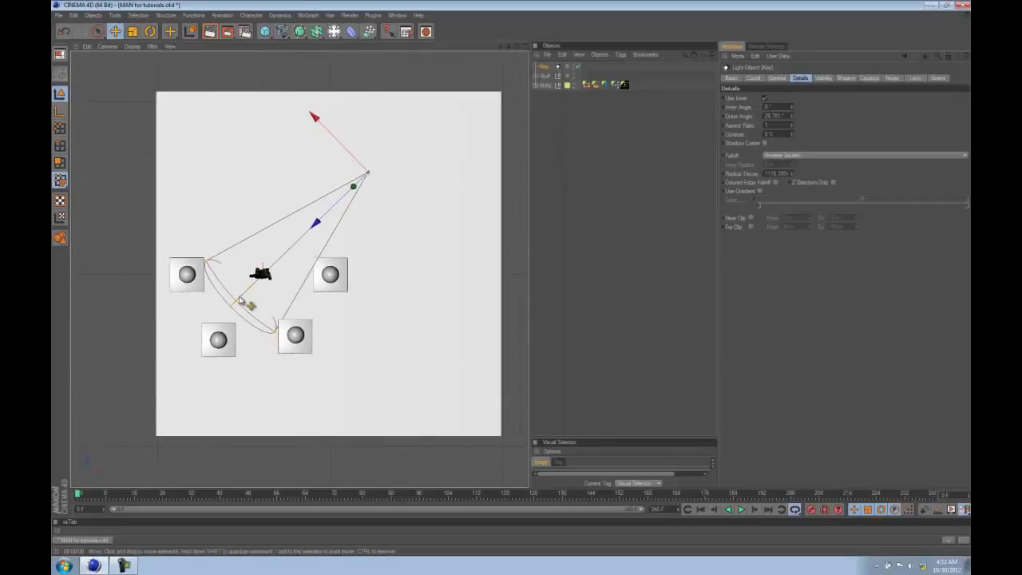
mouse_move(328, 276)
middle_mouse_down("alt")
mouse_move(411, 258)
mouse_move(408, 284)
middle_mouse_up("alt")
key("F1")
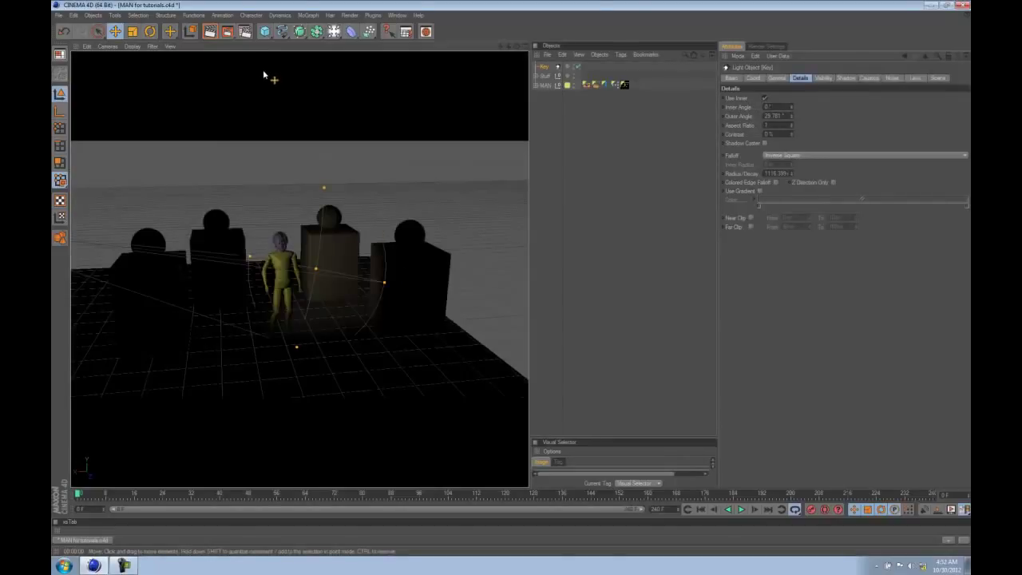
left_click(212, 33)
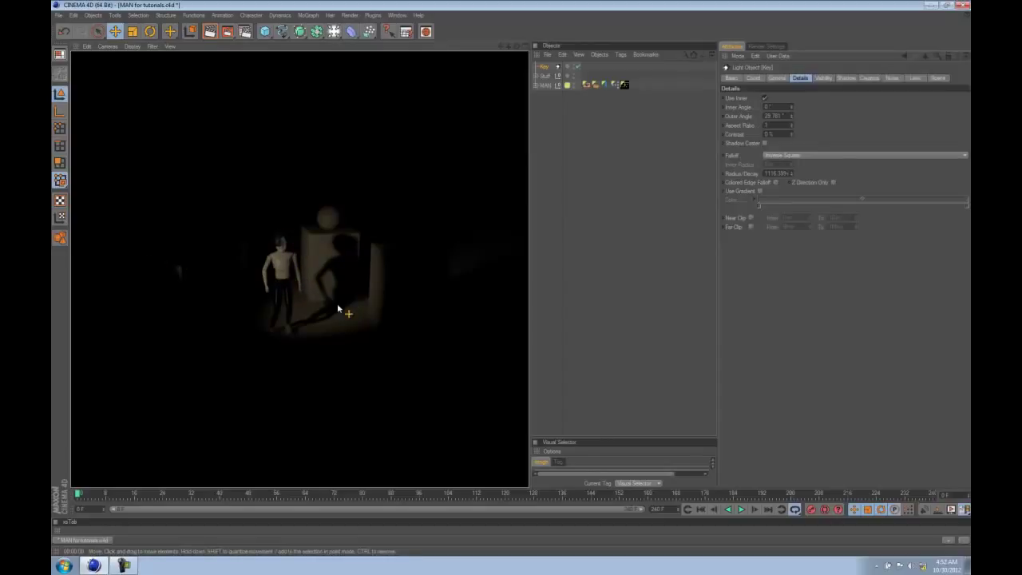
Duplicate the Key light and rename the copy Fill
key("F2")
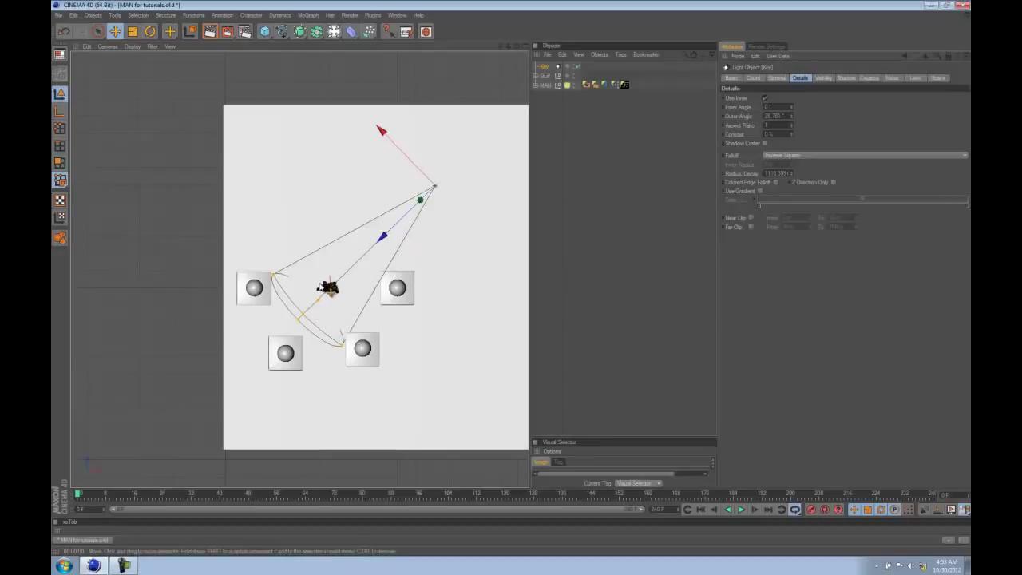
scroll(327, 296, "up", 5)
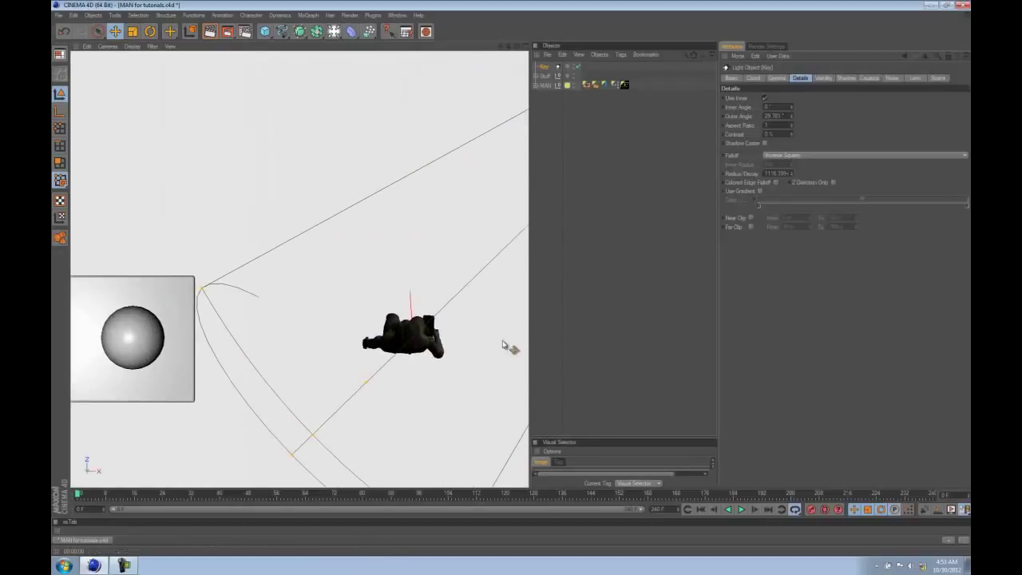
middle_click_drag(503, 345, 418, 271, "alt")
scroll(272, 270, "down", 4)
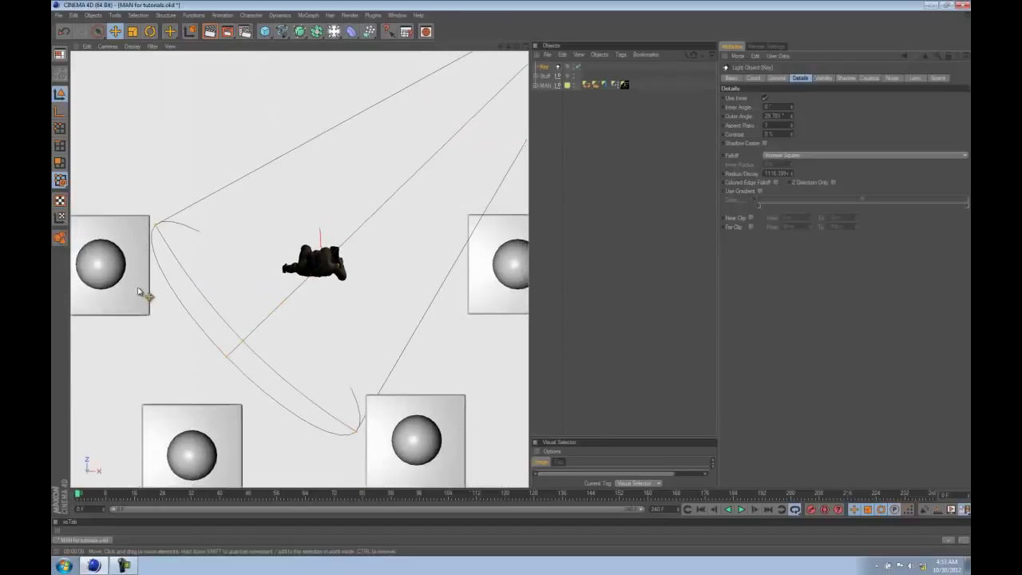
middle_click_drag(289, 309, 289, 302, "alt")
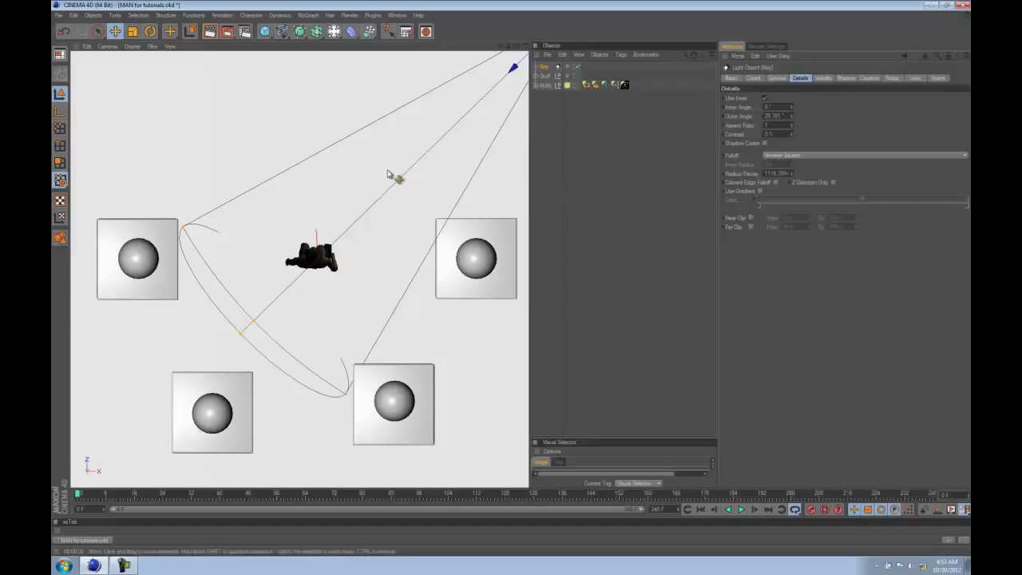
scroll(182, 242, "down", 3)
scroll(183, 244, "down", 2)
left_click(543, 67)
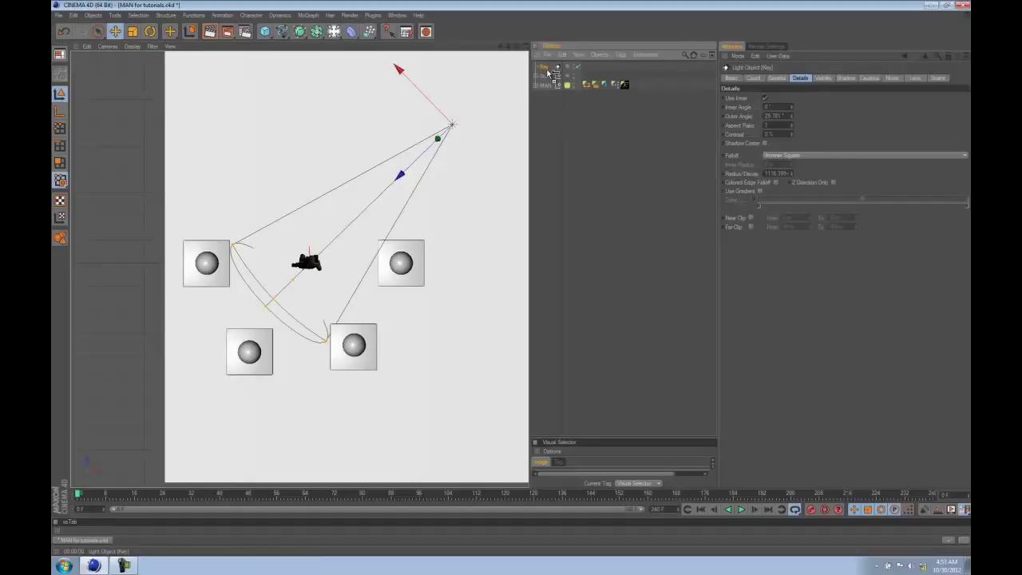
left_click_drag(549, 72, 554, 79, "ctrl")
double_click(548, 77)
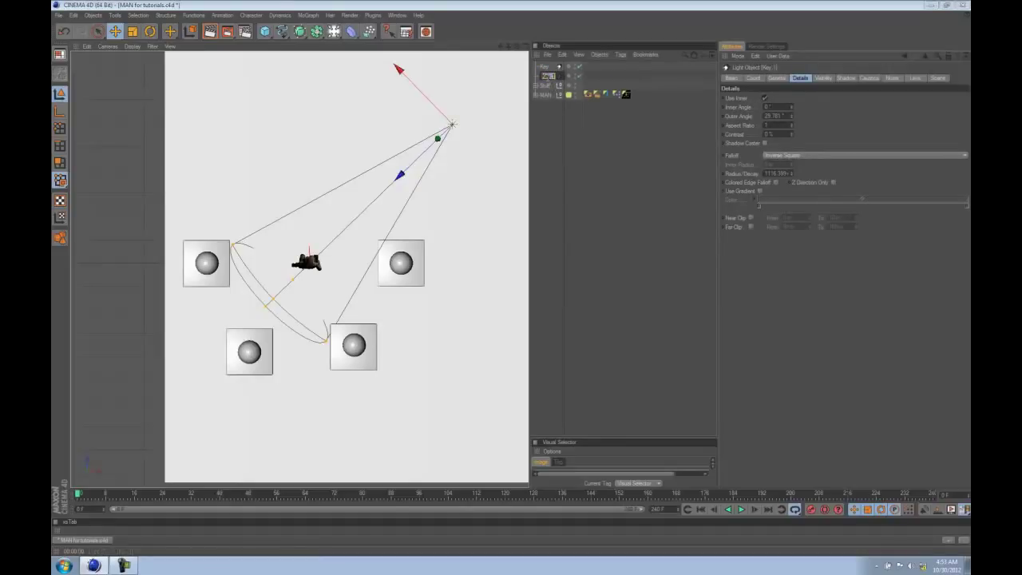
key("Return")
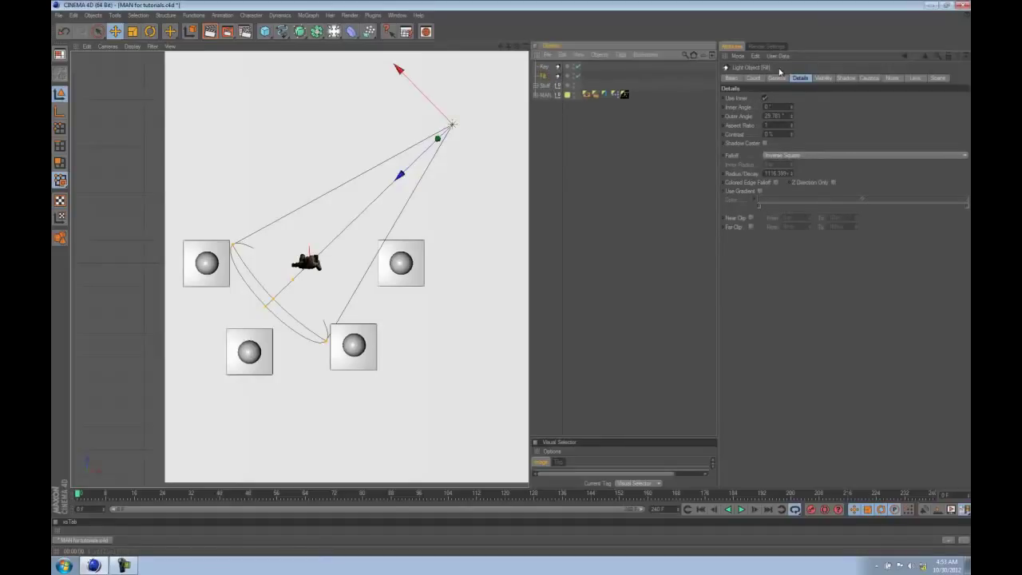
Change the Fill light's color to a peach tone with RGB values 230, 194, 162
left_click(777, 78)
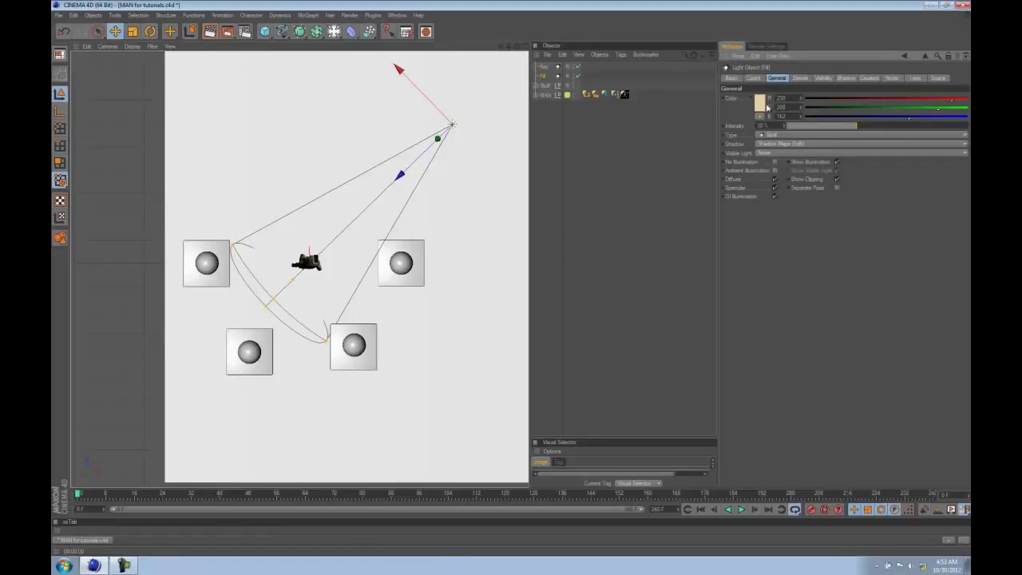
left_click(762, 102)
left_click_drag(742, 83, 742, 83)
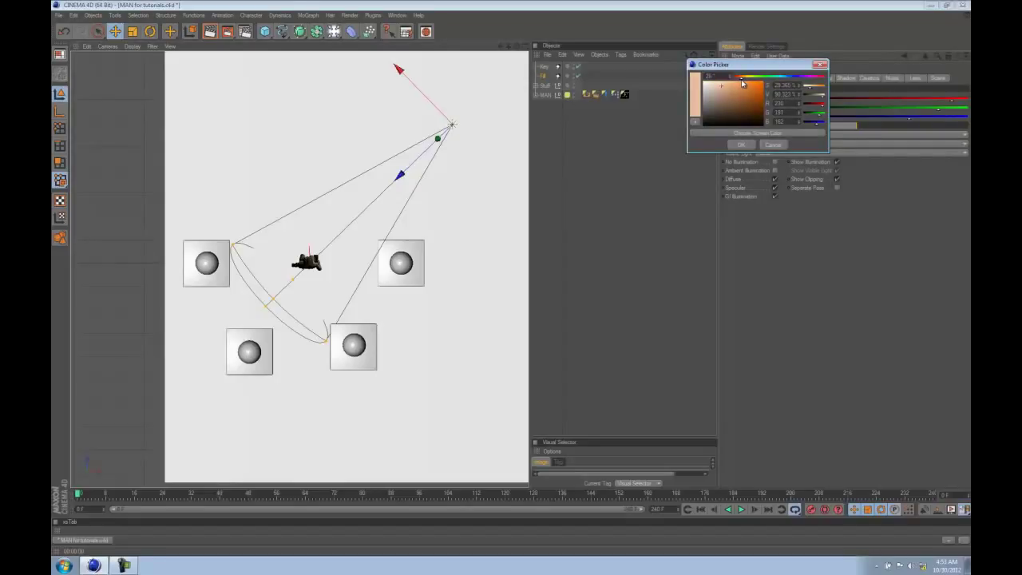
left_click(740, 144)
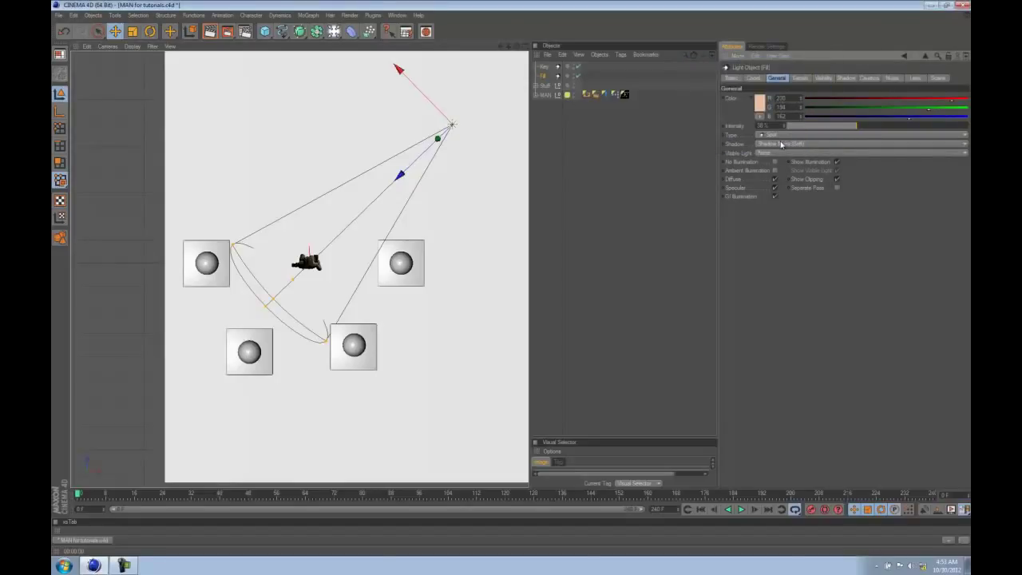
Move the Fill light to the opposite side of the figure from the Key light and rotate it toward the figure
scroll(421, 256, "down", 3)
left_click_drag(398, 306, 270, 297)
key("r")
left_click_drag(321, 182, 292, 207)
key("e")
key("r")
key("e")
Aim the Fill light at the figure by adjusting the perspective view from the light's viewpoint
key("F1")
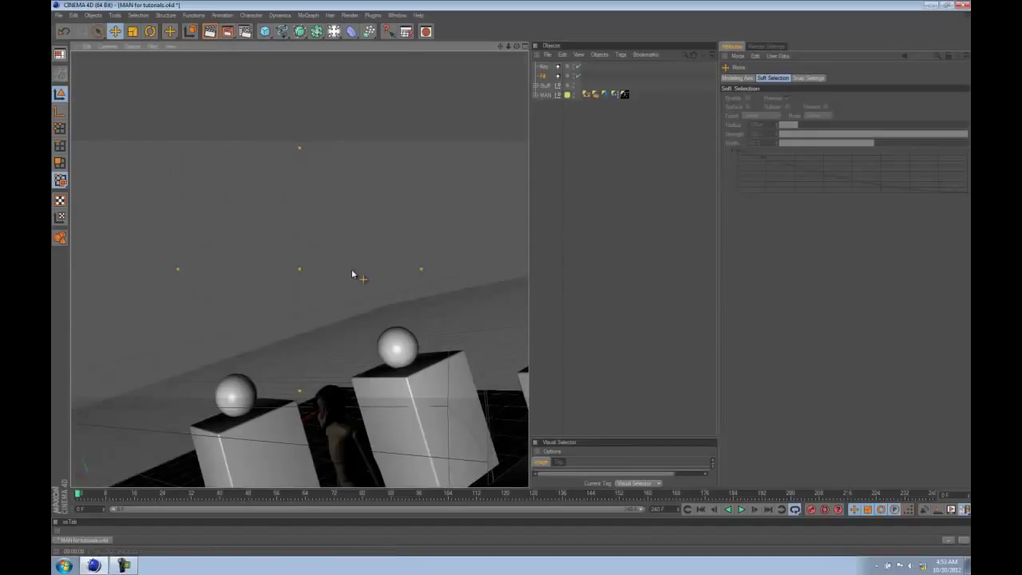
mouse_move(352, 274)
left_mouse_down("alt")
mouse_move(351, 258)
mouse_move(324, 249)
mouse_move(339, 262)
left_mouse_up("alt")
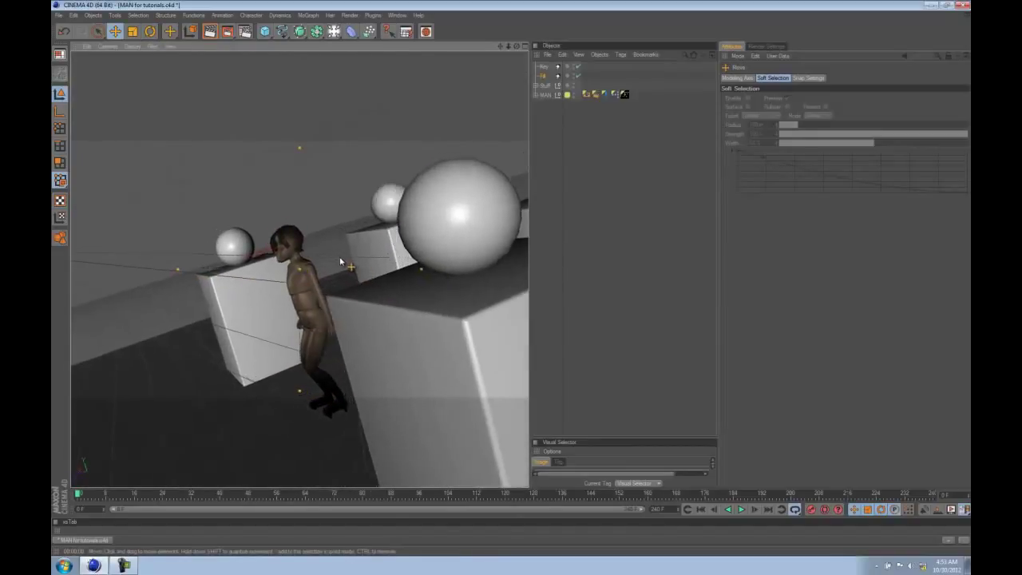
middle_click_drag(340, 257, 357, 284, "alt")
left_click(543, 76)
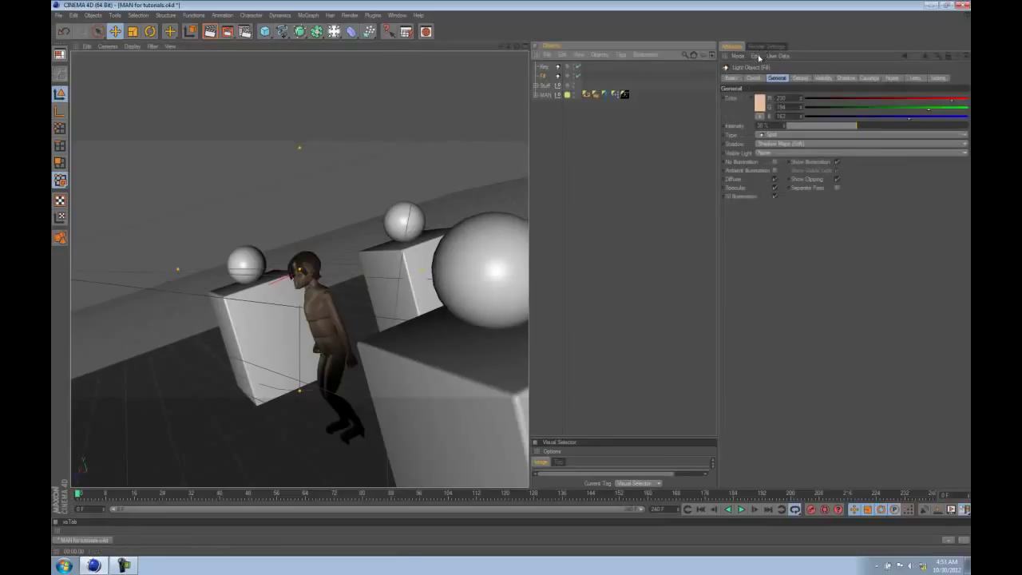
left_click_drag(489, 177, 388, 268, "alt")
left_click_drag(456, 210, 430, 211, "alt")
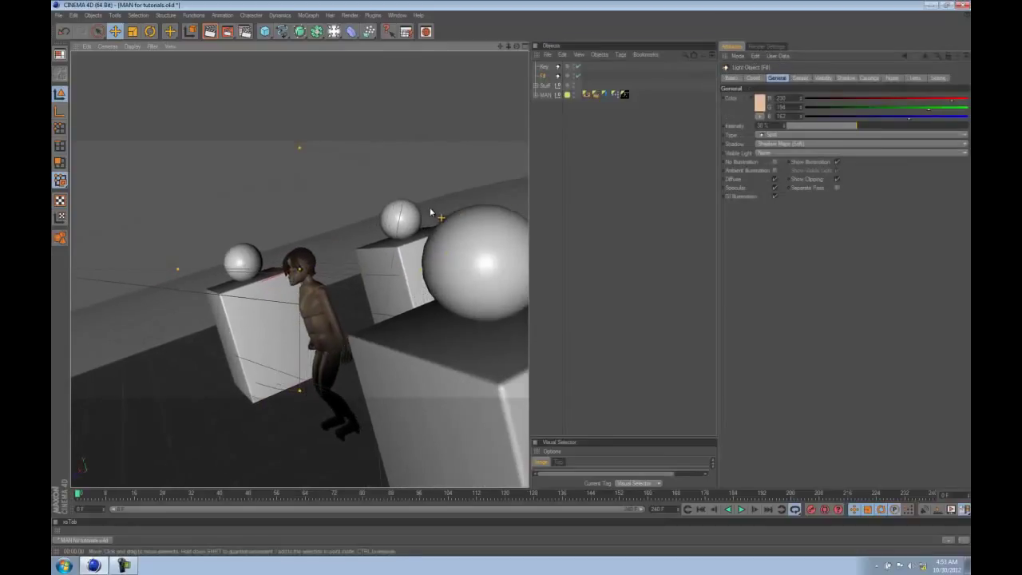
Reset the Fill light's pitch and bank to 0°, and tilt it down at the figure to a pitch of about -13°
left_click(754, 77)
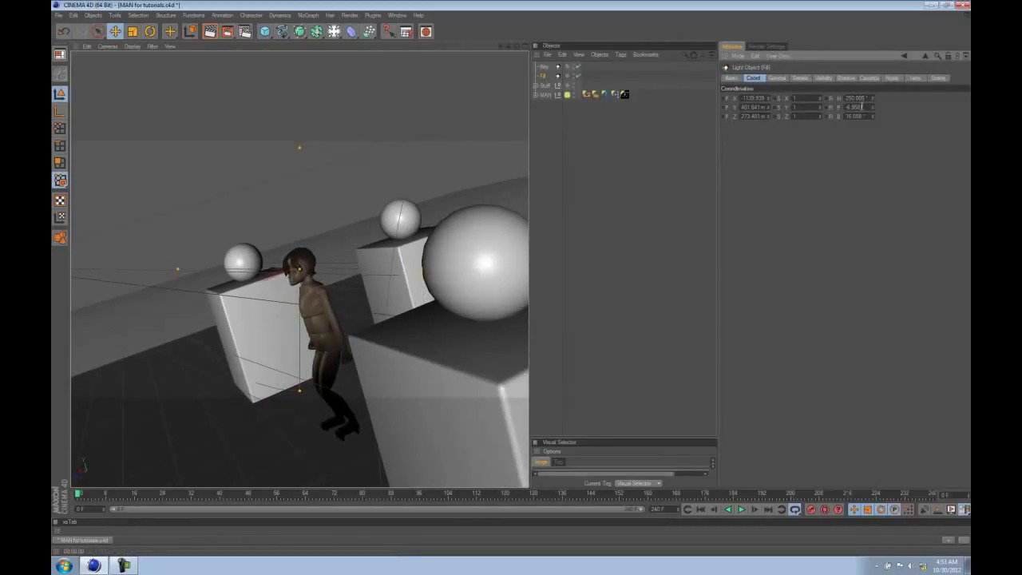
type("0")
key("Tab")
type("0")
key("Return")
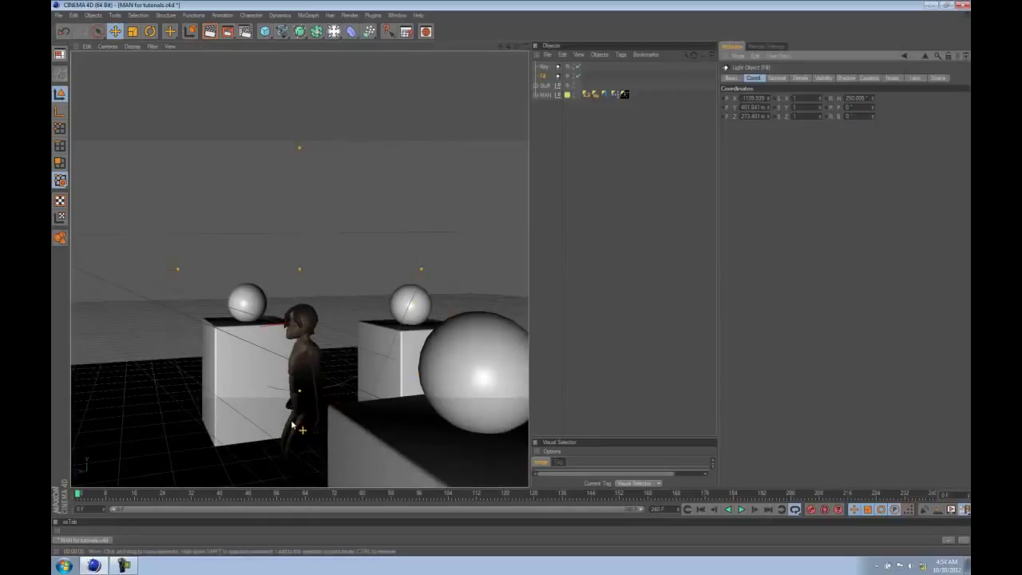
left_click_drag(299, 426, 291, 368, "alt")
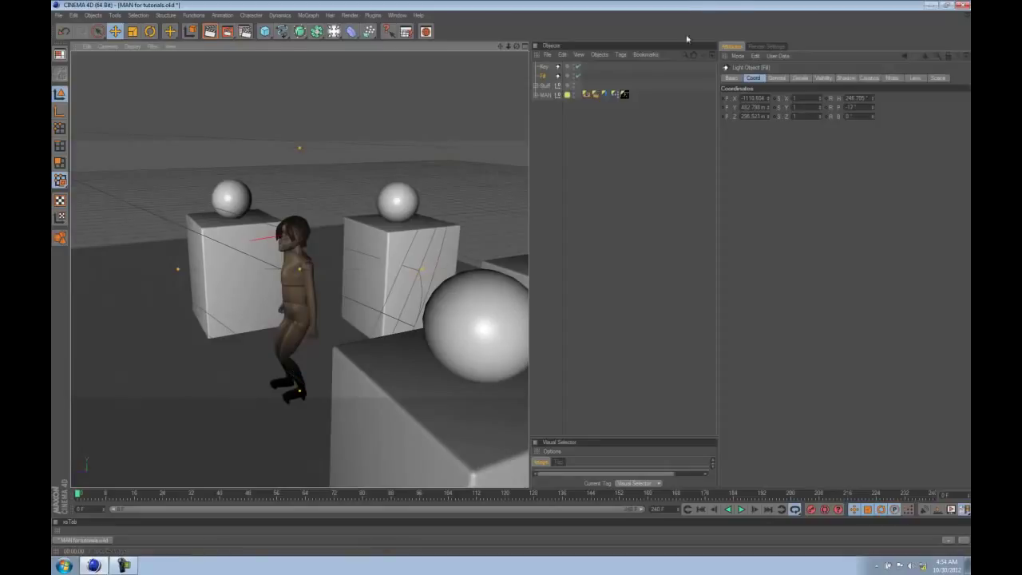
Set the Fill light's shadow type to None
left_click(542, 77)
left_click(783, 79)
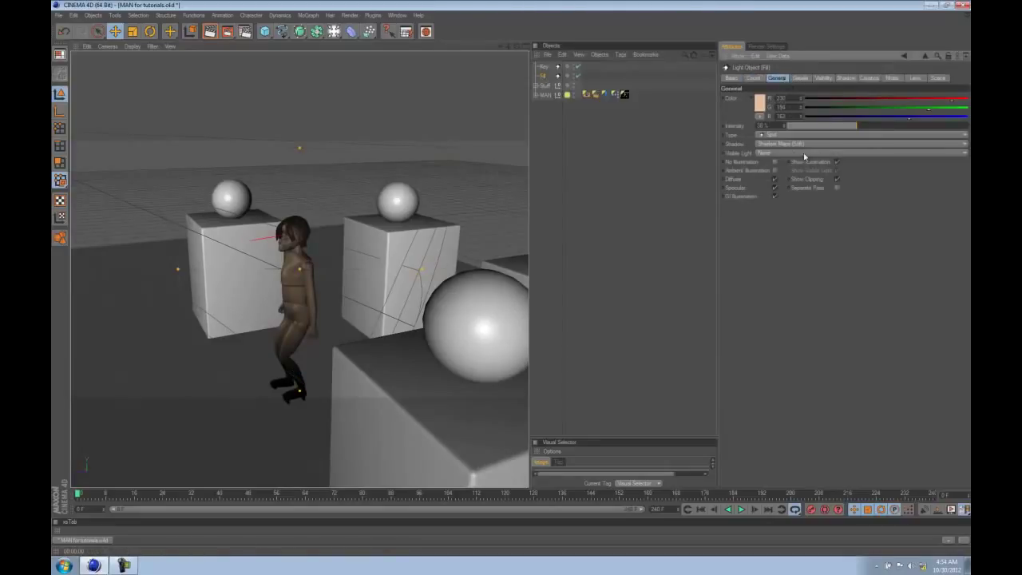
left_click(384, 265)
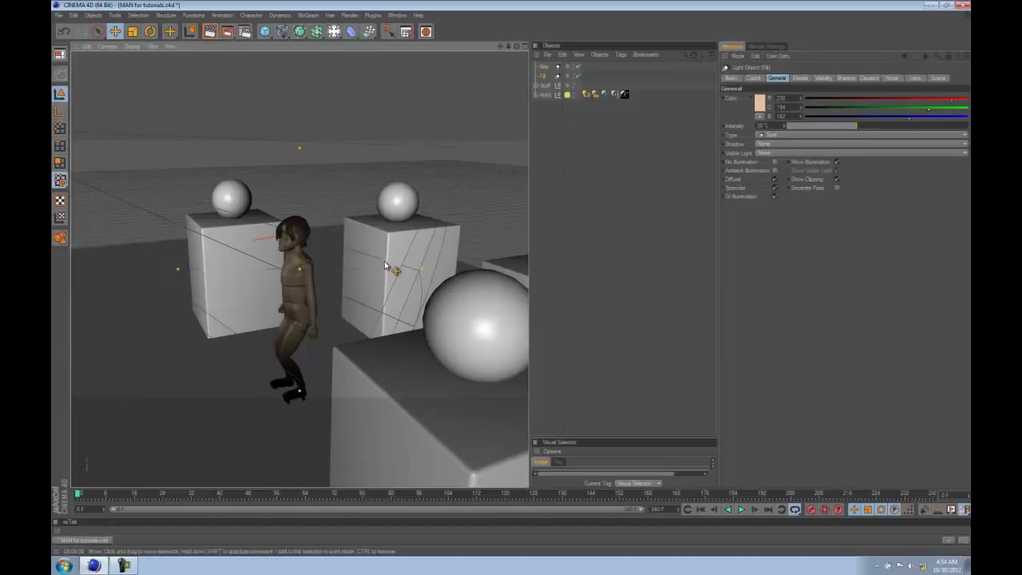
Shorten the Fill light's cone in the top view so it reaches just past the figure
key("F2")
scroll(463, 280, "up", 3)
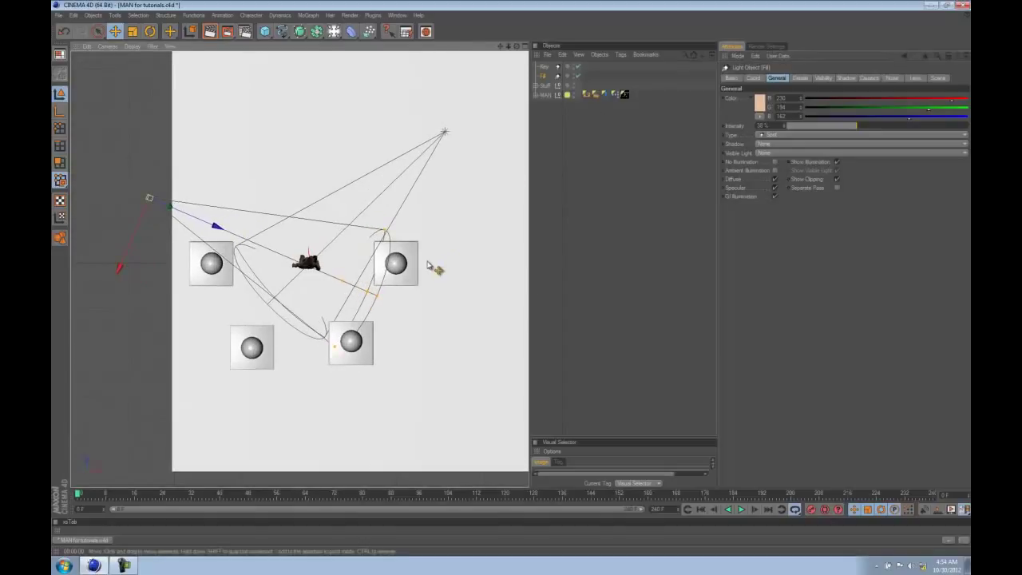
left_click_drag(379, 296, 329, 276)
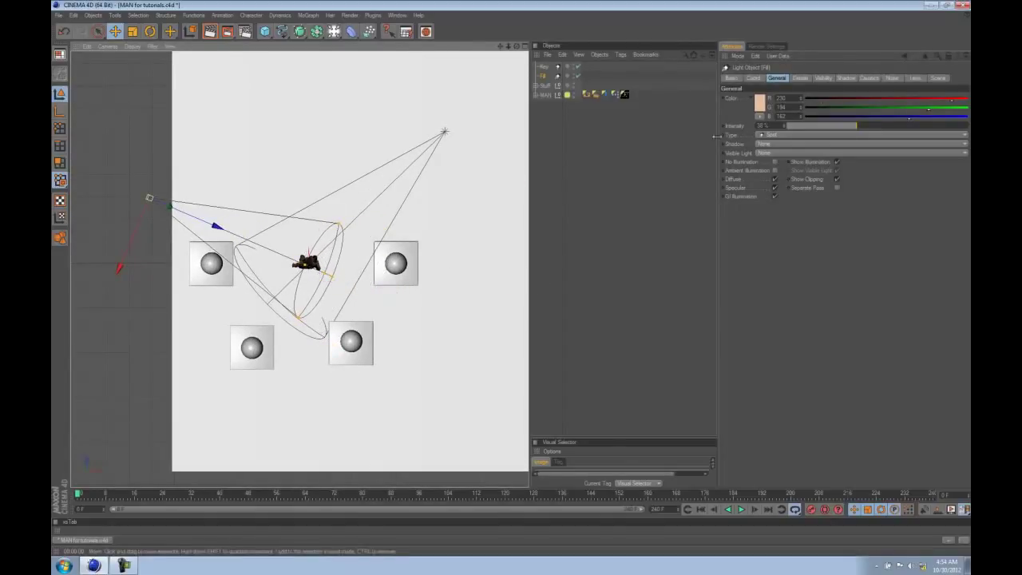
middle_click_drag(417, 292, 426, 294, "alt")
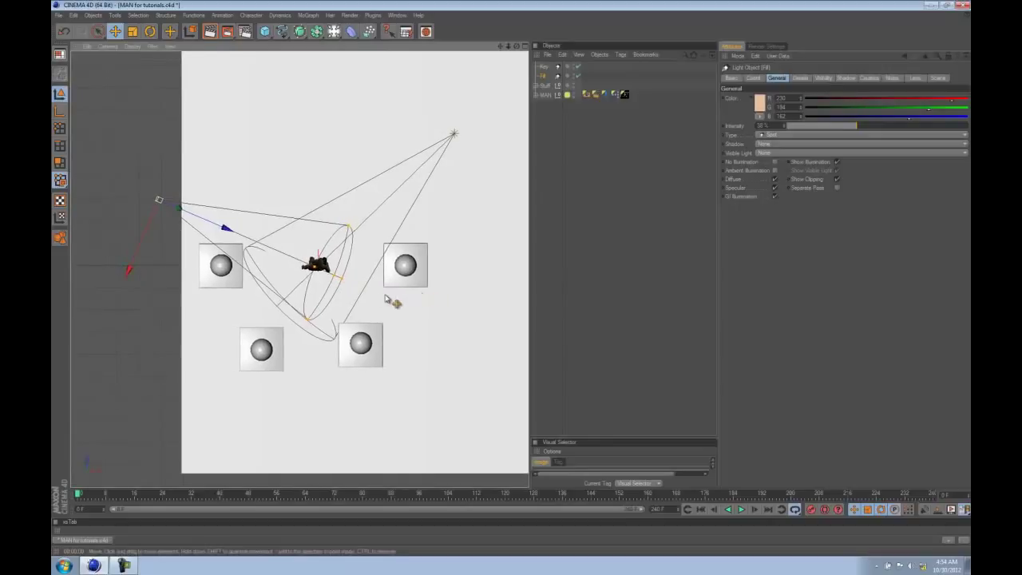
left_click_drag(336, 278, 341, 281)
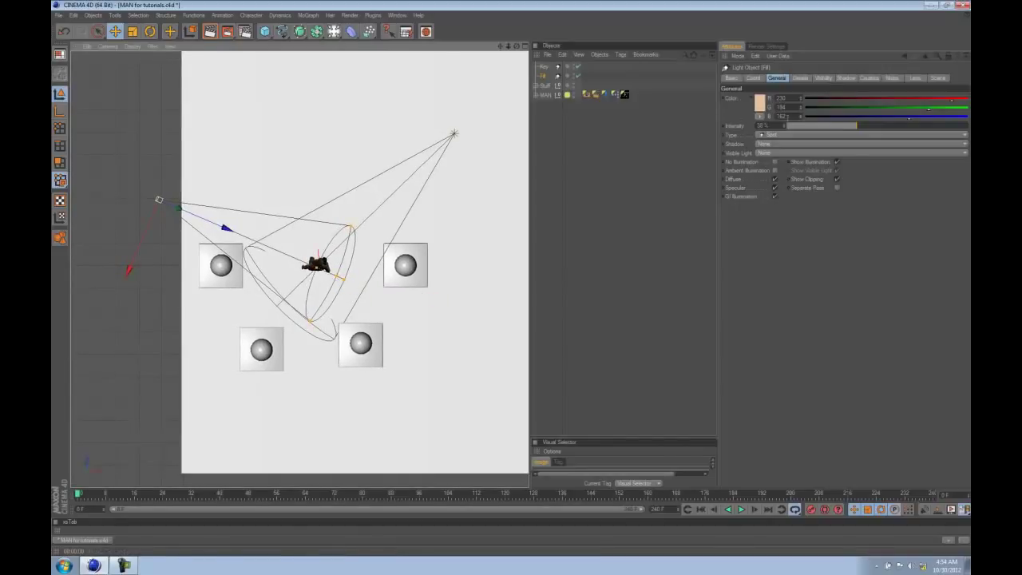
Lower the Fill light's intensity to 21% and render the perspective view from in front of the figure
left_click(543, 67)
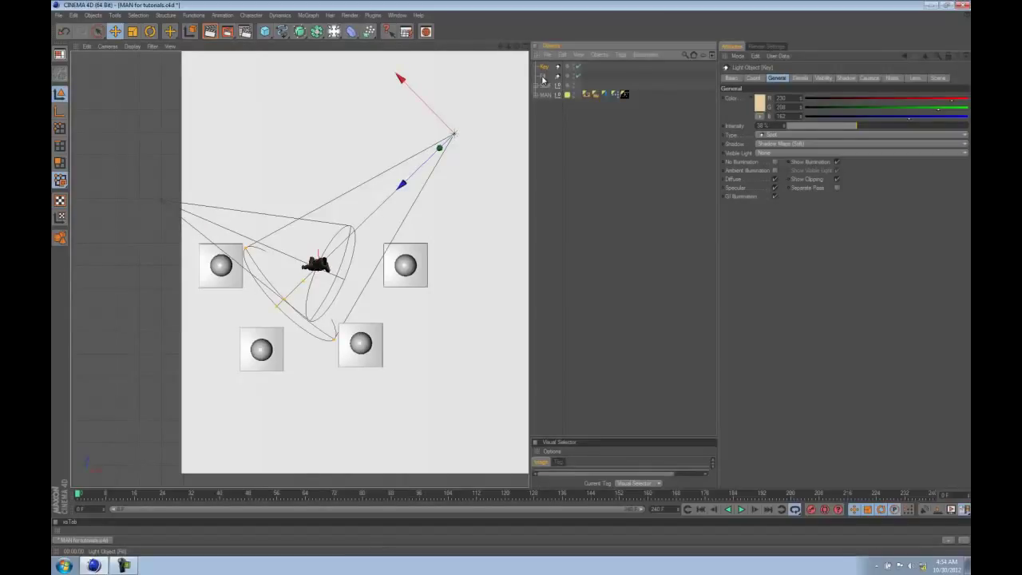
left_click(544, 78)
left_click_drag(856, 127, 820, 129)
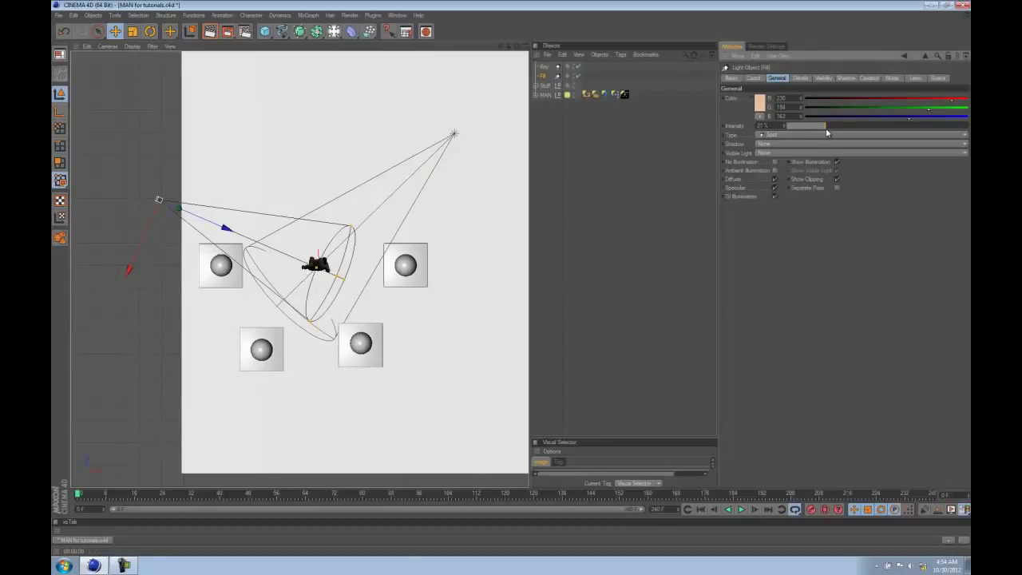
key("F1")
left_click_drag(357, 283, 253, 268, "alt")
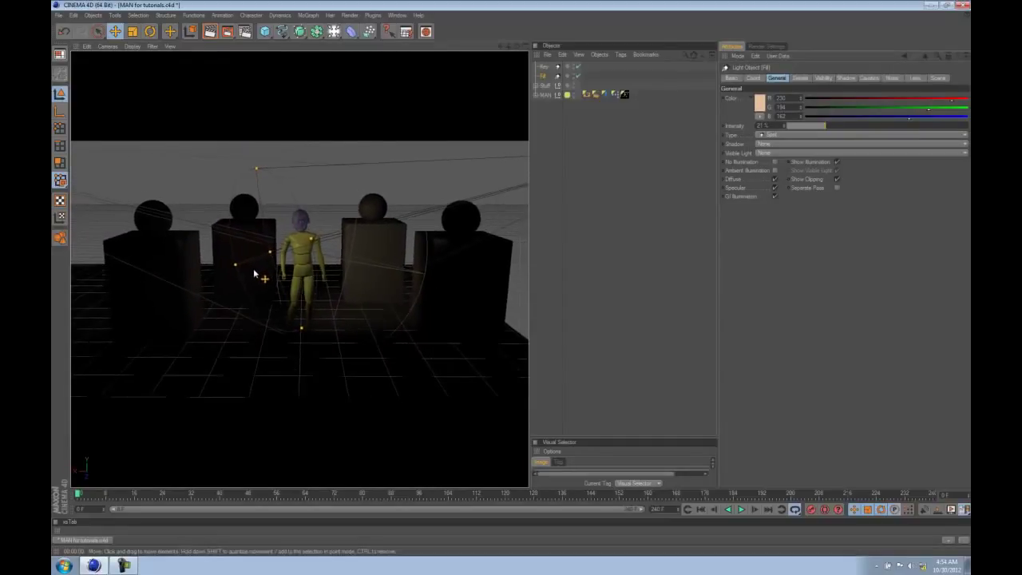
left_click(210, 32)
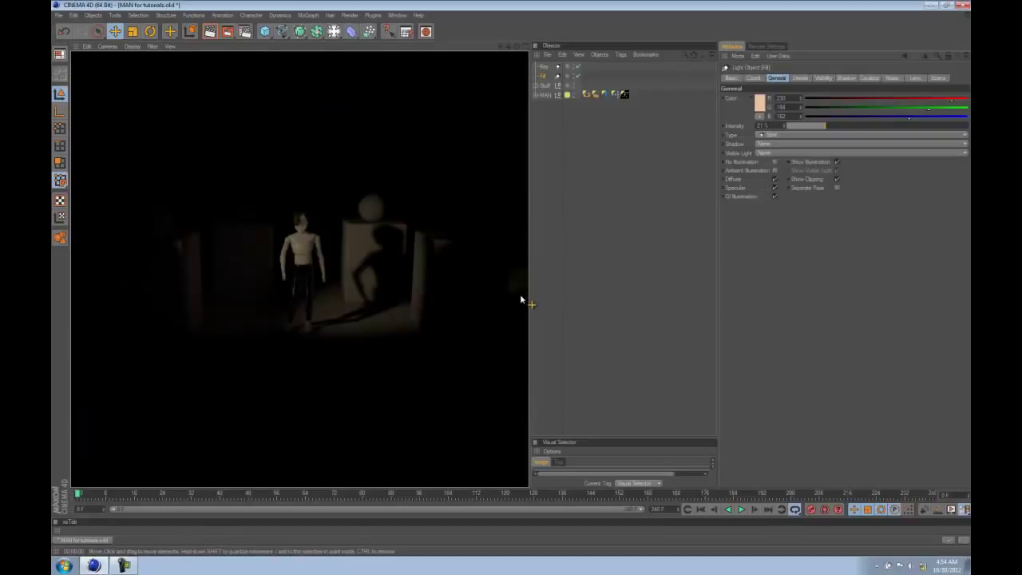
Set the Fill light's intensity to 12% and render the perspective view again
left_click(537, 77)
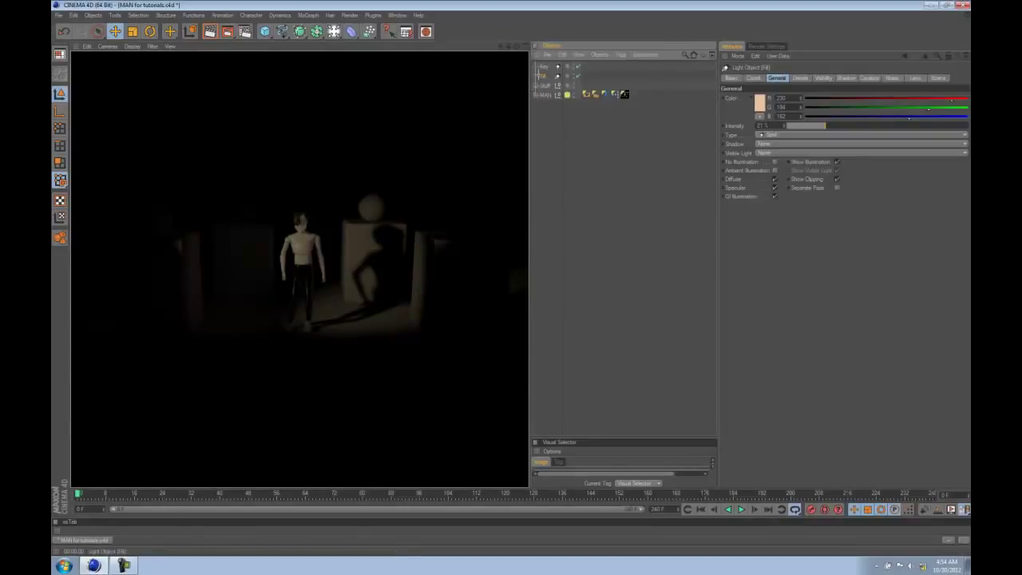
left_click(544, 78)
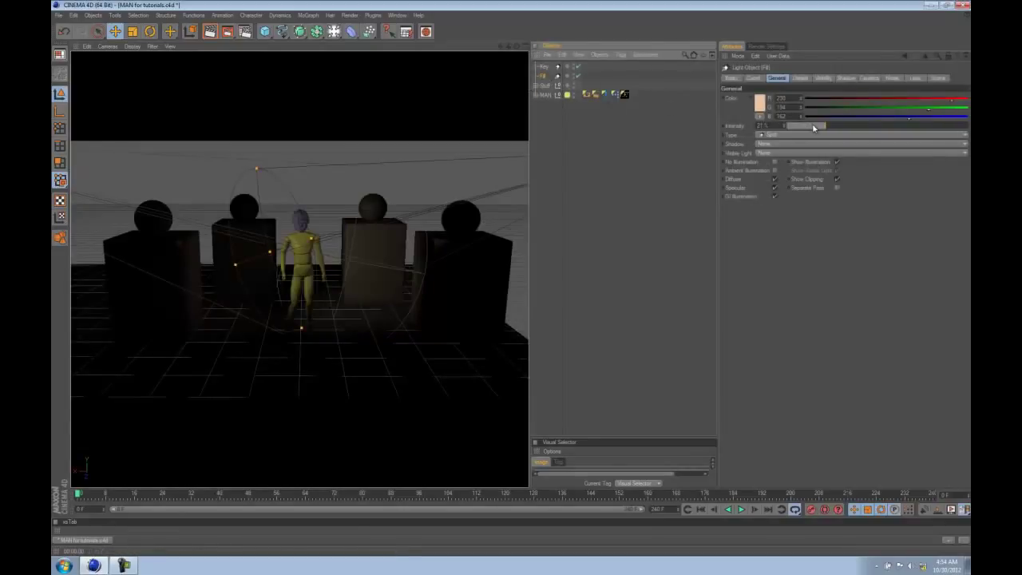
left_click_drag(813, 128, 807, 127)
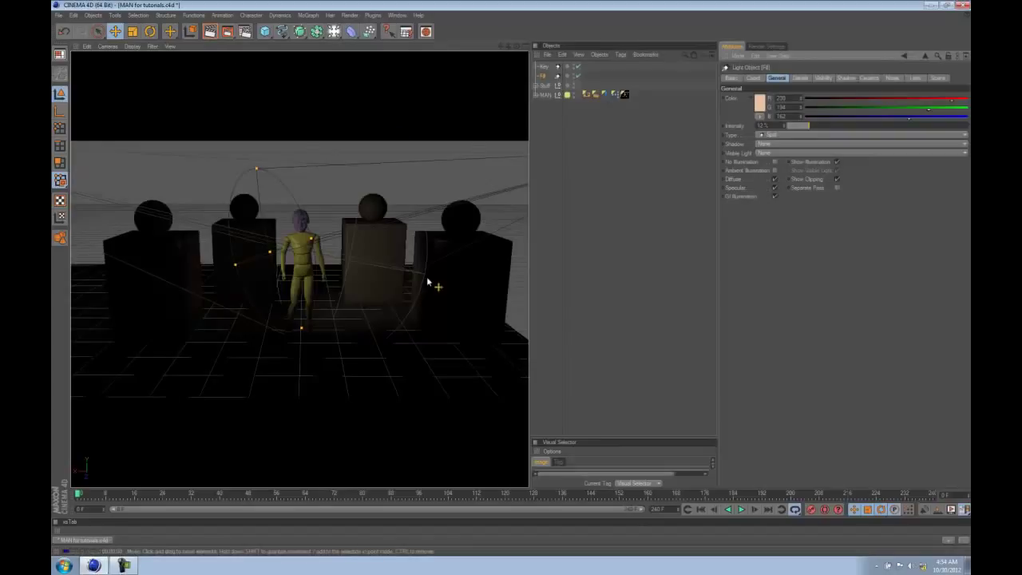
key("ctrl+r")
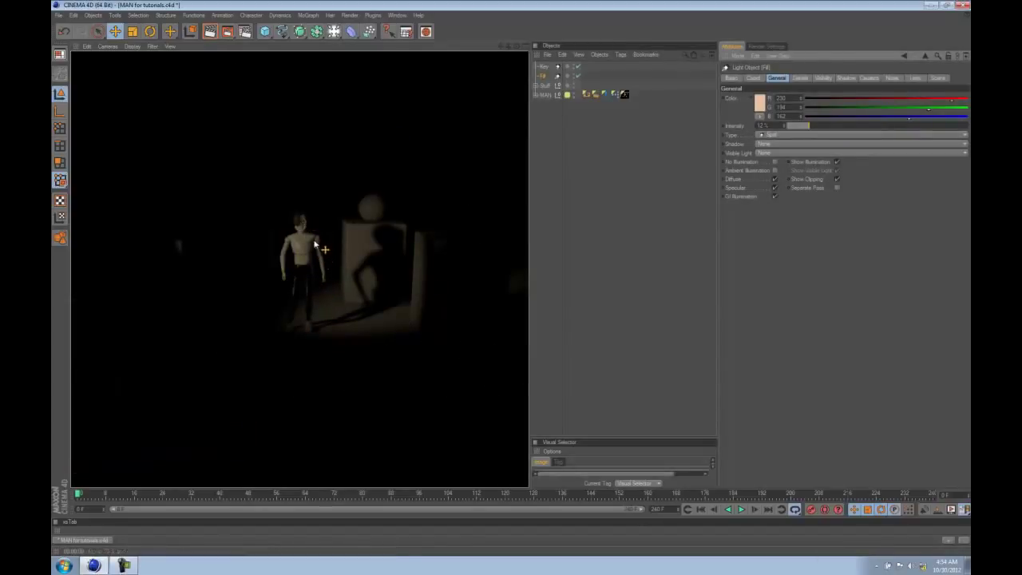
Examine the lighting on the figure in a closer render, and return to a wide view of all the boxes
right_click_drag(313, 258, 687, 294, "alt")
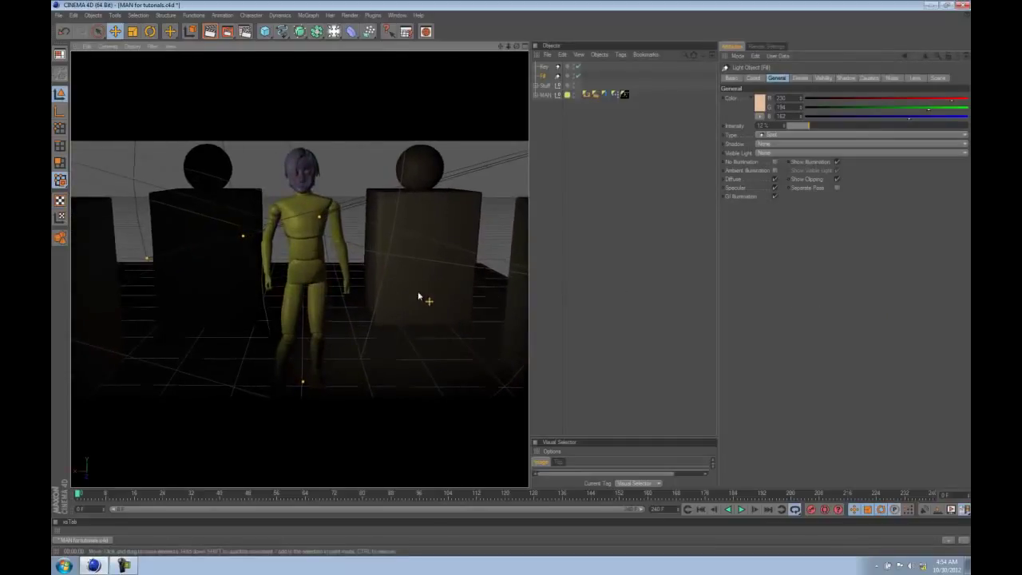
left_click_drag(418, 292, 424, 301, "alt")
left_click(209, 32)
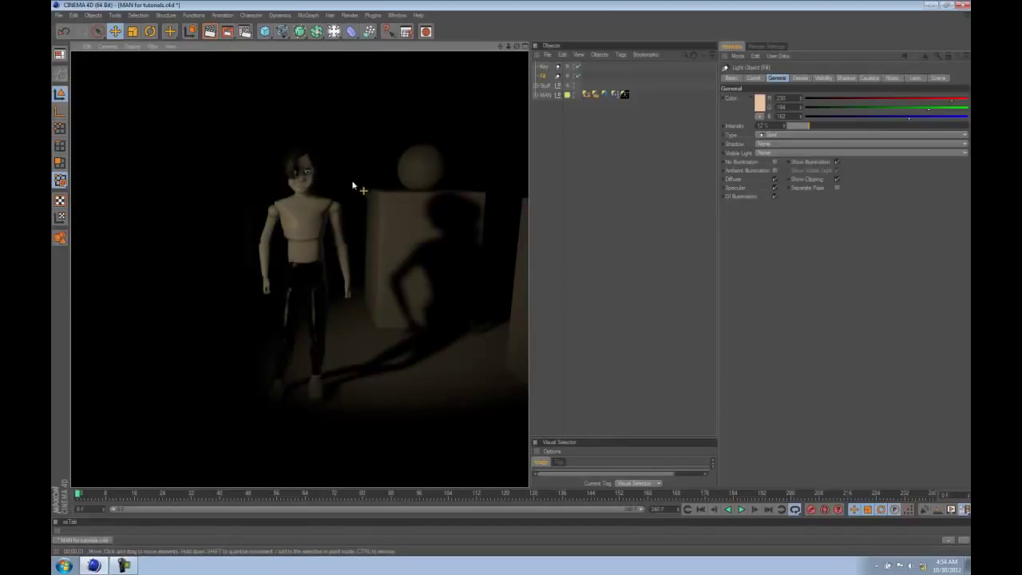
right_click_drag(341, 248, 115, 265, "alt")
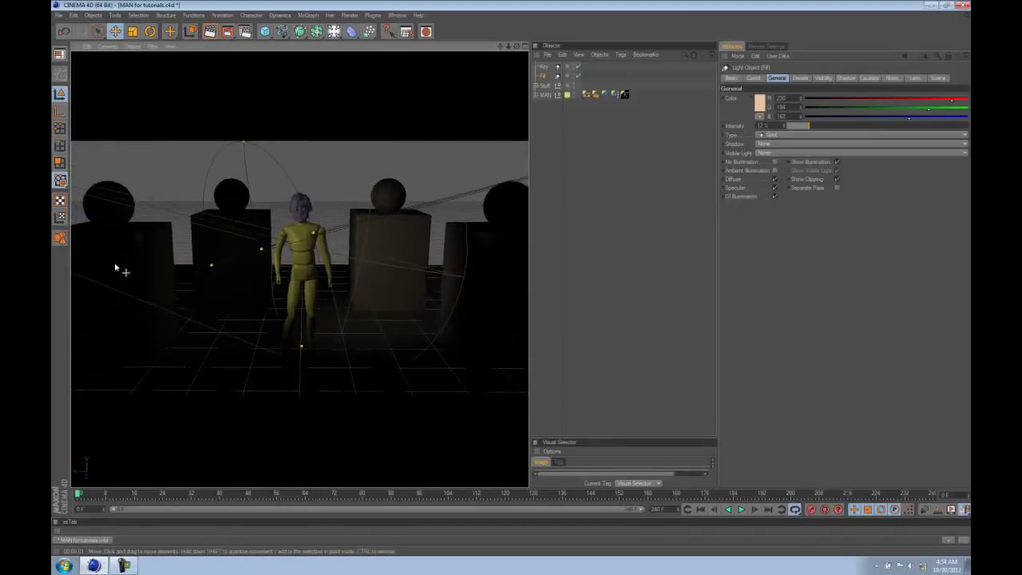
left_click_drag(116, 265, 178, 301, "alt")
right_click_drag(178, 301, 118, 316, "alt")
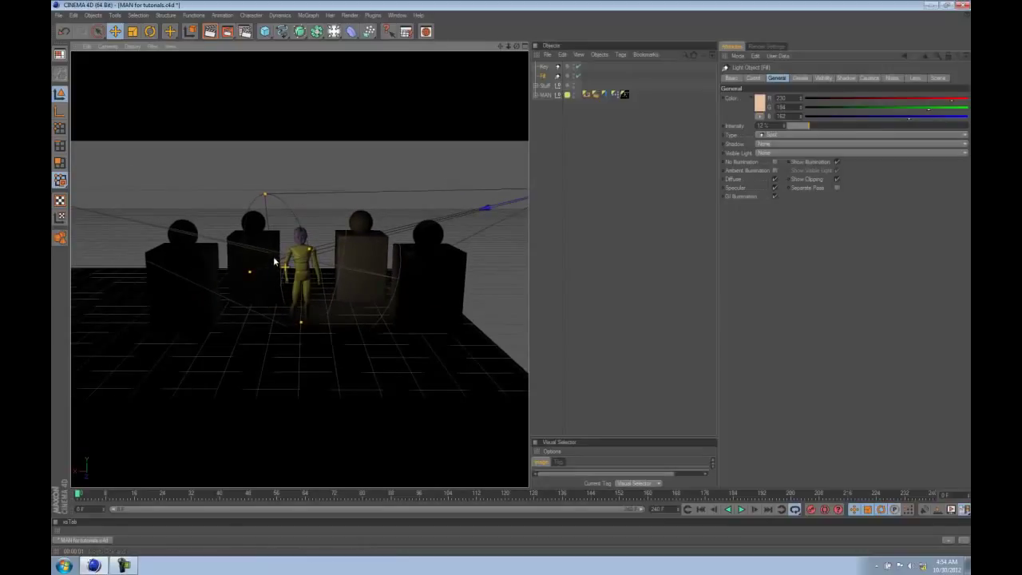
Duplicate the Fill light and name the copy Back
key("F2")
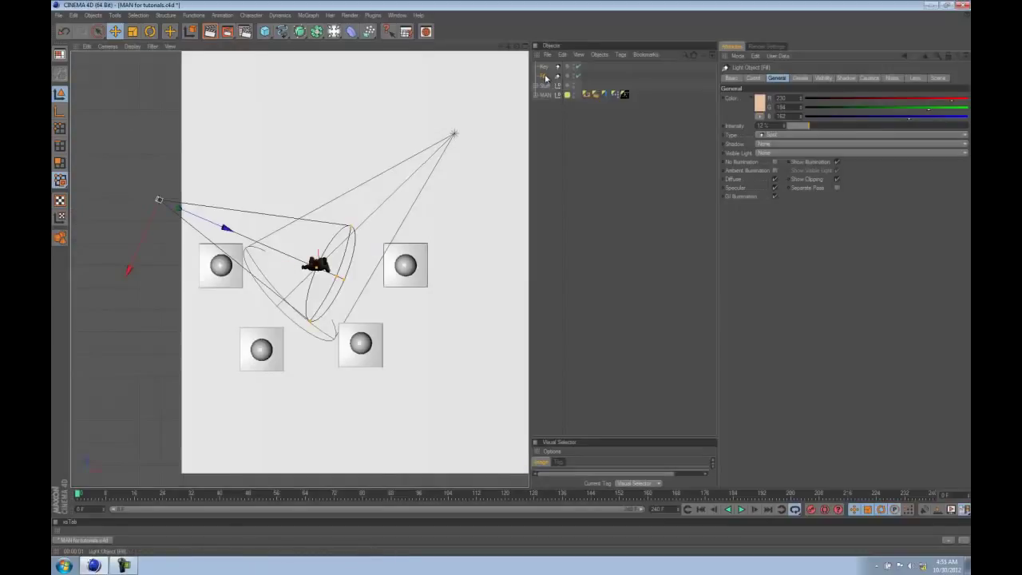
left_click(544, 78)
left_click_drag(543, 79, 544, 81, "ctrl")
double_click(546, 84)
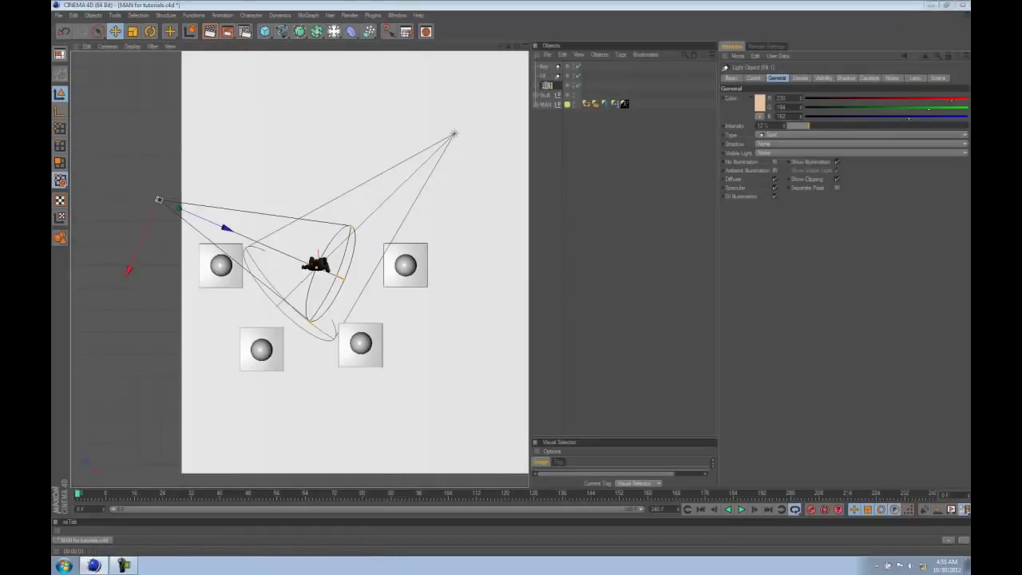
key("Return")
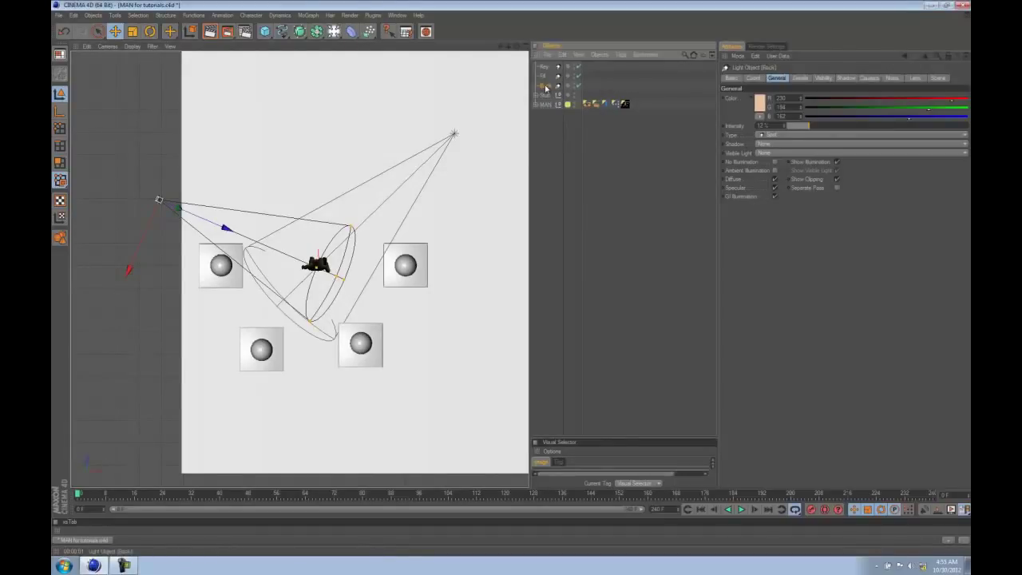
Move the Back light in the top view to the area behind the boxes, away from the figure
right_click_drag(272, 275, 218, 269, "alt")
left_click_drag(376, 237, 382, 350)
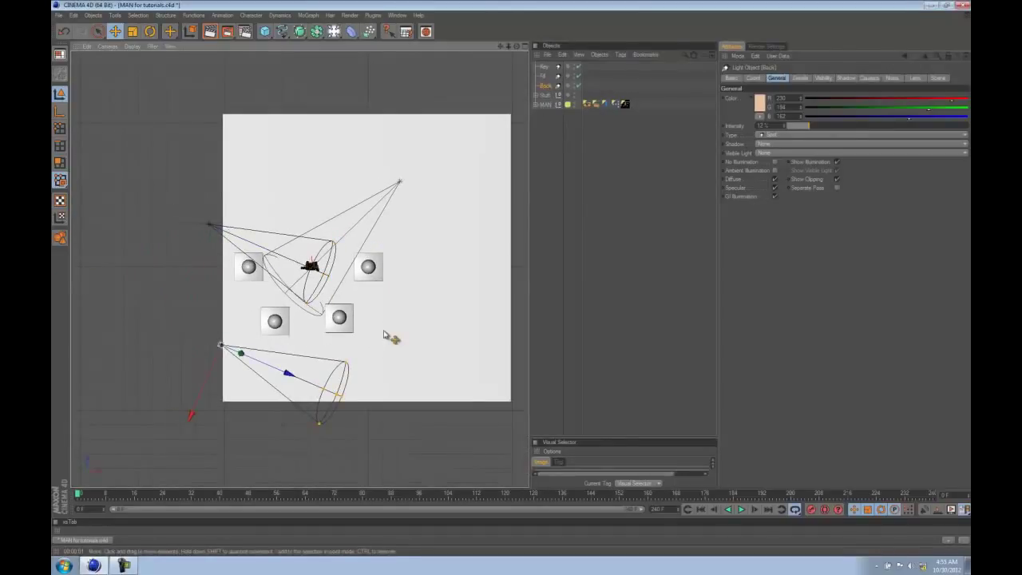
left_click_drag(434, 324, 495, 358)
Look through the Back light as the active camera and orbit it until it aims down at the figure's back
key("F1")
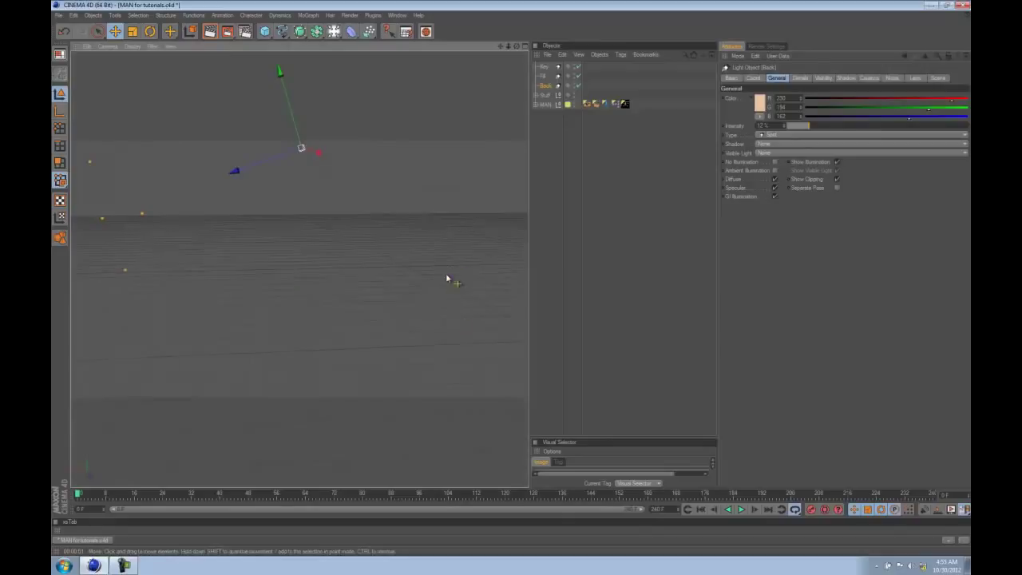
key("ctrl+r")
left_click(108, 46)
left_click(126, 72)
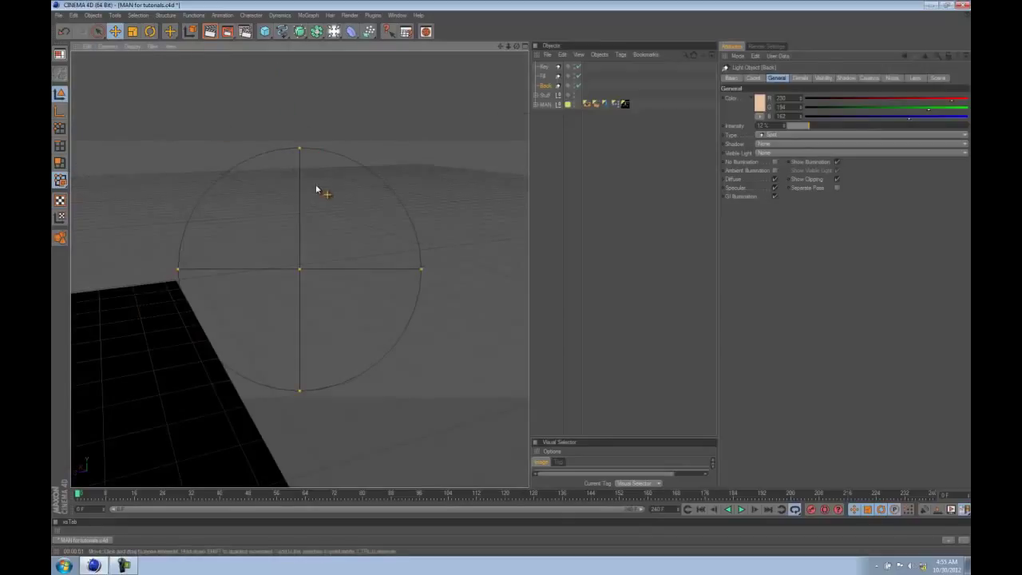
mouse_move(341, 226)
left_mouse_down("alt")
mouse_move(514, 208)
mouse_move(462, 238)
mouse_move(278, 233)
mouse_move(287, 256)
mouse_move(274, 267)
mouse_move(323, 227)
left_mouse_up("alt")
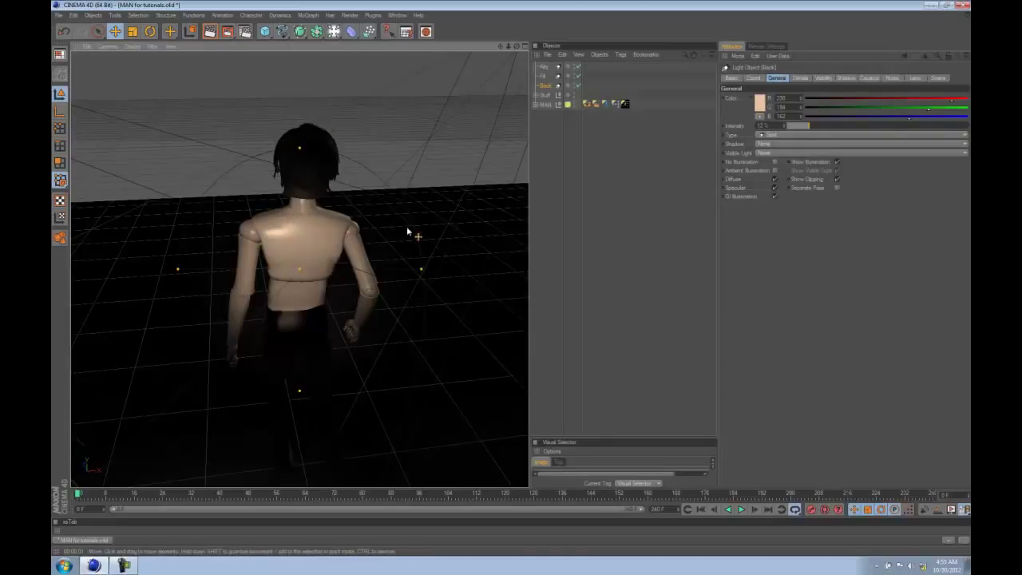
right_click_drag(408, 229, 336, 266, "alt")
mouse_move(336, 266)
left_mouse_down("alt")
mouse_move(339, 228)
mouse_move(234, 215)
mouse_move(347, 242)
mouse_move(274, 239)
mouse_move(338, 247)
mouse_move(313, 257)
mouse_move(350, 255)
mouse_move(216, 225)
mouse_move(399, 274)
mouse_move(370, 222)
mouse_move(402, 247)
mouse_move(454, 258)
mouse_move(388, 261)
mouse_move(343, 279)
mouse_move(315, 274)
mouse_move(326, 264)
left_mouse_up("alt")
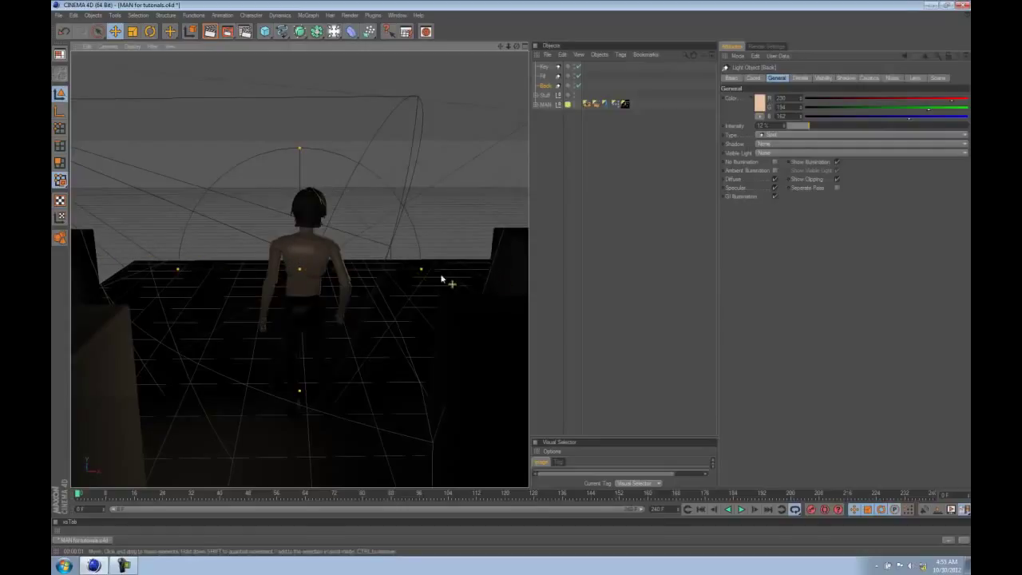
left_click_drag(327, 277, 203, 299, "alt")
left_click_drag(322, 319, 352, 297, "alt")
Change the Back light's color to a pale blue and raise its intensity to about 26%
left_click(759, 104)
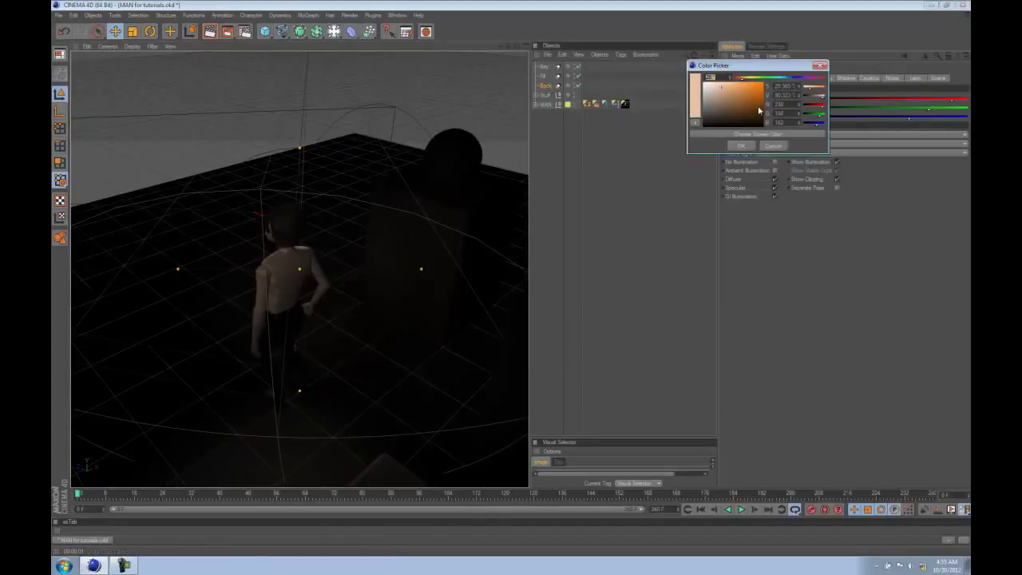
left_click_drag(746, 82, 785, 81)
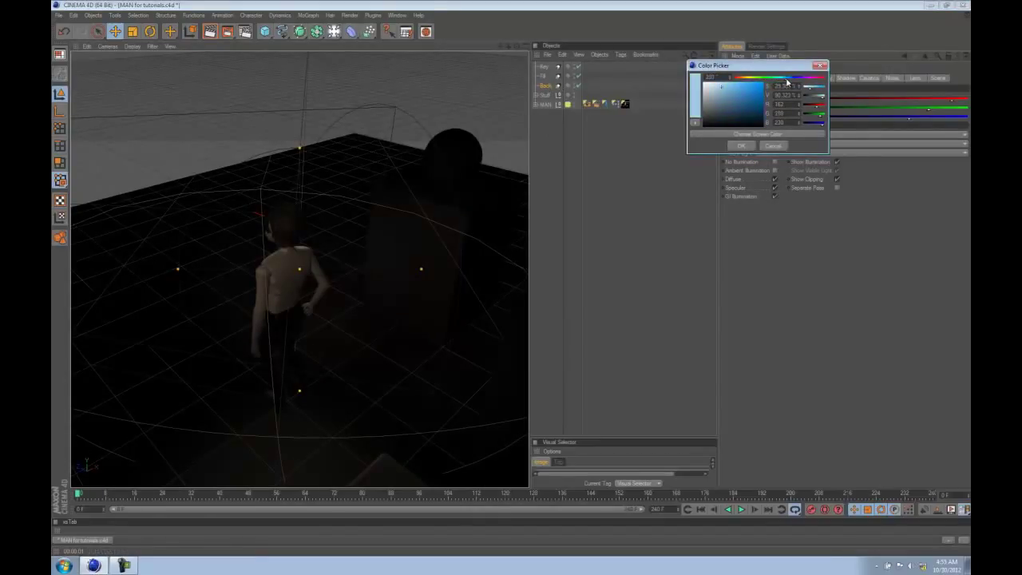
left_click_drag(721, 90, 717, 90)
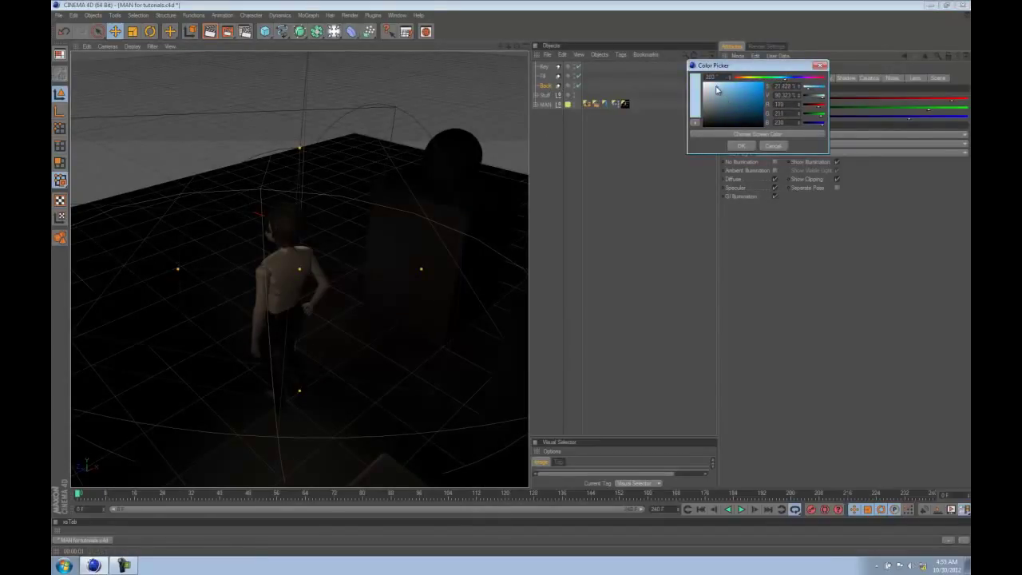
left_click(742, 147)
key("F2")
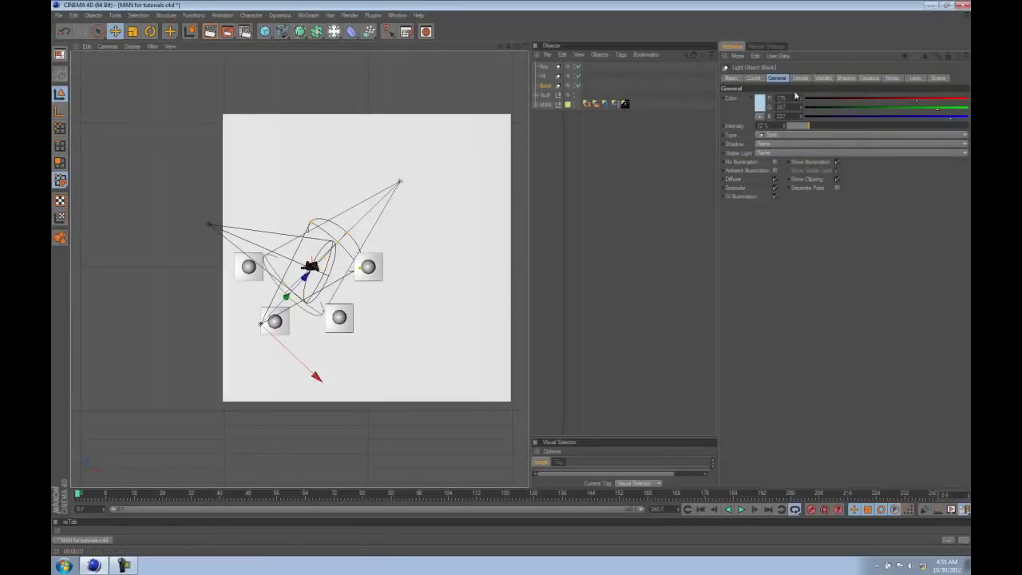
left_click_drag(816, 126, 848, 127)
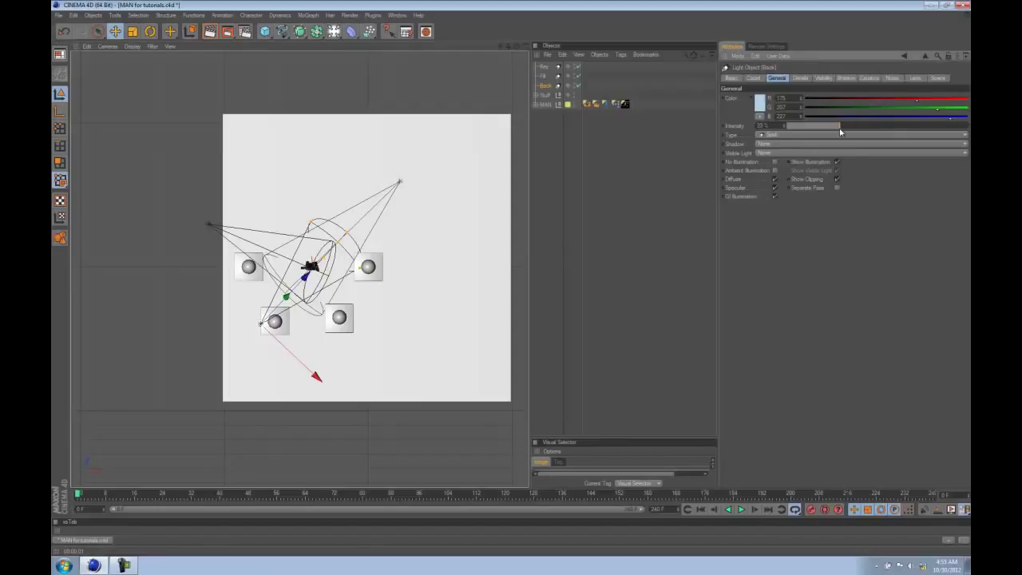
Duplicate the Back light and move the copy in the top view to the opposite side behind the figure
middle_click_drag(456, 274, 456, 283, "alt")
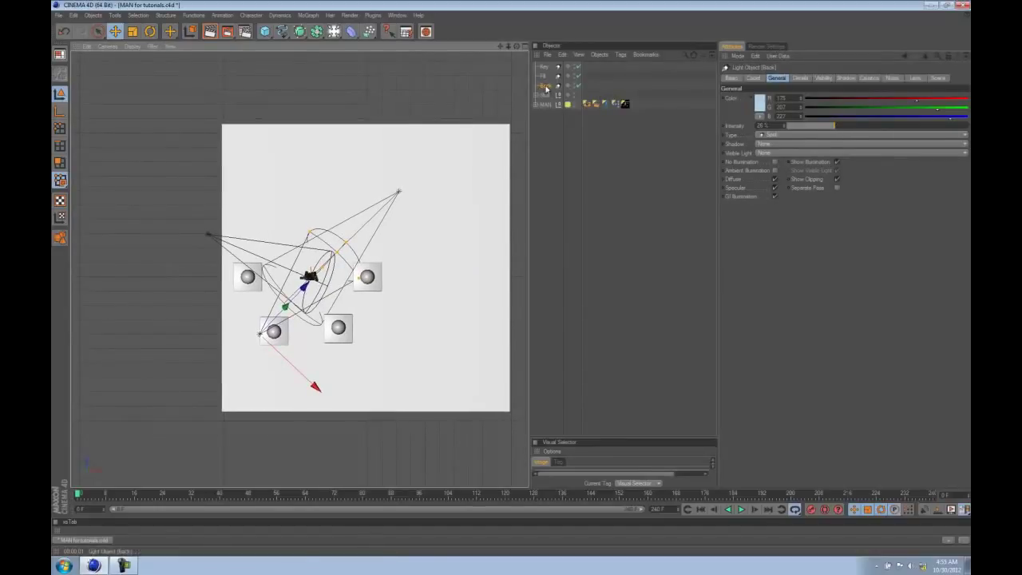
left_click_drag(546, 88, 547, 92, "ctrl")
left_click_drag(401, 306, 488, 329)
Rotate the copied back light so its cone aims at the figure from the opposite rear side
key("r")
mouse_move(356, 303)
left_mouse_down()
mouse_move(337, 307)
mouse_move(368, 309)
left_mouse_up()
key("ctrl+z")
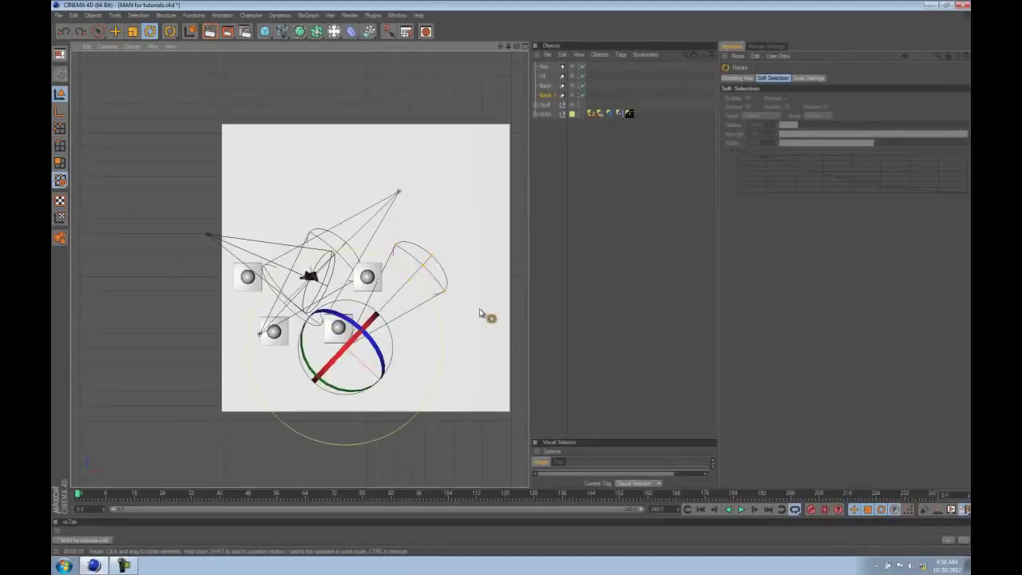
key("F1")
mouse_move(289, 330)
left_mouse_down()
mouse_move(383, 327)
mouse_move(388, 335)
mouse_move(332, 324)
mouse_move(297, 334)
left_mouse_up()
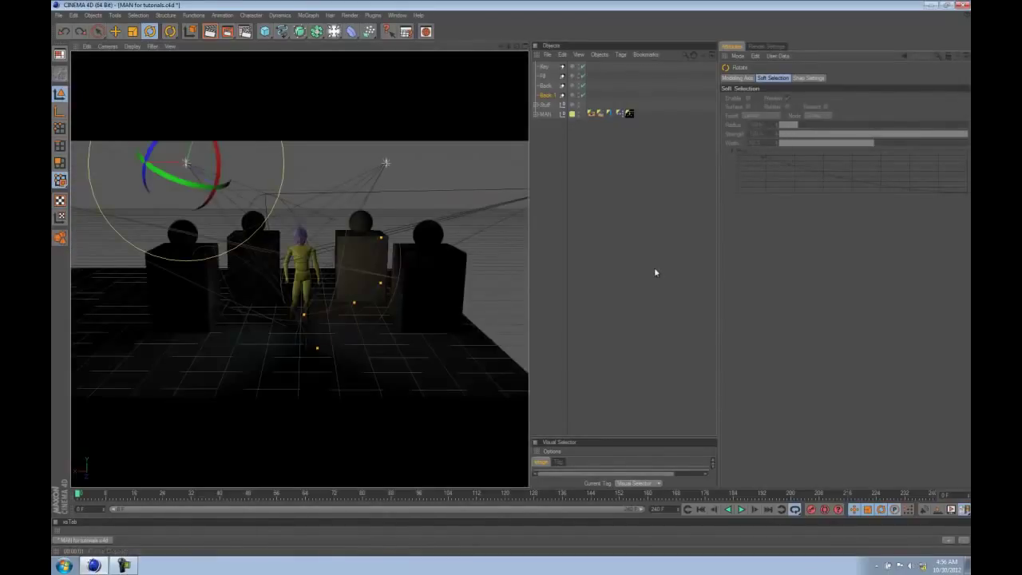
Deselect the lights and render the perspective view from closer in front of the figure
key("e")
left_click(551, 241)
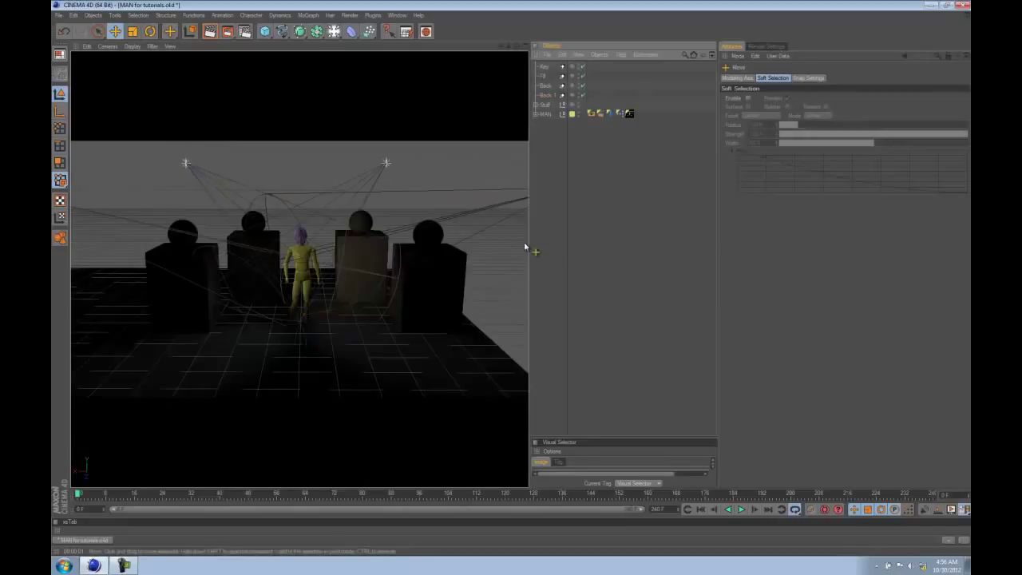
scroll(262, 249, "up", 5)
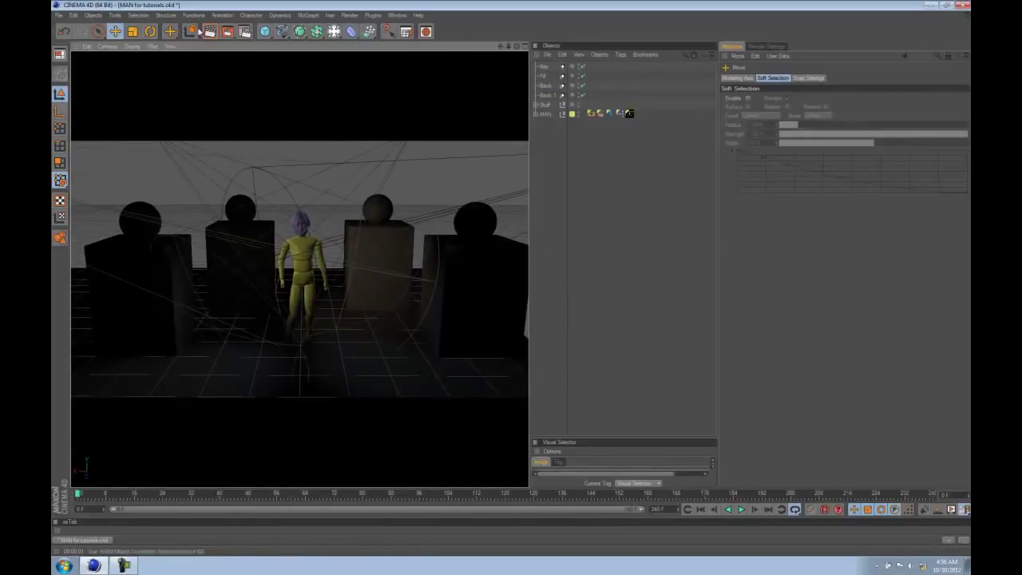
left_click(210, 32)
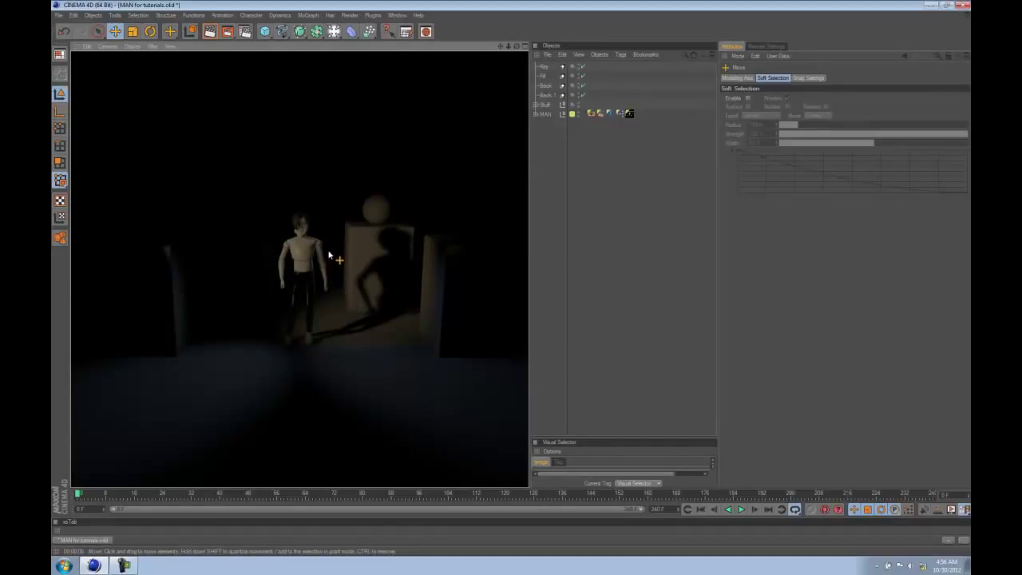
Render the perspective view again from a wider angle showing all the boxes
middle_click_drag(358, 284, 365, 268, "alt")
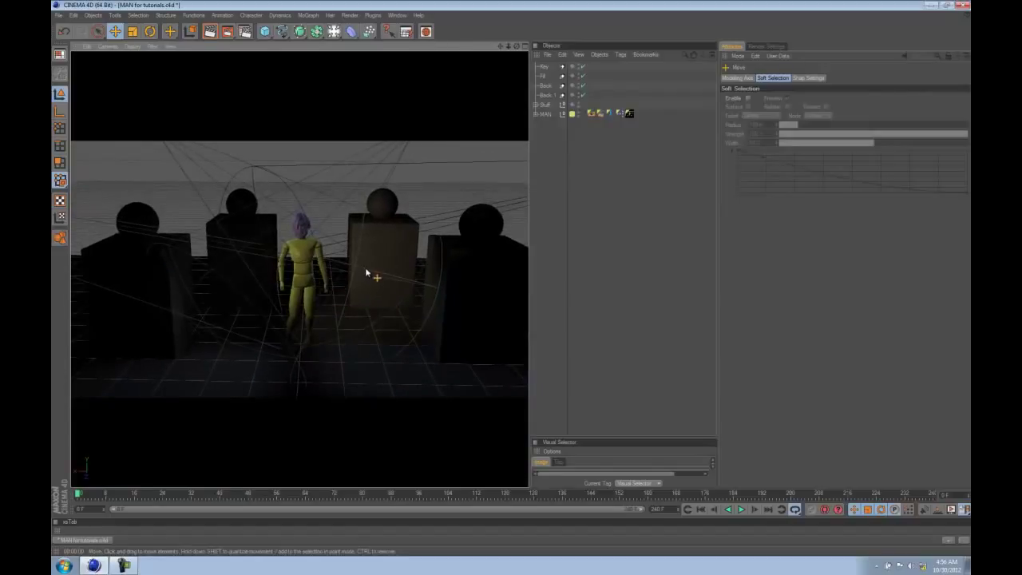
right_click_drag(365, 269, 208, 303, "alt")
middle_click_drag(208, 303, 209, 281, "alt")
left_click_drag(208, 278, 343, 222, "alt")
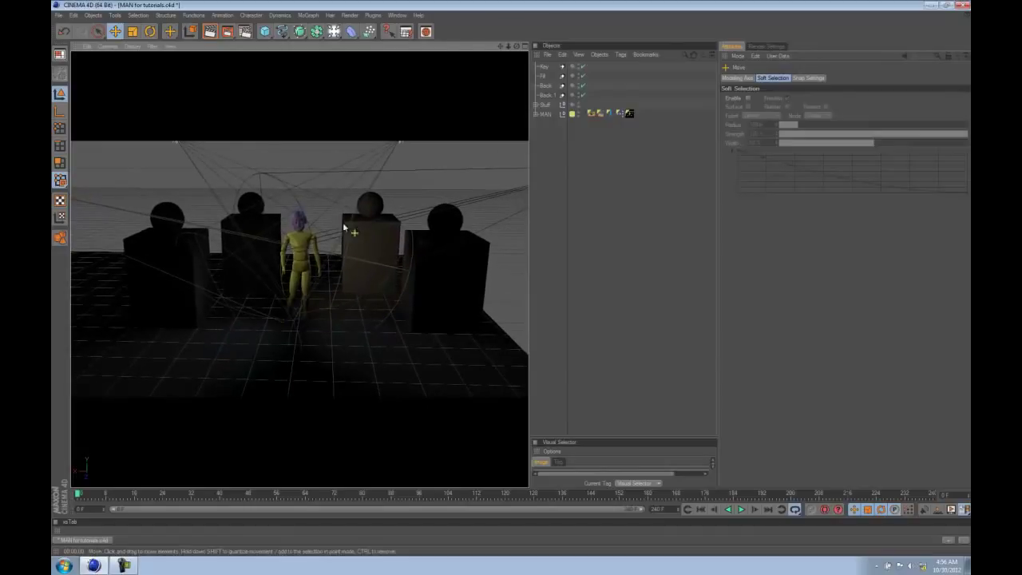
left_click(209, 31)
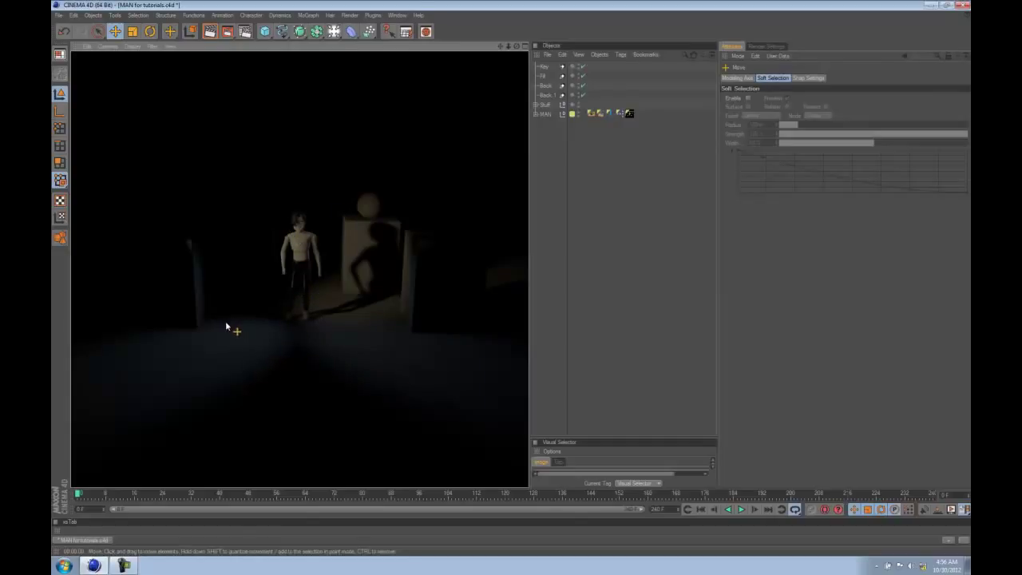
Exclude the Floor object from both back lights and render the perspective view
scroll(258, 321, "up", 4)
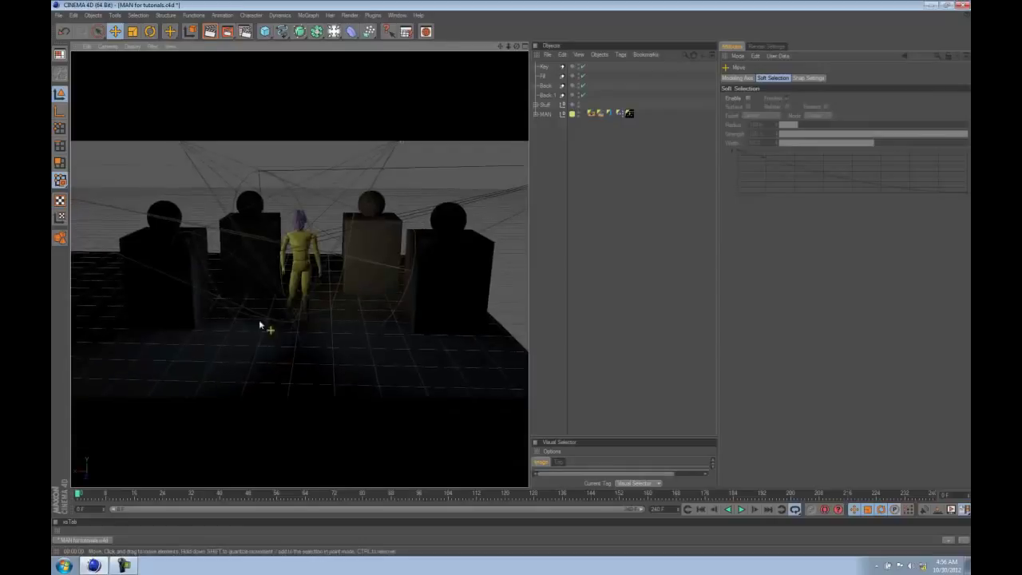
left_click(549, 87)
left_click(548, 96, "shift")
left_click(938, 78)
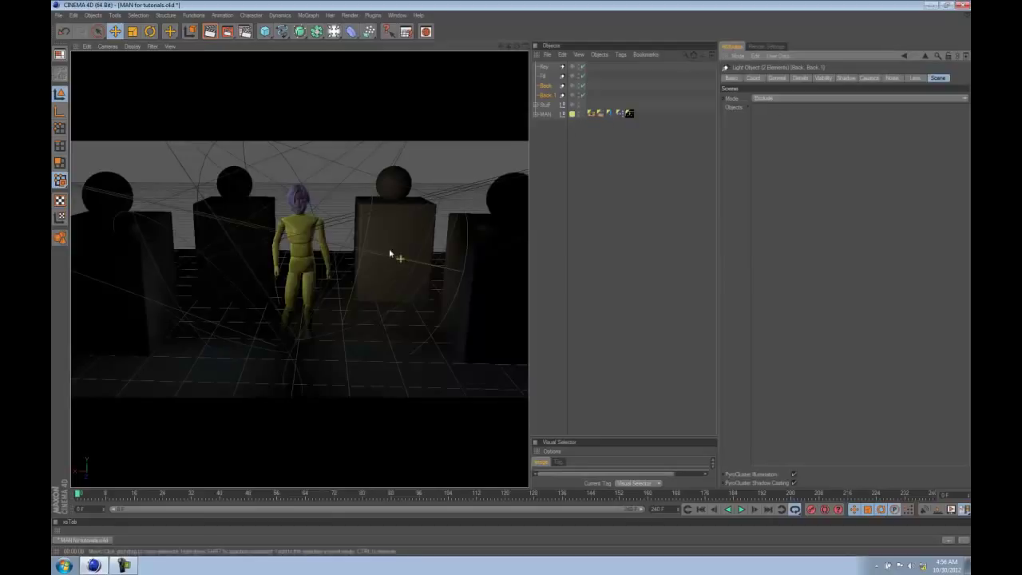
left_click(536, 105)
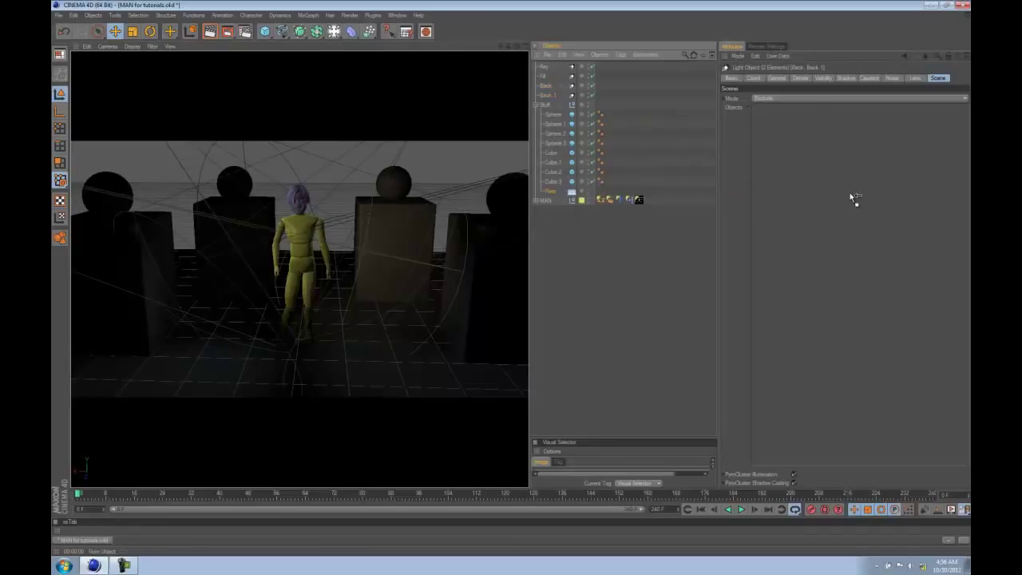
left_click_drag(854, 199, 853, 200)
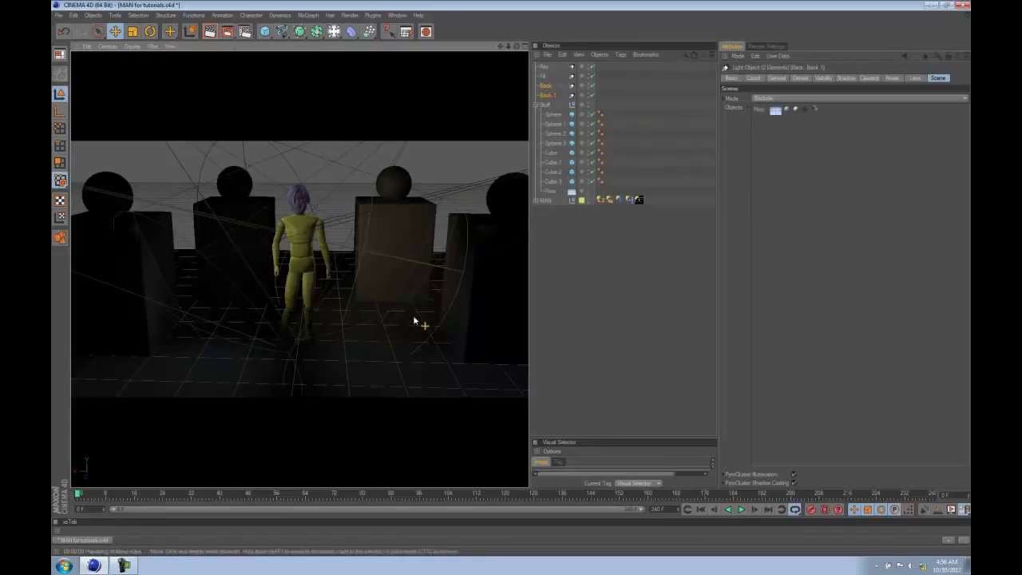
key("ctrl+r")
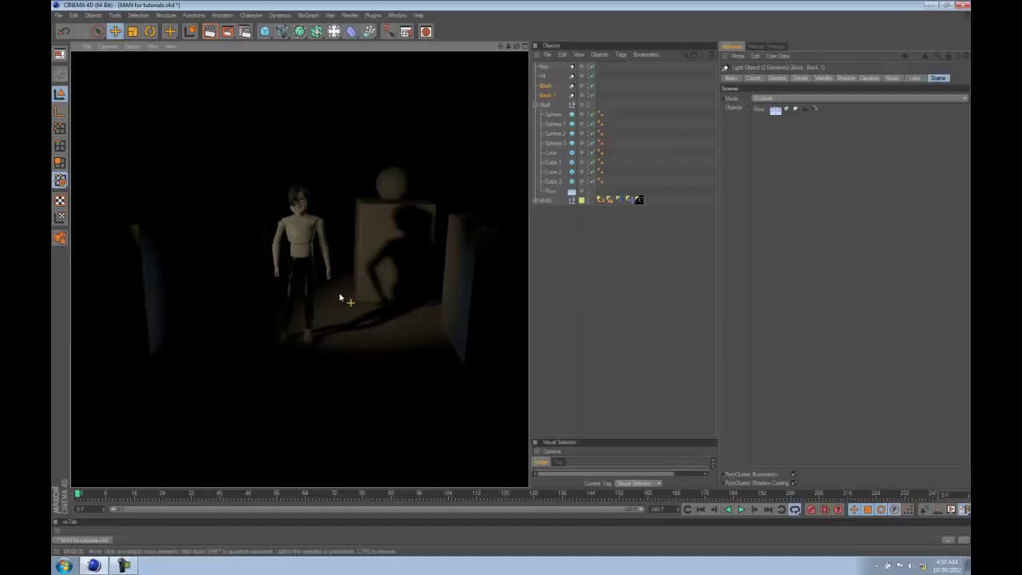
Examine the back lighting in a wider render, and return to a raised view of all the boxes
middle_click_drag(339, 291, 360, 298, "alt")
right_click_drag(359, 297, 254, 297, "alt")
key("ctrl+r")
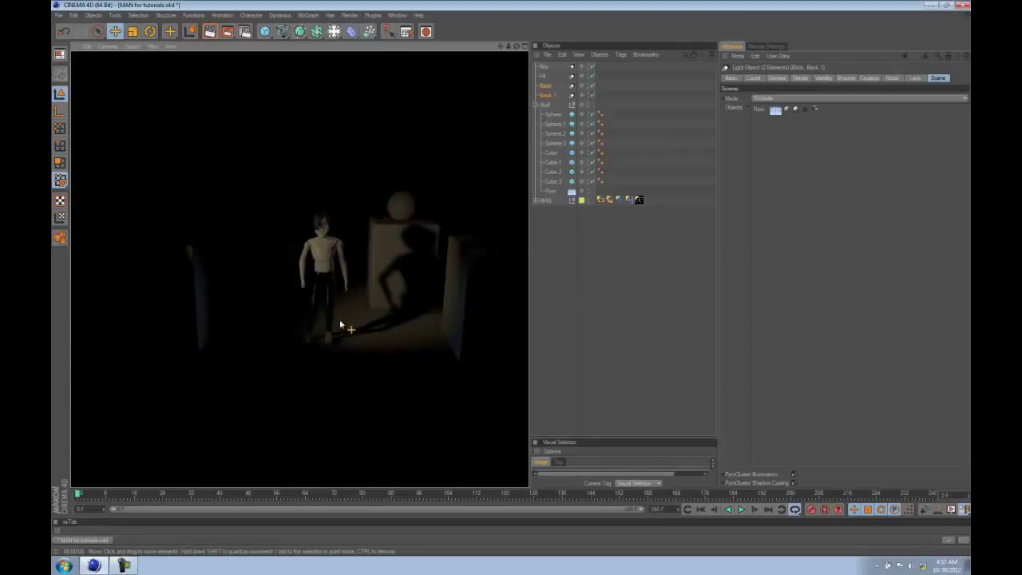
right_click_drag(361, 340, 221, 356, "alt")
middle_click_drag(292, 328, 290, 349, "alt")
left_click_drag(290, 350, 314, 335, "alt")
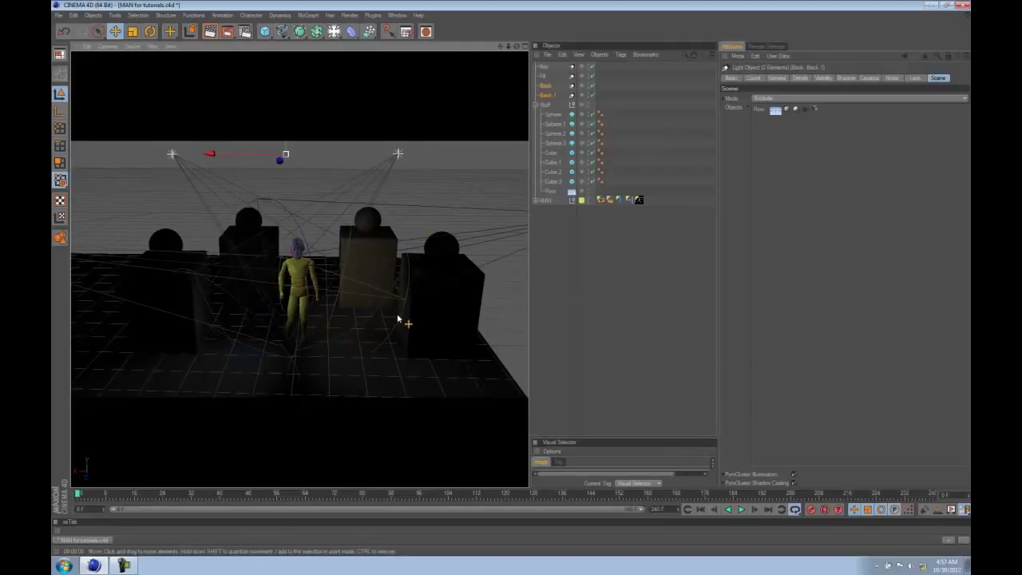
left_click_drag(265, 301, 313, 306, "alt")
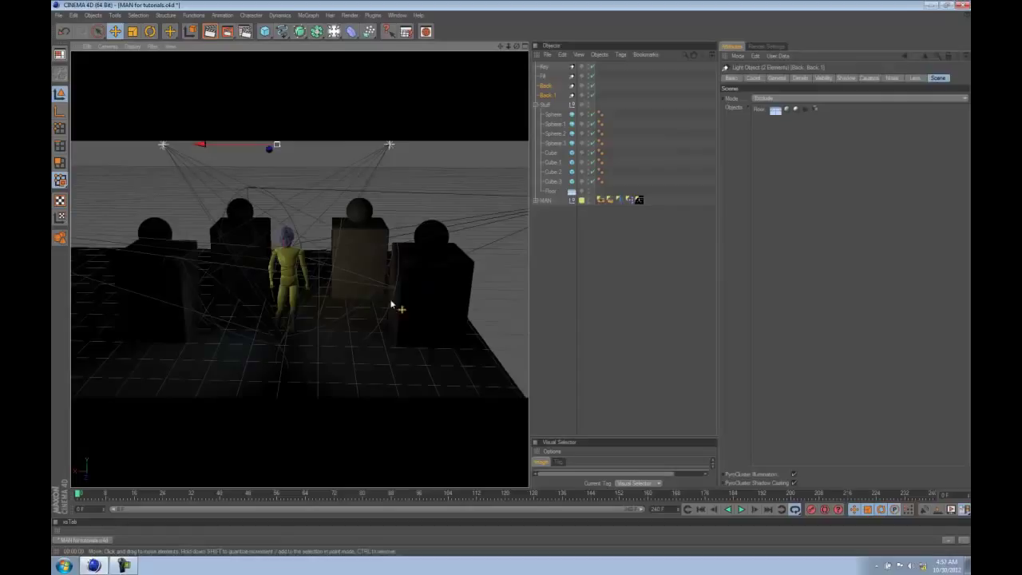
left_click_drag(391, 305, 326, 296, "alt")
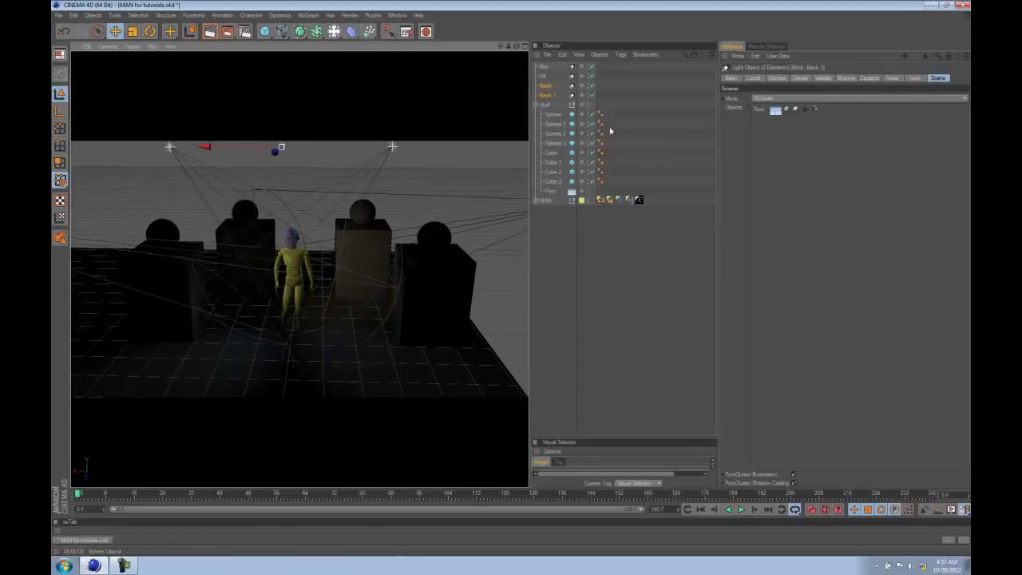
Duplicate the Key light and aim the copy at the boxes on one side while looking through it
left_click(535, 105)
left_click_drag(545, 70, 547, 76, "ctrl")
key("F2")
key("F3")
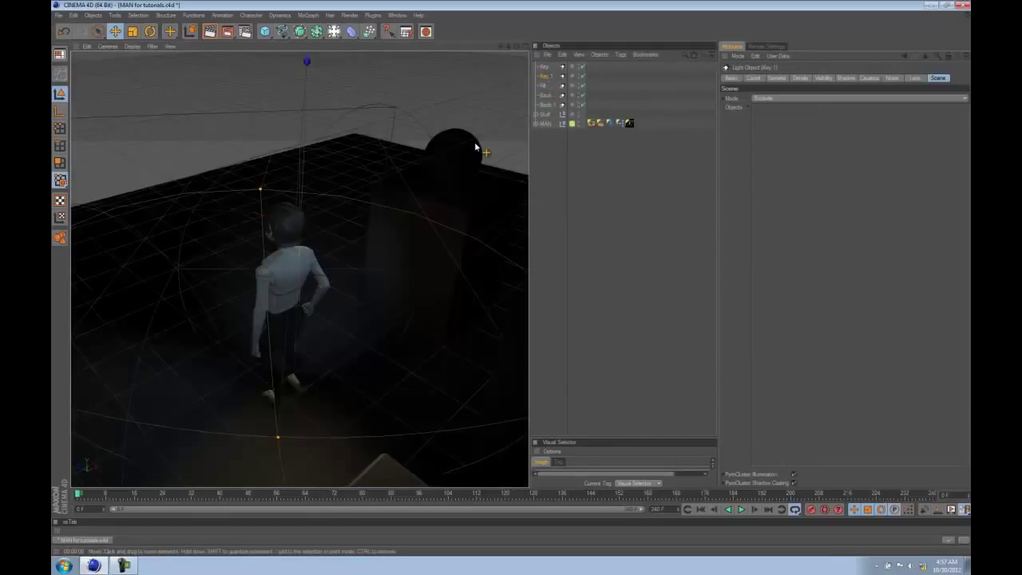
key("F4")
left_click_drag(348, 247, 280, 315, "alt")
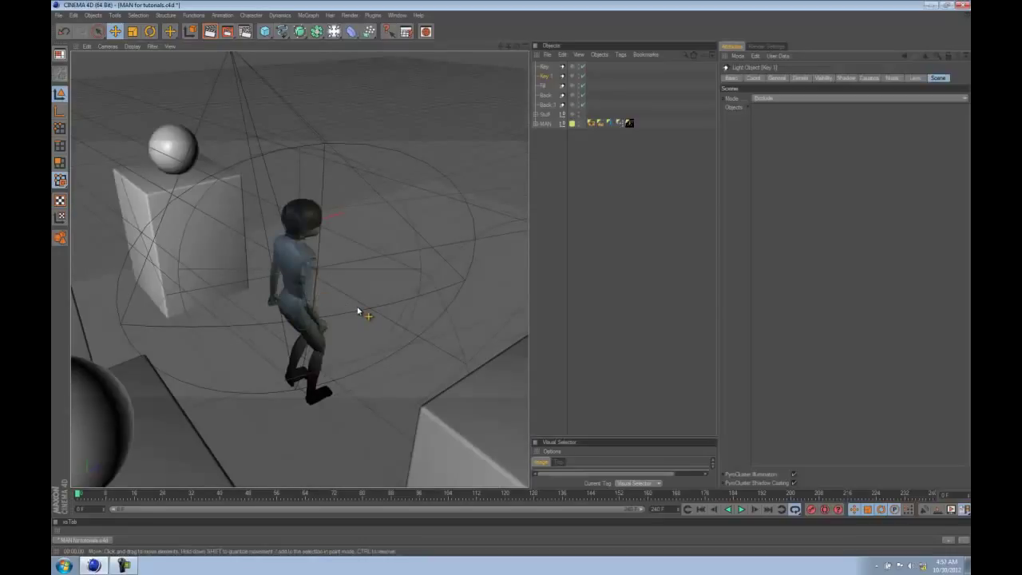
Extend the copied key light's outer distance in the top view to reach the rear box on its side
left_click(107, 46)
left_click(120, 79)
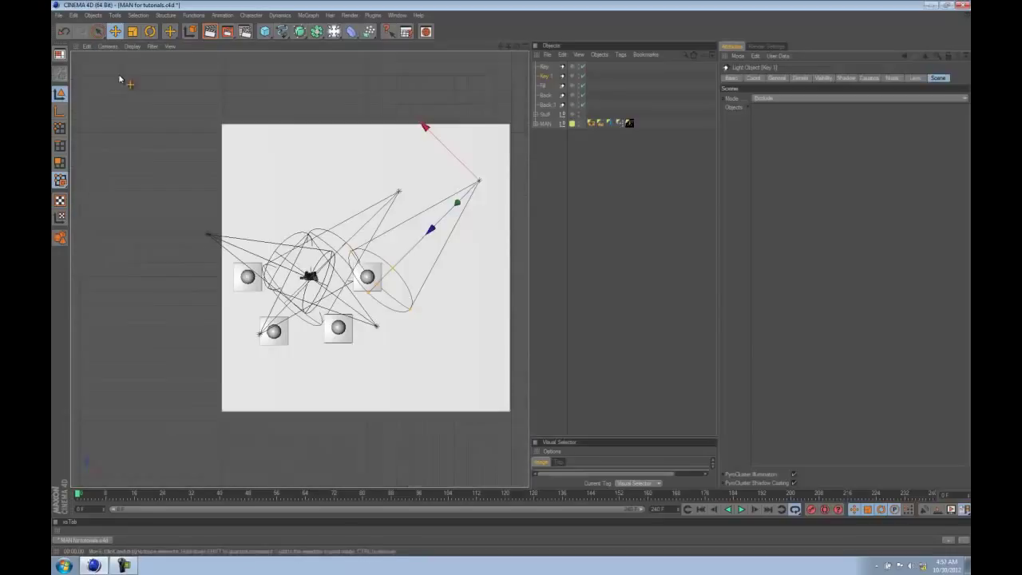
scroll(334, 191, "down", 1)
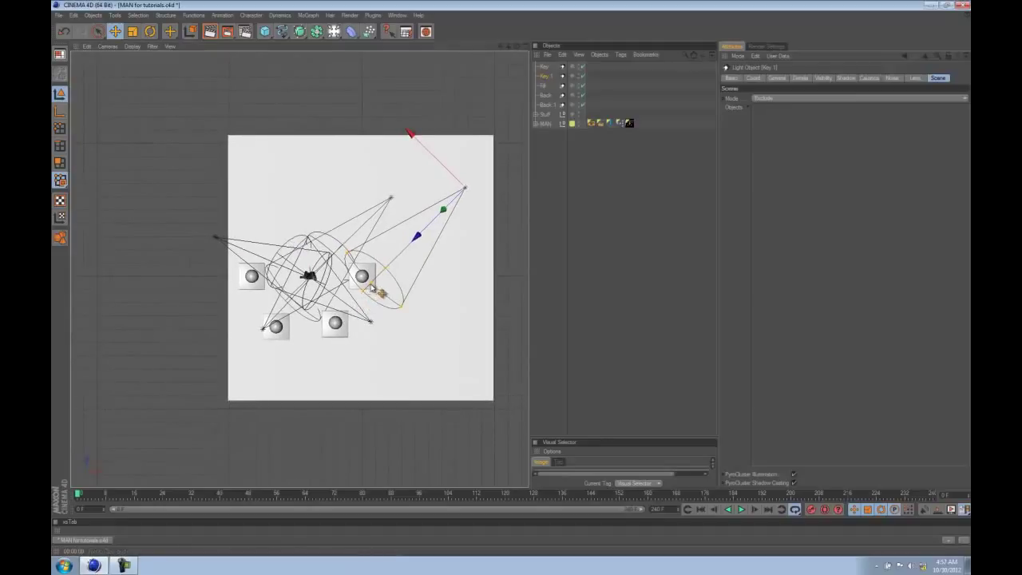
left_click_drag(371, 288, 333, 322)
key("F1")
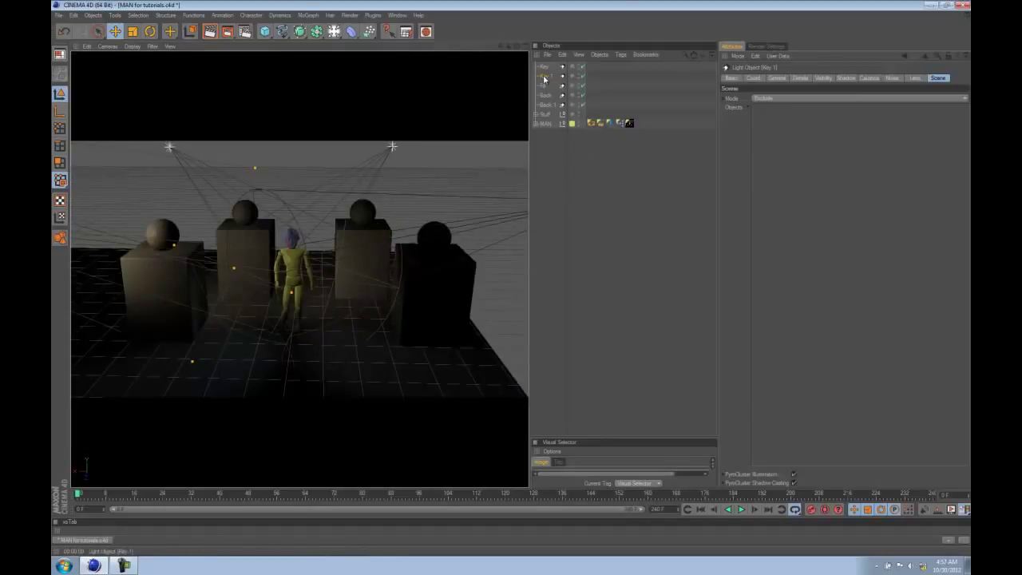
Duplicate the Key.1 light and move the second copy across to light the boxes on the opposite side
left_click_drag(544, 76, 545, 82, "ctrl")
key("F2")
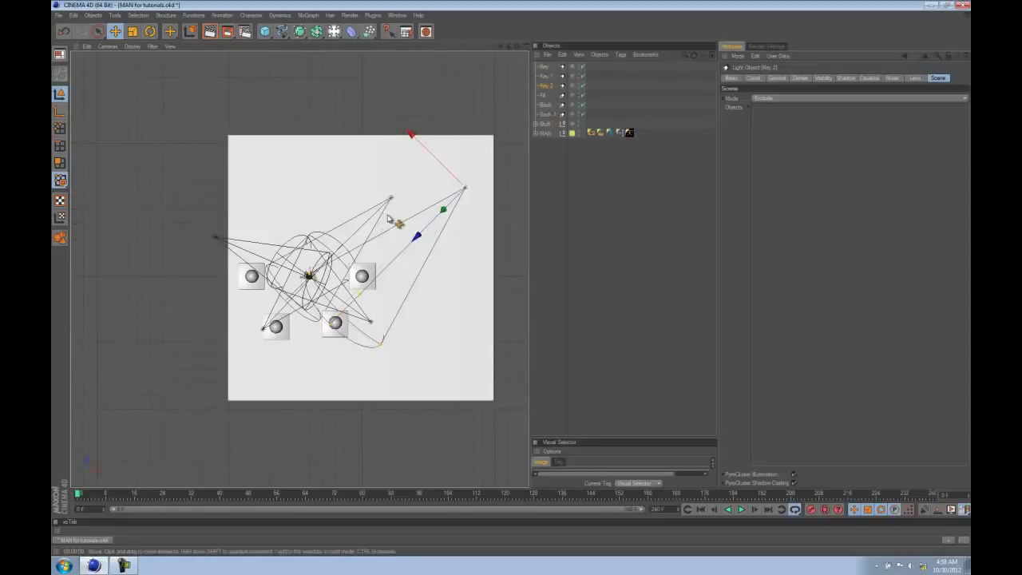
left_click_drag(390, 218, 226, 201)
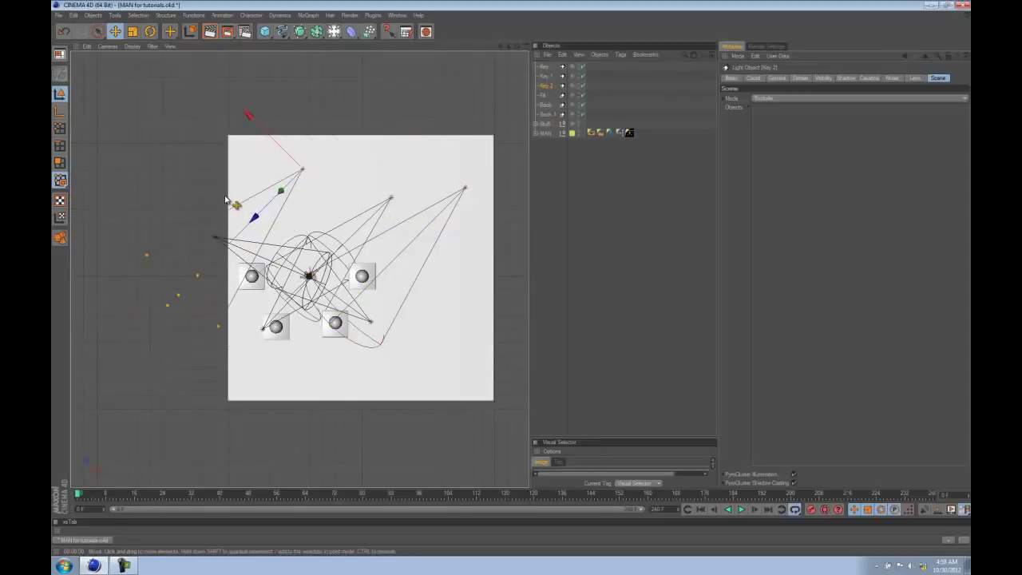
key("F1")
left_click_drag(147, 205, 278, 224, "alt")
Widen the spotlight cones of Key.2 and Key.1 to cover the boxes they light
left_click(133, 47)
left_click(160, 81)
left_click_drag(422, 269, 328, 260)
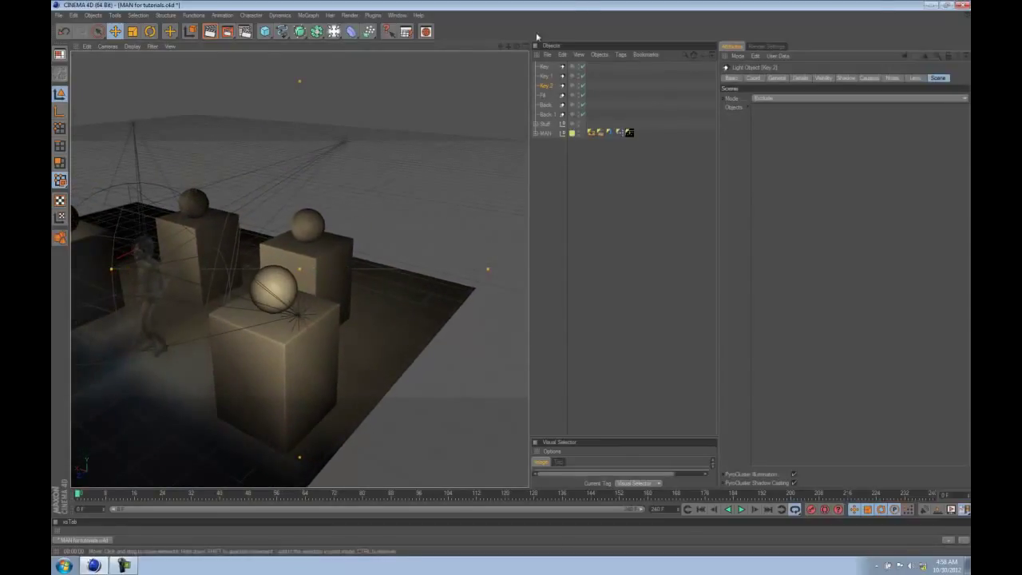
left_click(550, 76)
key("s")
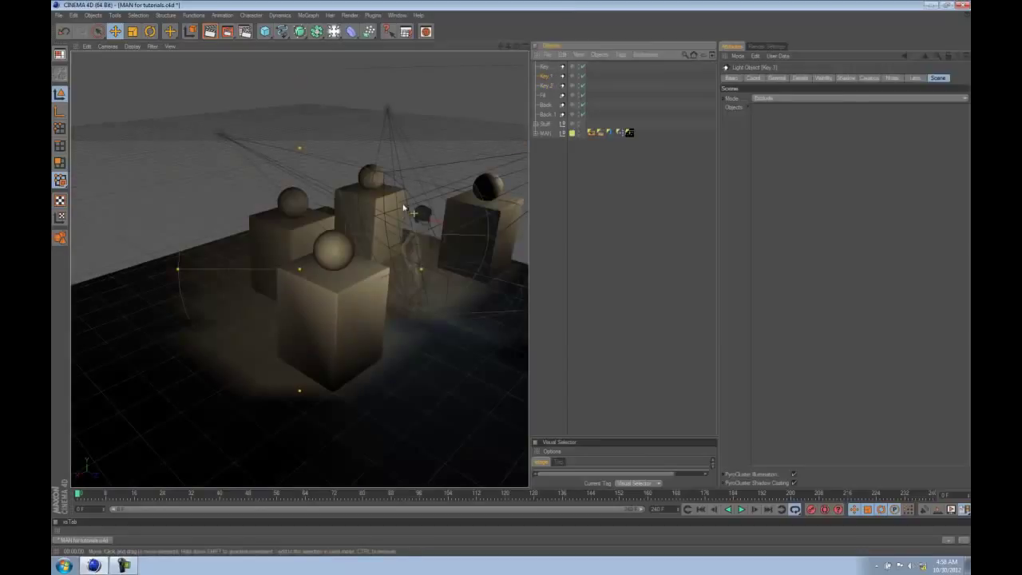
left_click_drag(178, 269, 162, 272)
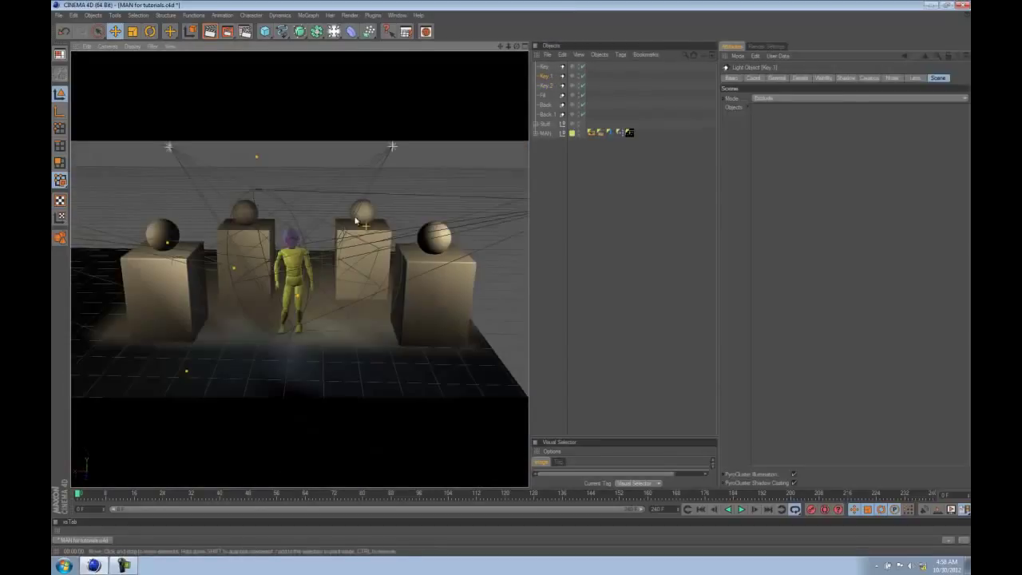
Render the perspective view, and render it again from a slightly closer and lower angle
key("ctrl+r")
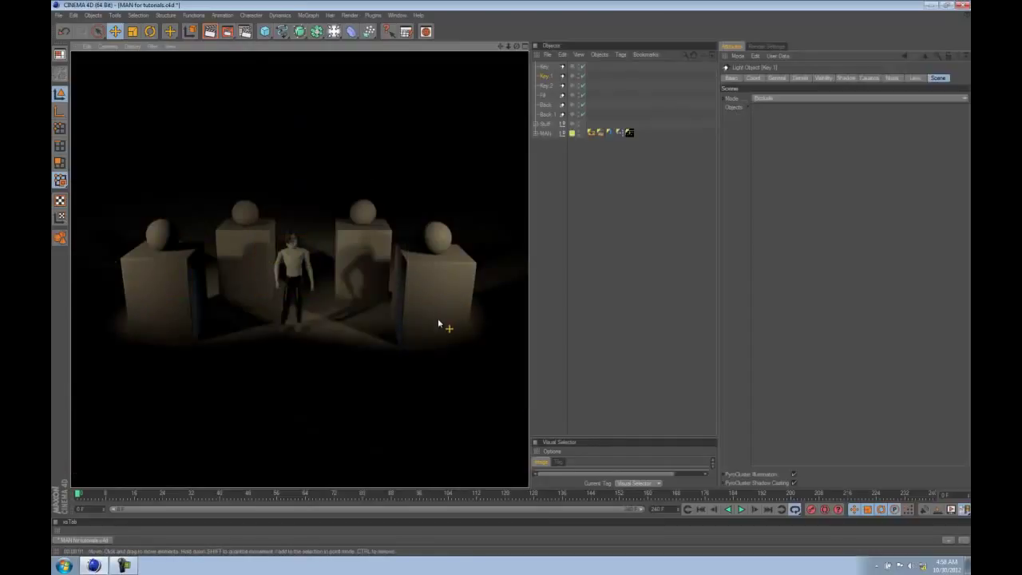
right_click_drag(294, 296, 356, 294, "alt")
mouse_move(355, 294)
middle_mouse_down("alt")
mouse_move(362, 332)
mouse_move(358, 302)
middle_mouse_up("alt")
right_click_drag(359, 302, 205, 331, "alt")
middle_click_drag(204, 330, 203, 317, "alt")
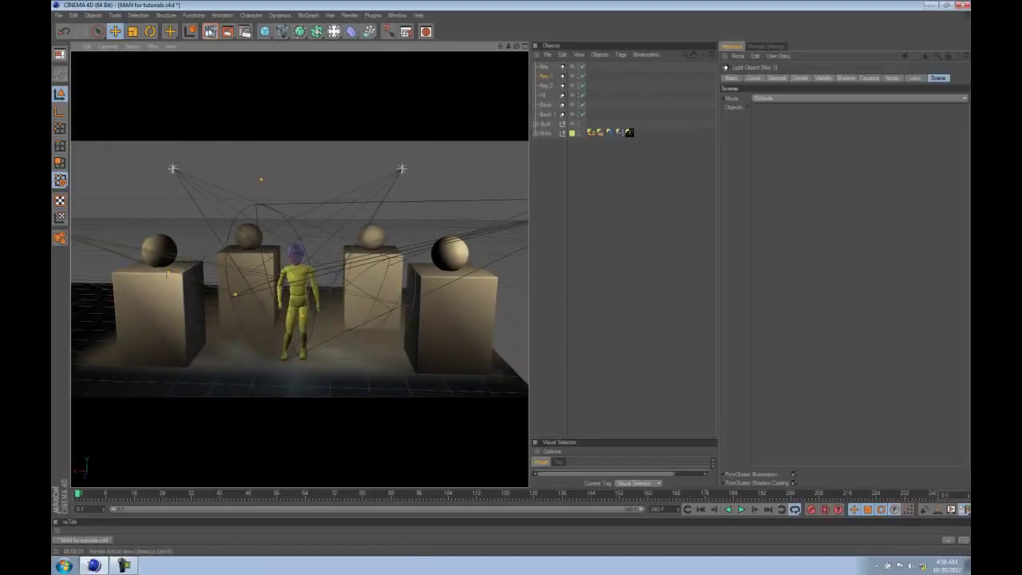
left_click(209, 31)
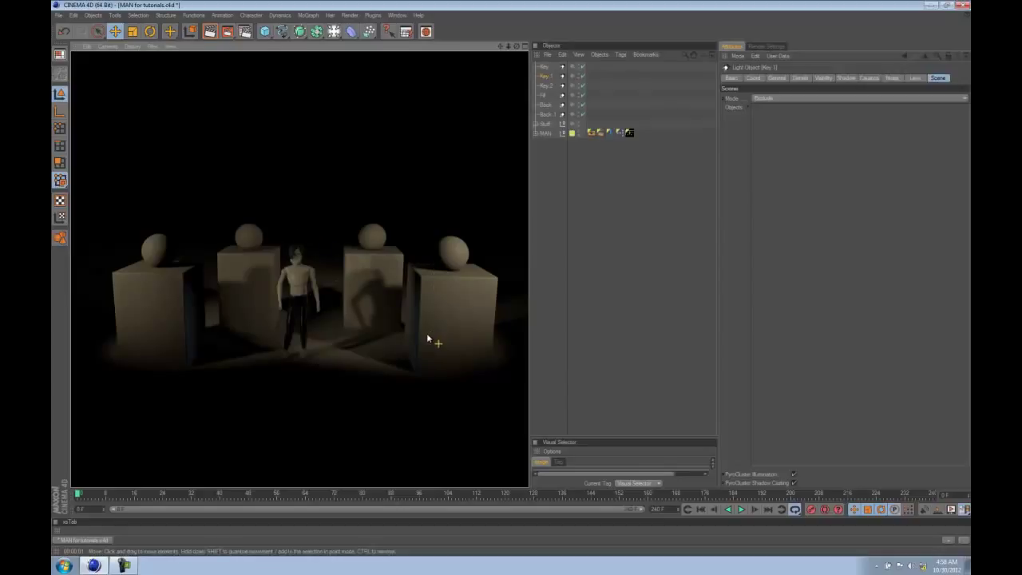
Duplicate the Back light, place the copy behind the boxes facing the figure, and adjust its cone
left_click(550, 106)
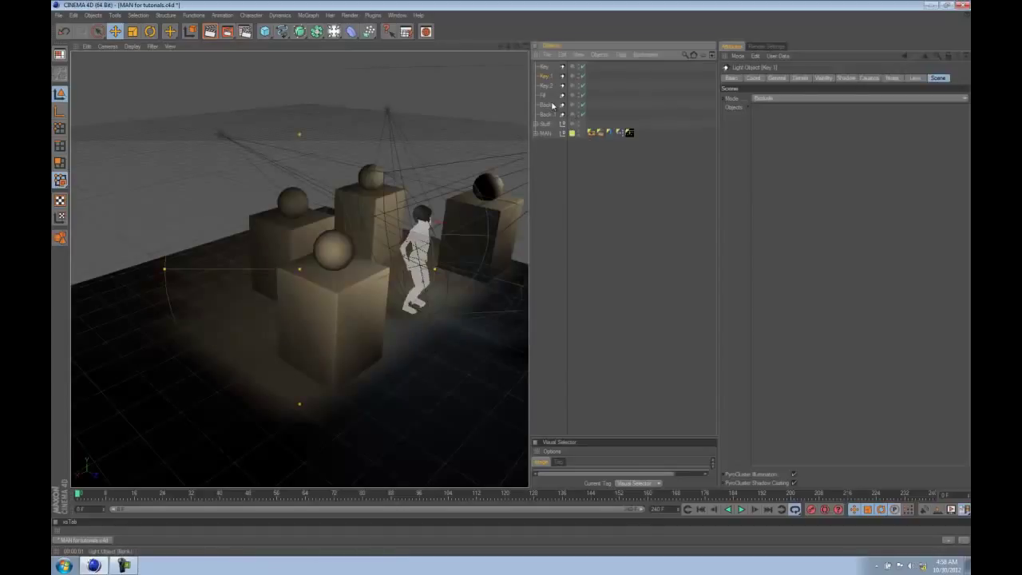
left_click_drag(551, 112, 555, 117, "ctrl")
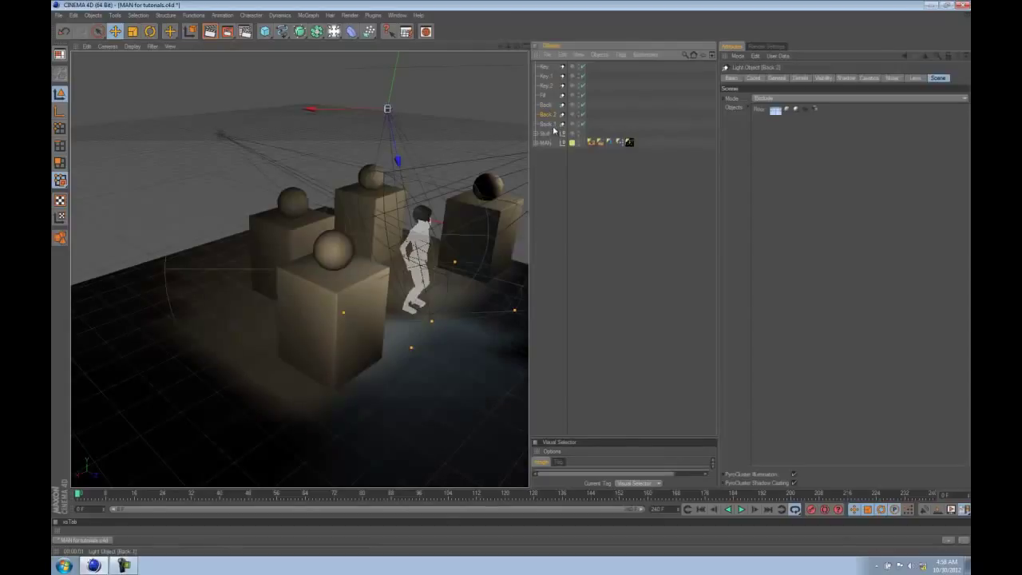
left_click(106, 49)
left_click(128, 76)
middle_click_drag(285, 250, 347, 217, "alt")
right_click_drag(347, 217, 85, 356, "alt")
middle_click_drag(222, 342, 157, 316, "alt")
left_click_drag(421, 269, 342, 276)
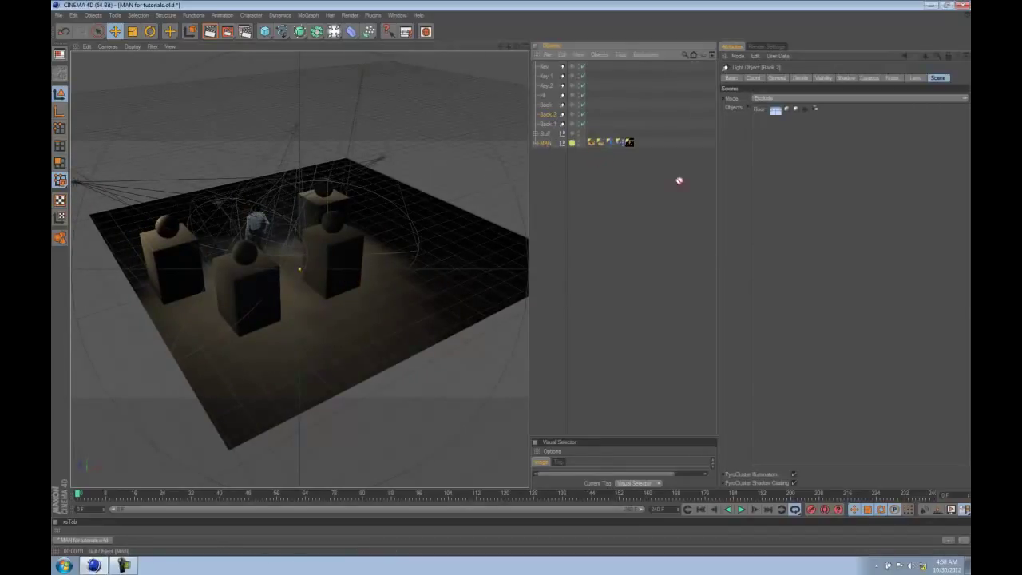
Exclude the MAN object from the Back.2 light
left_click_drag(679, 182, 840, 211)
left_click(778, 79)
key("ctrl+shift+z")
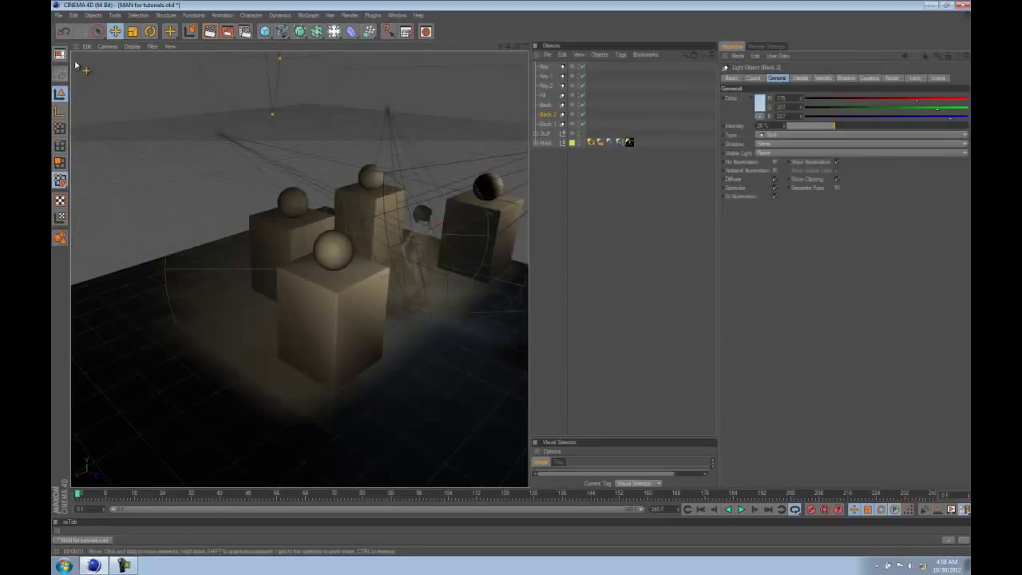
Extend the Back.2 light's outer distance in the top view to reach past all the boxes
left_click(107, 45)
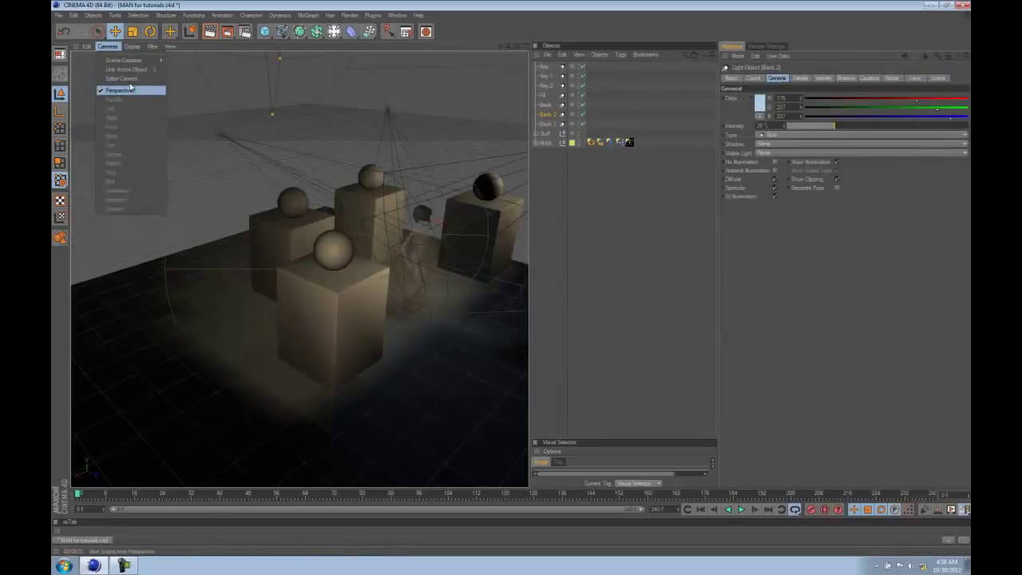
left_click(129, 79)
scroll(319, 241, "down", 1)
scroll(288, 252, "up", 5)
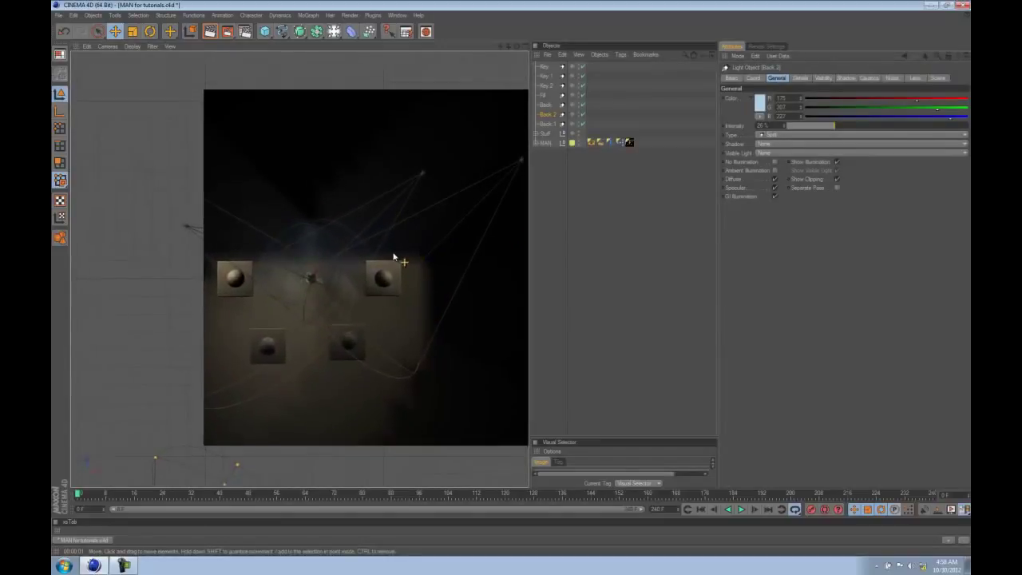
left_click_drag(289, 381, 408, 202)
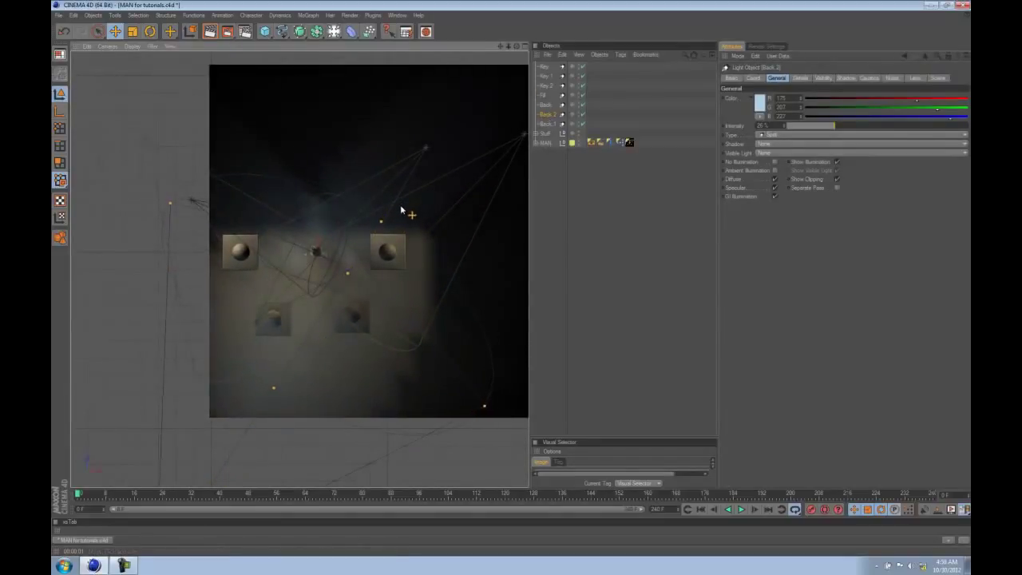
Render the perspective view with the extra back light, and render it again from a lower angle
key("F1")
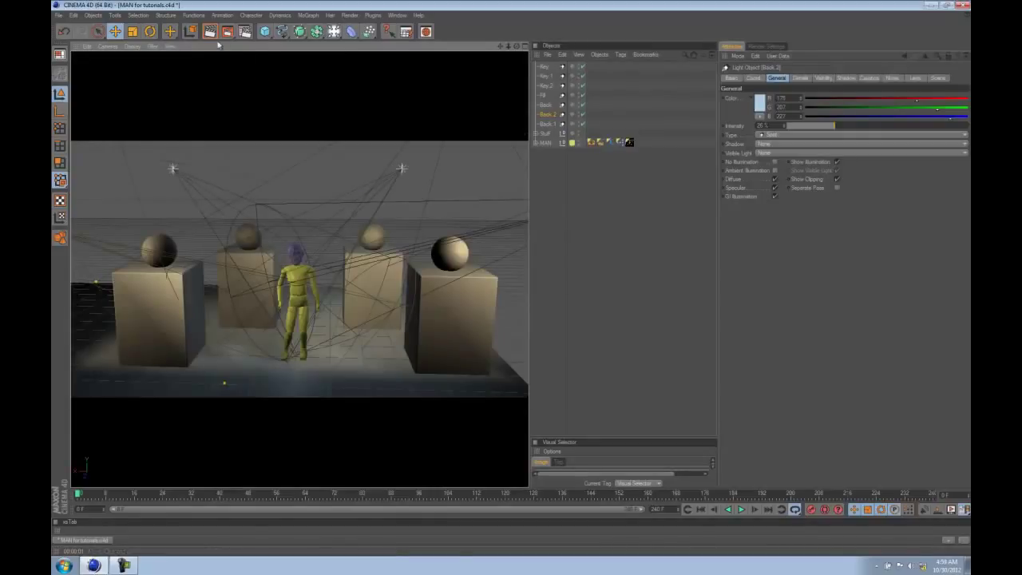
key("ctrl+r")
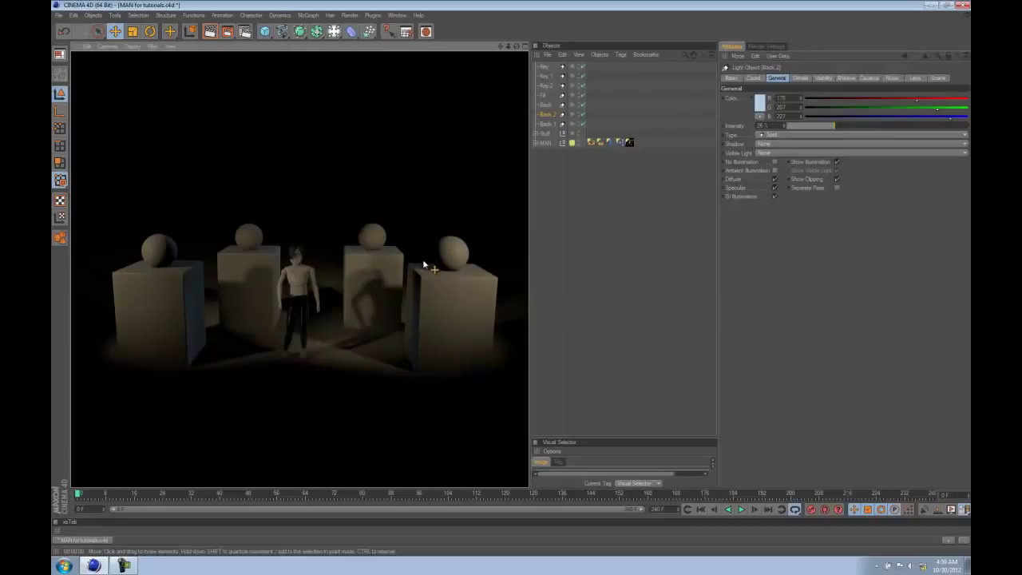
left_click_drag(393, 299, 295, 302, "alt")
left_click(210, 31)
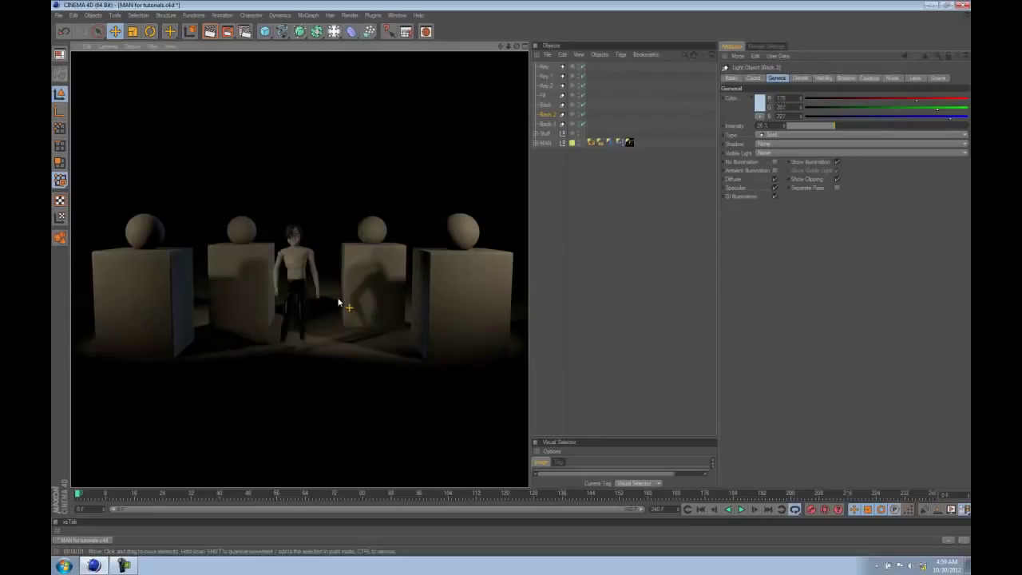
mouse_move(340, 302)
left_mouse_down("alt")
mouse_move(342, 288)
mouse_move(343, 304)
left_mouse_up("alt")
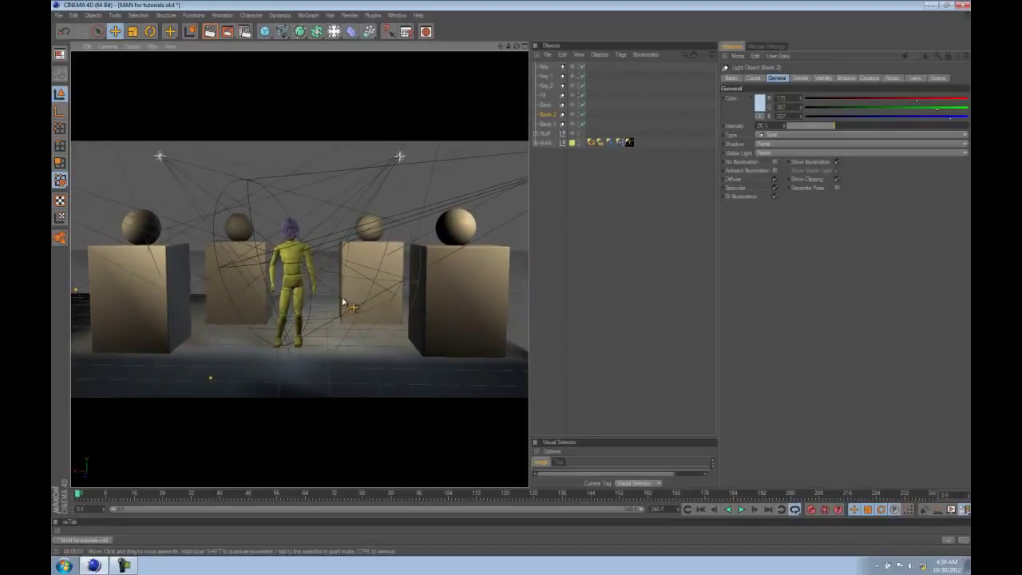
Set the Back.2 light's Visible Light option to Visible
left_click(565, 191)
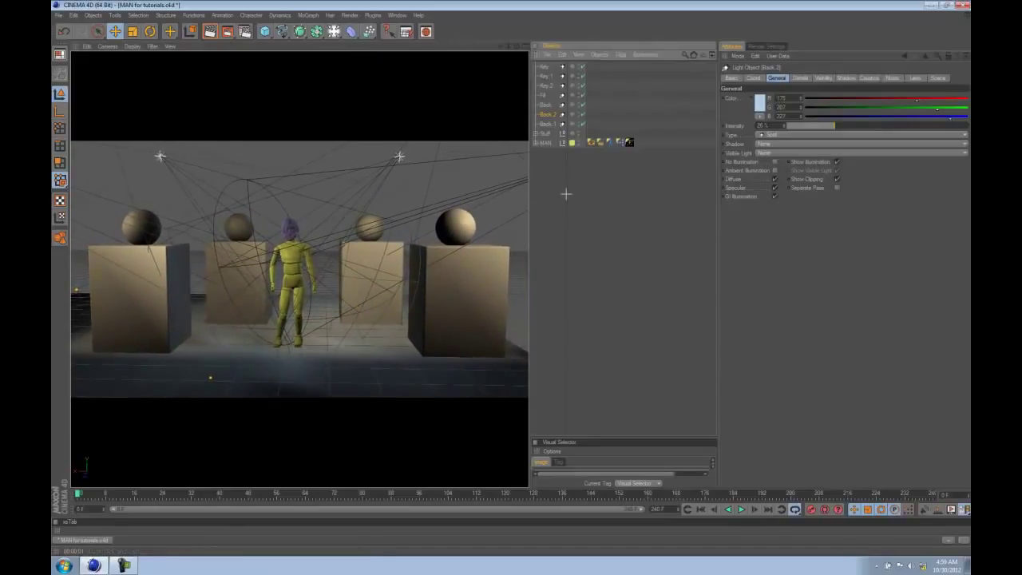
left_click(549, 117)
key("F2")
key("F1")
left_click(768, 152)
left_click(771, 171)
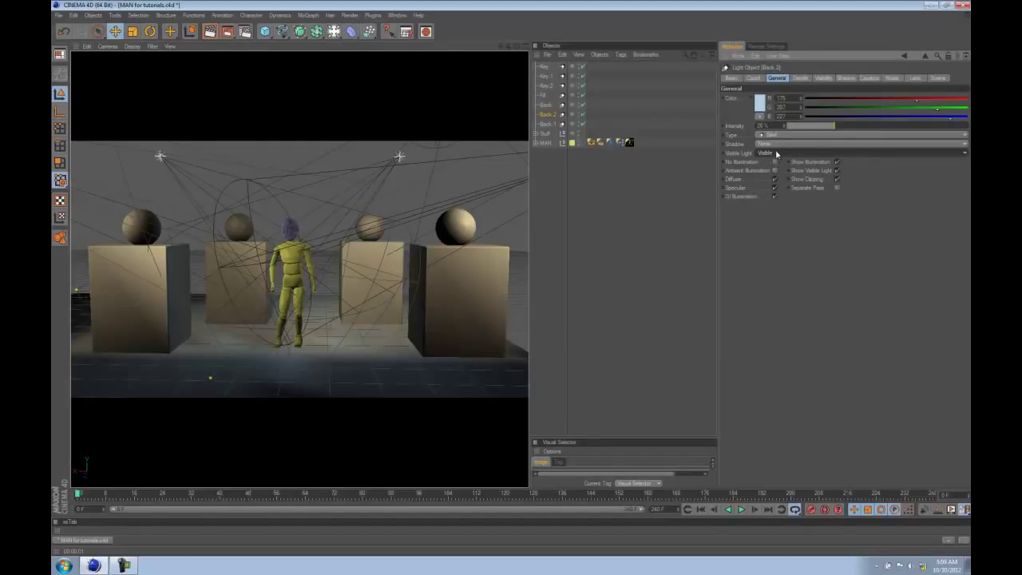
Try Volumetric for the Back.2 light's Visible Light option, and switch it back to Visible
left_click(777, 152)
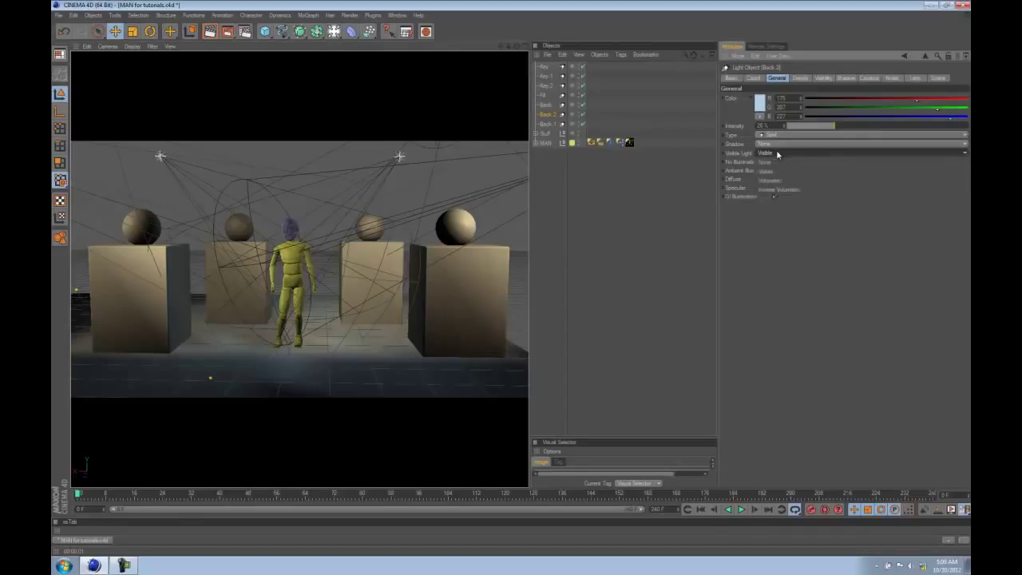
left_click(777, 183)
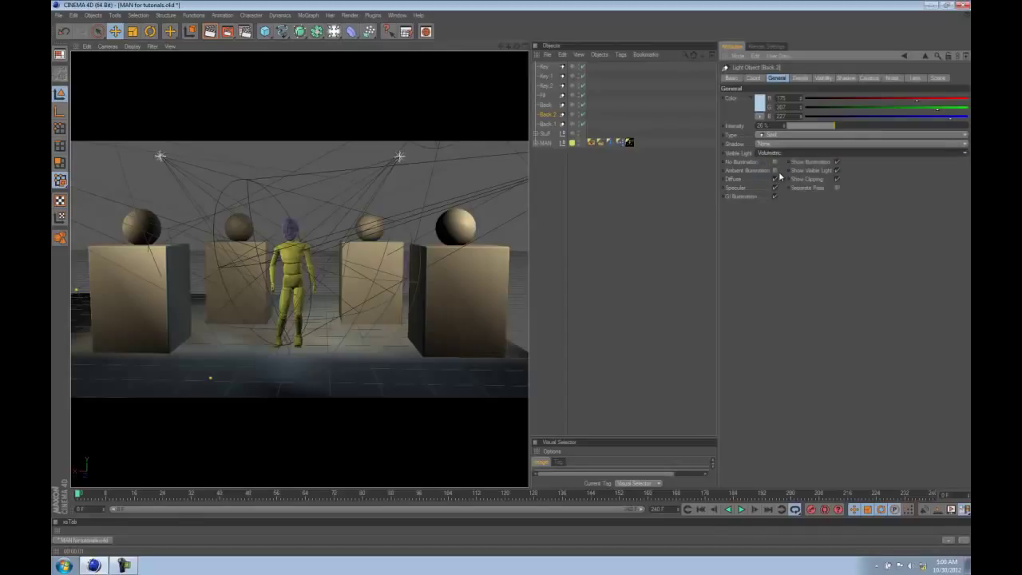
left_click(776, 154)
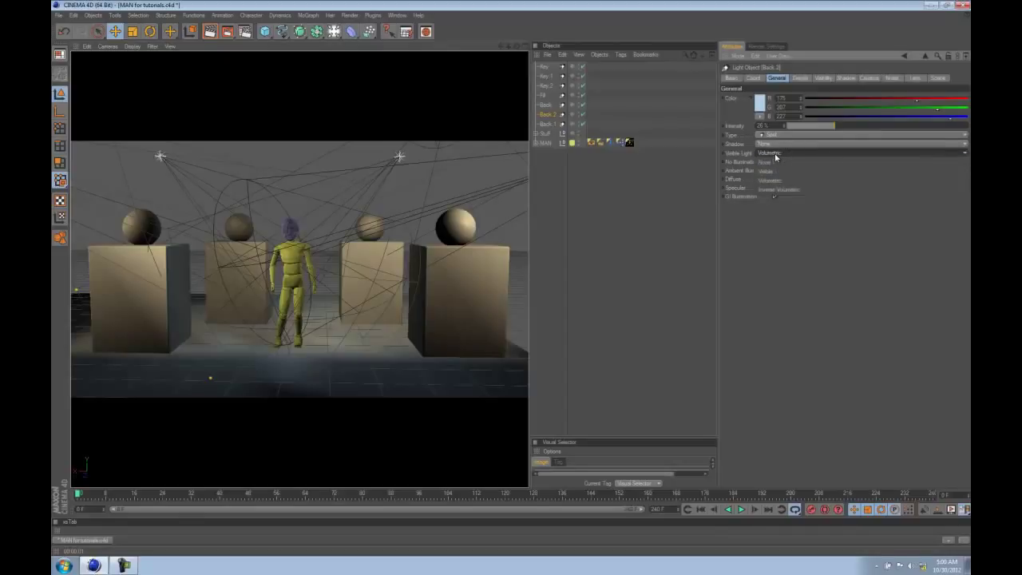
left_click(767, 170)
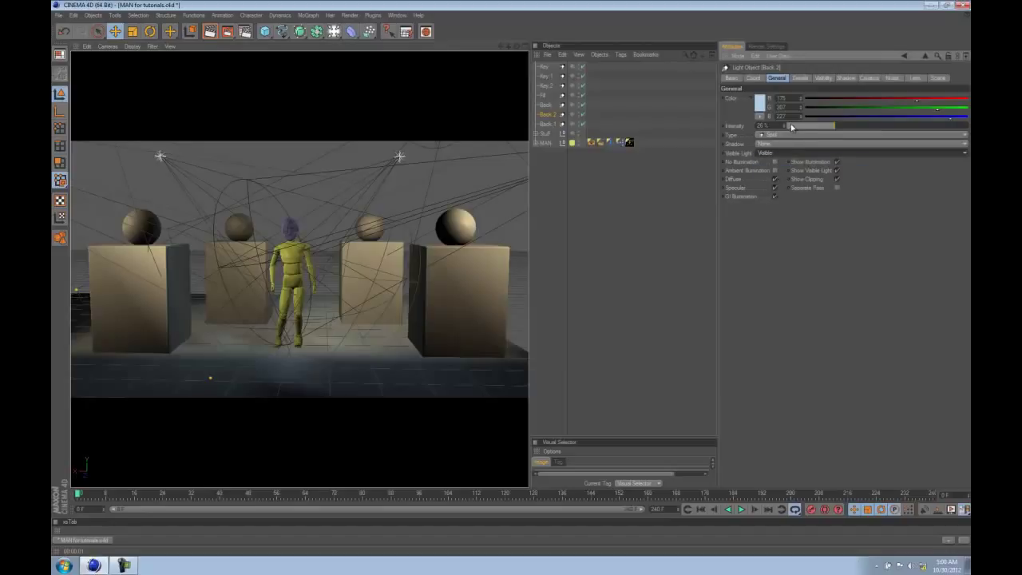
Extend the Back.2 light's visibility outer distance to about 4200 m in the top view and set Dust to 100%
left_click(825, 78)
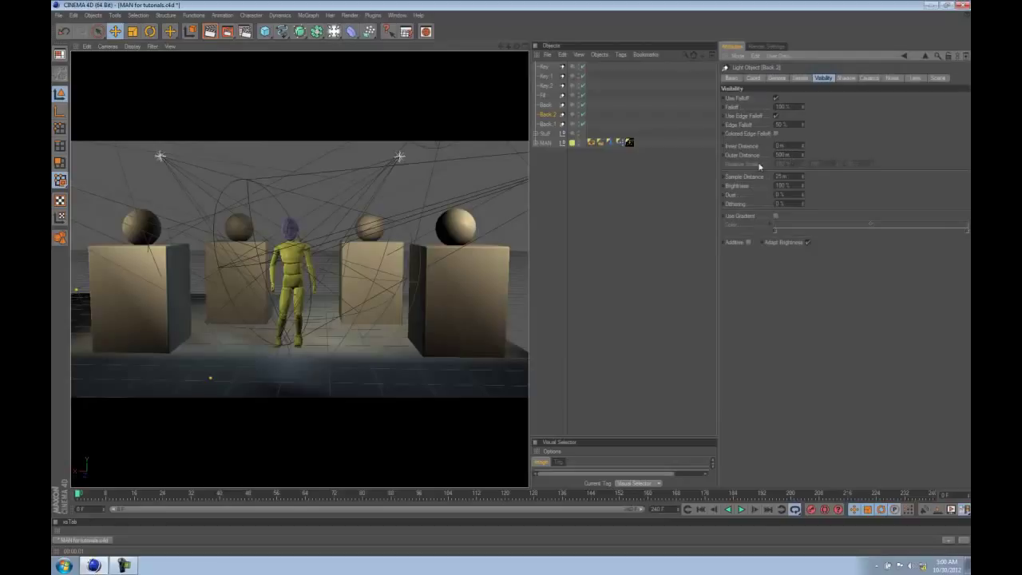
key("F2")
key("ctrl+r")
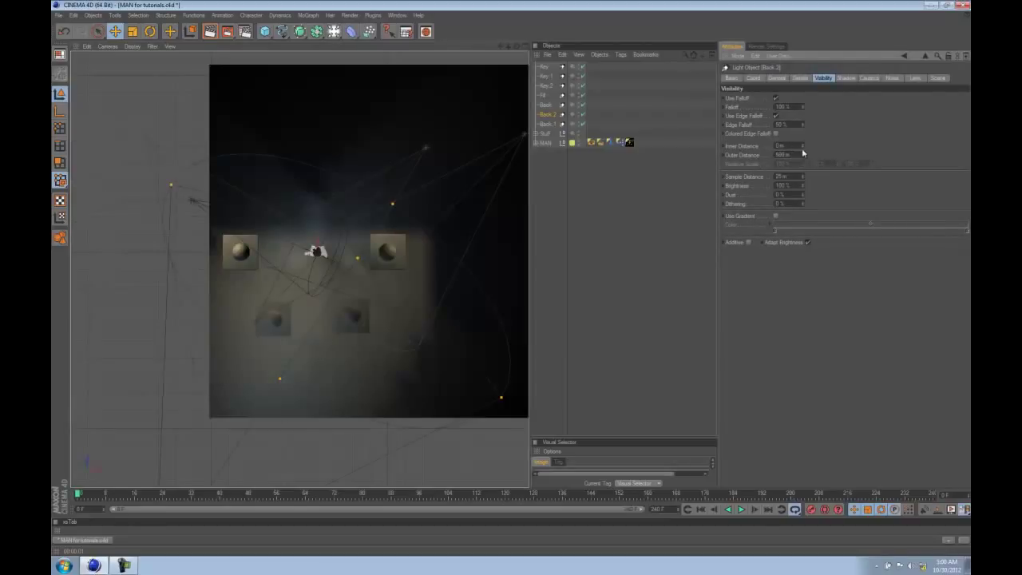
scroll(109, 383, "down", 3)
middle_click_drag(232, 388, 236, 369, "alt")
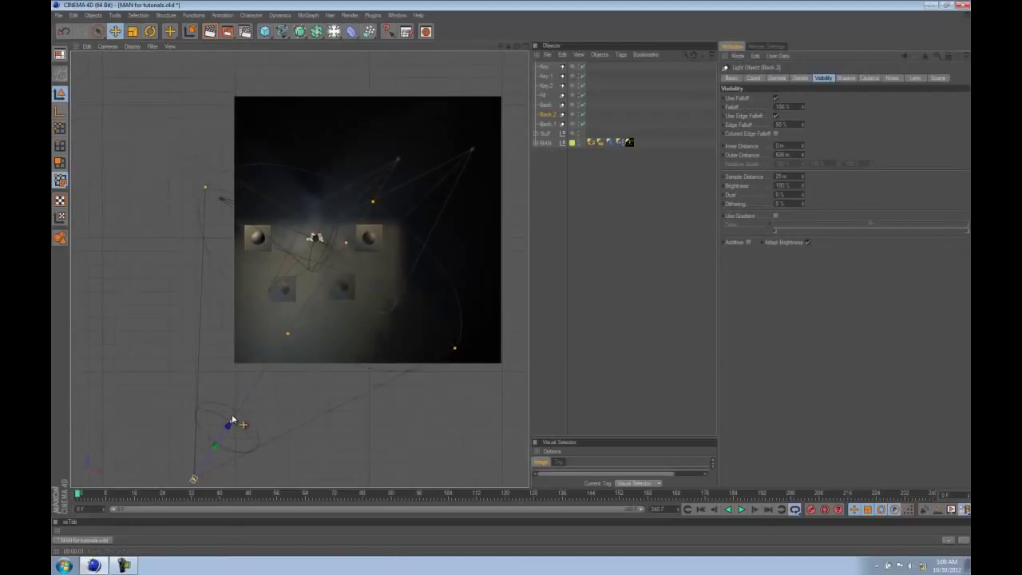
left_click_drag(229, 423, 662, 32)
left_click(778, 194)
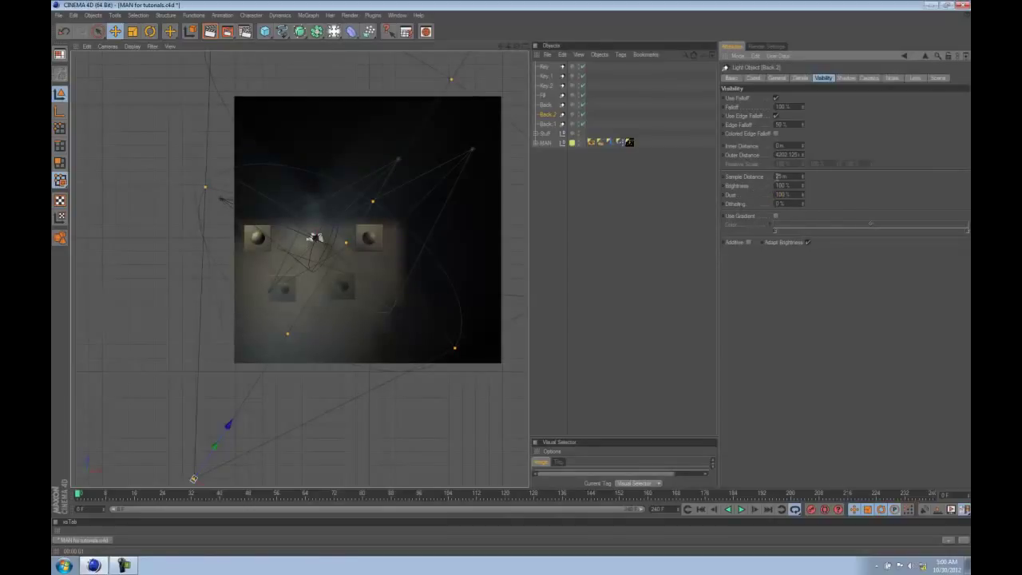
key("F1")
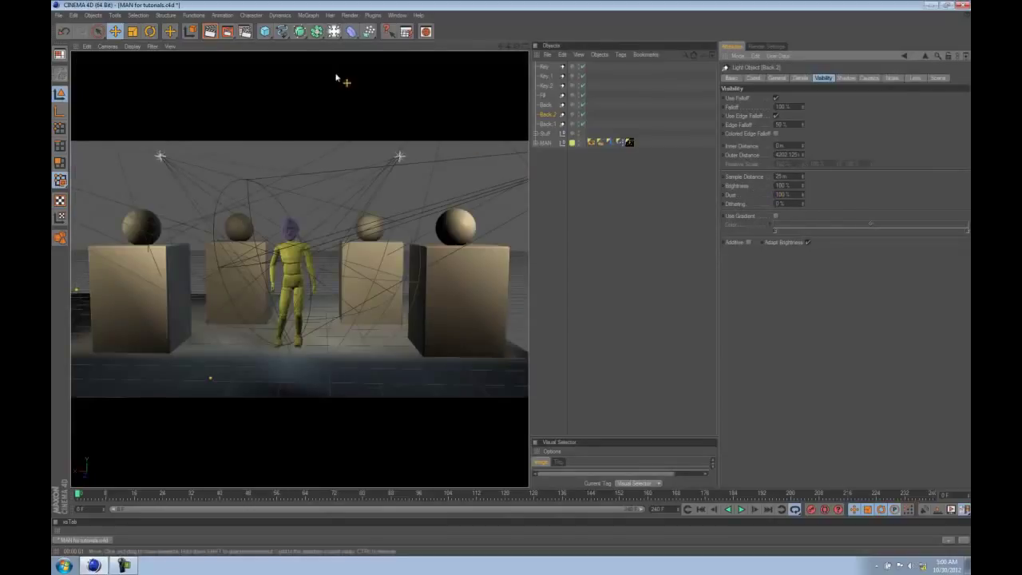
Render the perspective view, reorder the Back.2 light below Back.1 in the object list, and render again
left_click(209, 32)
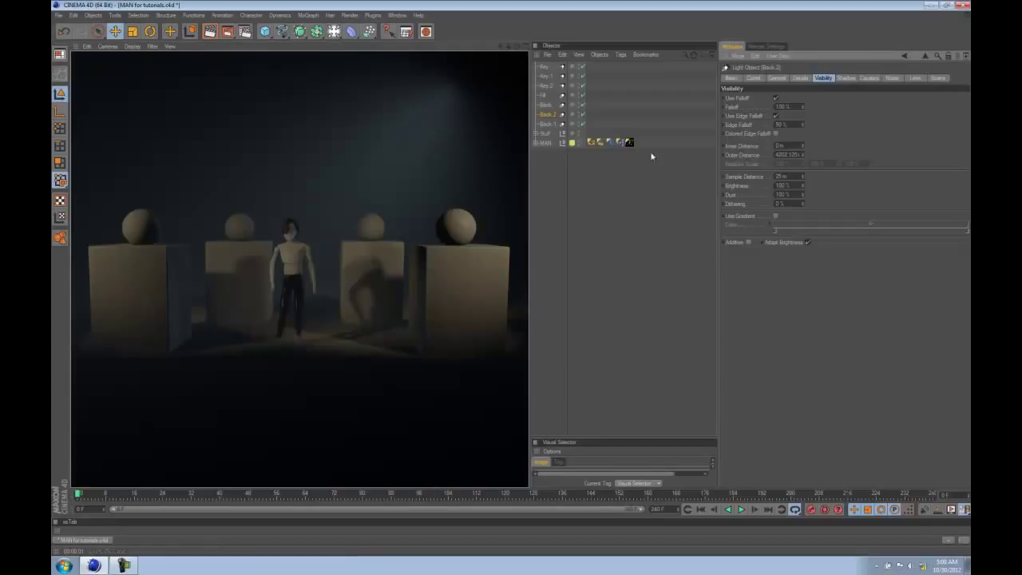
left_click(549, 116)
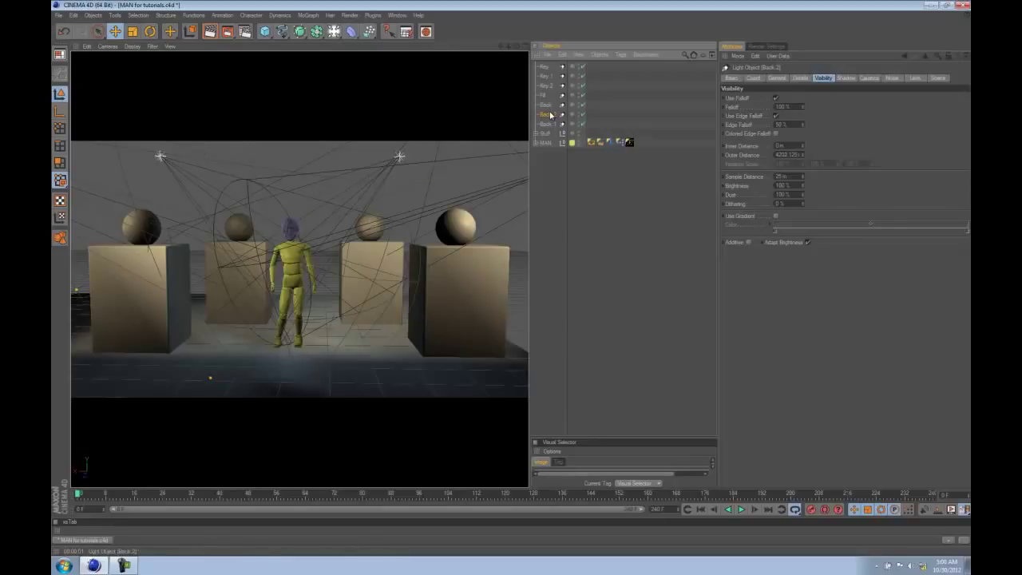
left_click_drag(550, 116, 551, 128)
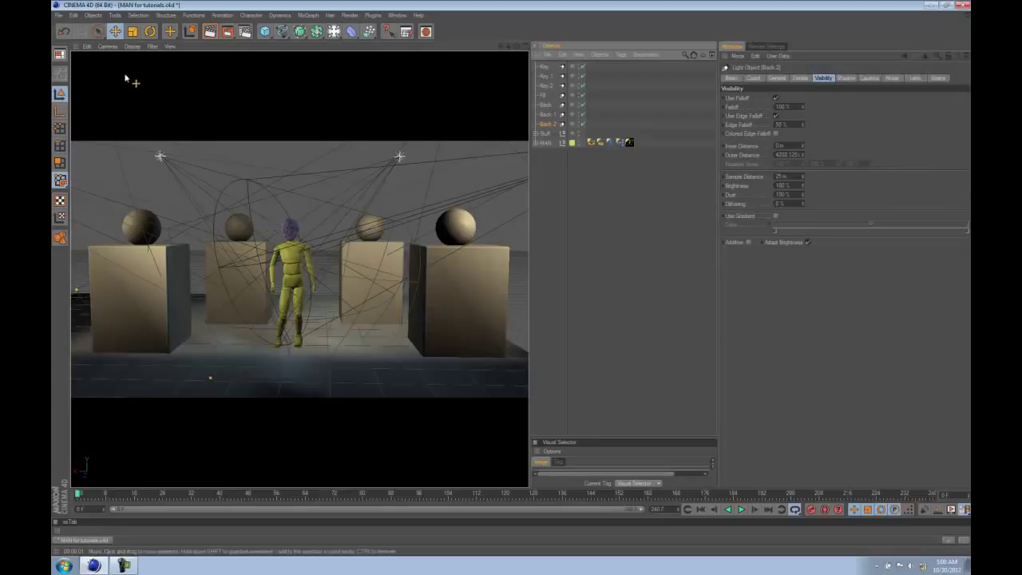
key("ctrl+r")
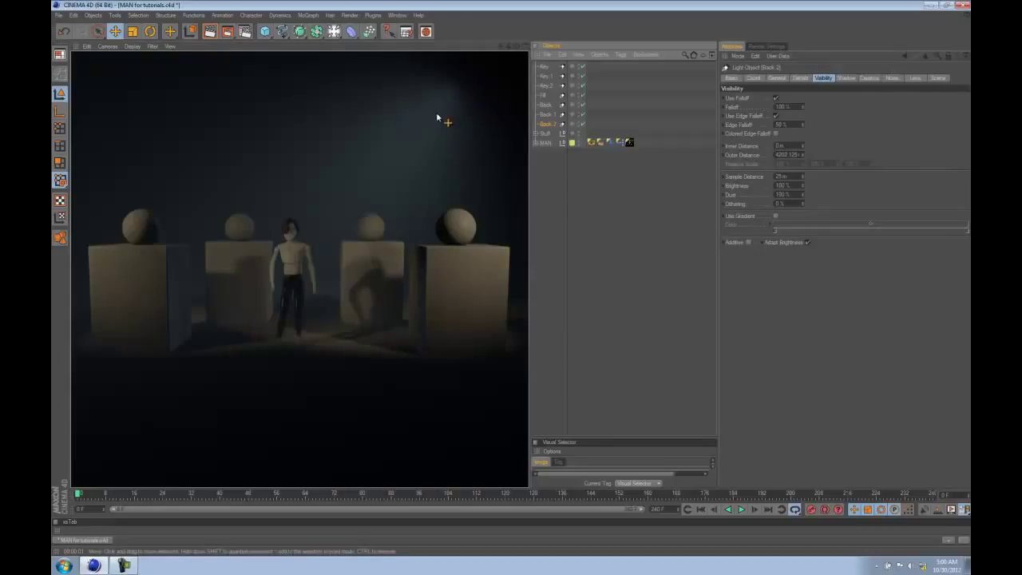
Move the Back.2 light higher and farther away from the boxes in the front view
left_click(552, 126)
key("F1")
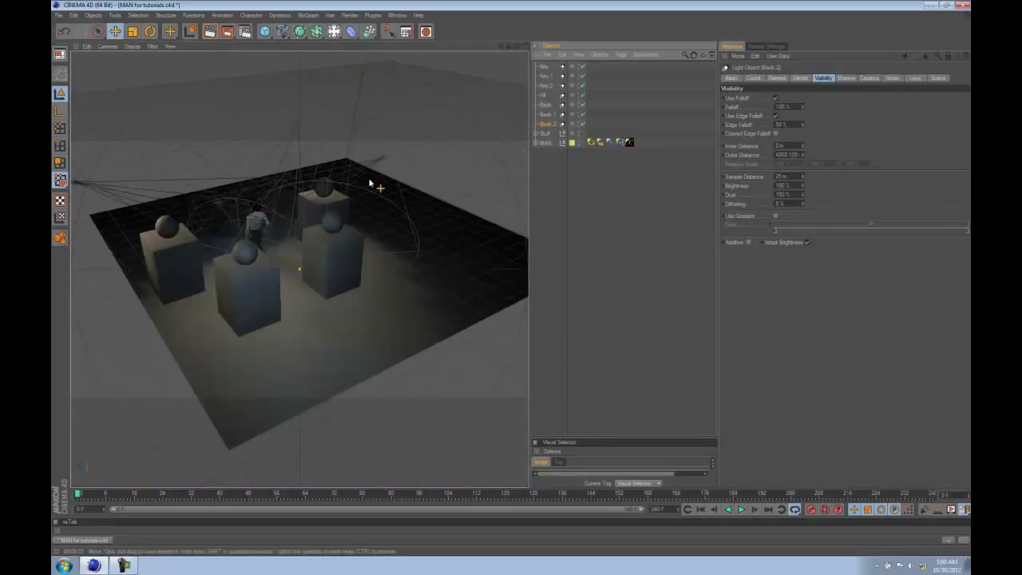
key("F4")
scroll(404, 206, "down", 8)
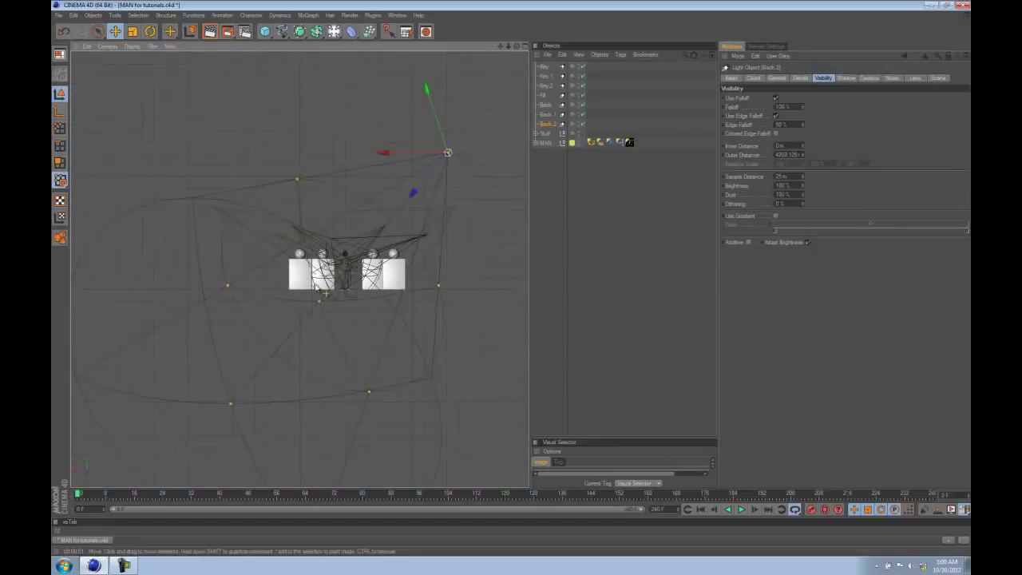
left_click_drag(396, 284, 428, 253)
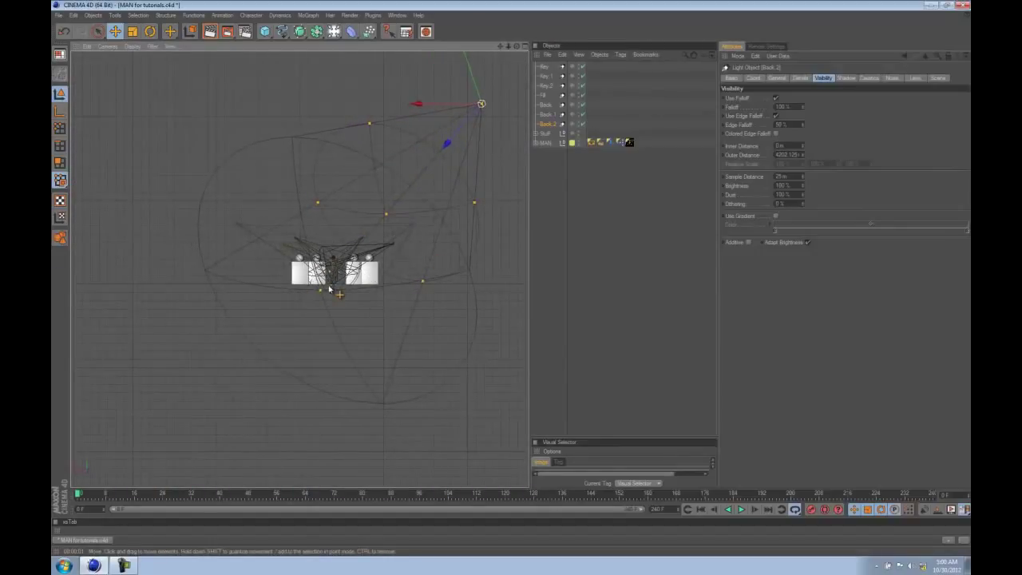
Extend the Back.2 light's visibility outer distance to about 4571 m and render the perspective view
left_click_drag(322, 289, 281, 318)
left_click_drag(387, 214, 303, 290)
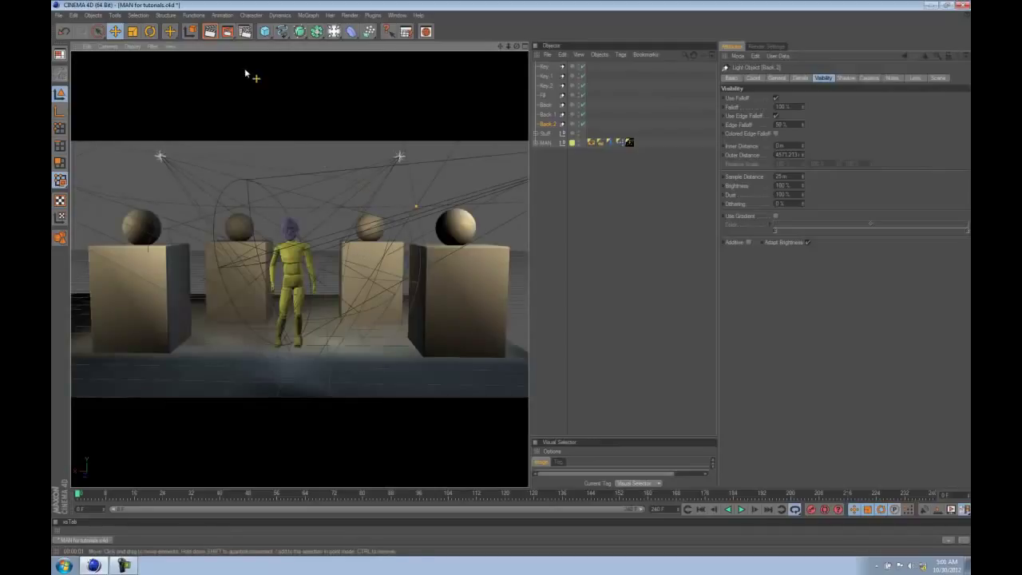
key("ctrl+r")
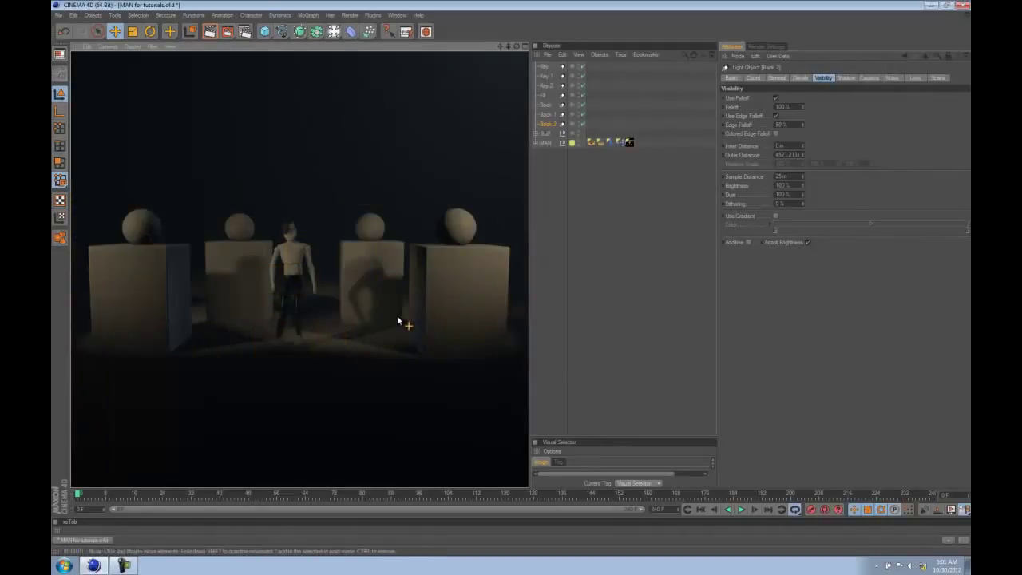
Set the Back.2 light's visibility outer distance to about 7571 m and render the perspective view again
left_click(547, 125)
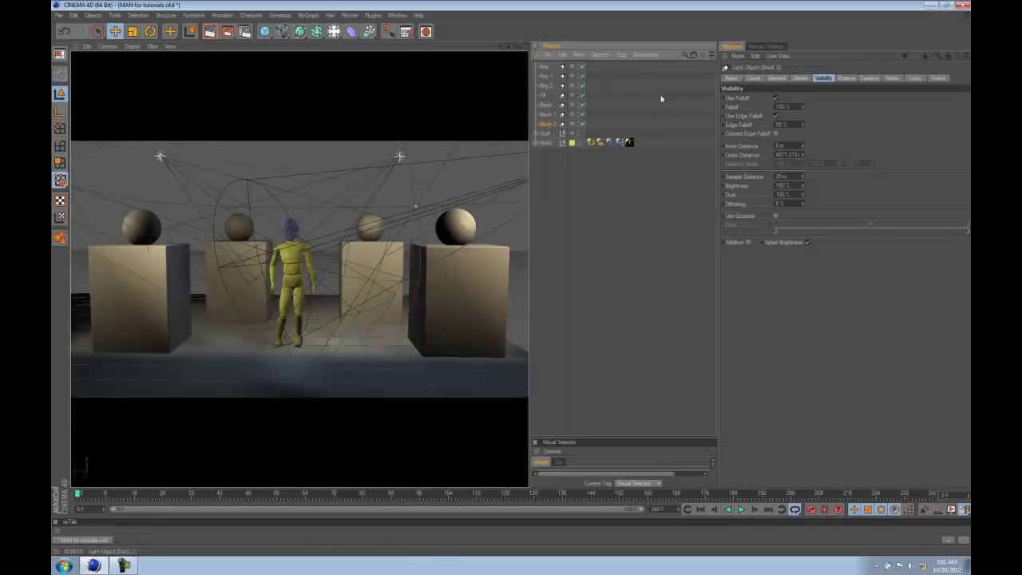
left_click(829, 78)
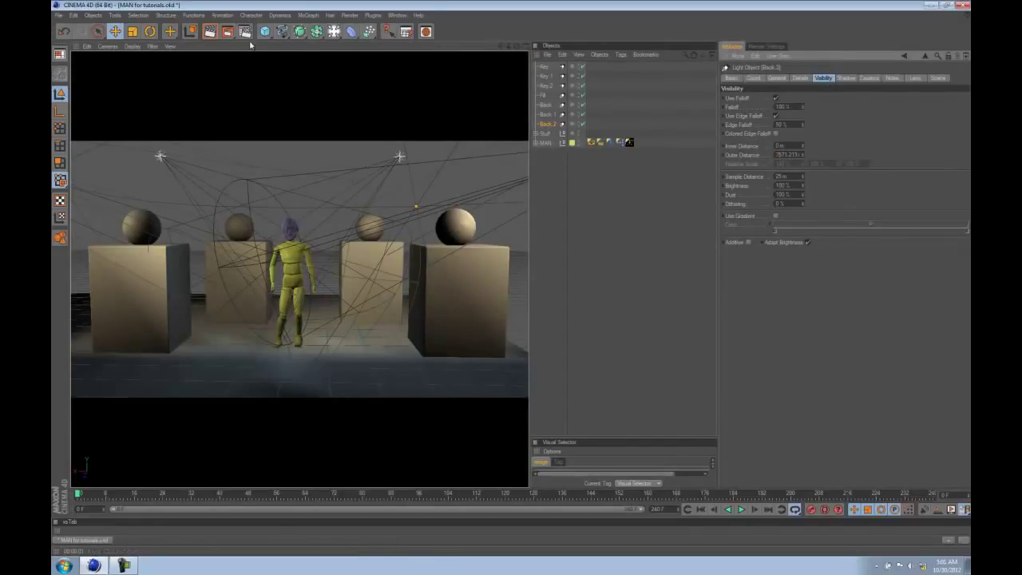
left_click(209, 31)
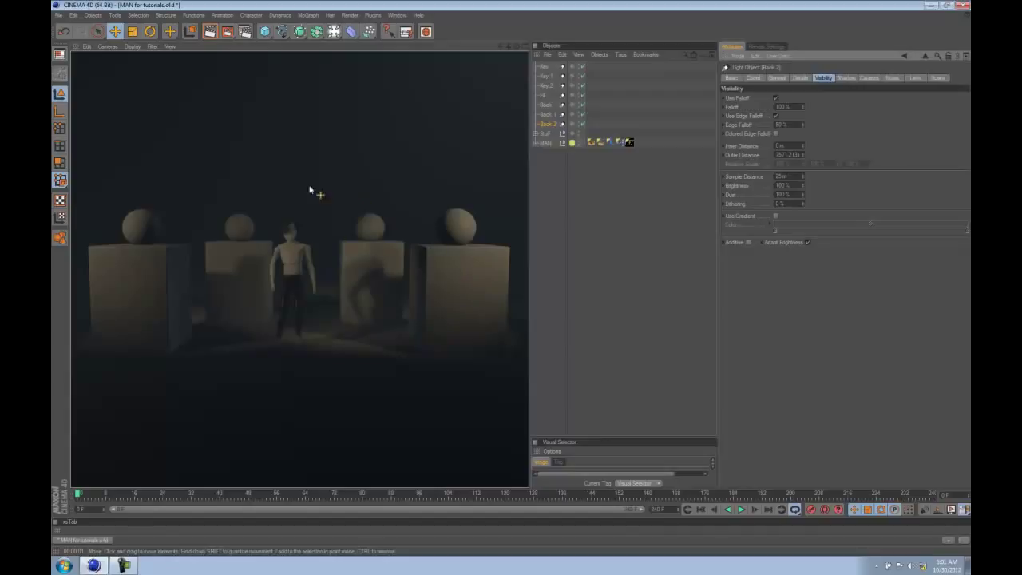
Try Volumetric for the Back.2 light's Visible Light option and render the view
left_click(776, 77)
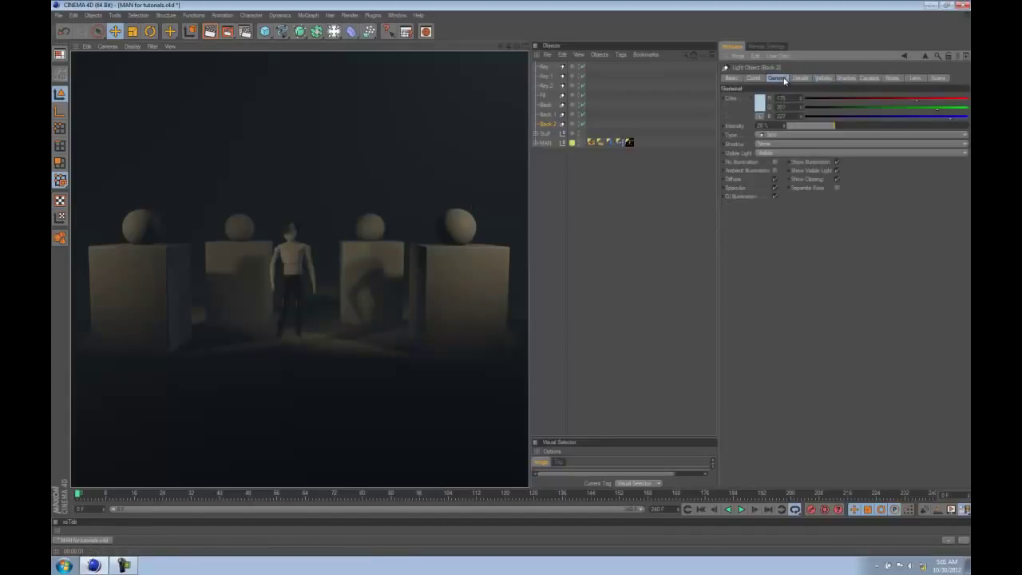
left_click(773, 155)
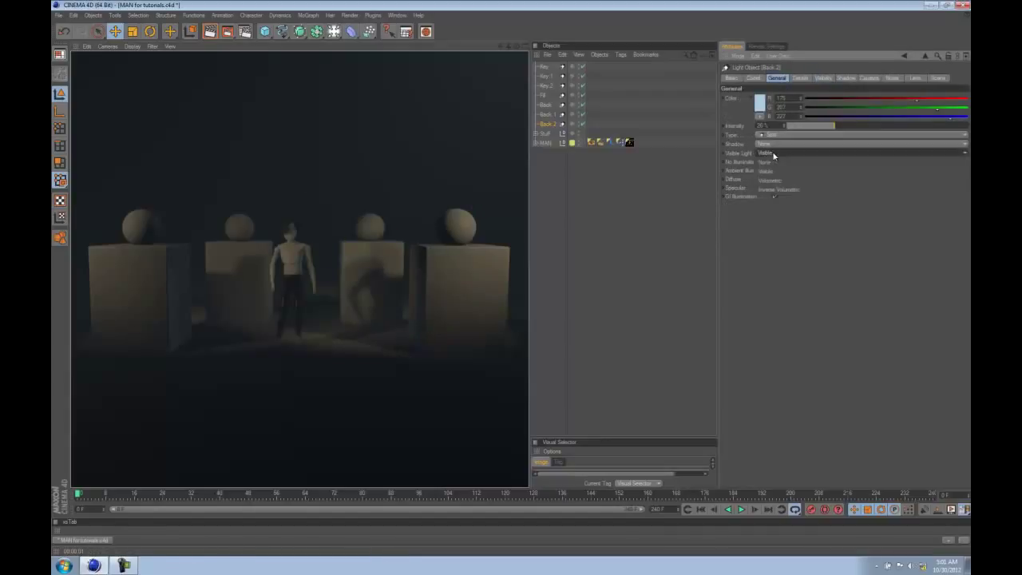
left_click(774, 179)
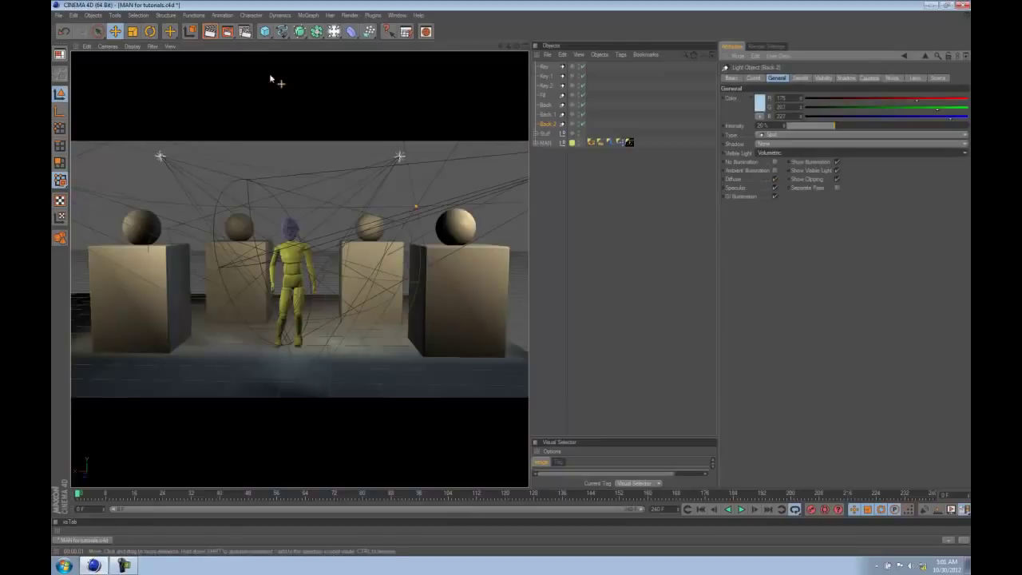
left_click(210, 33)
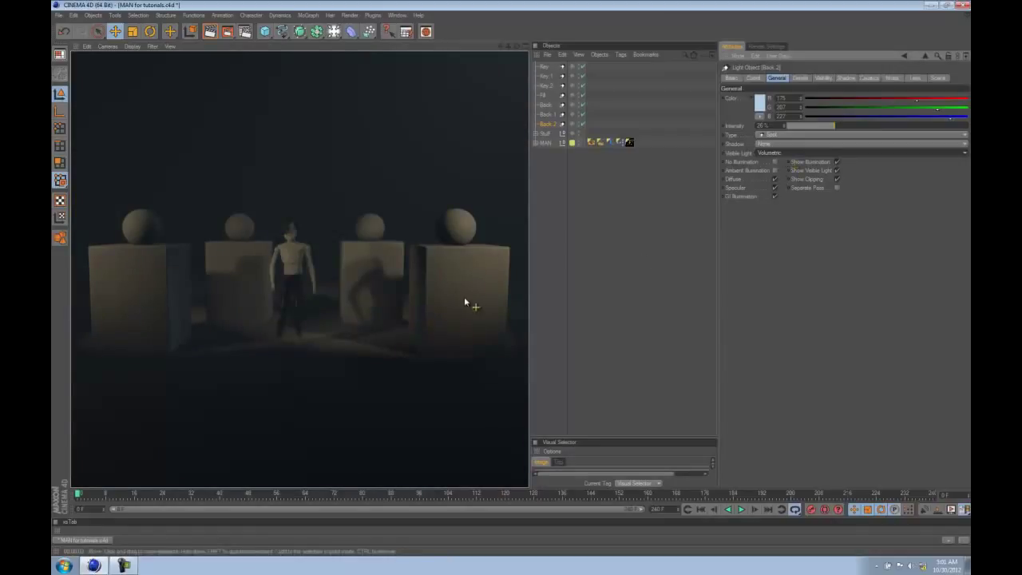
Set the Back.2 light's Shadow to Shadow Maps (Soft) and render the view
left_click(770, 143)
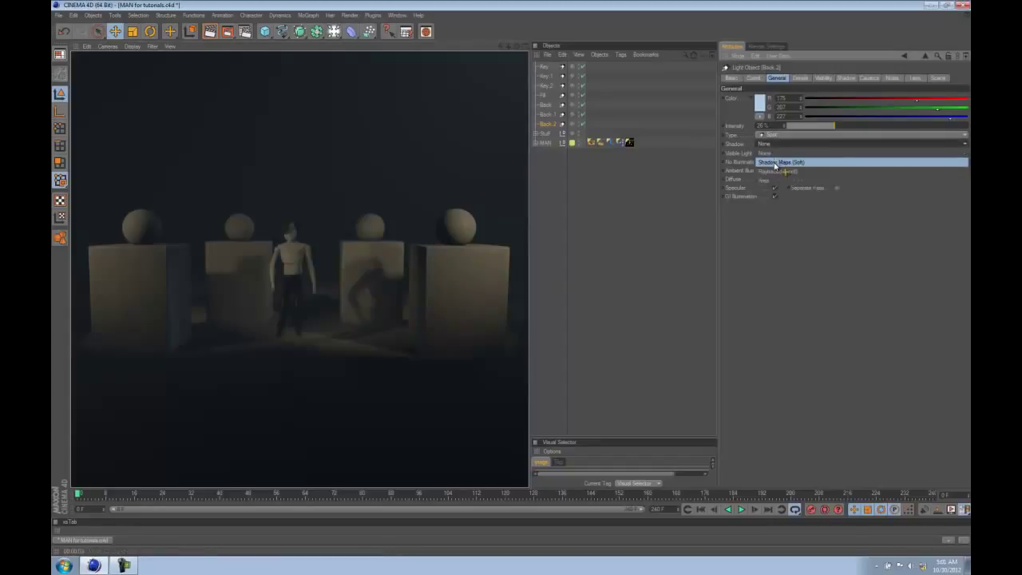
left_click(775, 163)
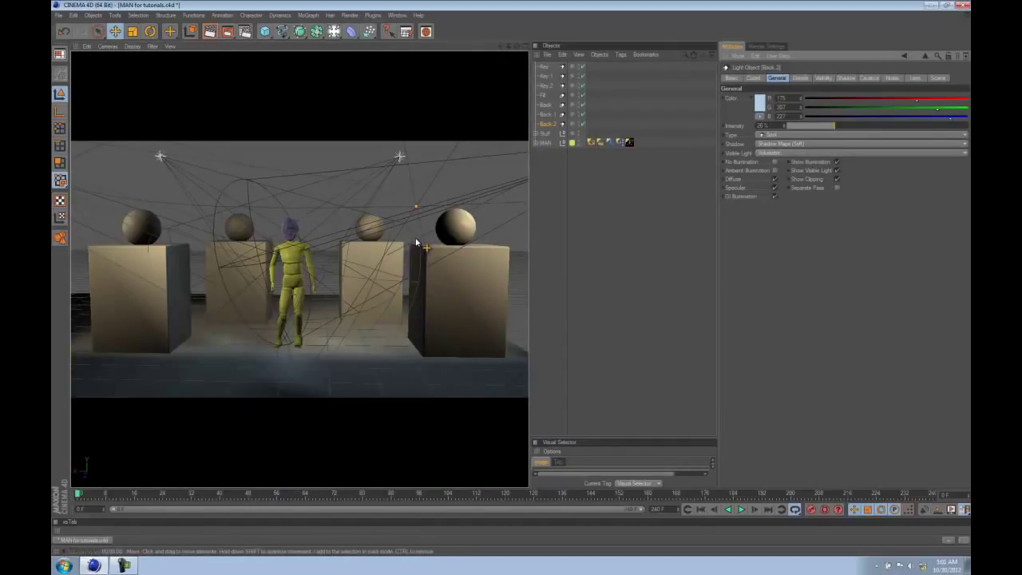
key("ctrl+r")
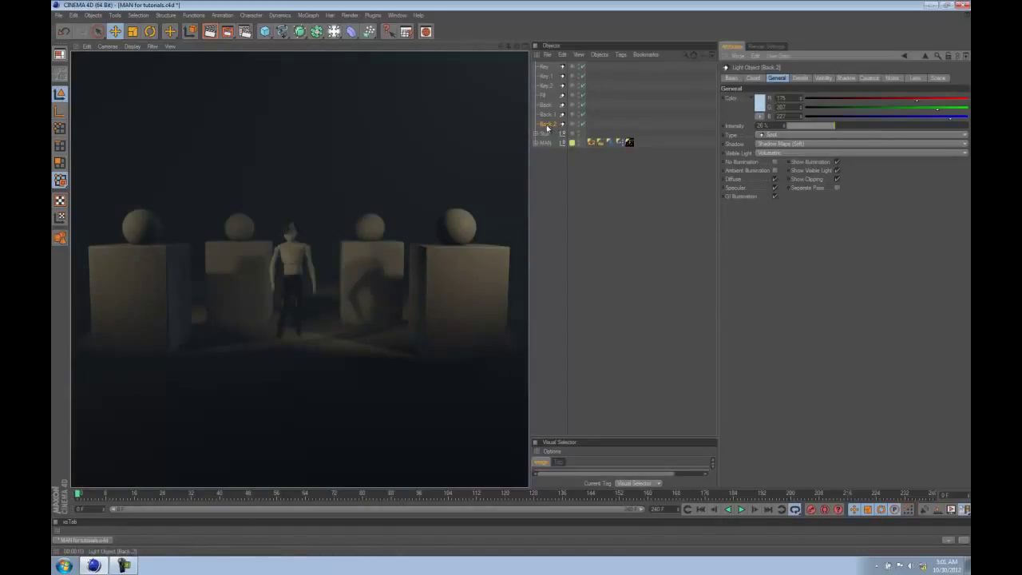
Render a closer view of the figure between the boxes, and return to the wider framing
right_click_drag(282, 270, 799, 251, "alt")
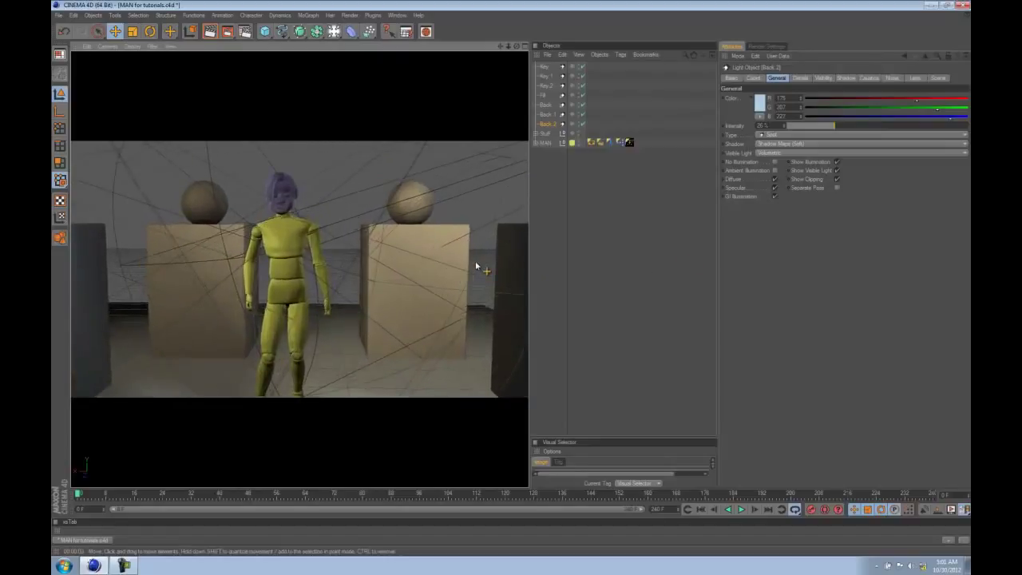
middle_click_drag(377, 255, 389, 271, "alt")
key("ctrl+r")
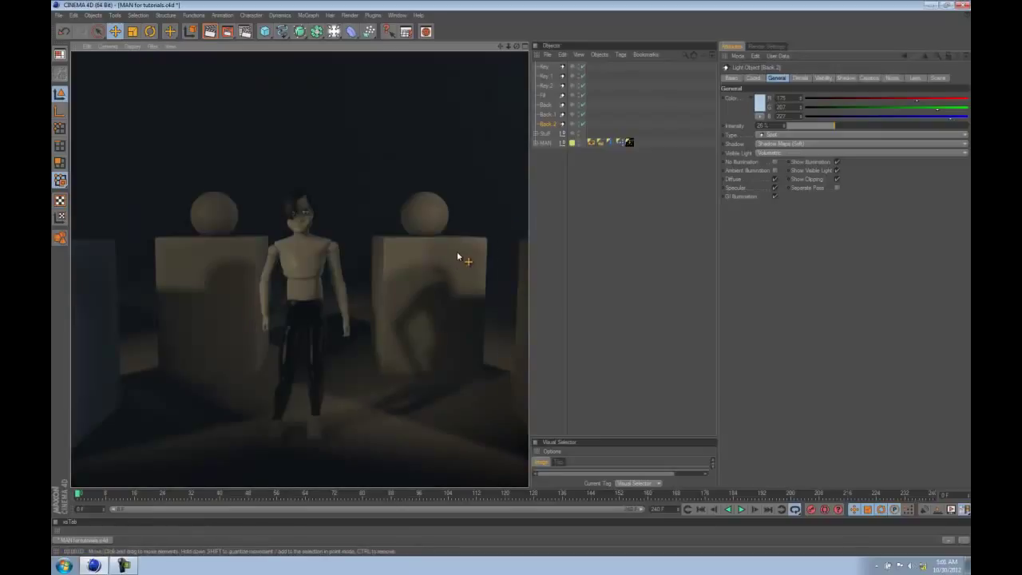
right_click_drag(457, 251, 242, 258, "alt")
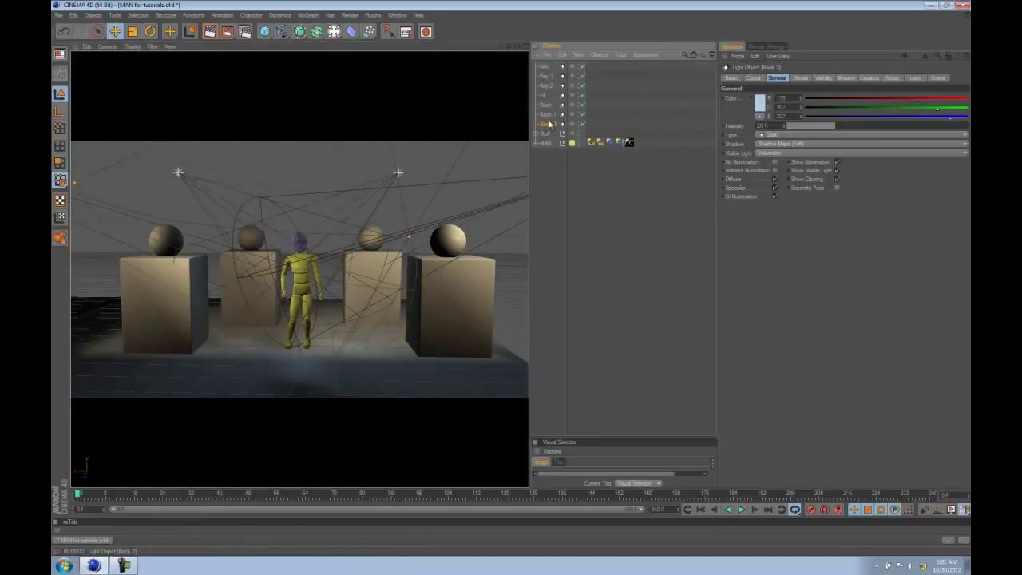
Set the Back.2 light's Visible Light option to None and check the light's placement in the top view
left_click(780, 152)
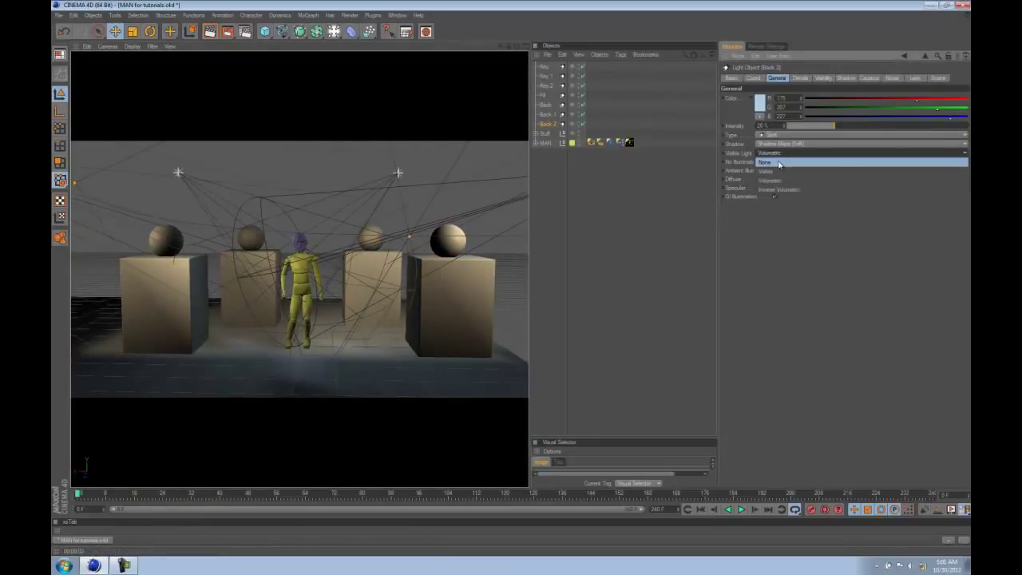
left_click(791, 160)
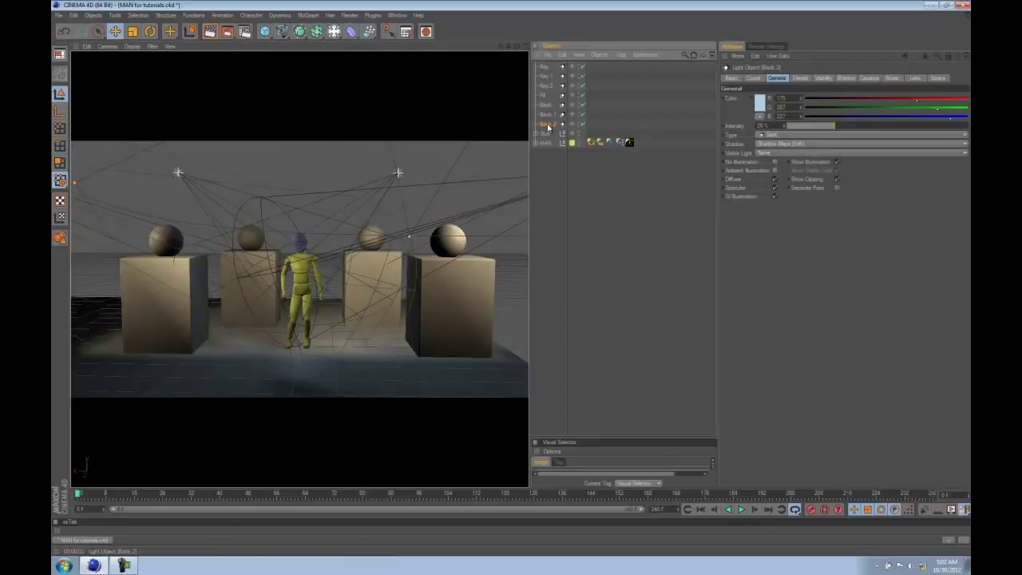
key("F2")
scroll(88, 301, "down", 5)
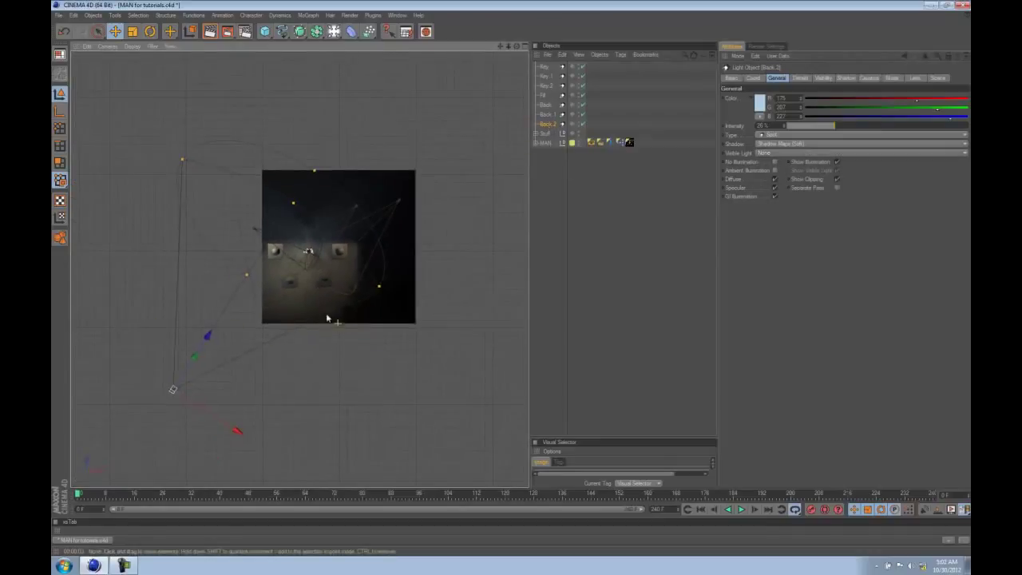
scroll(384, 299, "up", 2)
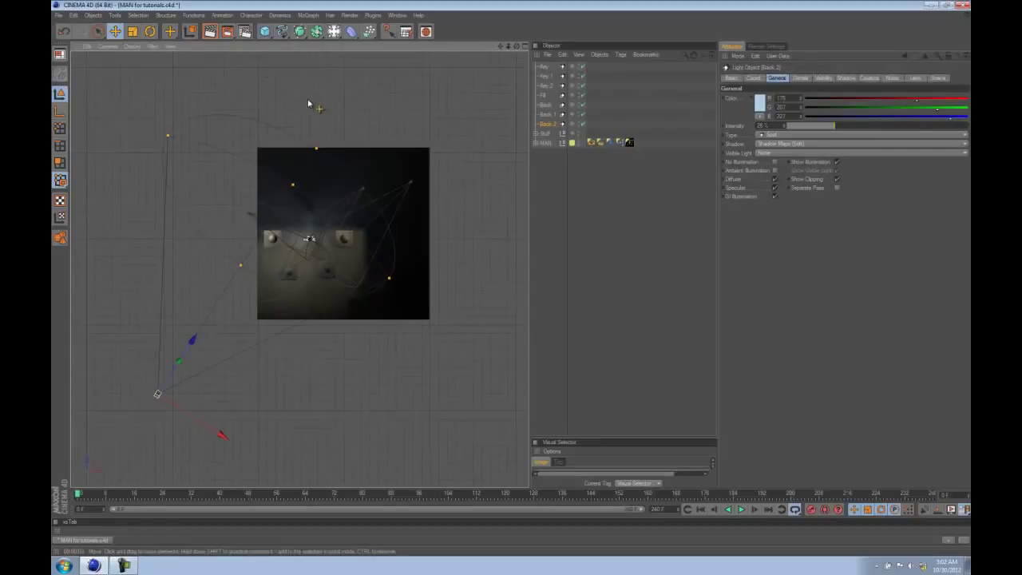
Add a camera to the scene from the current perspective view
key("F1")
left_click(574, 204)
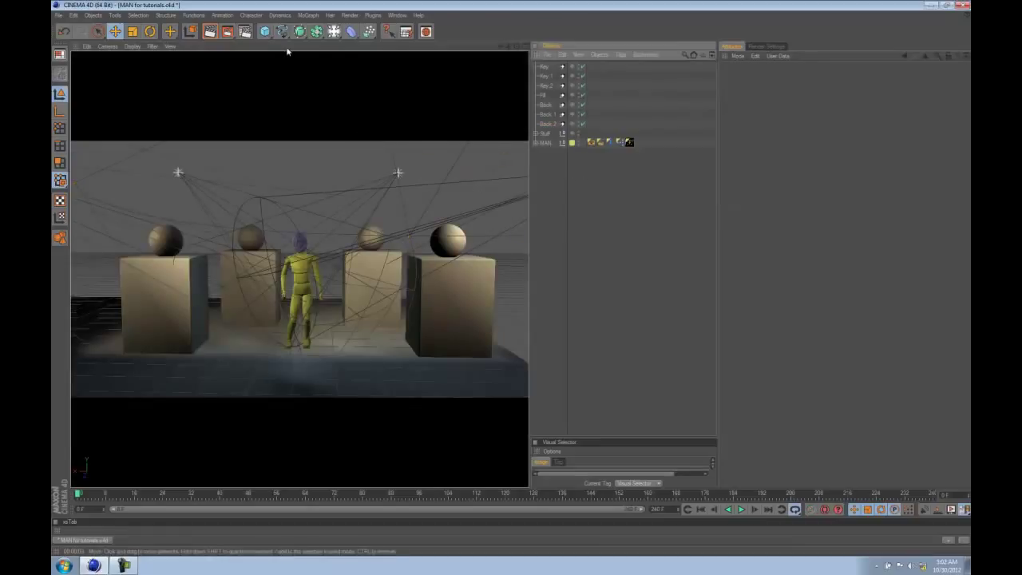
left_click(337, 33)
left_click(480, 57)
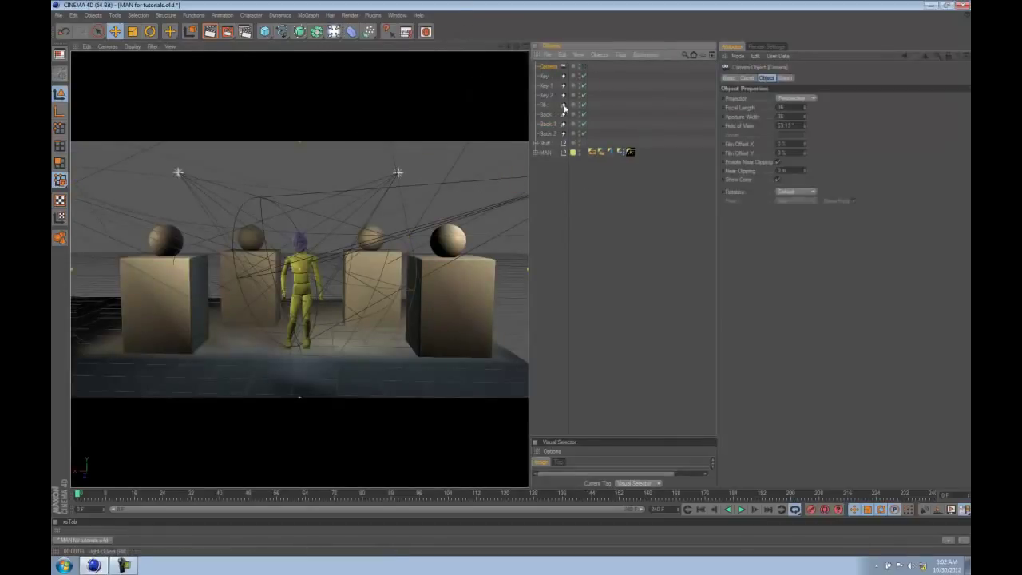
Turn on the display of cameras in the top view's filter and frame the camera cone with the lights
key("F2")
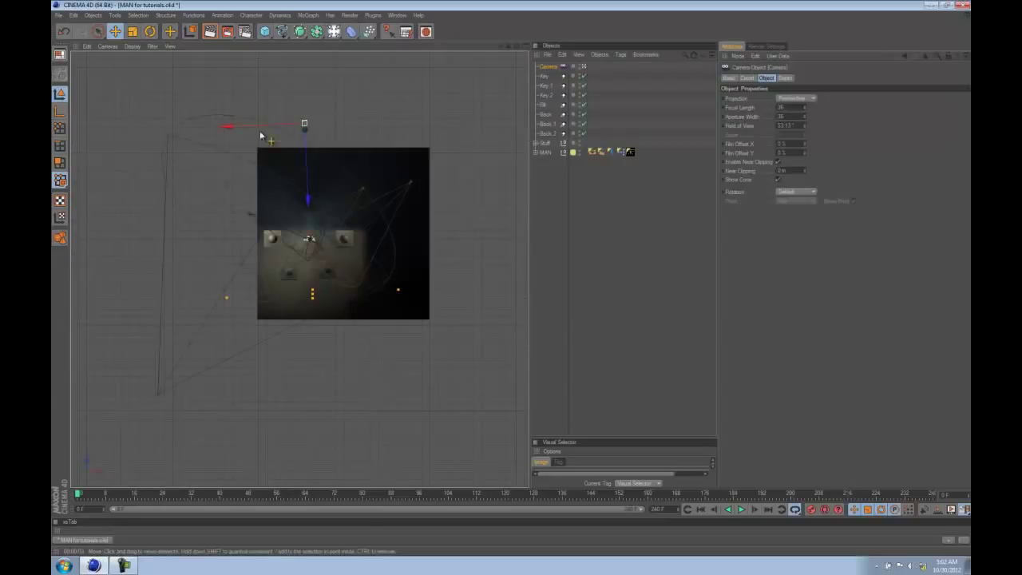
left_click(158, 48)
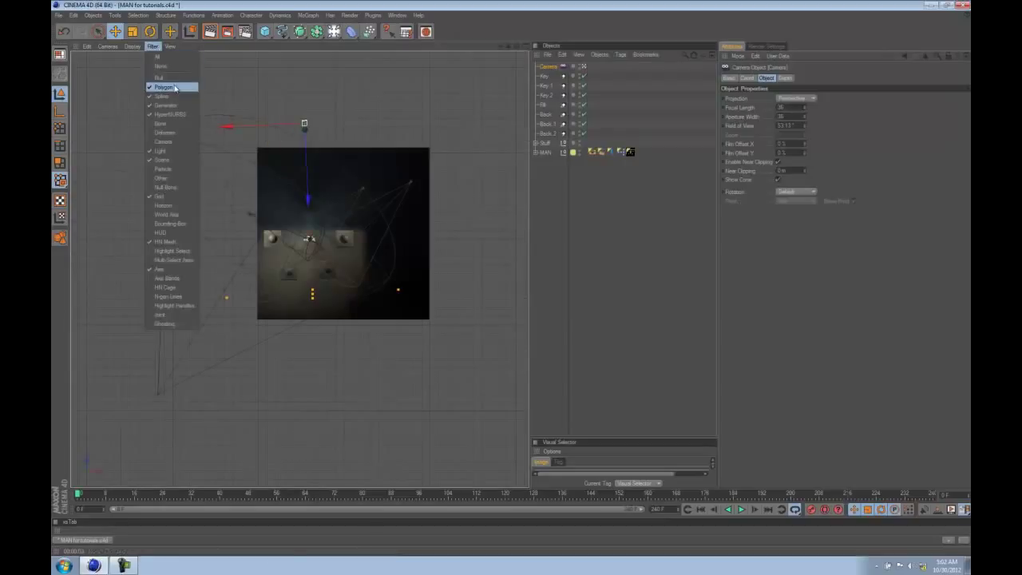
left_click(172, 140)
scroll(253, 327, "down", 3)
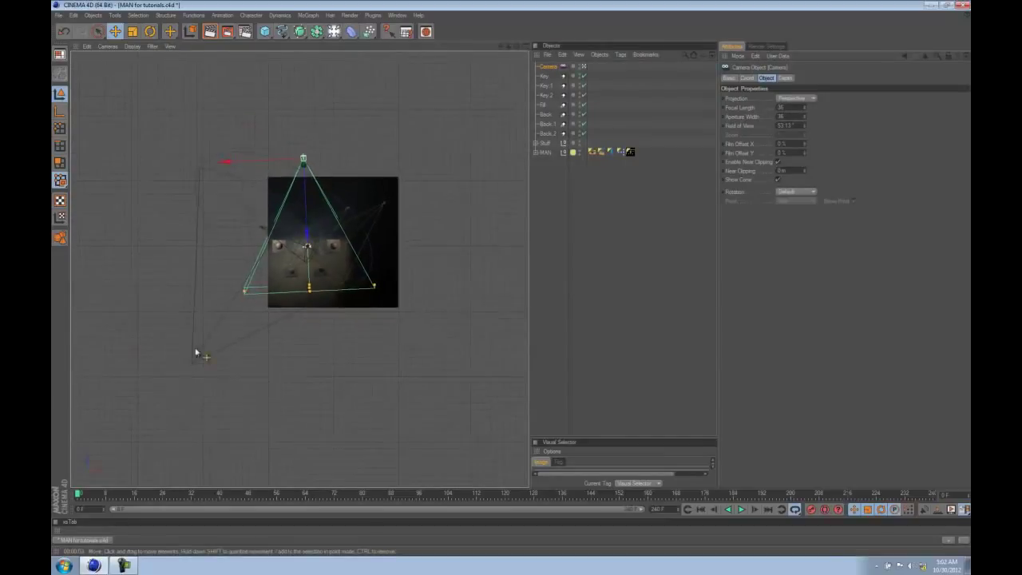
middle_click_drag(391, 371, 380, 343, "alt")
scroll(379, 346, "down", 2)
Duplicate the Back.2 light below the original and rename the copy "Omni noise volum"
left_click(546, 135)
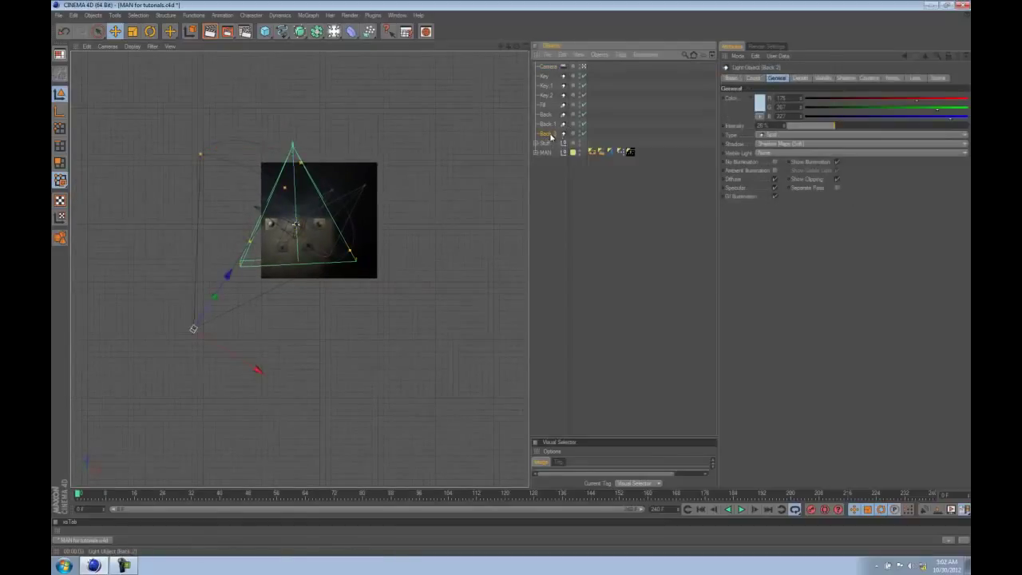
left_click_drag(550, 136, 552, 147, "ctrl")
double_click(550, 144)
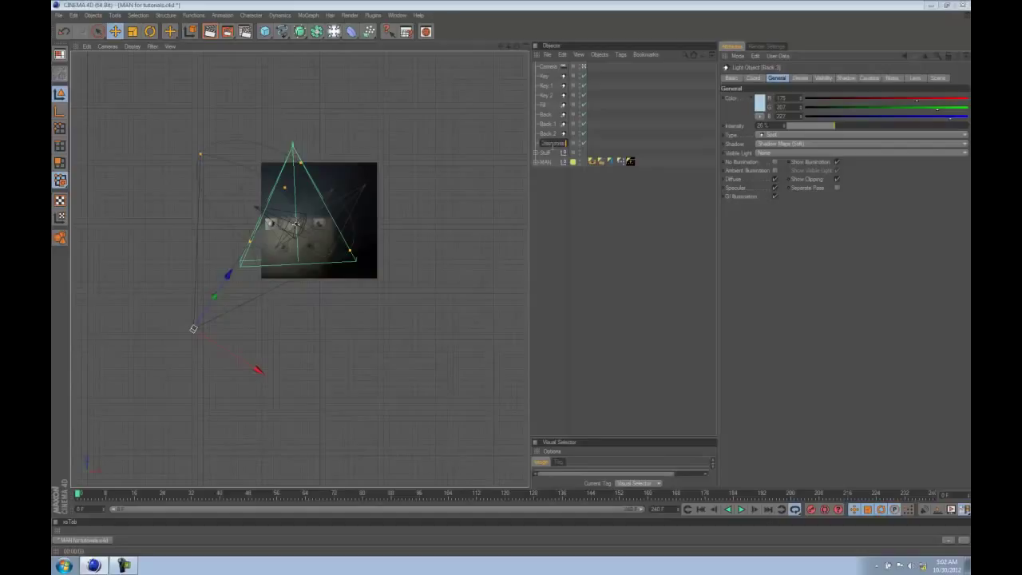
type("m")
key("Return")
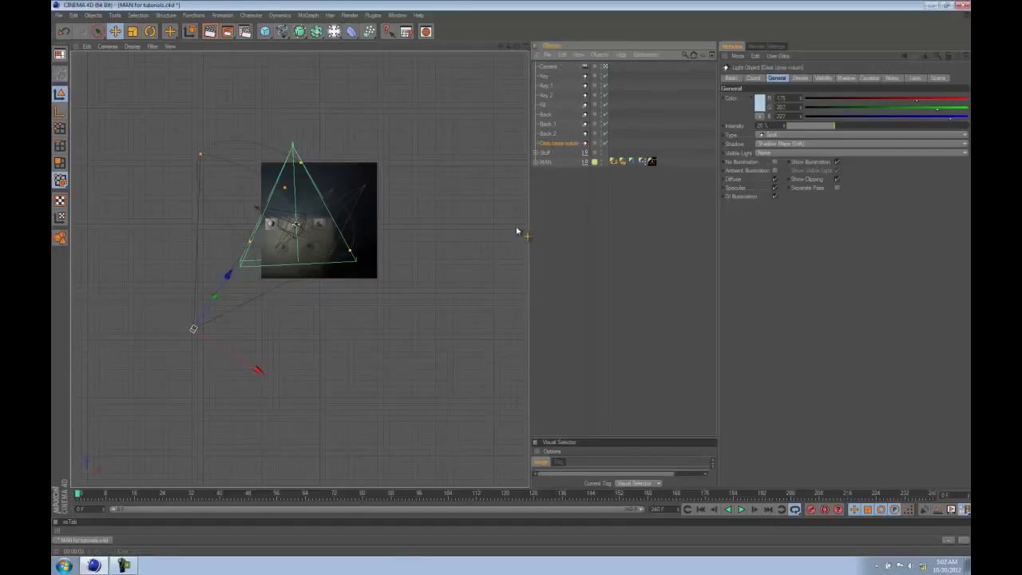
middle_click_drag(381, 267, 411, 321, "alt")
key("r")
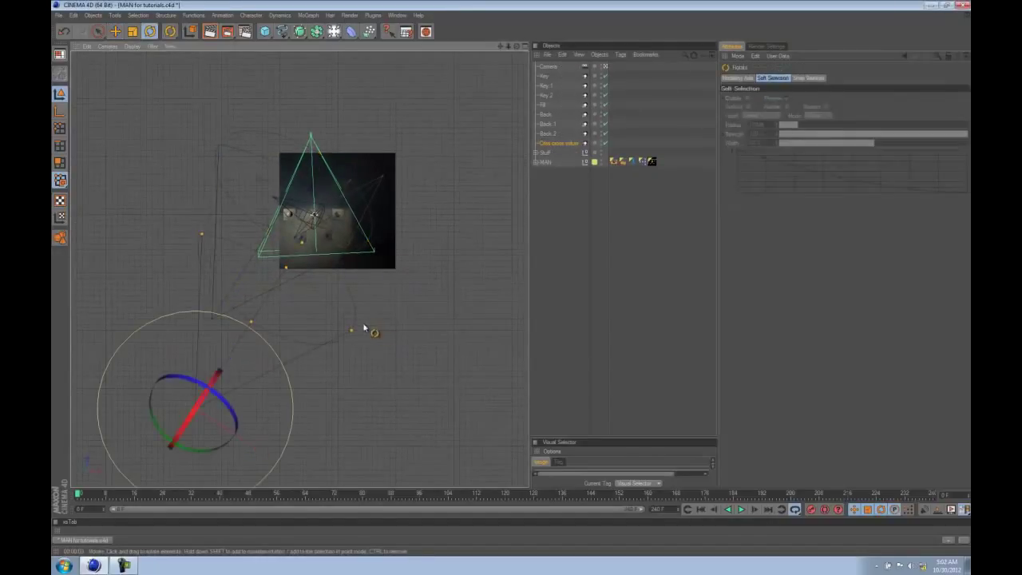
left_click_drag(236, 386, 246, 429)
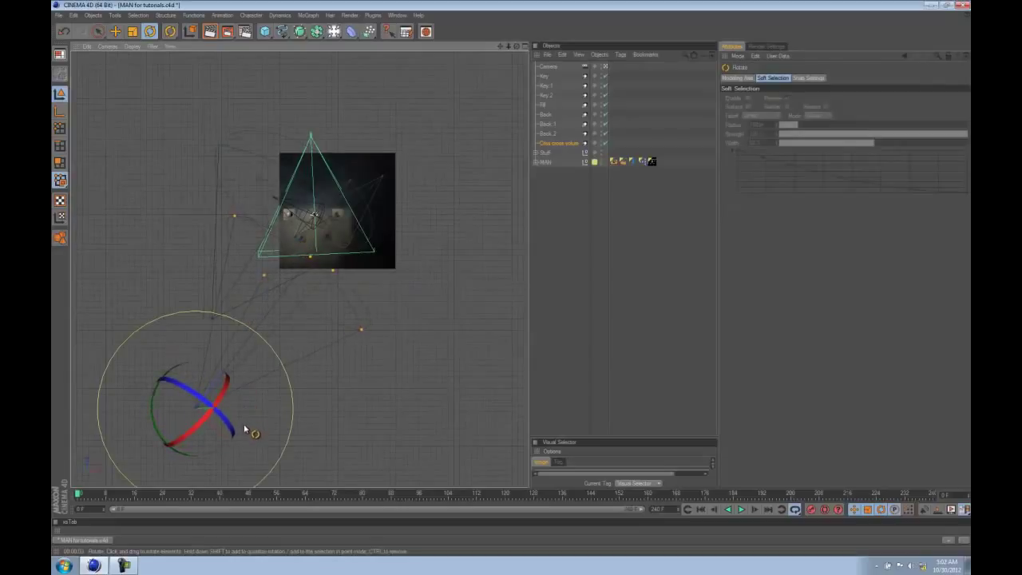
key("ctrl+z")
Set the volumetric light's pitch rotation to 0° and turn its heading so the cone points sideways across the scene
left_click(582, 143)
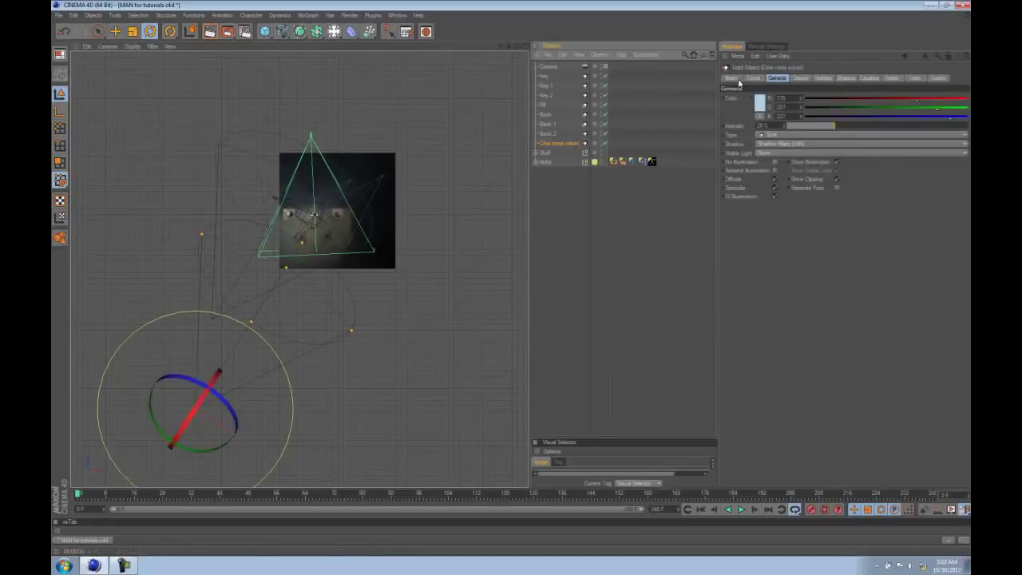
left_click(753, 78)
type("0")
key("Return")
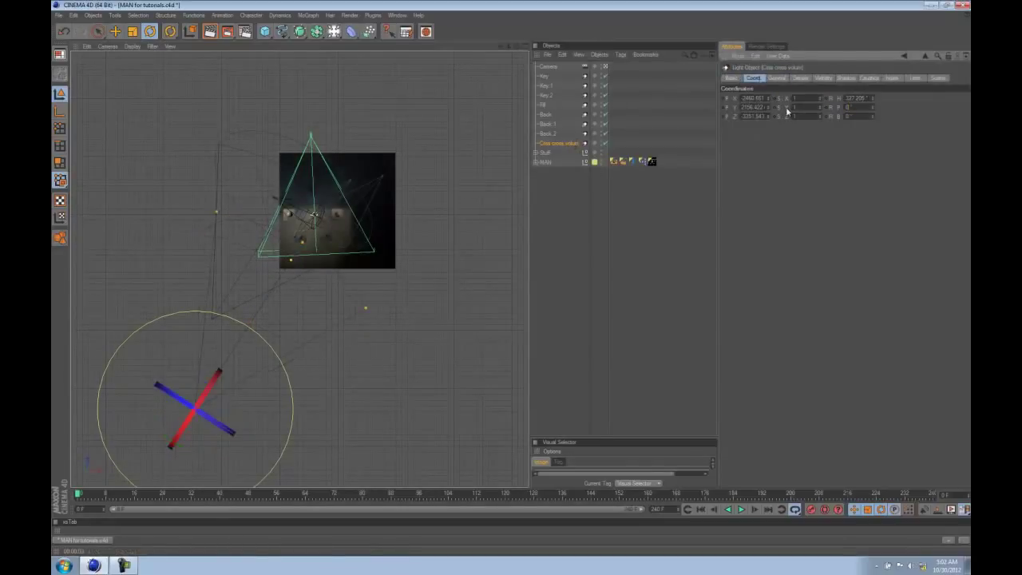
left_click_drag(873, 106, 880, 127)
Move the volumetric light farther out to one side behind the boxes and lengthen its cone in the top view
key("e")
left_click_drag(434, 314, 369, 265)
left_click_drag(331, 354, 511, 344)
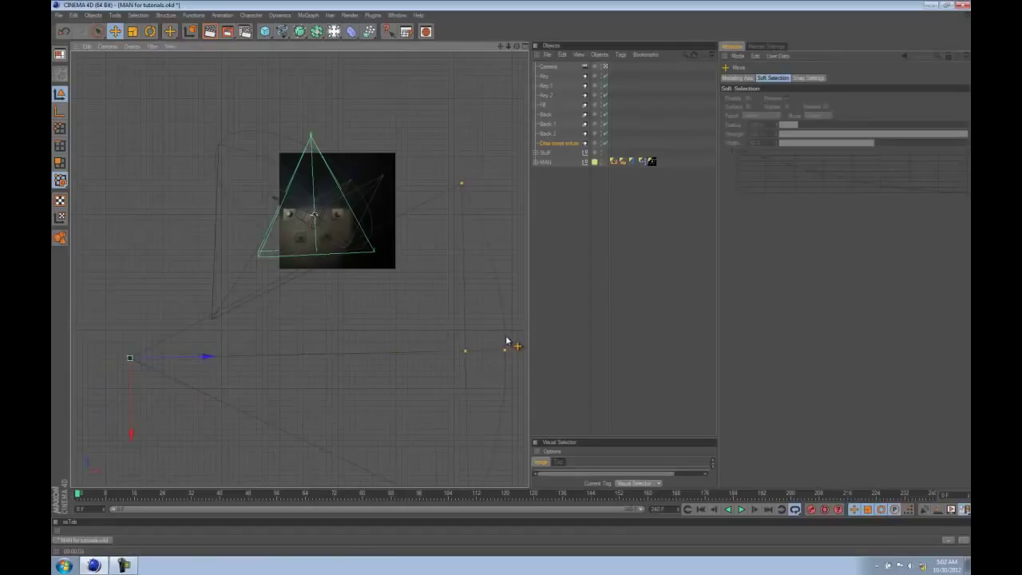
middle_click_drag(455, 277, 445, 268, "alt")
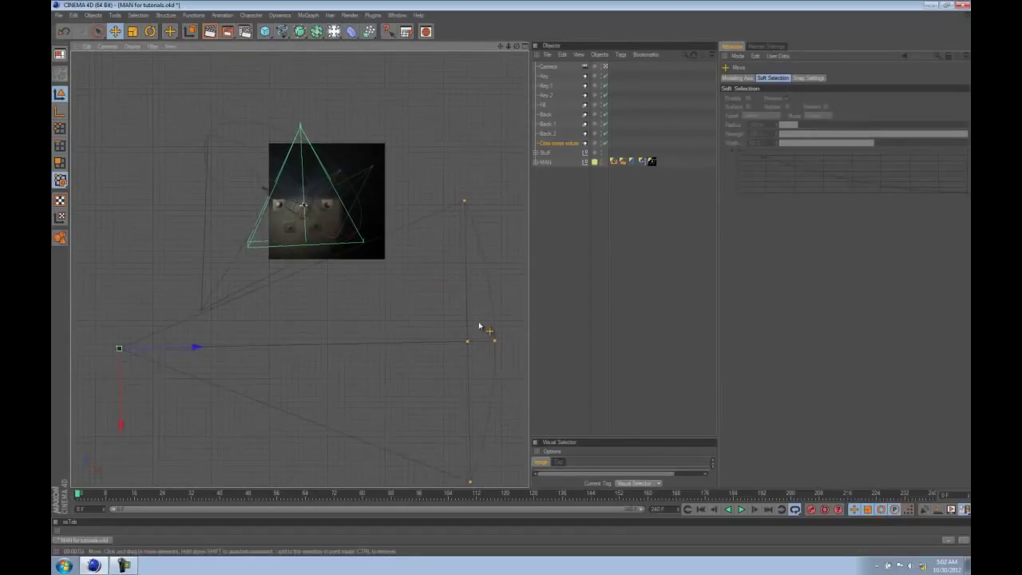
left_click_drag(494, 340, 584, 320)
left_click_drag(379, 311, 322, 314)
middle_click_drag(343, 310, 288, 184, "alt")
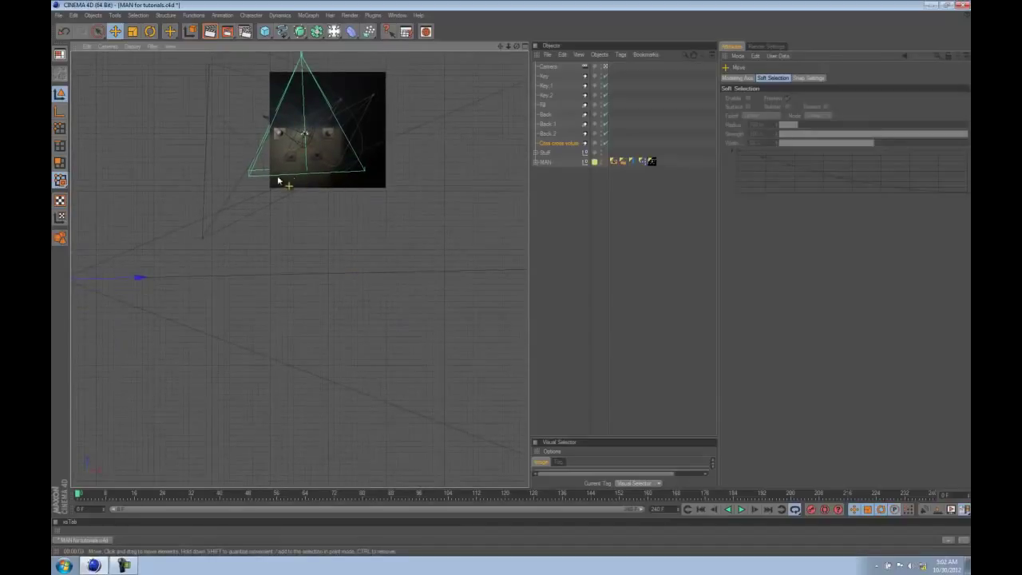
middle_click_drag(316, 305, 318, 331, "alt")
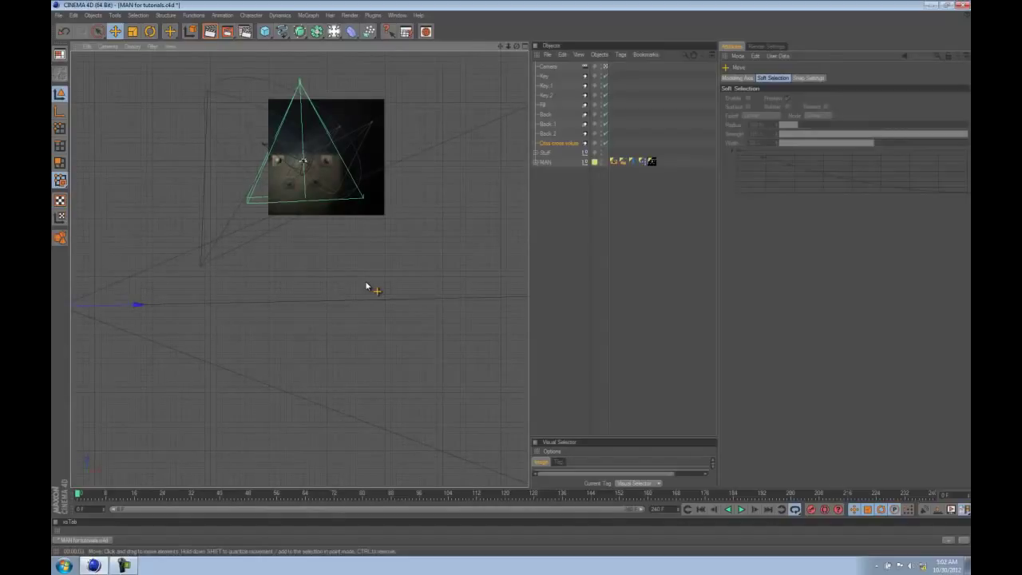
Raise the volumetric light's intensity slightly in its general settings
key("F1")
key("F2")
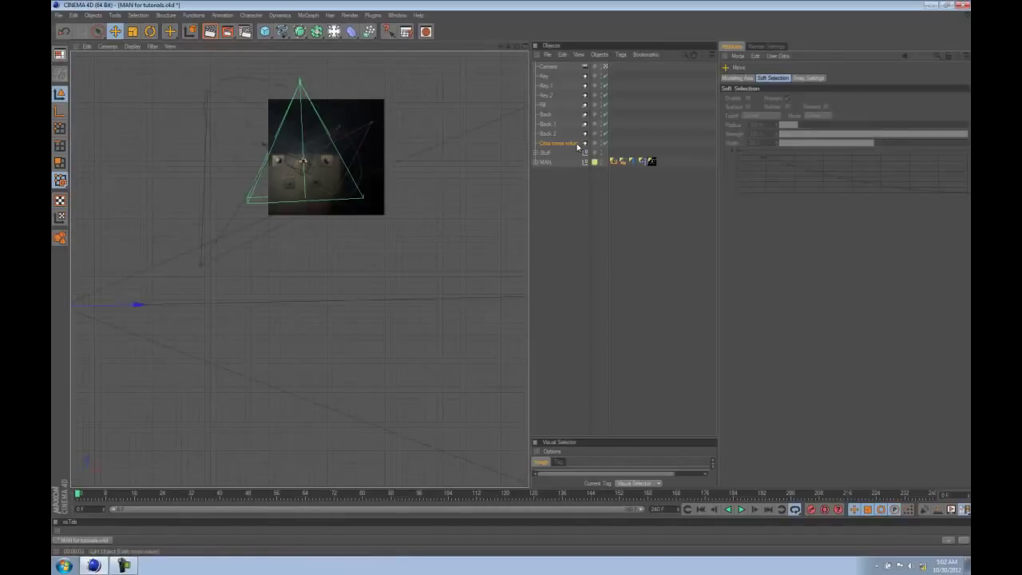
left_click(577, 144)
left_click(779, 80)
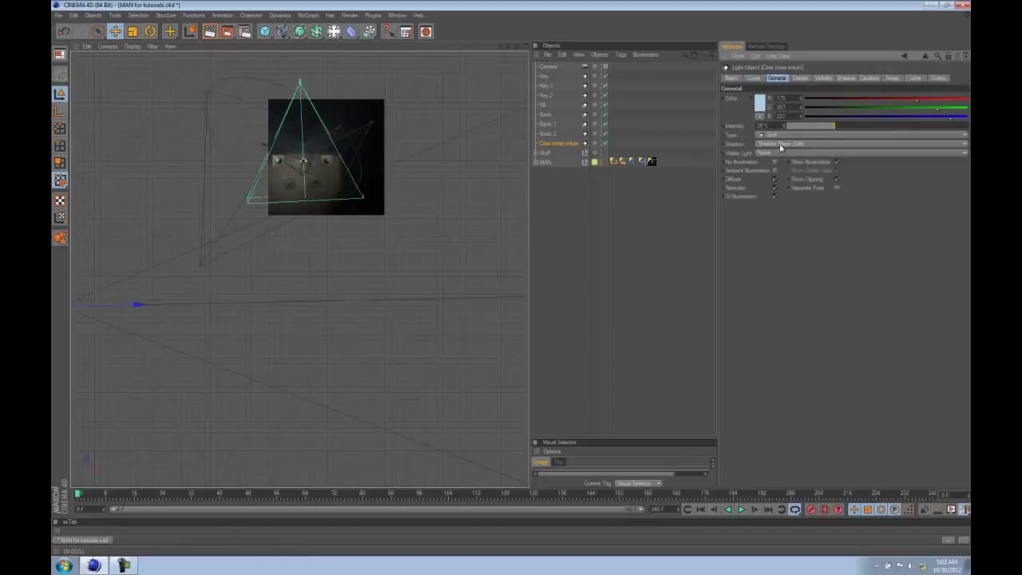
left_click_drag(833, 127, 846, 128)
Extend the volumetric light's outer visibility distance to about 12566 m and render the camera view
left_click(822, 78)
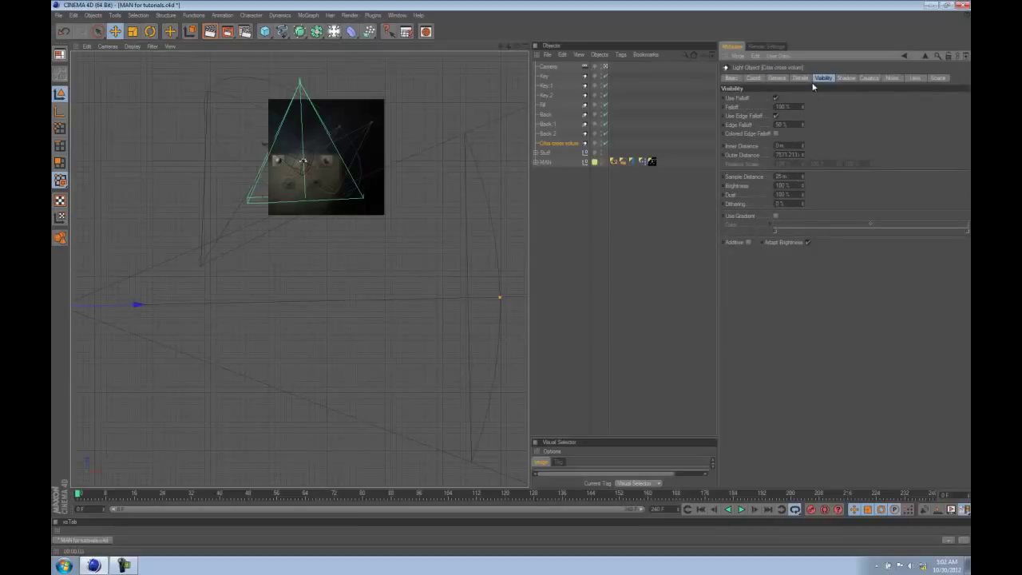
scroll(157, 288, "down", 5)
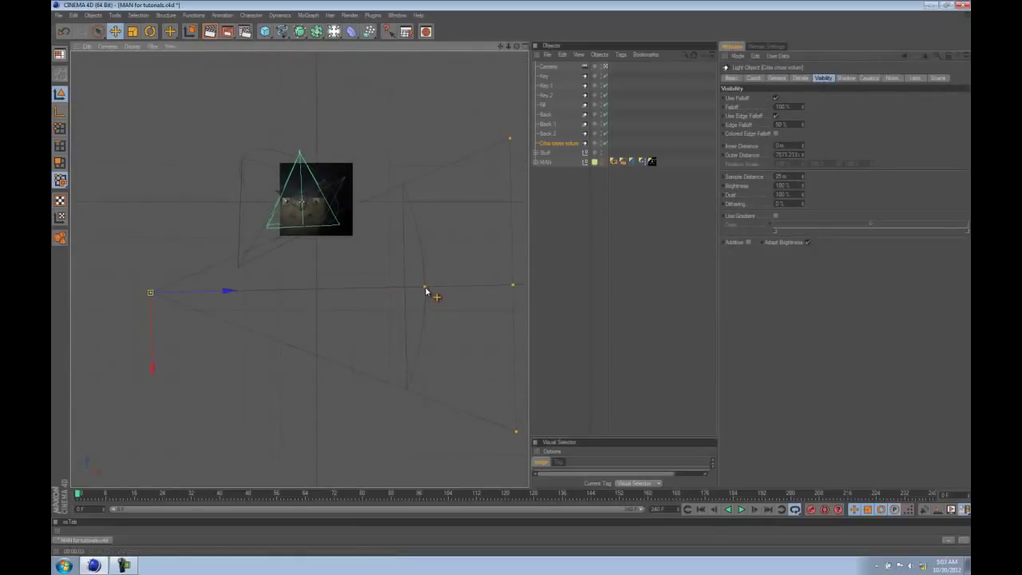
left_click_drag(425, 287, 559, 283)
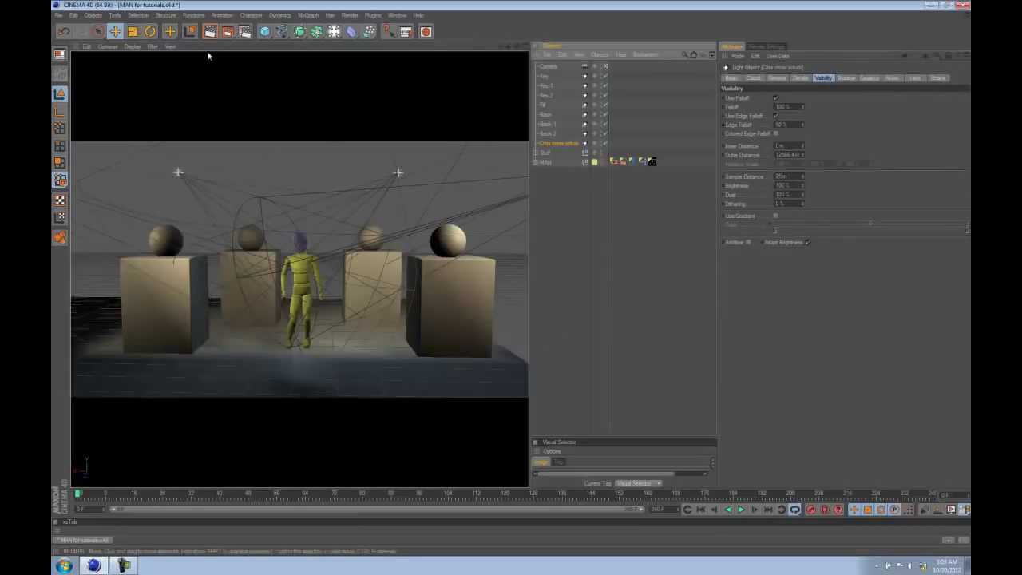
key("ctrl+r")
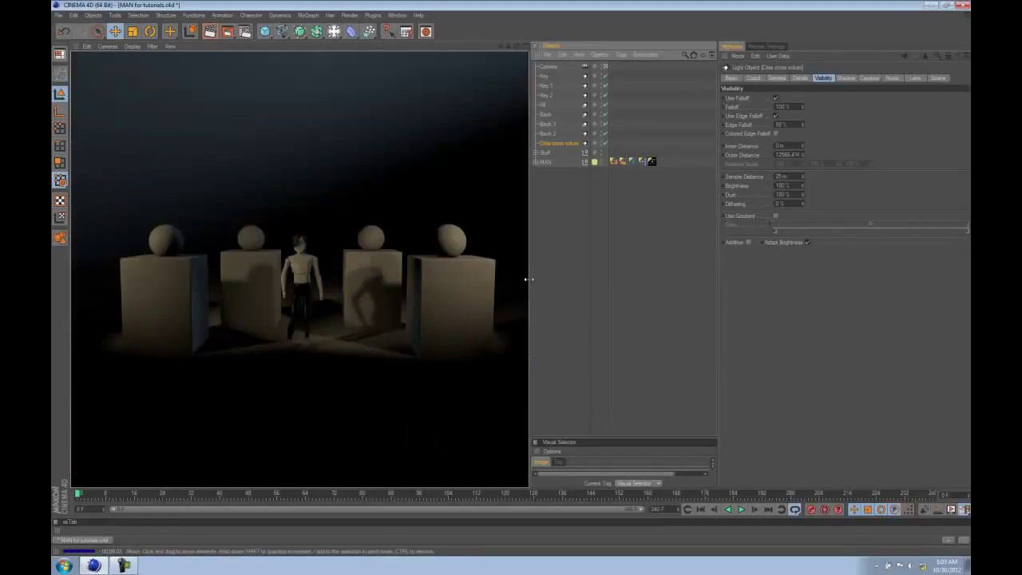
Lower the volumetric light to roughly the height of the boxes in the front view and render the camera view again
left_click(565, 144)
key("F4")
scroll(380, 266, "down", 5)
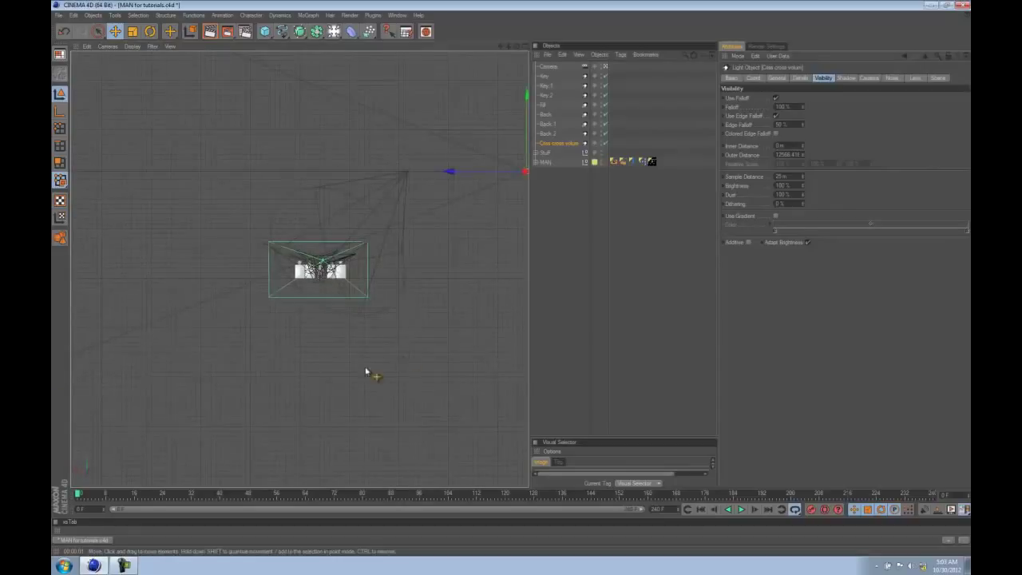
left_click_drag(408, 340, 421, 362)
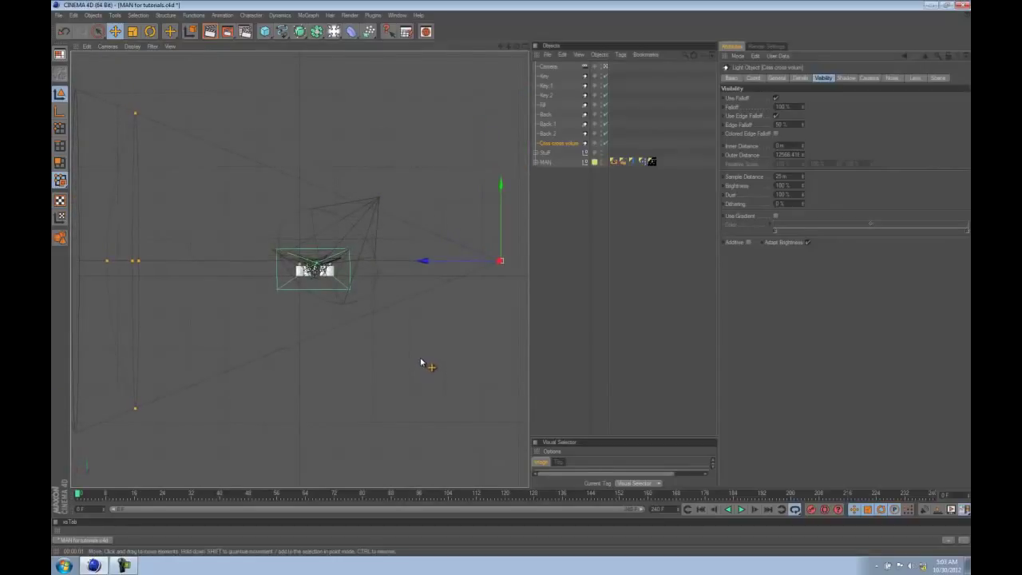
key("F1")
left_click(209, 31)
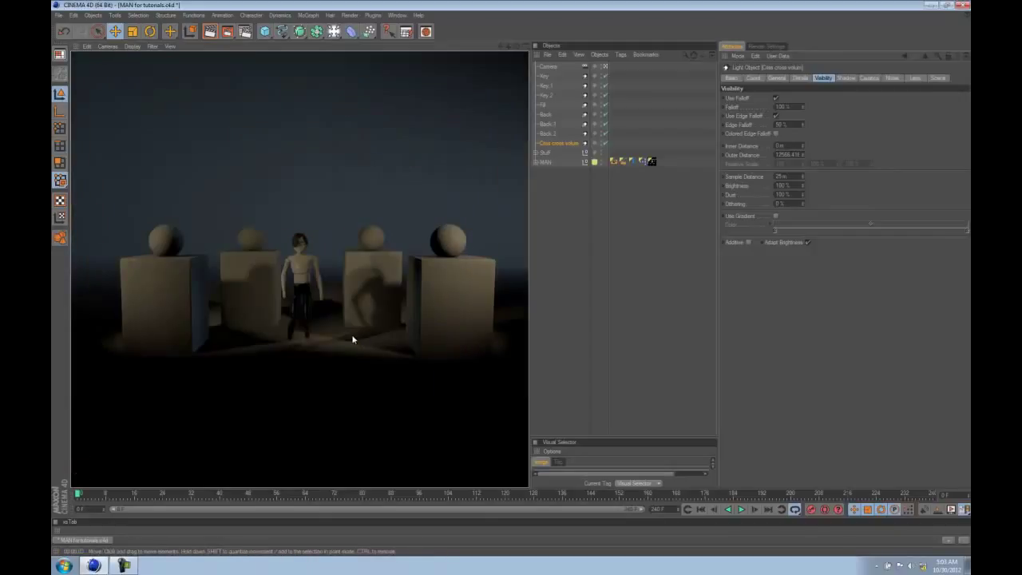
Duplicate the volumetric light and move the copy closer to the camera in the top view
left_click(567, 144)
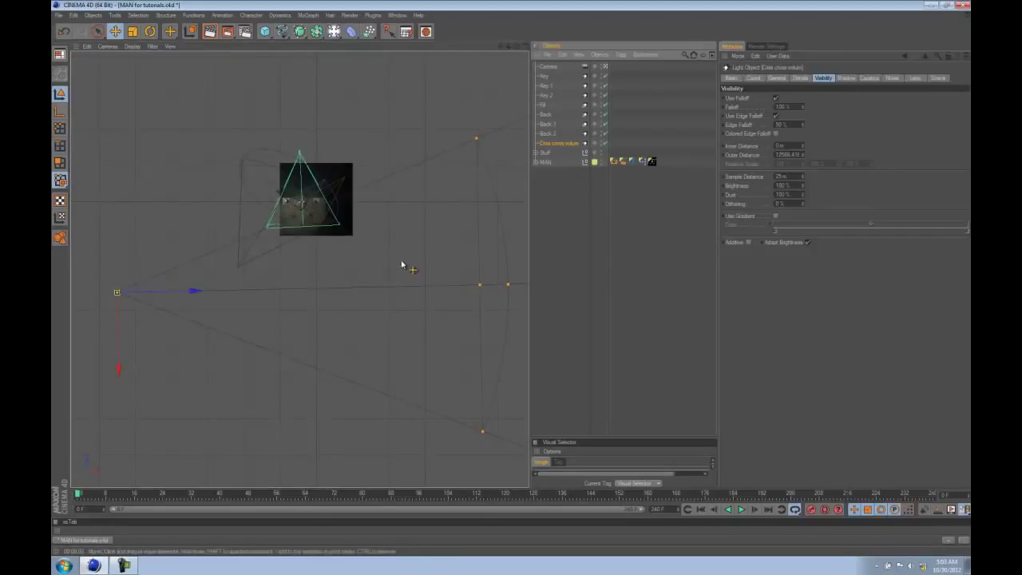
scroll(317, 269, "down", 2)
middle_click_drag(317, 269, 307, 291, "alt")
left_click_drag(436, 185, 448, 213)
left_click_drag(563, 151, 563, 152, "ctrl")
left_click_drag(413, 290, 410, 212)
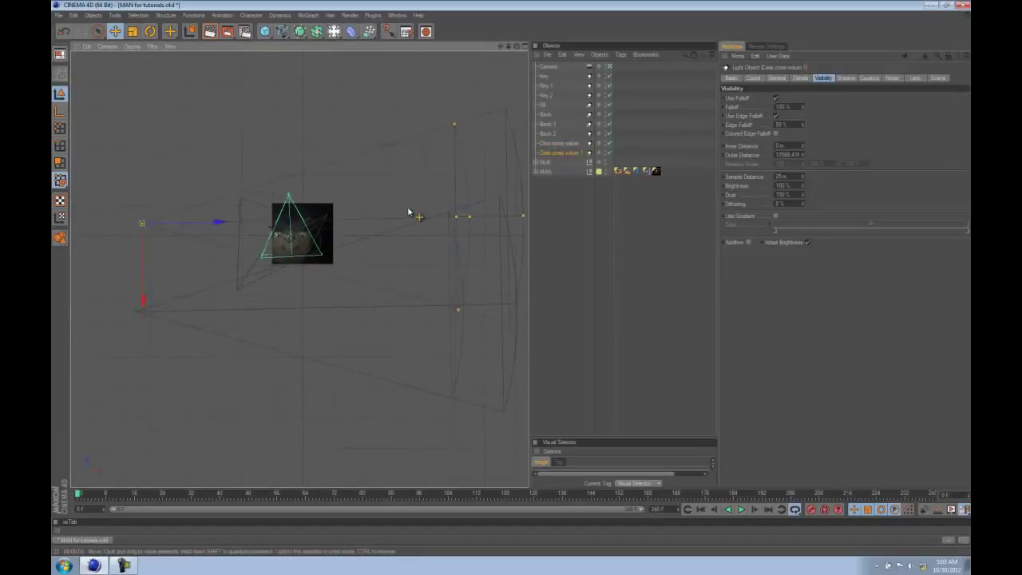
Turn the copied light to face the opposite way, move it to the other side of the scene, and render the camera view
key("r")
left_click_drag(184, 195, 97, 253)
key("e")
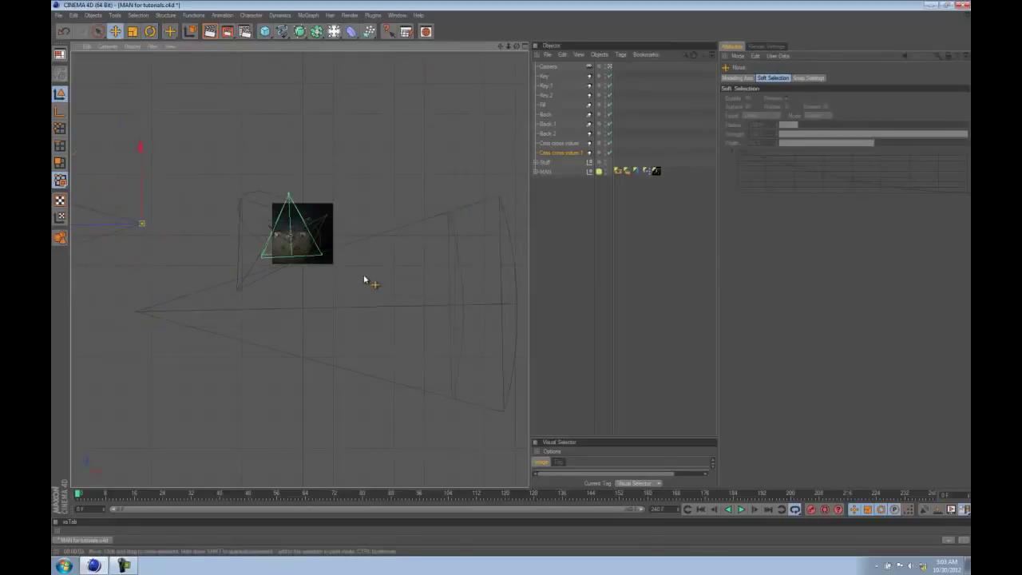
key("F1")
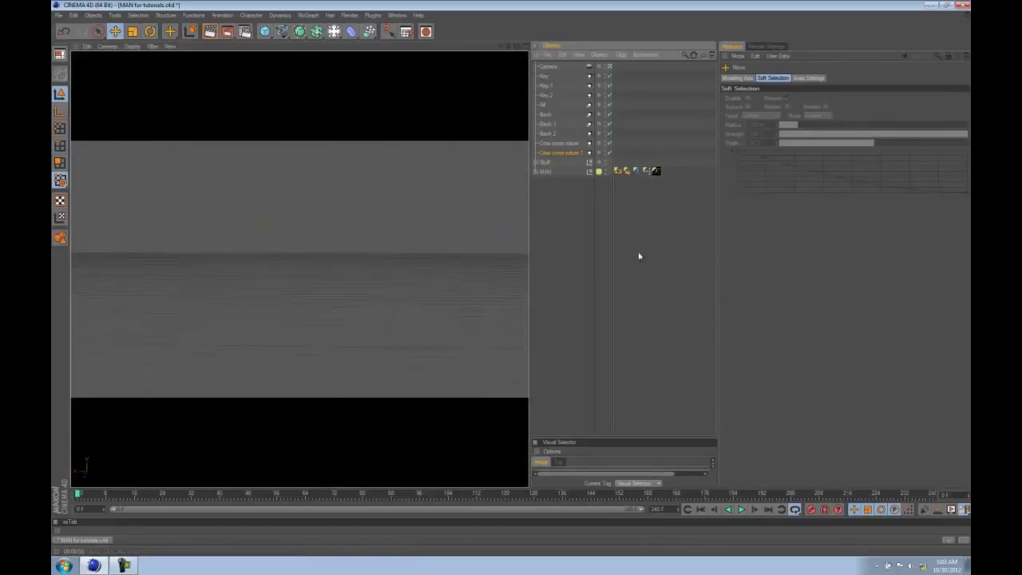
left_click(213, 33)
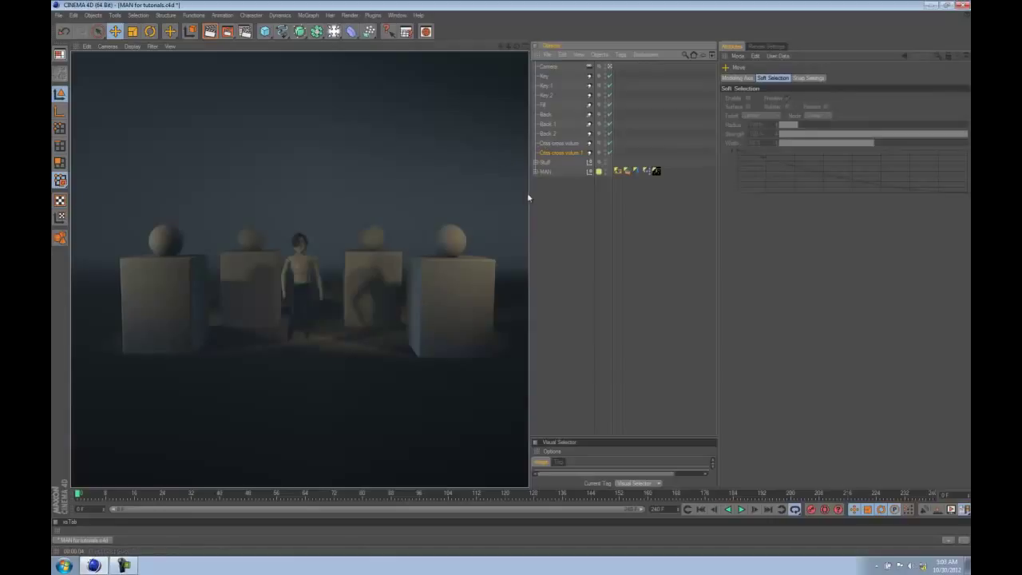
Group all the spheres and cubes inside the Stuff null into their own null and duplicate that group twice
left_click(535, 163)
left_click(553, 173)
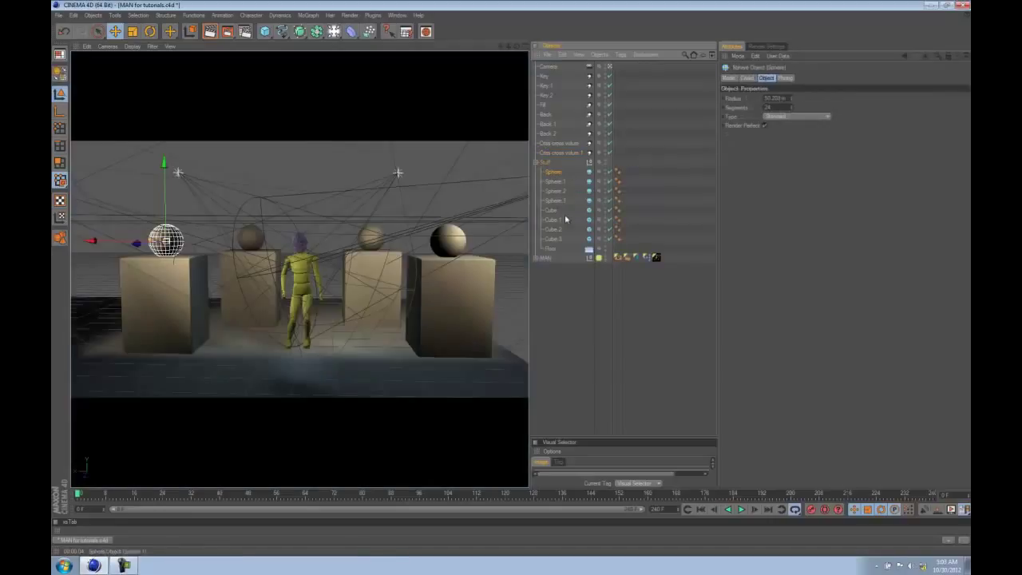
key("alt+g")
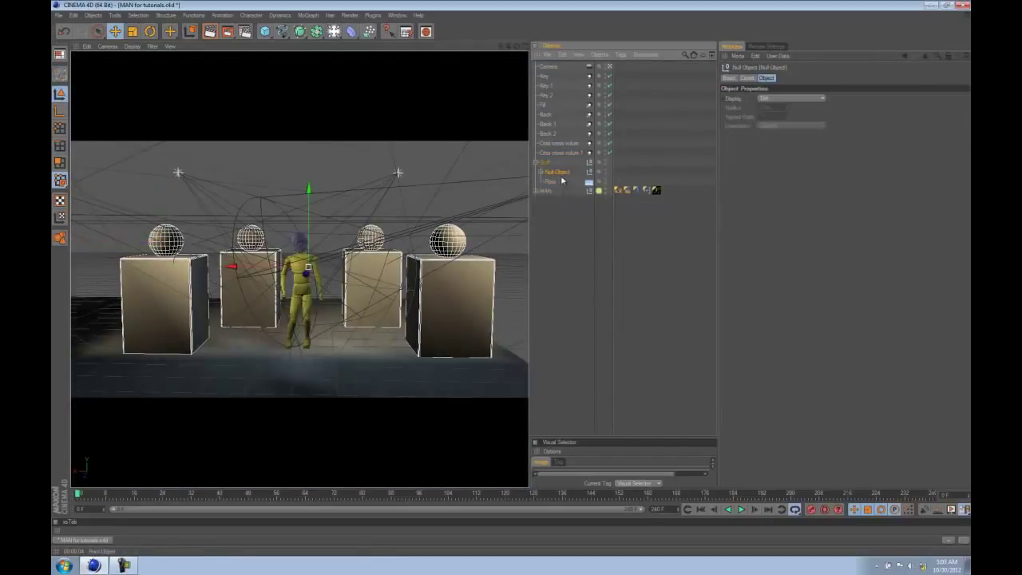
left_click_drag(560, 181, 561, 190, "ctrl")
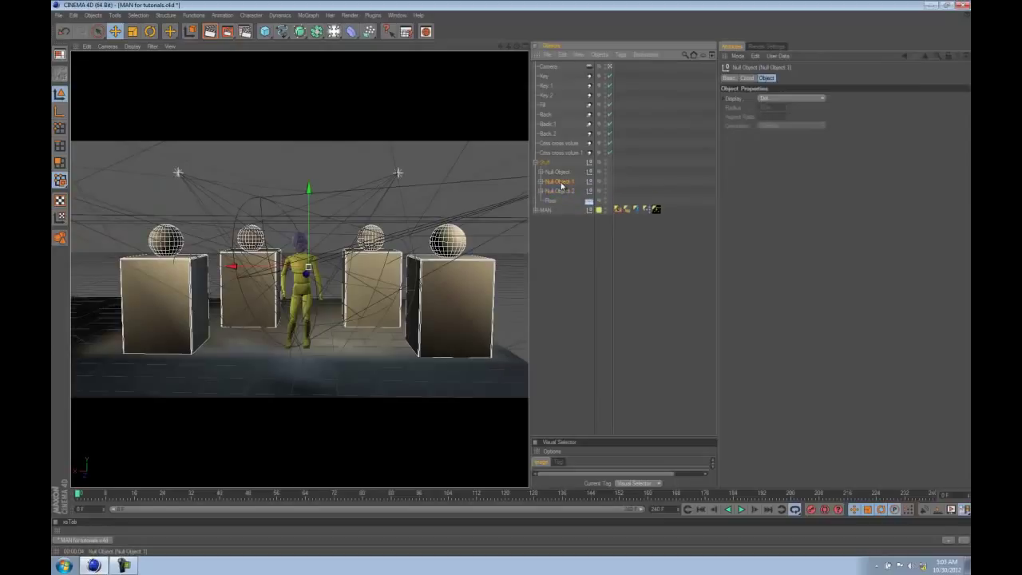
Move the two duplicated box groups to separate spots behind the original boxes in the top view
key("F2")
scroll(454, 251, "down", 3)
left_click_drag(272, 309, 299, 356)
left_click(561, 191)
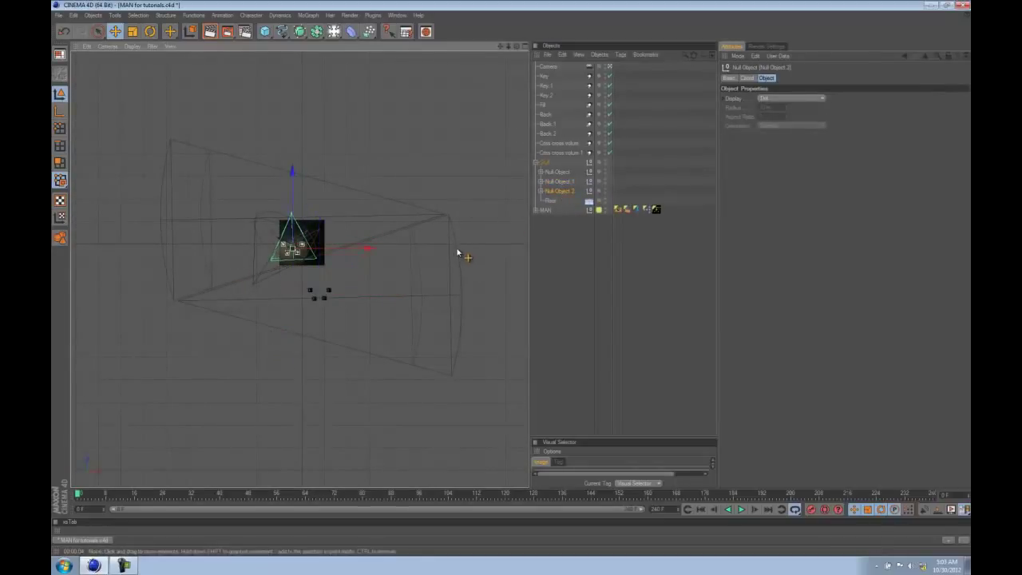
left_click_drag(457, 253, 430, 331)
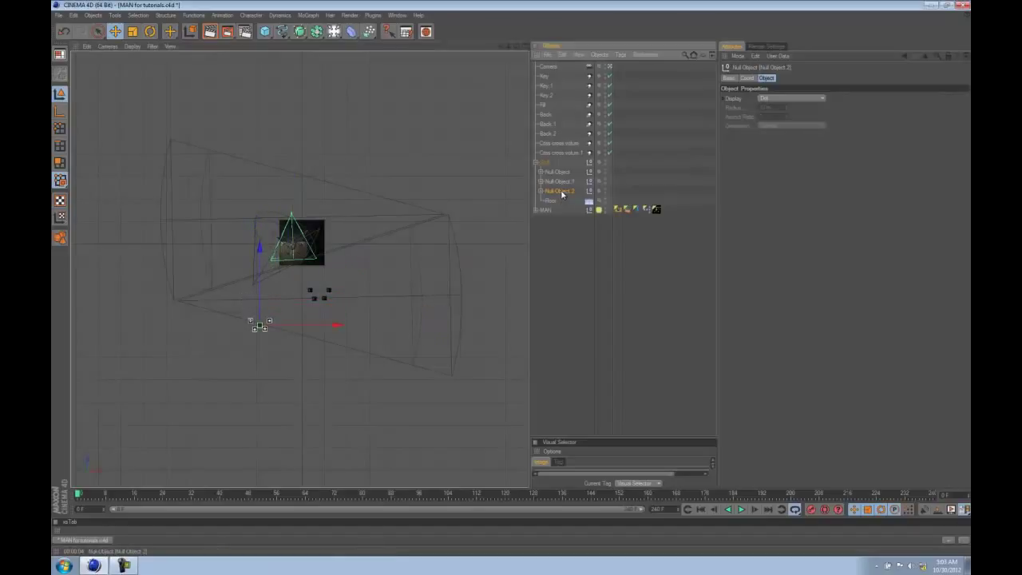
Copy the Null Object 2 group and place the new copy farther behind the scene
key("ctrl+c")
key("ctrl+v")
left_click_drag(468, 234, 505, 247)
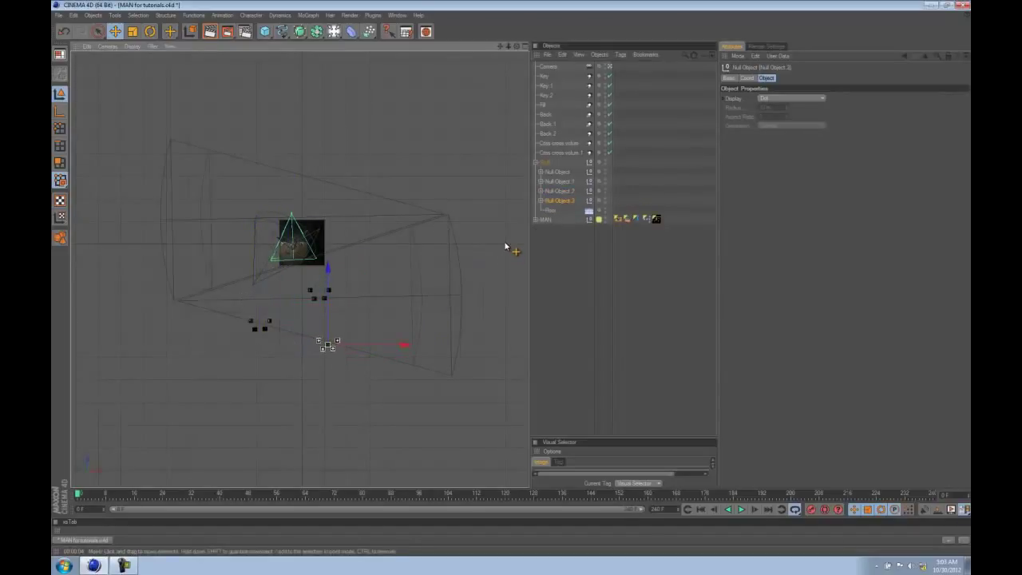
Enlarge the newest box group and shift it sideways so it stands behind the figure in the camera view
key("t")
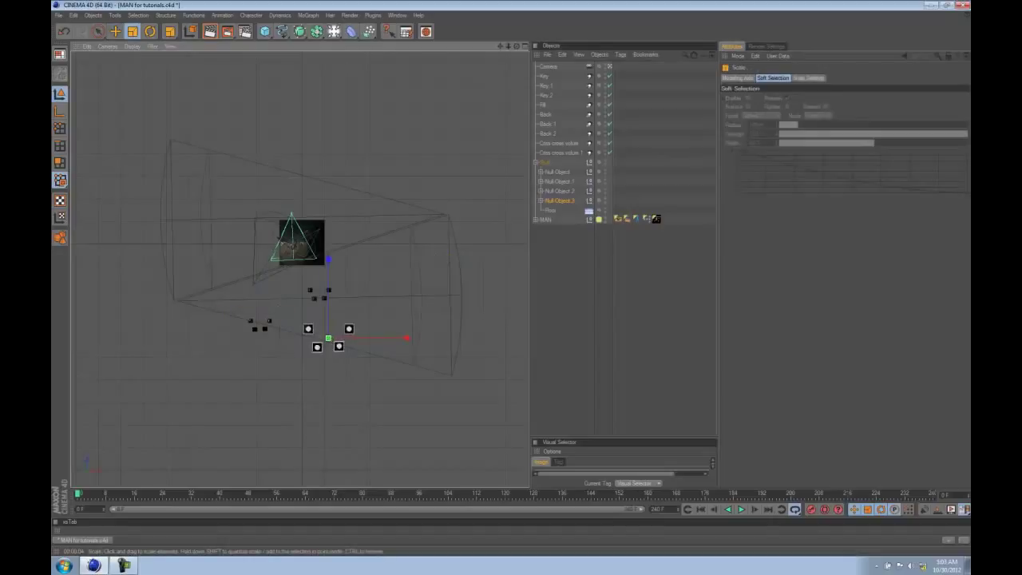
key("F1")
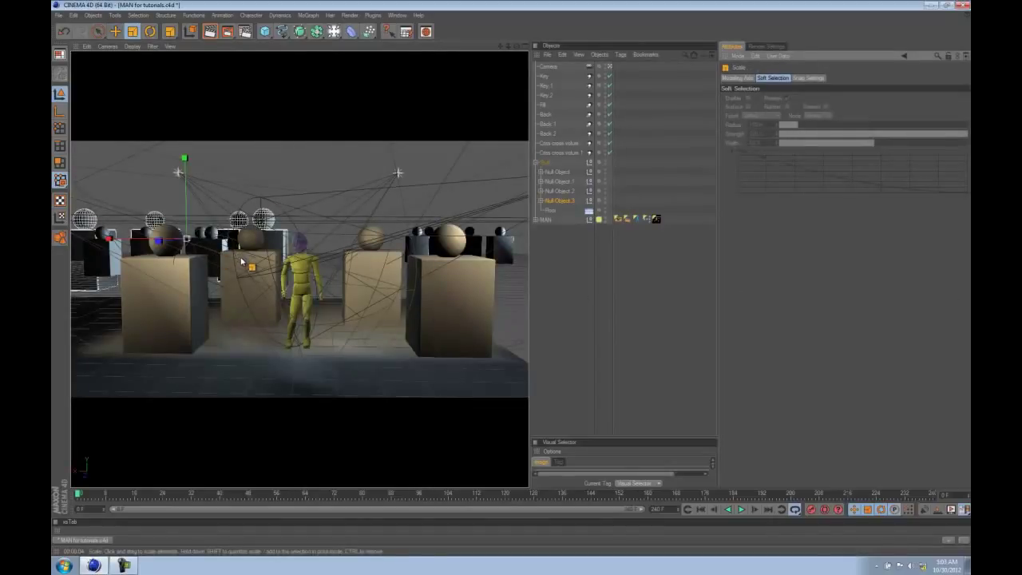
key("e")
left_click_drag(249, 262, 352, 268)
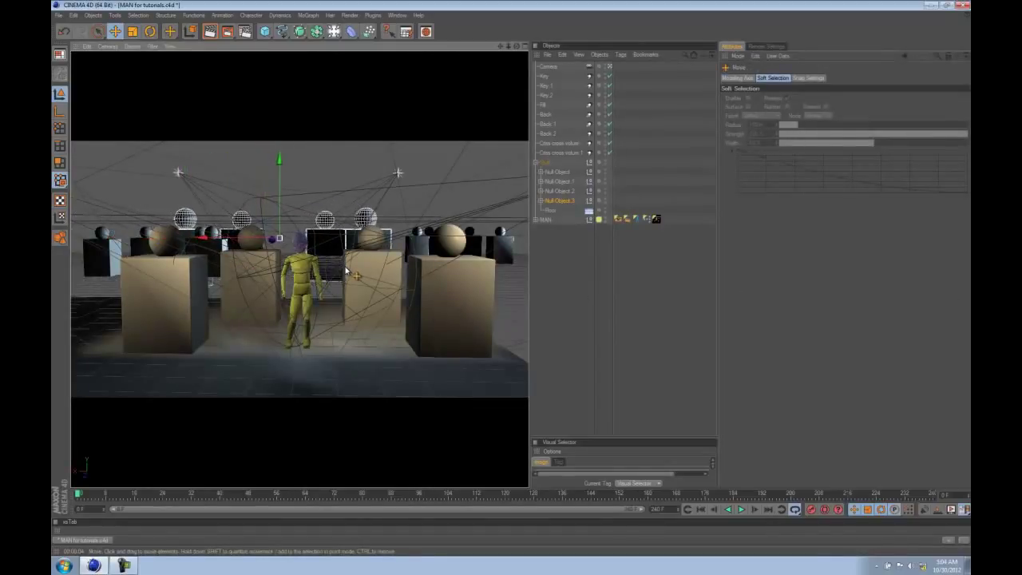
left_click(584, 273)
Move the camera slightly closer to the figure and render its view with the background groups
scroll(389, 257, "up", 2)
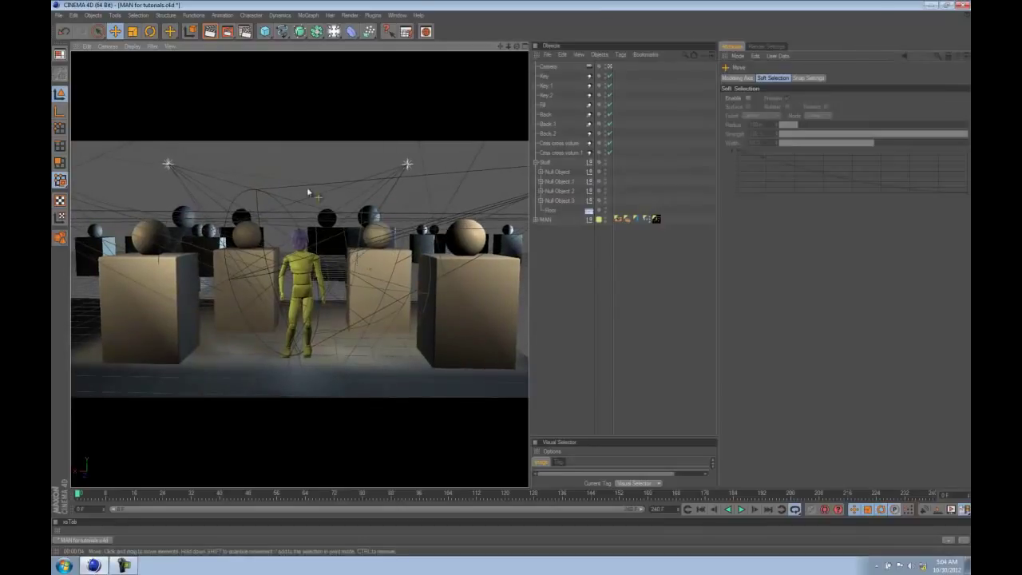
left_click(210, 32)
key("ctrl+r")
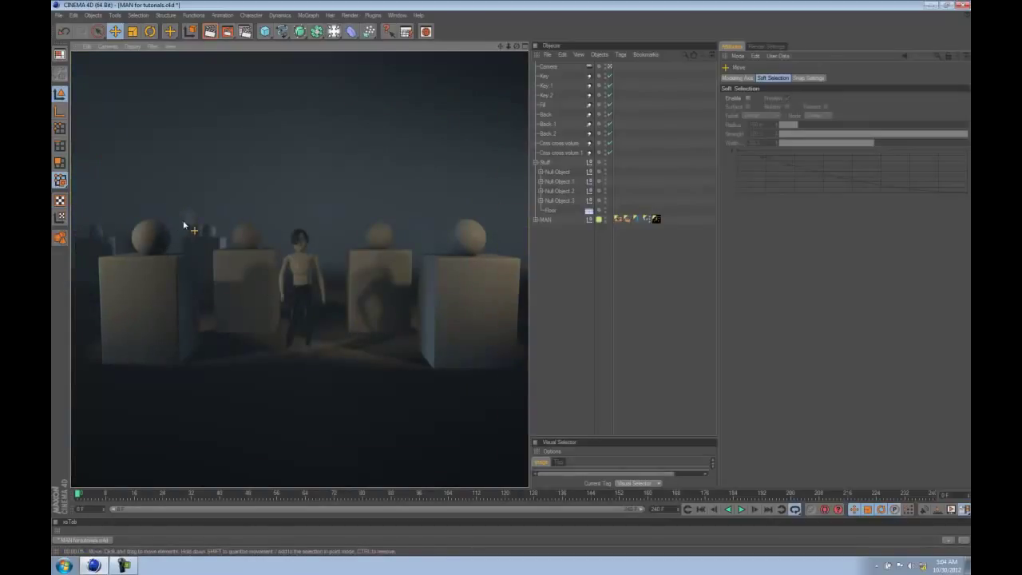
key("F2")
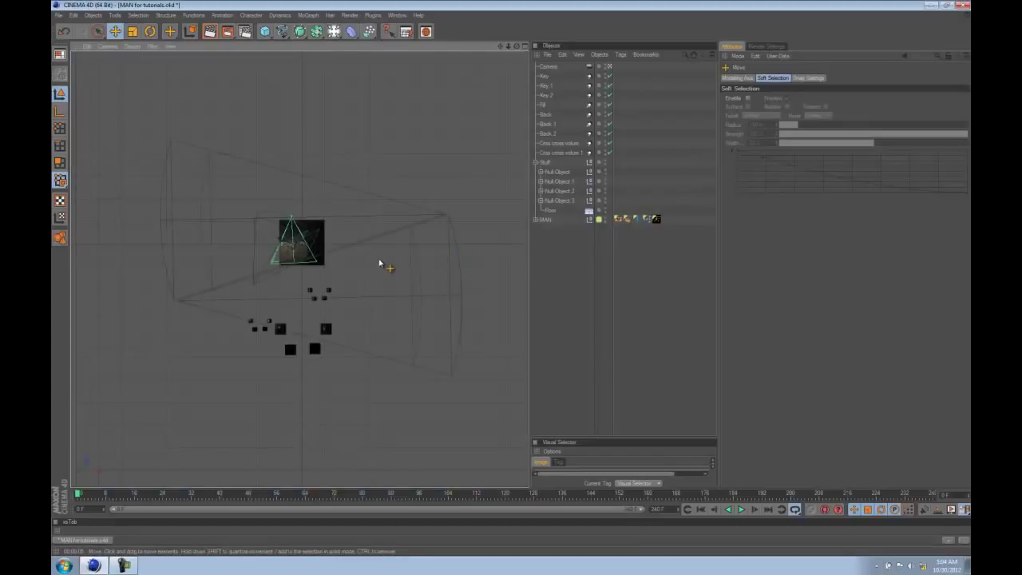
right_click_drag(388, 265, 405, 248, "alt")
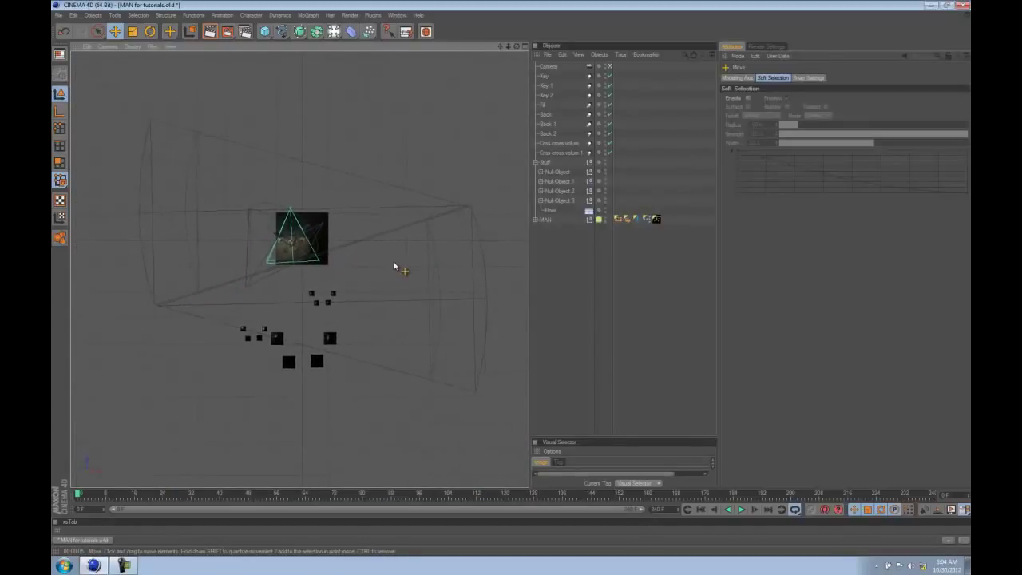
Move the first cross volume light back in the top view so its beam crosses the background boxes, and render the camera view
left_click(385, 370)
left_click_drag(388, 323, 382, 314)
left_click_drag(412, 254, 412, 240)
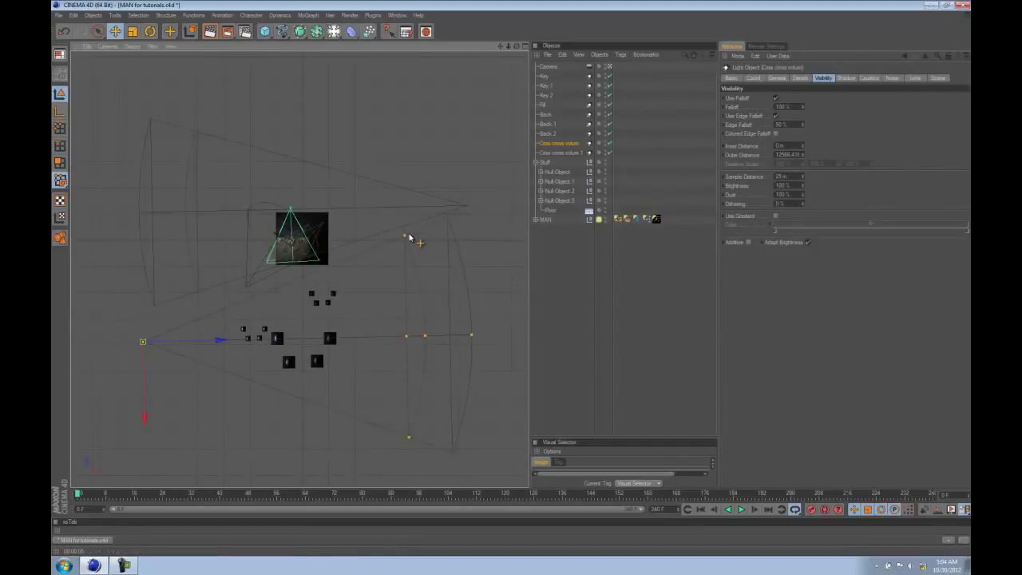
key("ctrl+r")
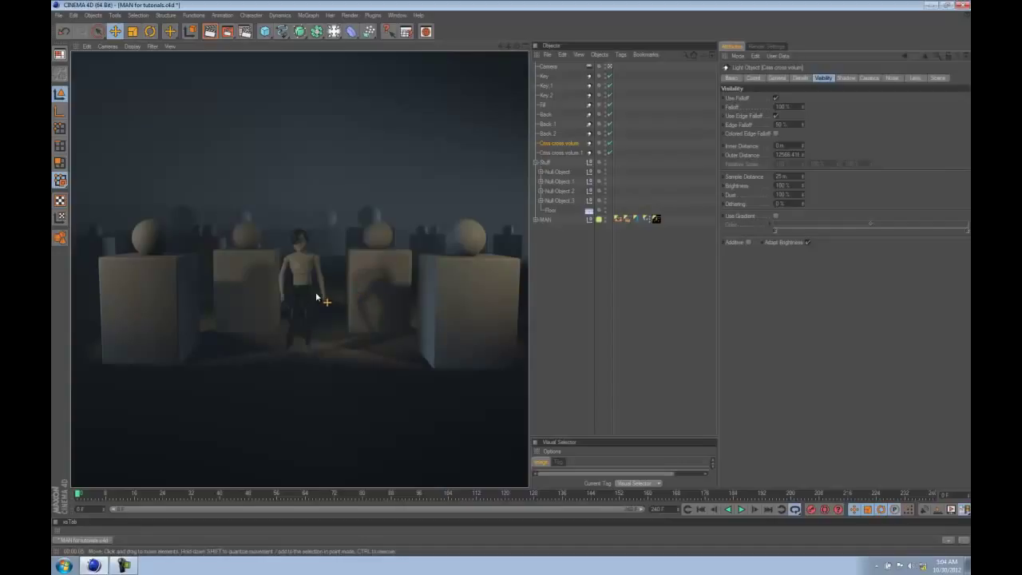
Set the camera's focal length to 80, reframe the figure between the front boxes and render the view
left_click(549, 66)
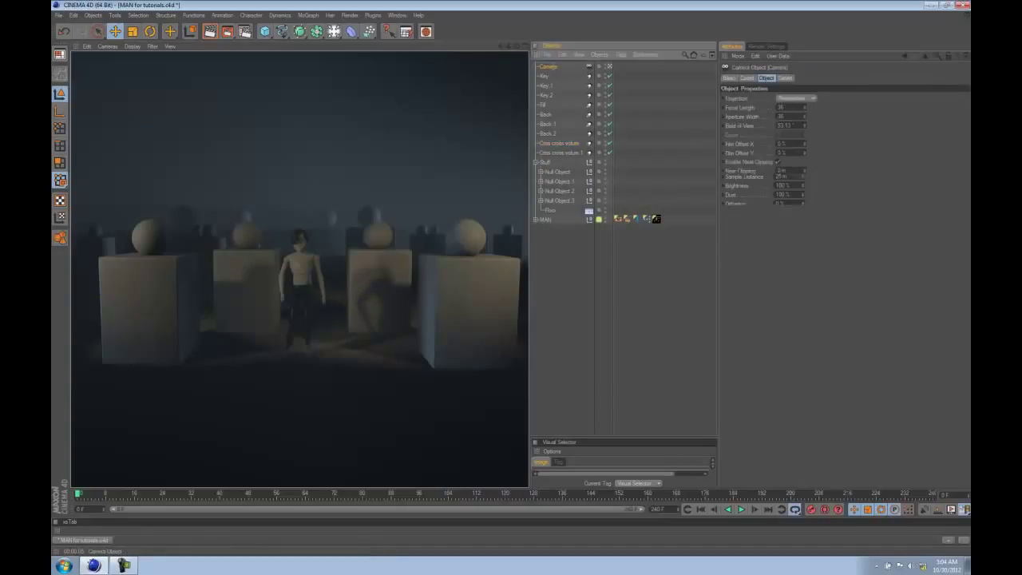
left_click_drag(800, 107, 727, 111)
type("80")
key("Return")
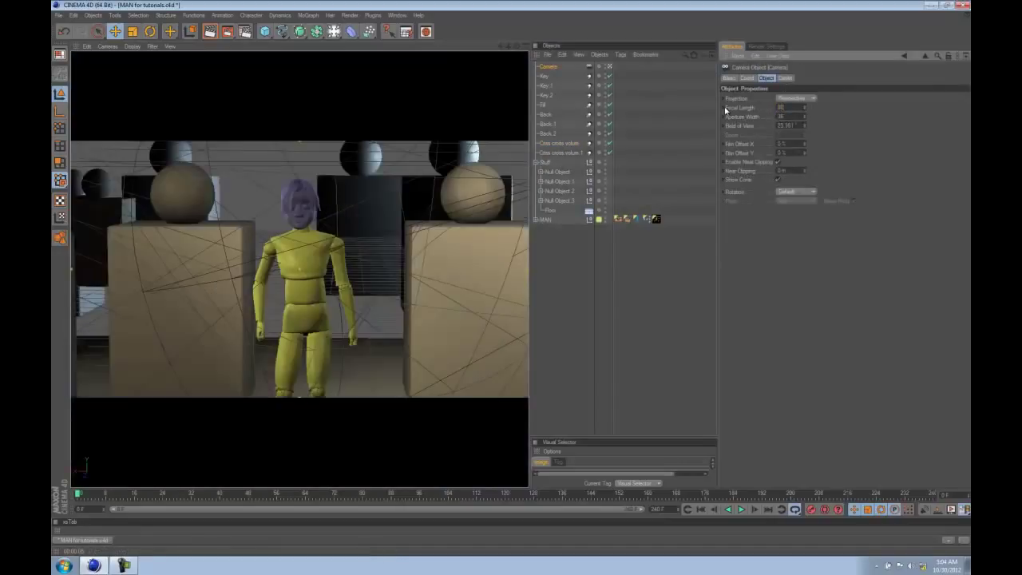
middle_click_drag(204, 239, 210, 252, "alt")
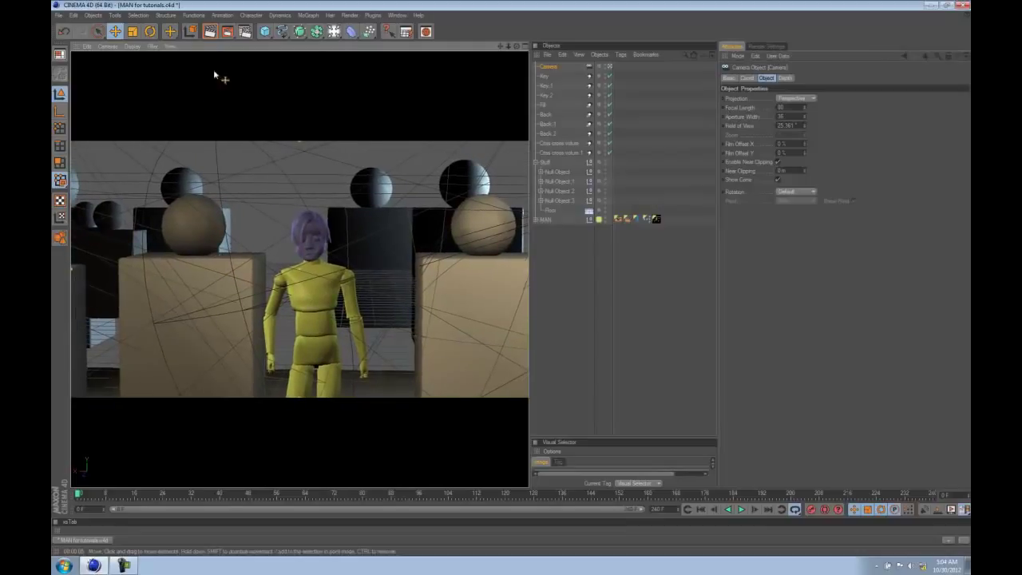
left_click(209, 31)
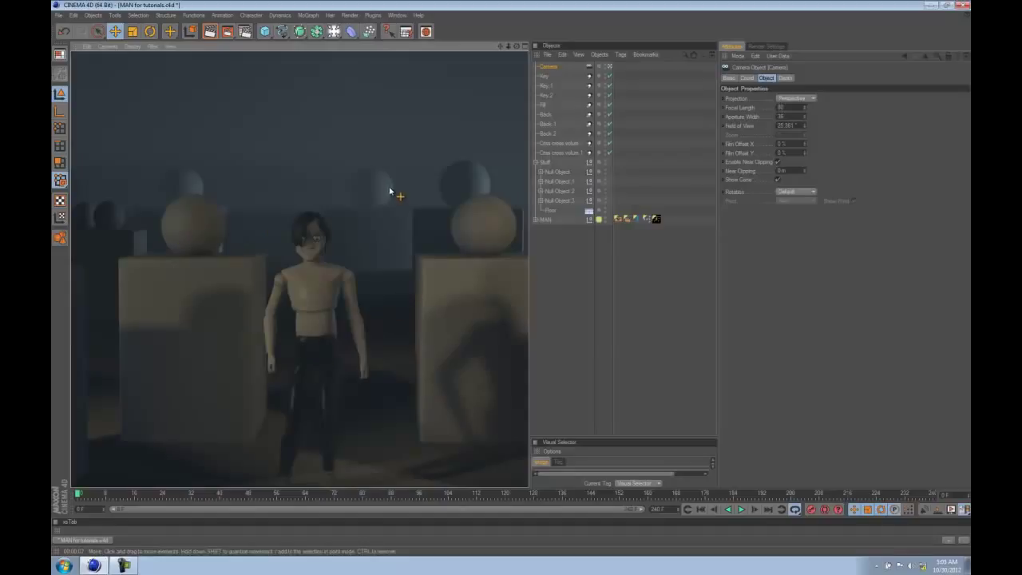
Set the camera's focal length to 150, frame the figure's upper body and render the close-up
left_click_drag(370, 239, 382, 226, "alt")
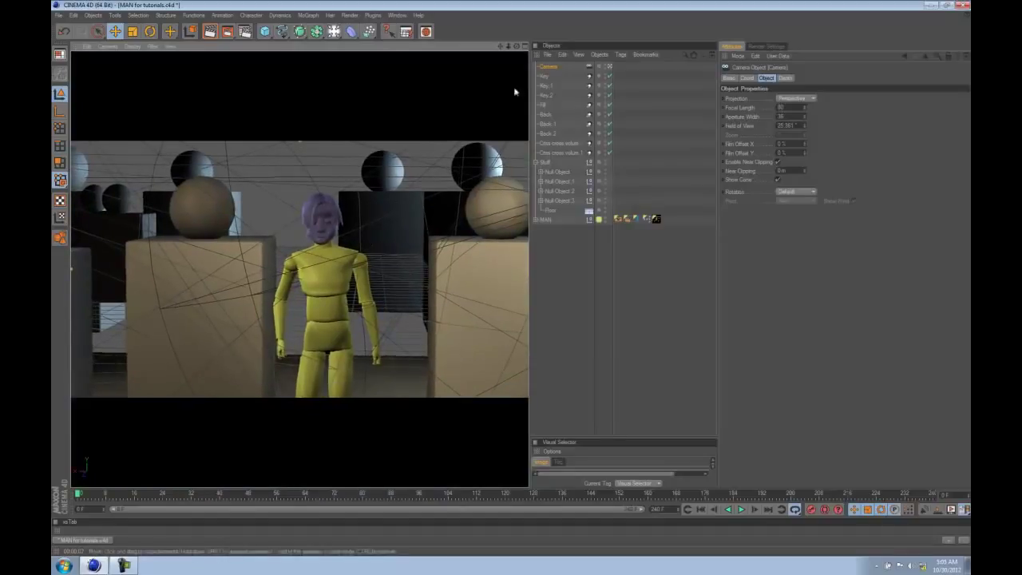
left_click(551, 67)
left_click_drag(785, 107, 716, 110)
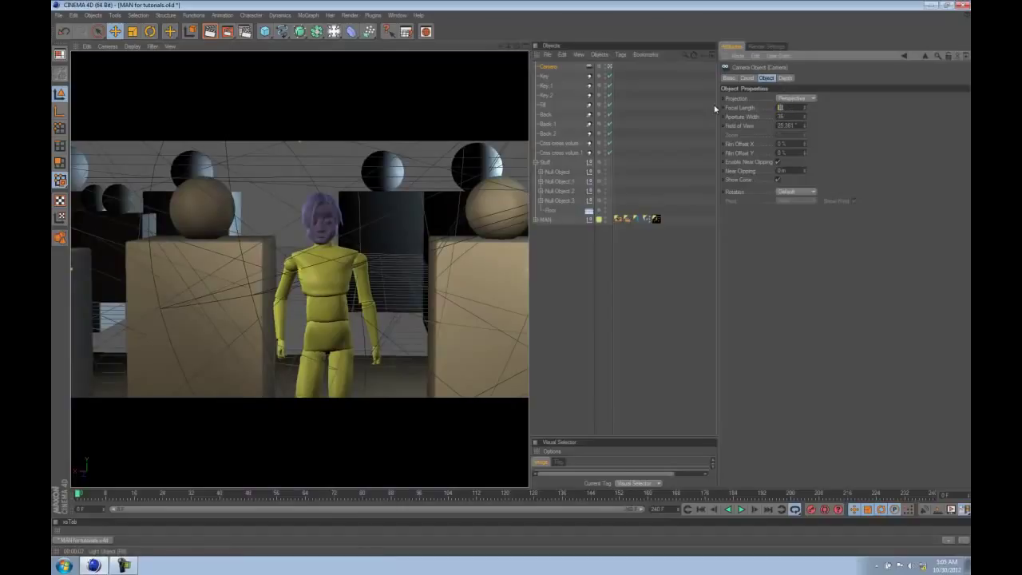
type("150")
key("Return")
middle_click_drag(290, 201, 293, 223, "alt")
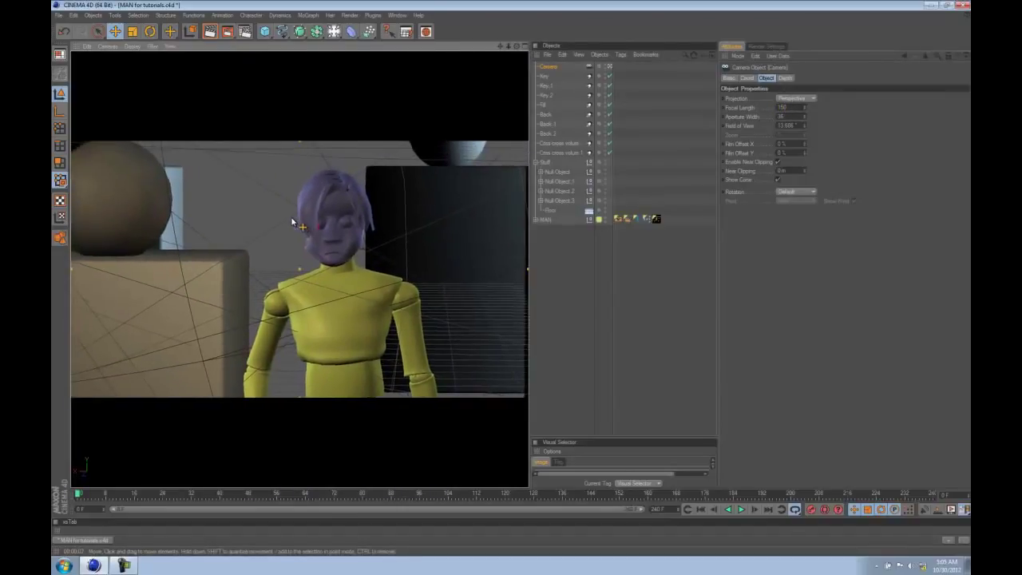
left_click_drag(182, 271, 364, 313, "alt")
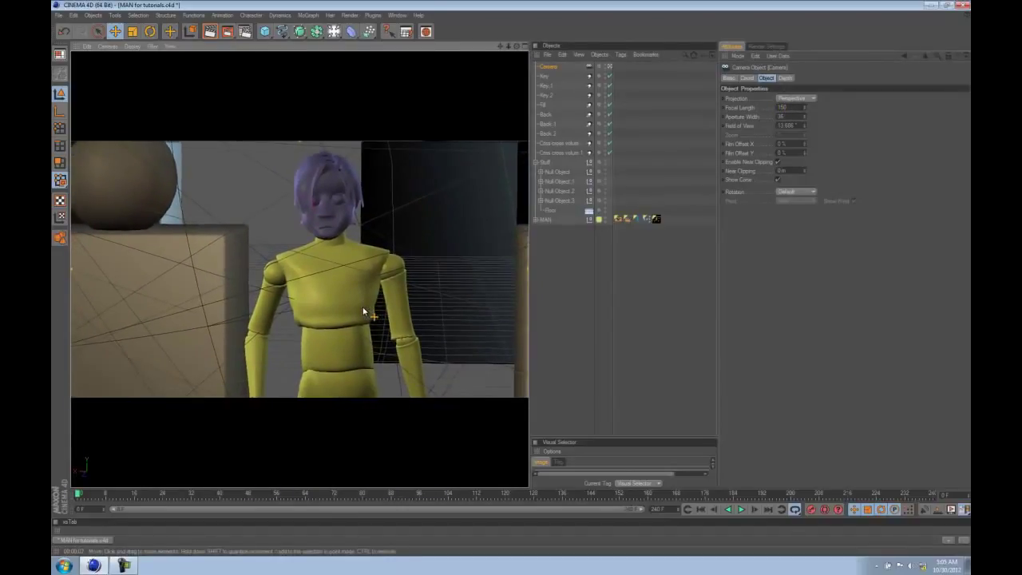
left_click(211, 32)
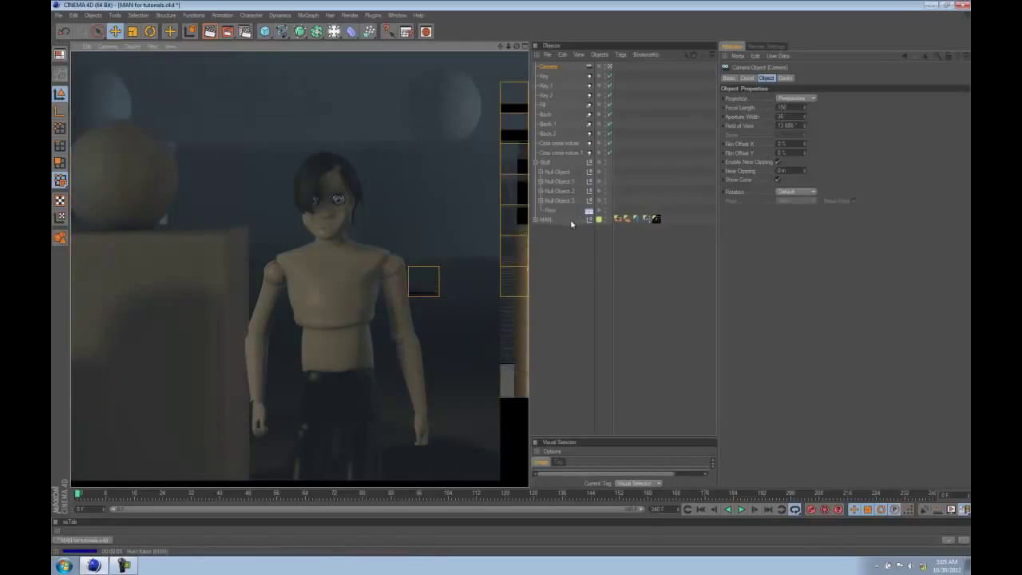
Set the camera's focal length to 24, bring the camera closer to the figure and render the wide-angle view
left_click(545, 68)
left_click_drag(788, 109, 699, 108)
type("24")
key("Return")
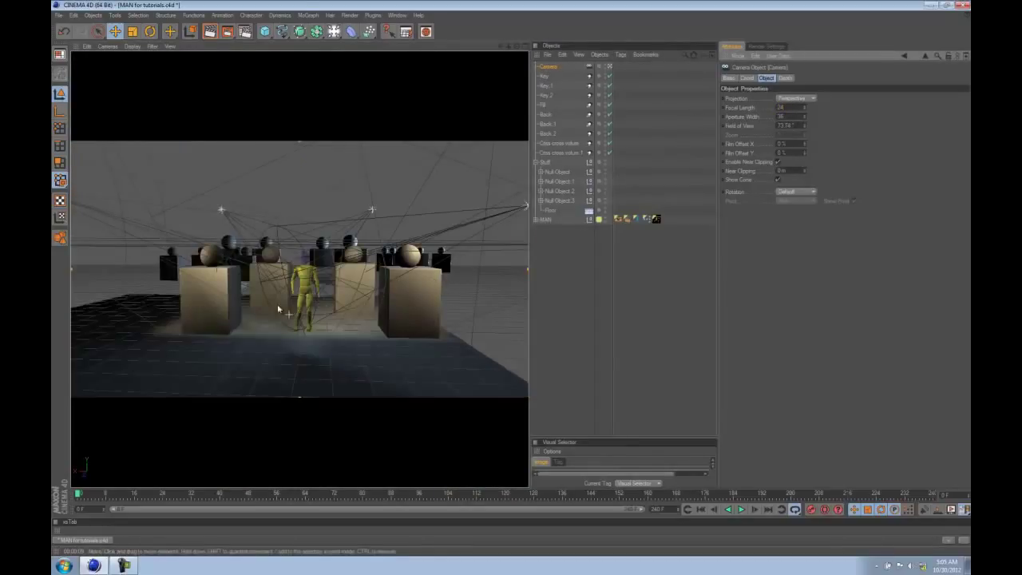
scroll(347, 324, "up", 5)
scroll(347, 324, "up", 2)
left_click(210, 31)
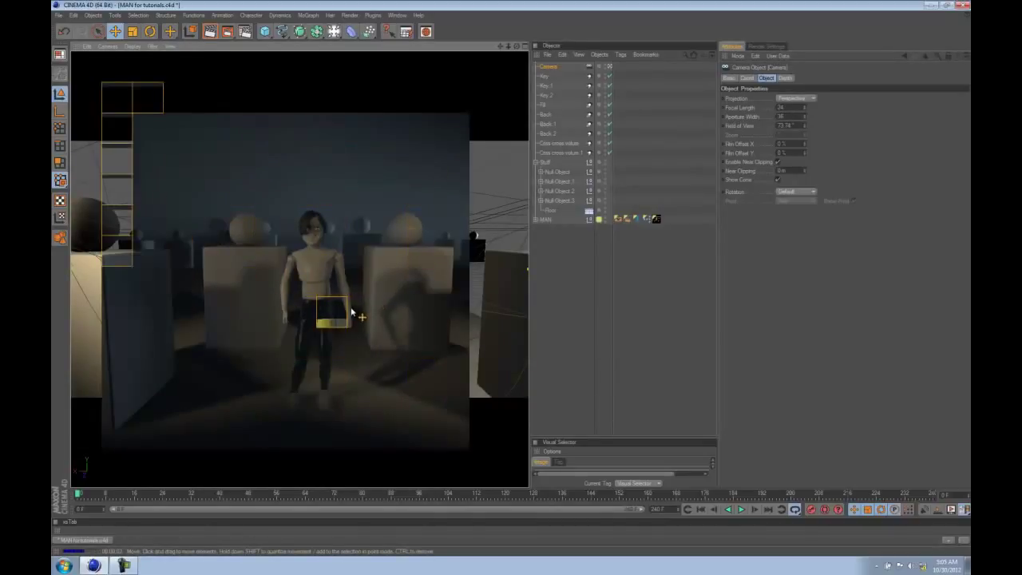
left_click(356, 352)
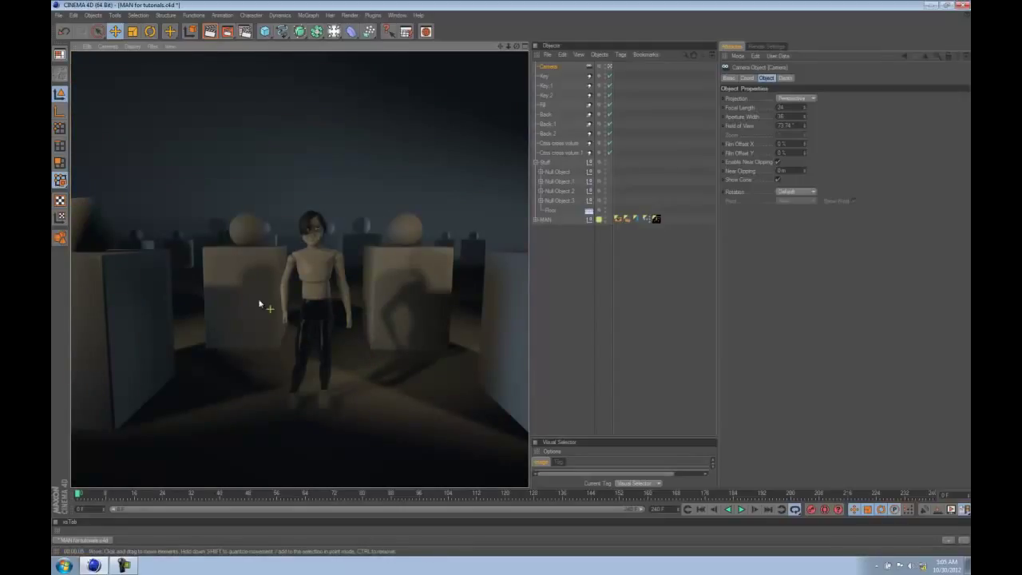
Turn on textures and turn off layer colors in the viewport display, and render the camera view
left_click(565, 279)
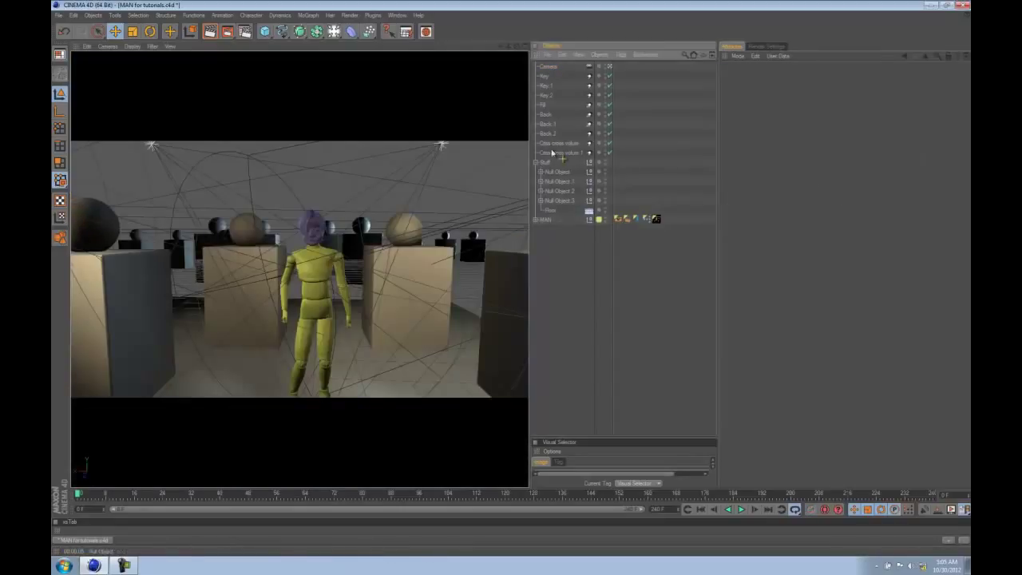
left_click(131, 47)
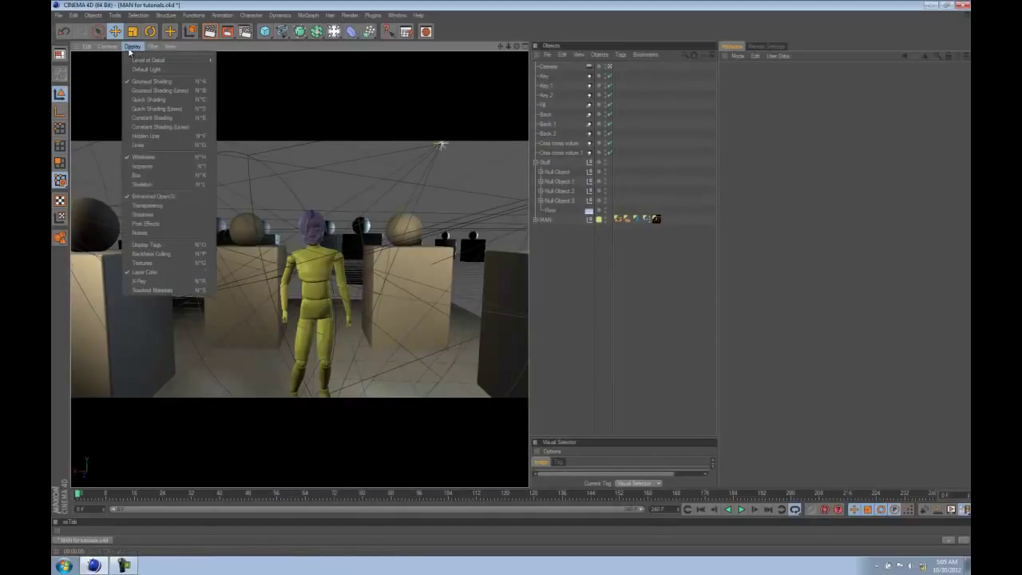
left_click(131, 52)
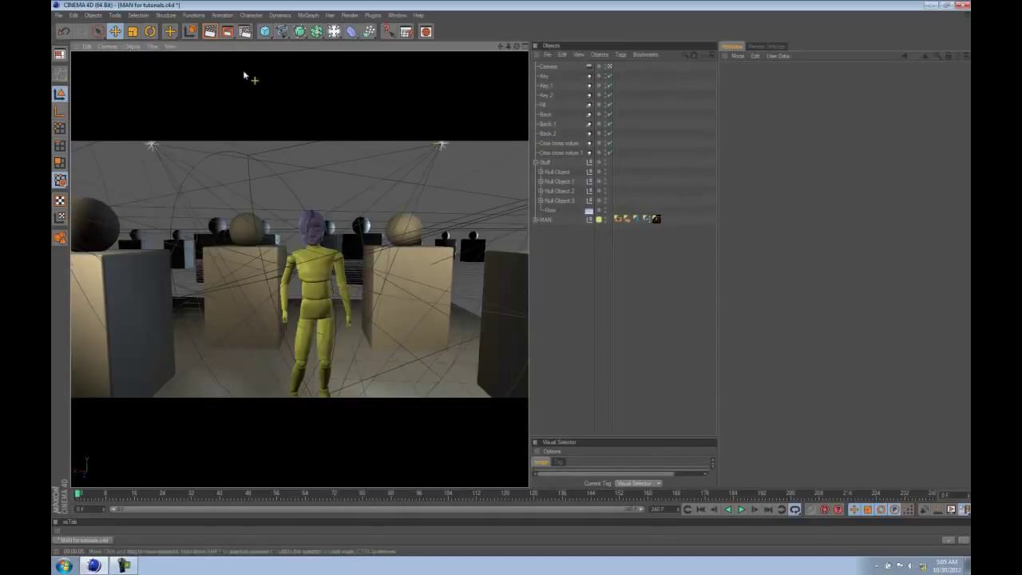
left_click(136, 50)
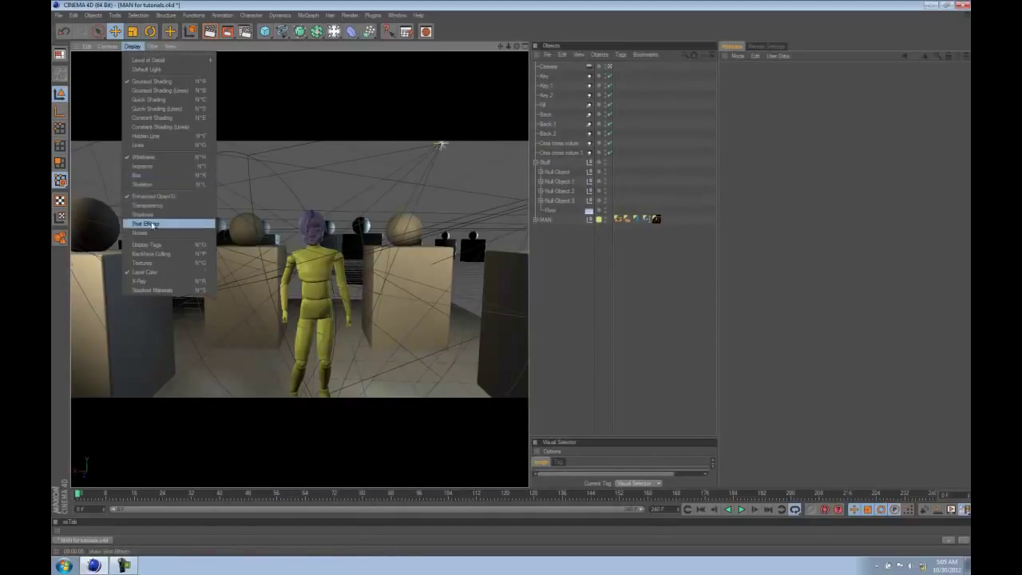
left_click(158, 262)
left_click(136, 48)
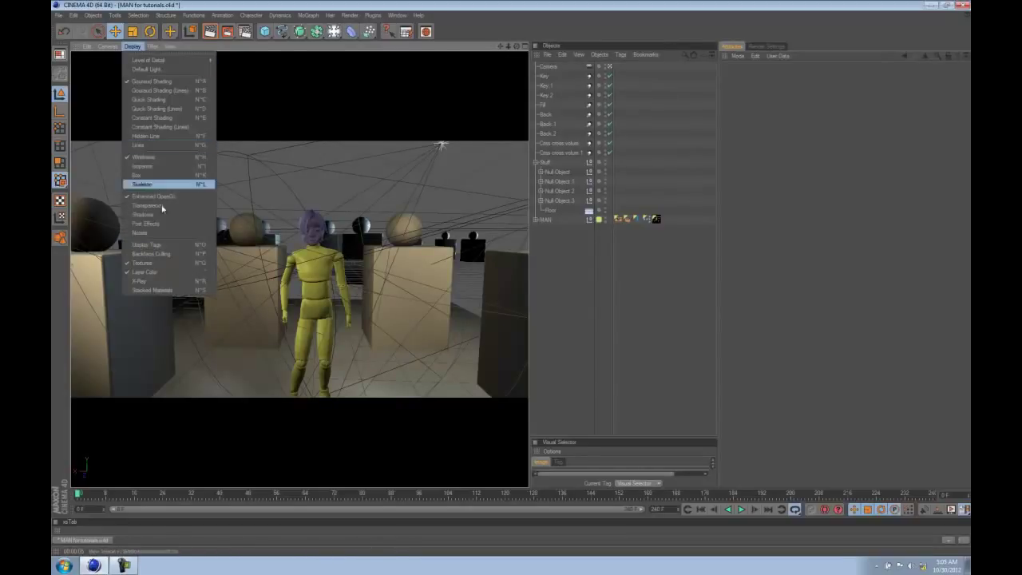
left_click(165, 273)
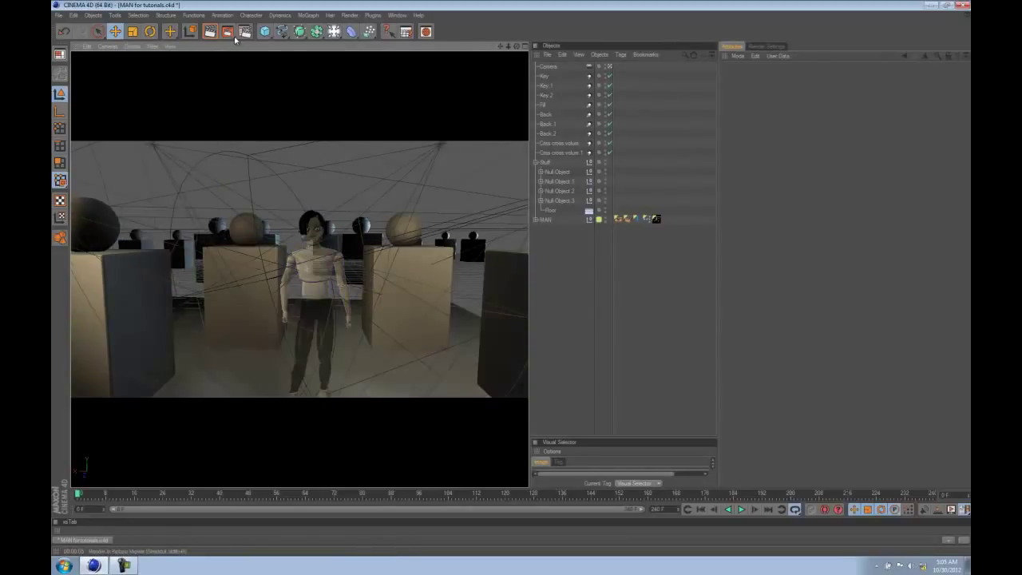
left_click(211, 33)
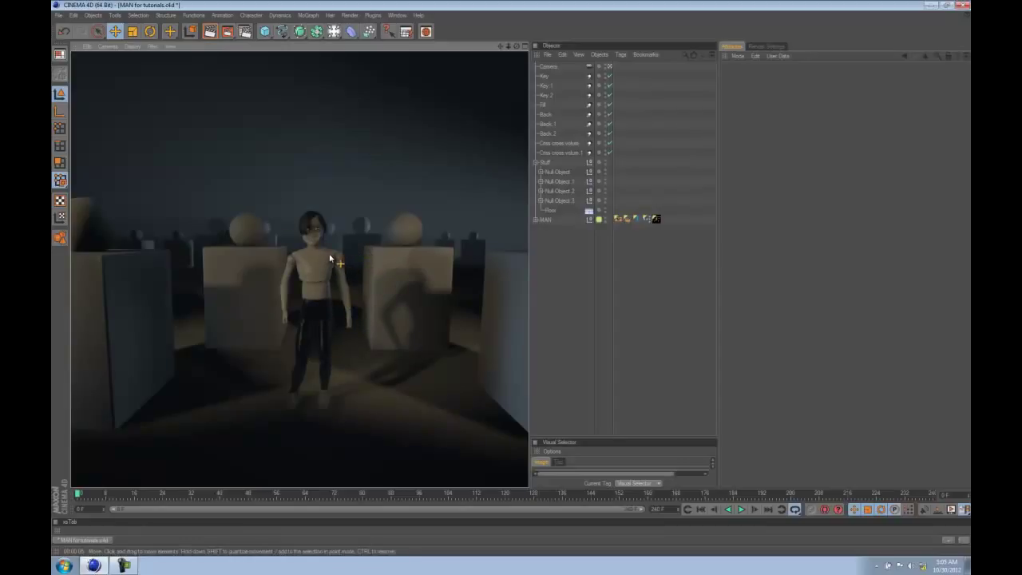
Show the Material Manager and create a new material
left_click(397, 16)
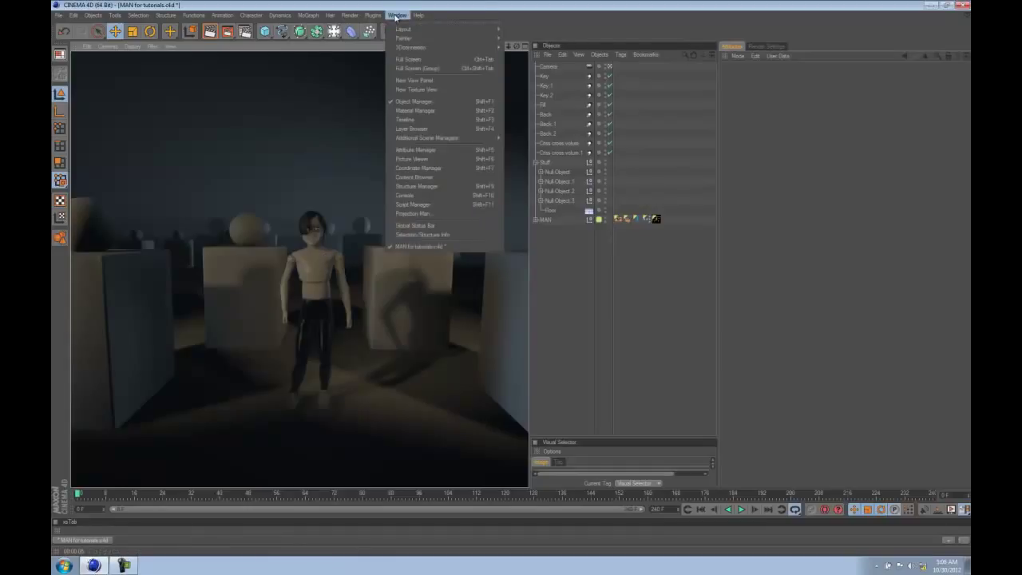
left_click(397, 16)
left_click(398, 16)
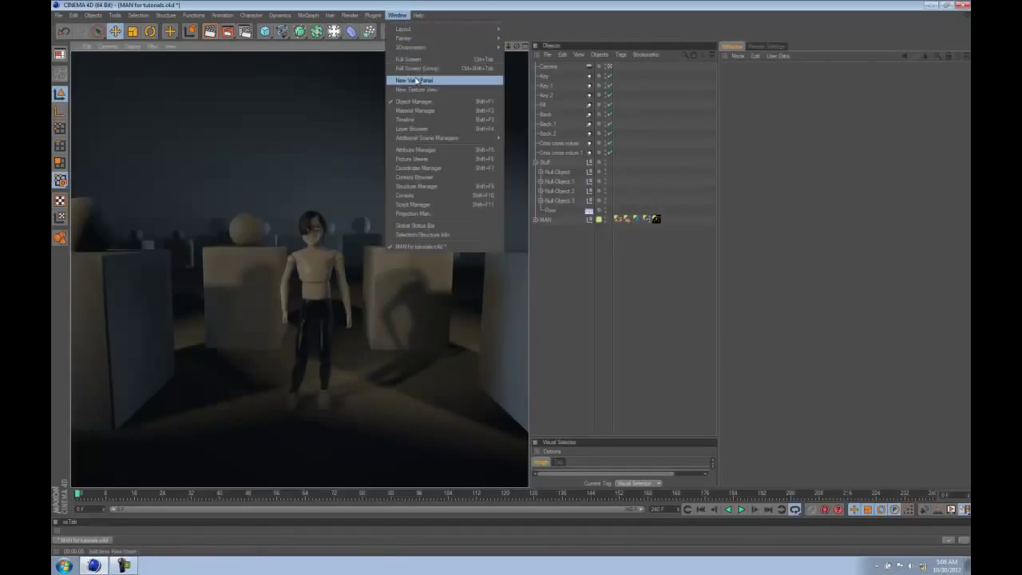
left_click(415, 110)
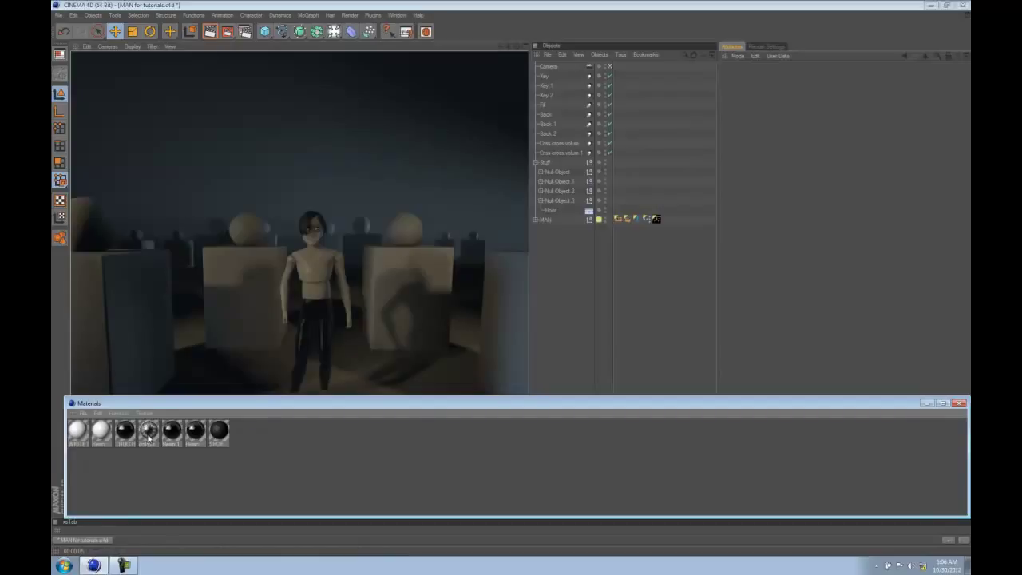
double_click(308, 465)
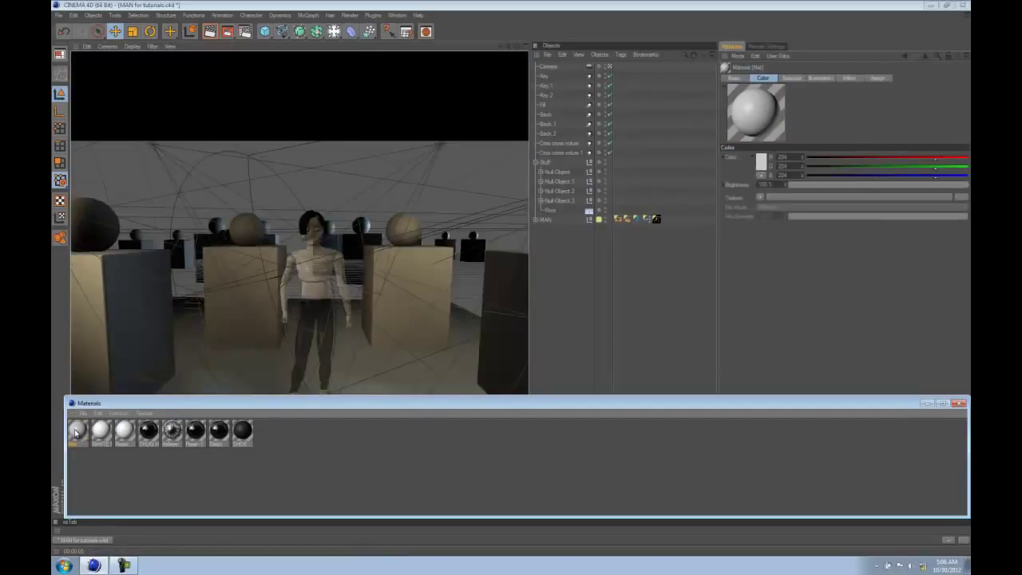
Change the new material's color to a muted red with green and blue at 54, and close its editor
double_click(77, 431)
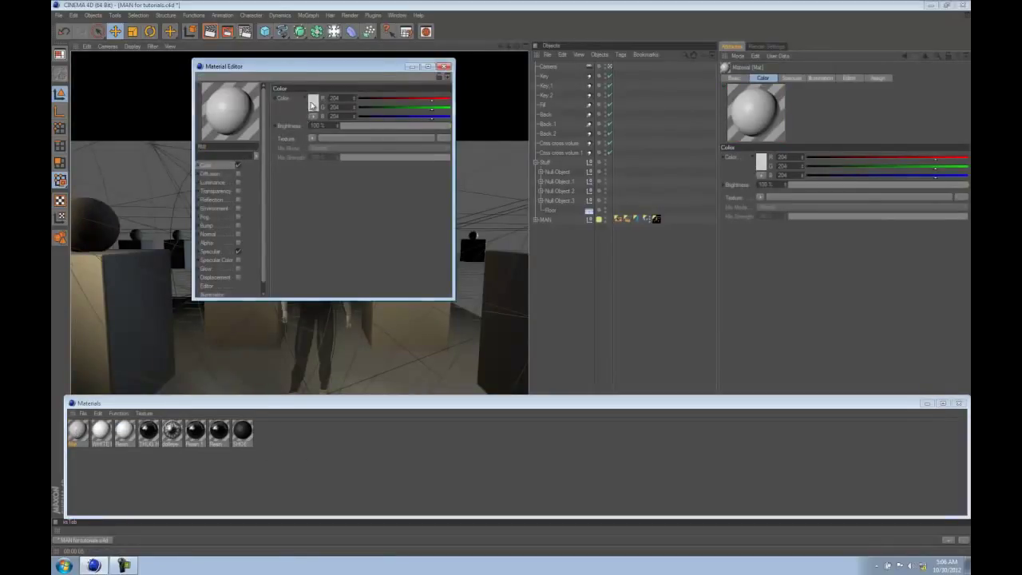
left_click(311, 102)
left_click(317, 87)
left_click(295, 141)
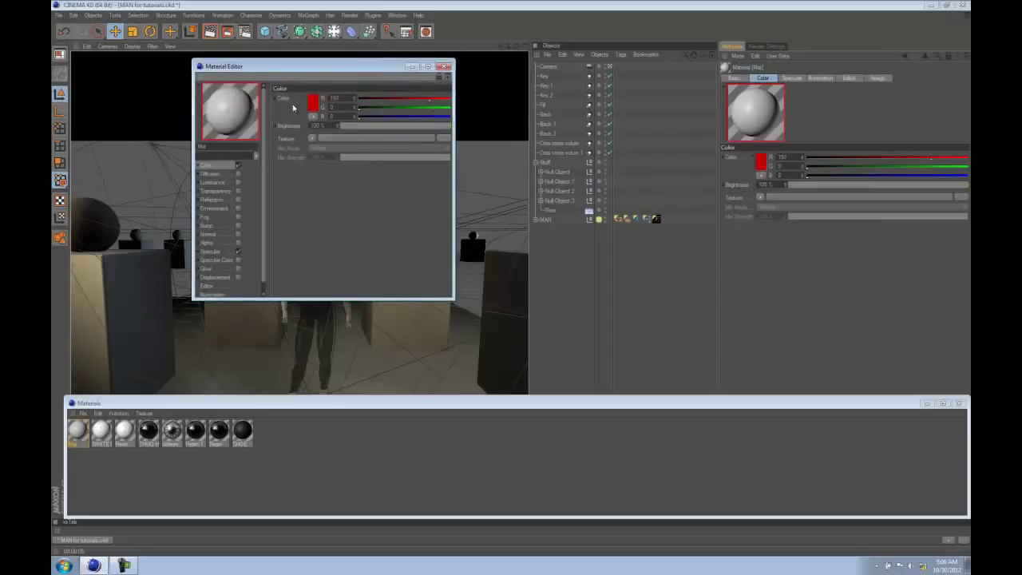
left_click_drag(289, 67, 375, 118)
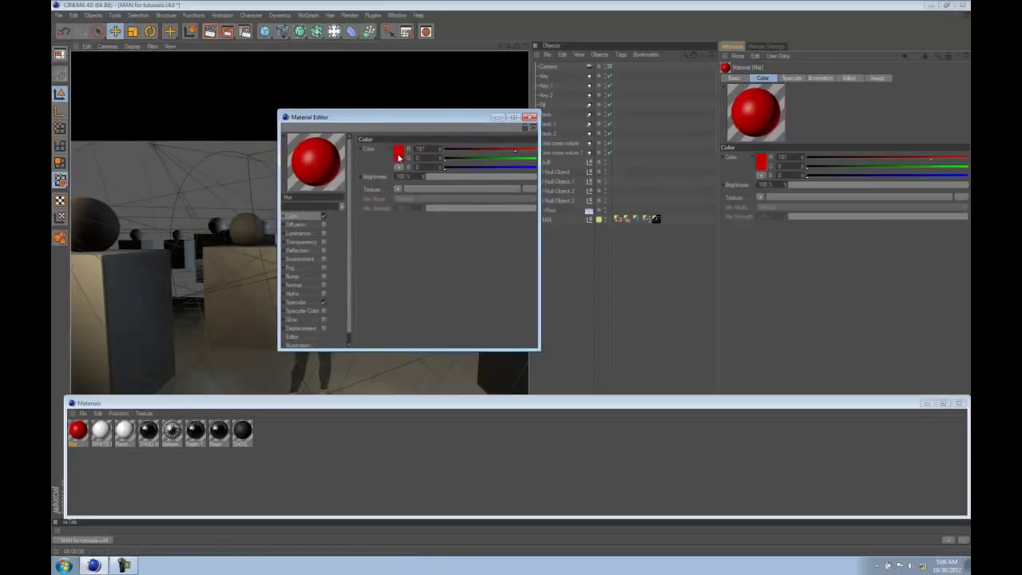
left_click(398, 153)
mouse_move(394, 169)
left_mouse_down()
mouse_move(394, 149)
mouse_move(371, 149)
mouse_move(381, 150)
left_mouse_up()
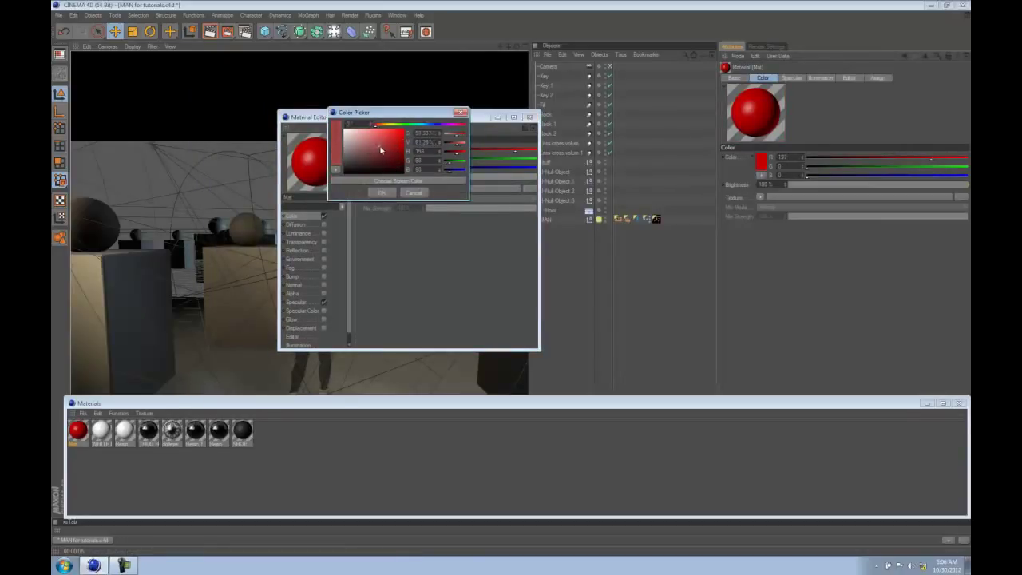
left_click(382, 192)
left_click(528, 118)
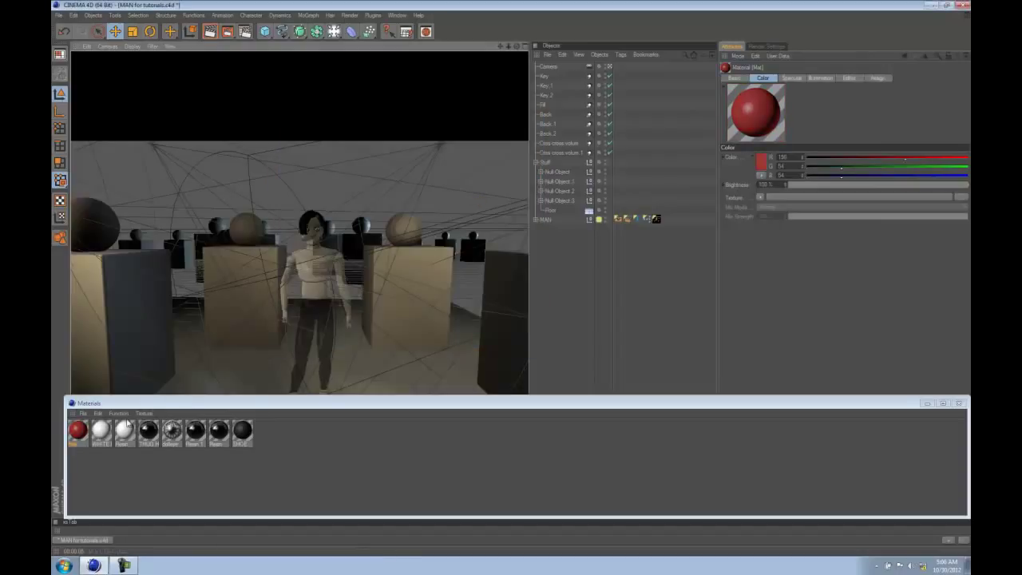
Apply the red material to the figure's chest, render the camera view and move the materials window off the image
left_click_drag(324, 266, 325, 268)
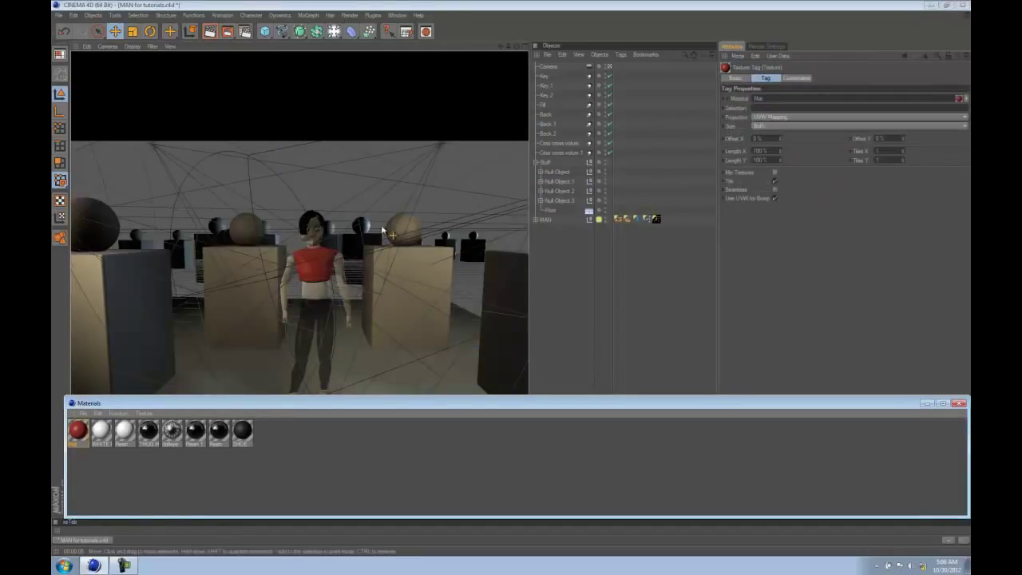
key("ctrl+r")
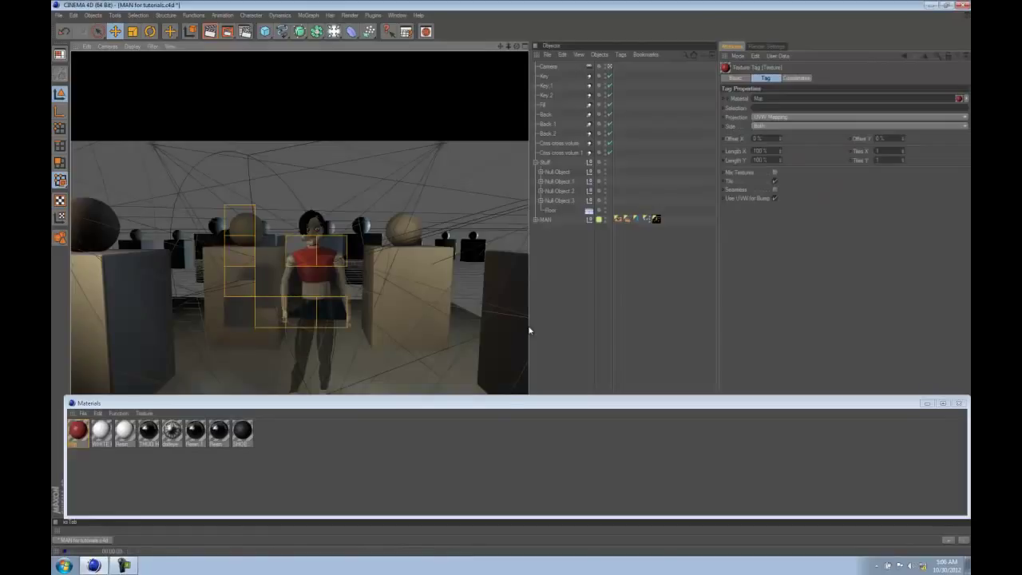
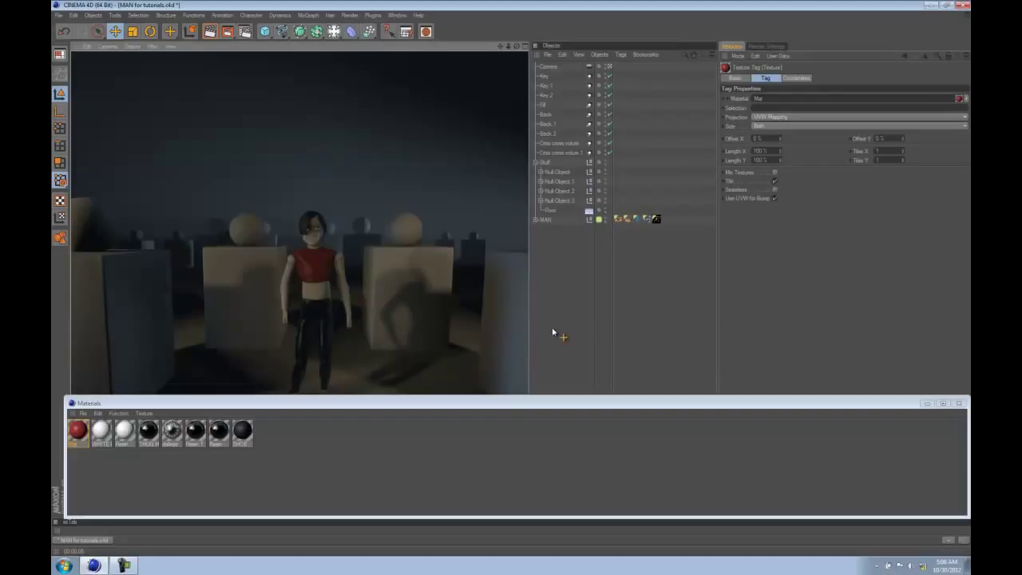
left_click_drag(508, 404, 505, 439)
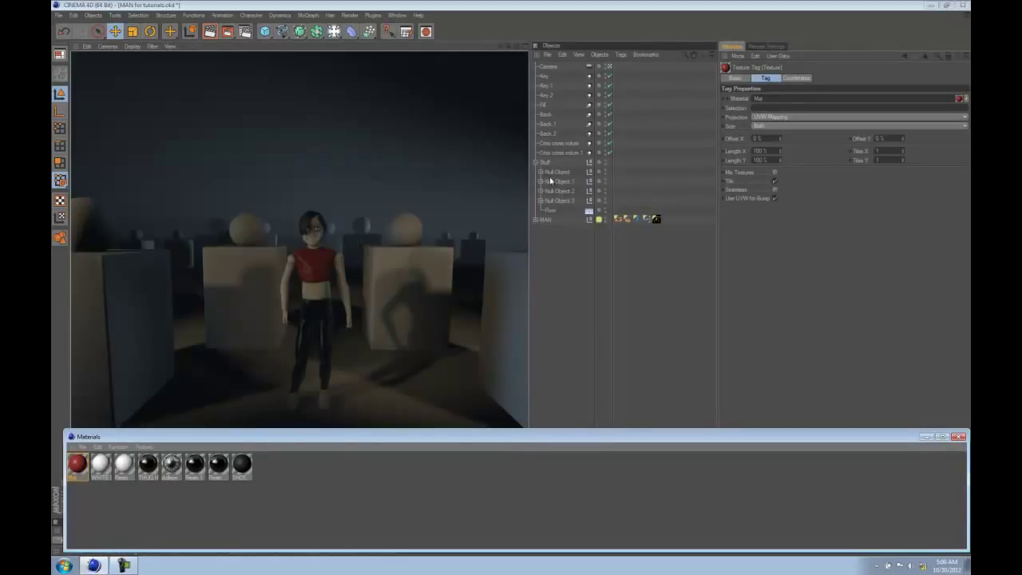
left_click(554, 68)
left_click(563, 88)
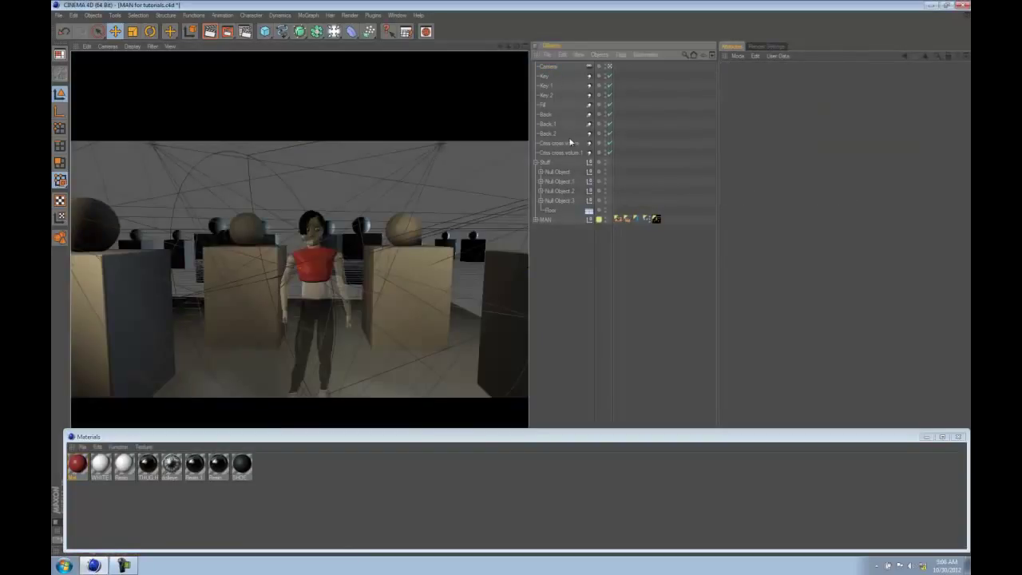
Change the Key light's color to pale green with red at 162 and green at 230, and render the camera view
left_click(547, 86)
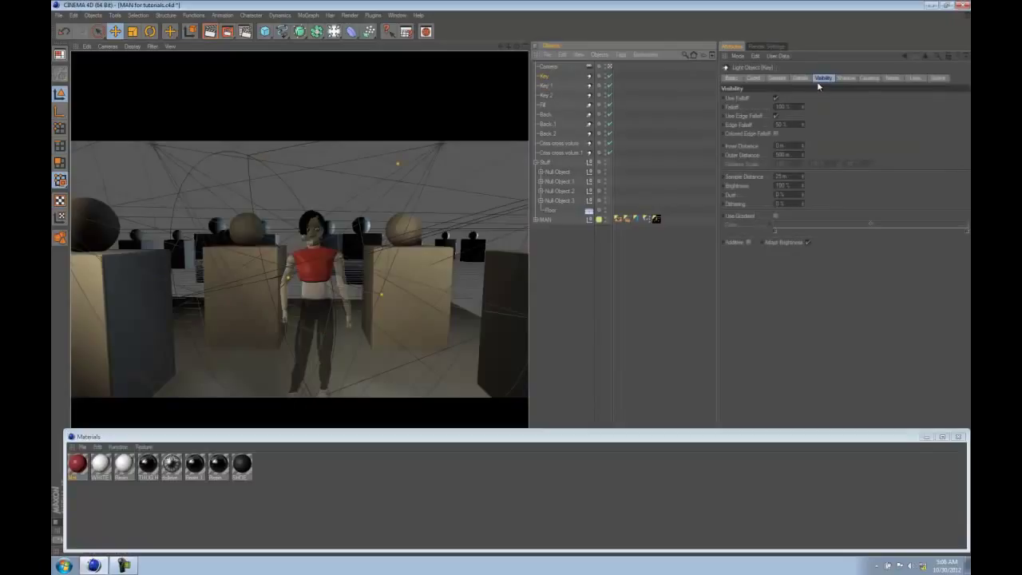
left_click(777, 78)
left_click(763, 108)
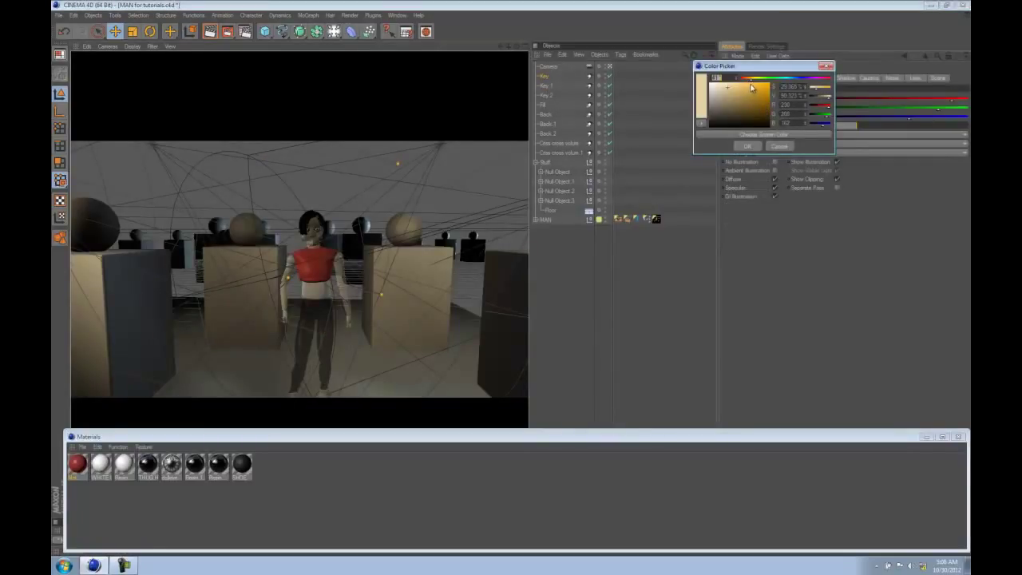
left_click(765, 80)
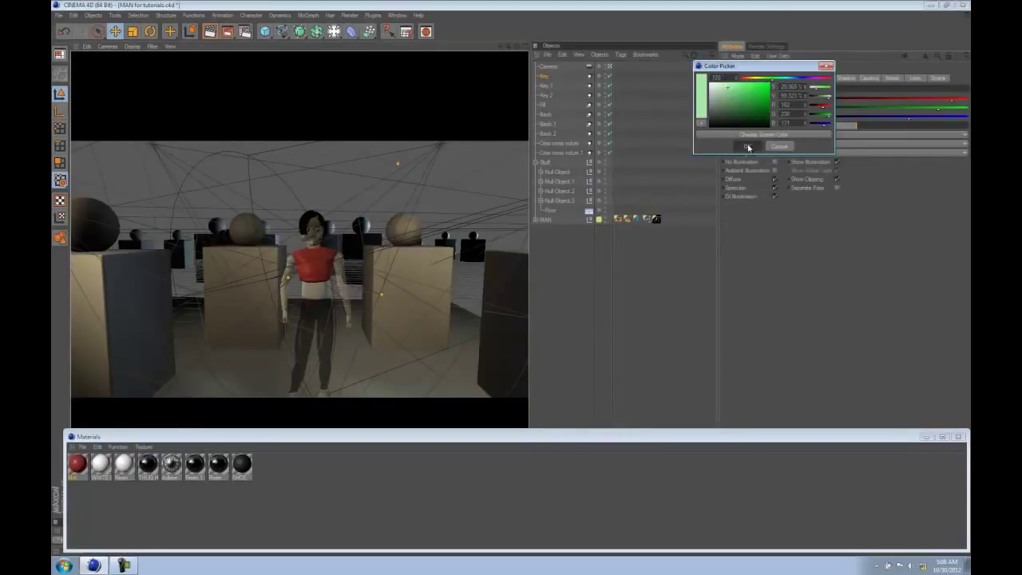
left_click(747, 146)
left_click(208, 32)
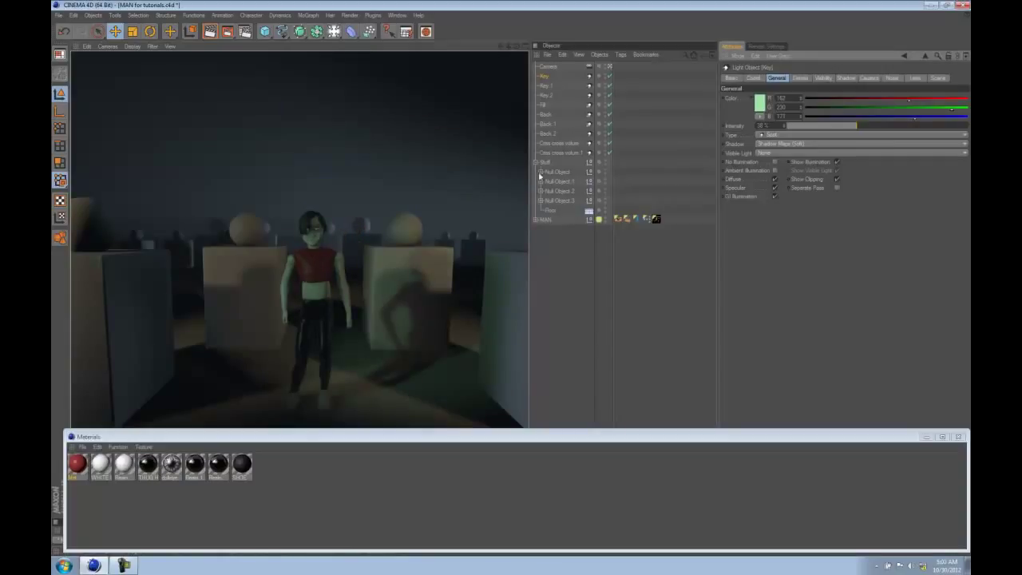
Set the Key light's color to a warm pale yellow of RGB 230, 217, 162, select the red material and render the camera view
left_click(757, 110)
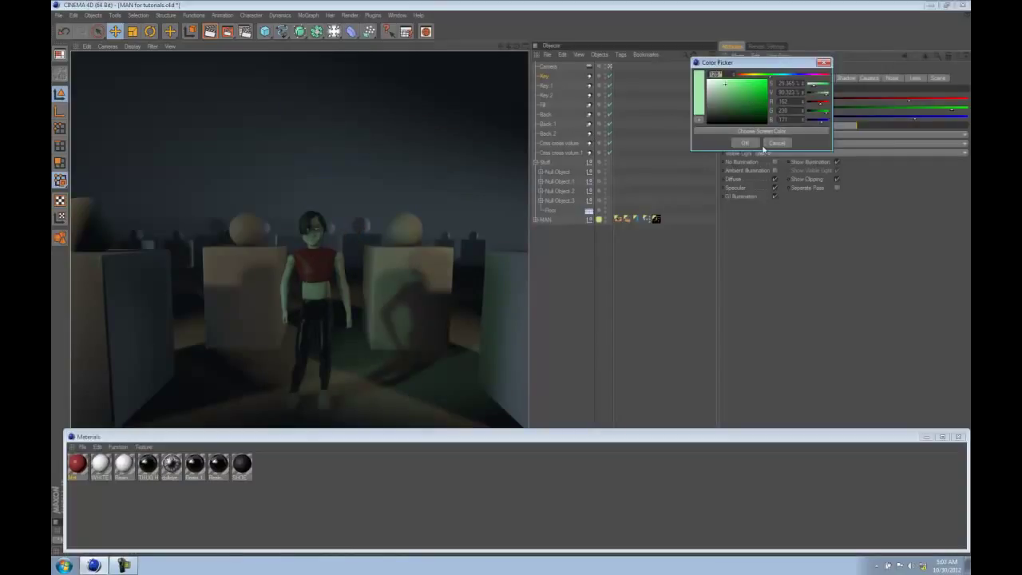
mouse_move(755, 77)
left_mouse_down()
mouse_move(741, 77)
mouse_move(749, 82)
left_mouse_up()
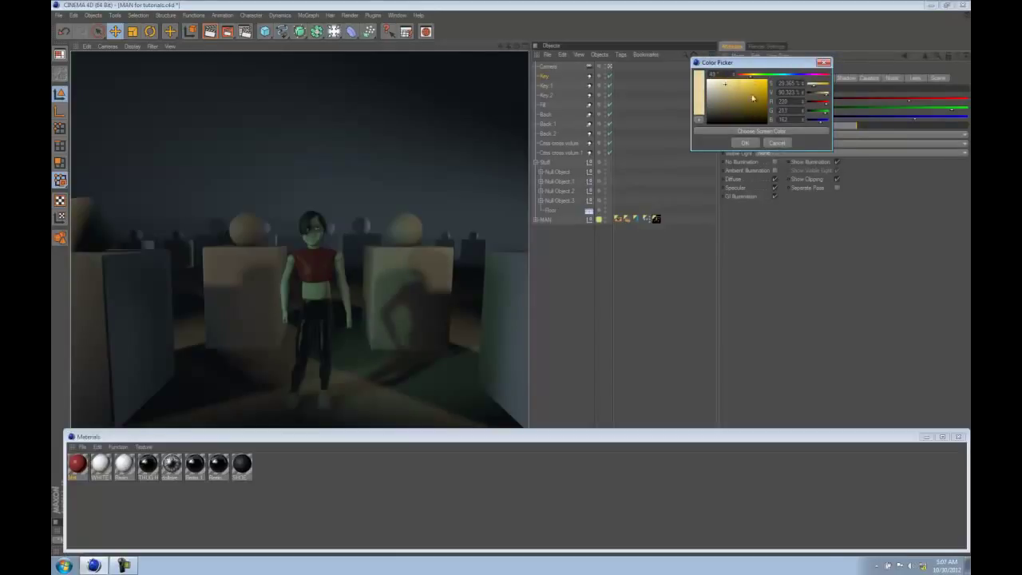
left_click(750, 142)
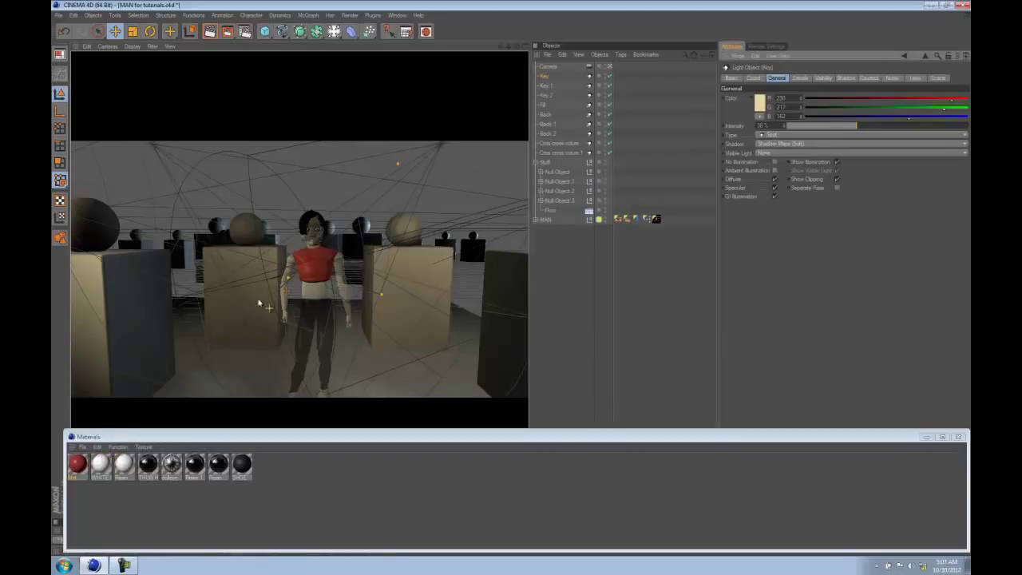
left_click(75, 464)
left_click(210, 32)
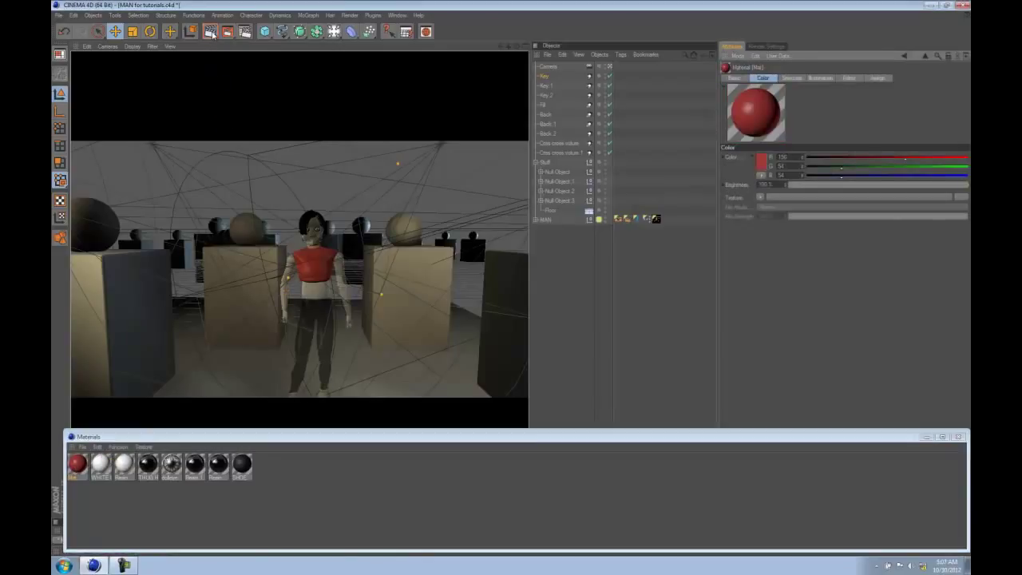
Delete the red material from the scene and render the view to preview the figure without it
key("ctrl+r")
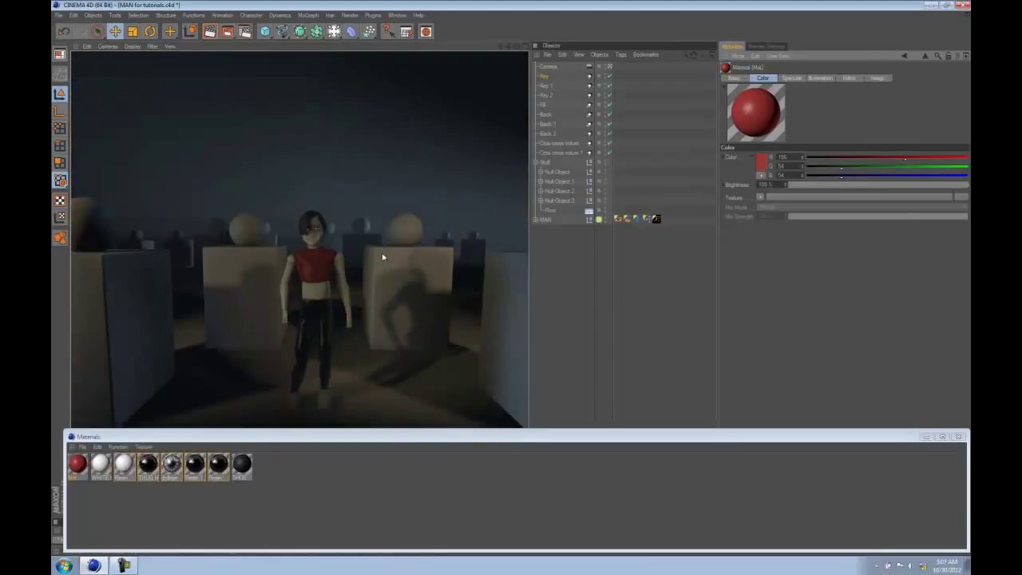
left_click(79, 468)
key("Delete")
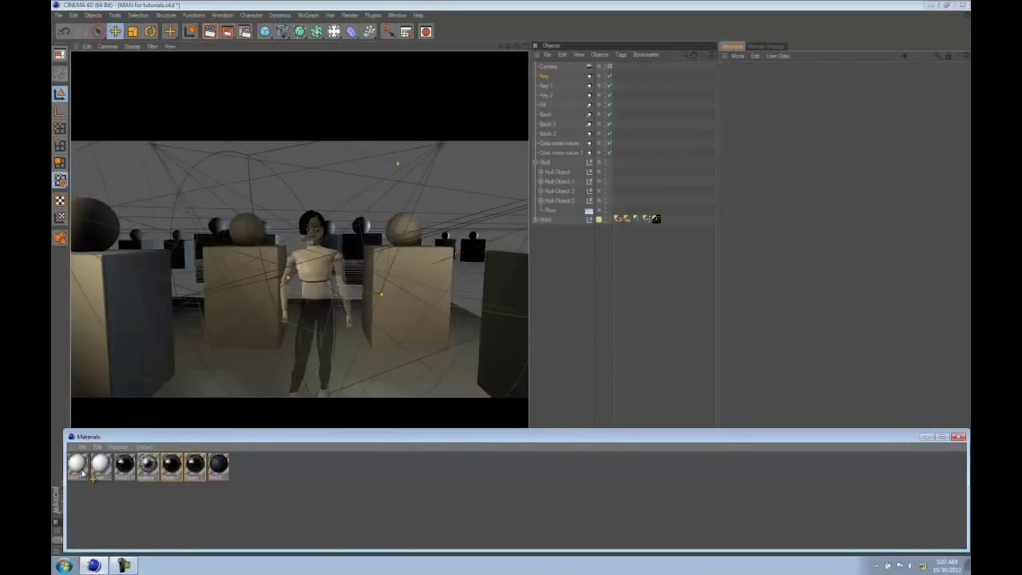
left_click(581, 241)
left_click(209, 31)
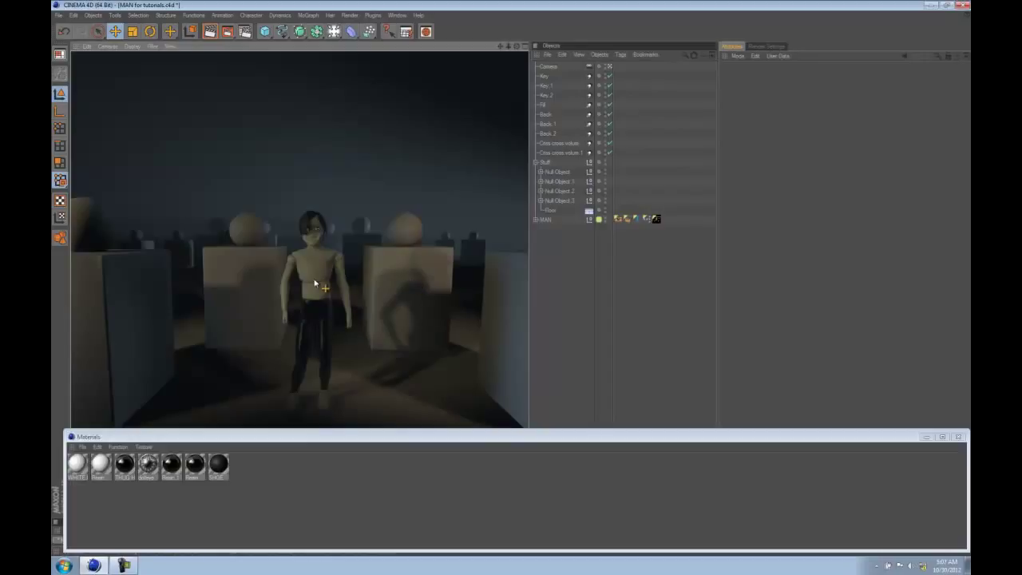
Collapse the Stuff group and render the reframed camera view
mouse_move(318, 283)
right_mouse_down("alt")
mouse_move(243, 289)
mouse_move(282, 273)
right_mouse_up("alt")
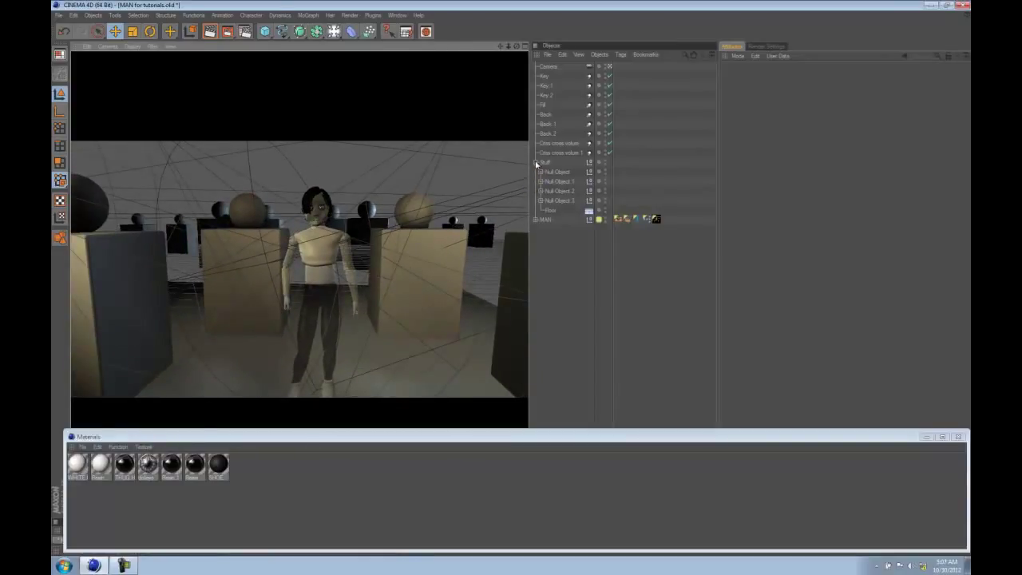
left_click(535, 162)
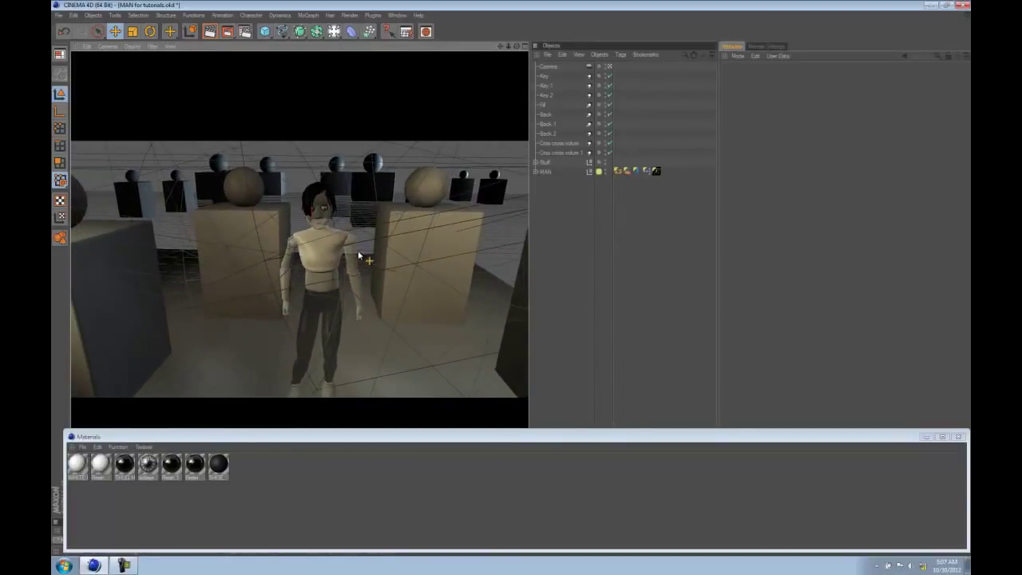
left_click(548, 78)
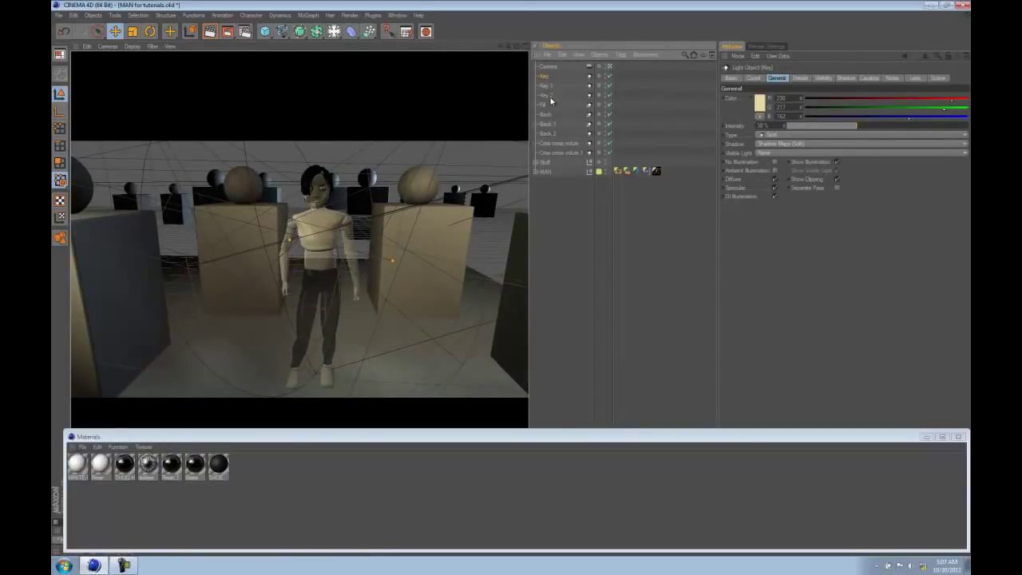
left_click(548, 96, "shift")
left_click(580, 212)
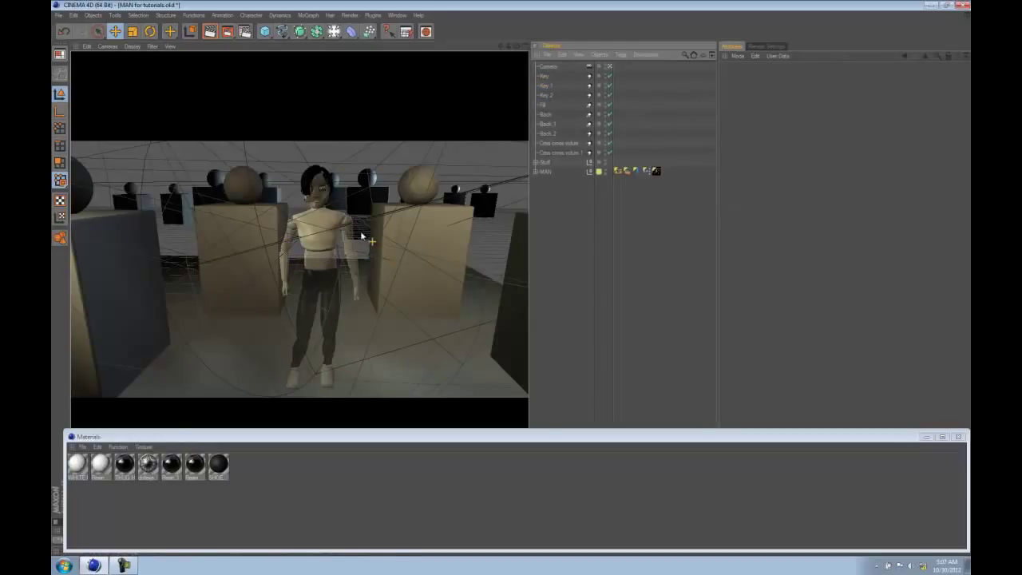
left_click_drag(358, 228, 301, 216, "alt")
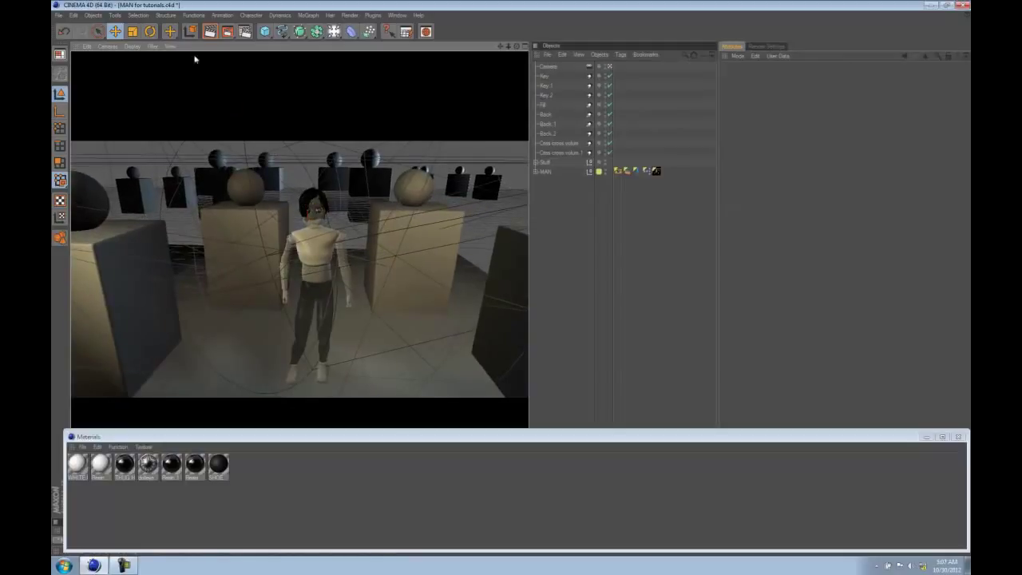
left_click(210, 32)
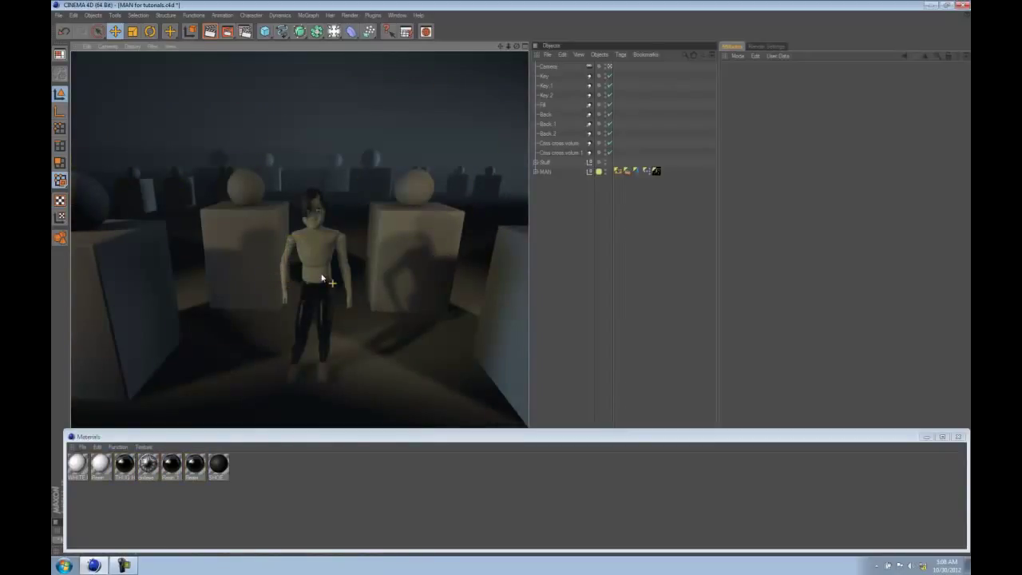
Disable the Key, Key 1 and Key 2 lights and render the camera view without them
left_click(551, 86)
left_click(548, 87, "shift")
left_click(546, 96, "shift")
left_click(547, 104, "shift")
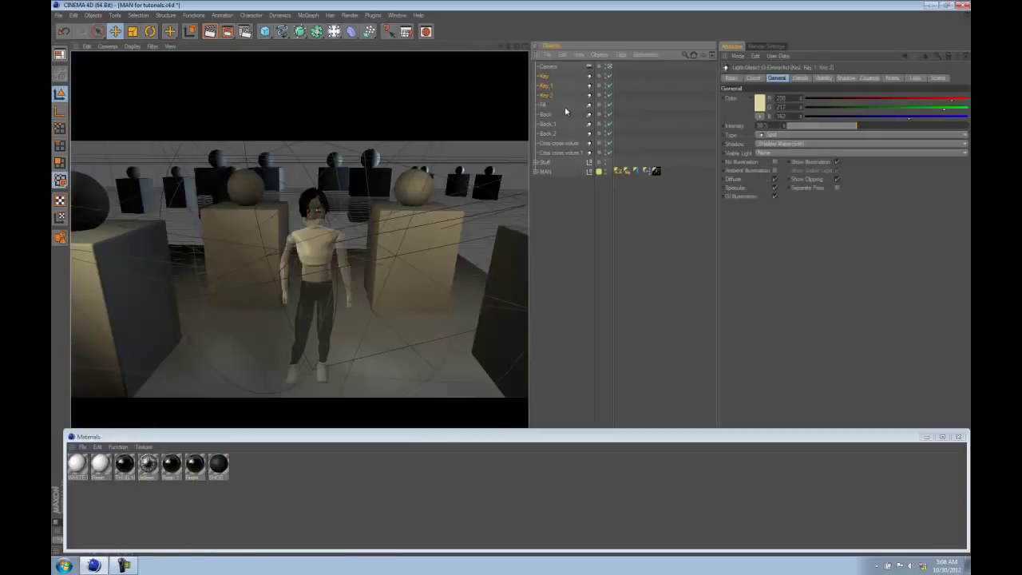
left_click(545, 104)
key("F2")
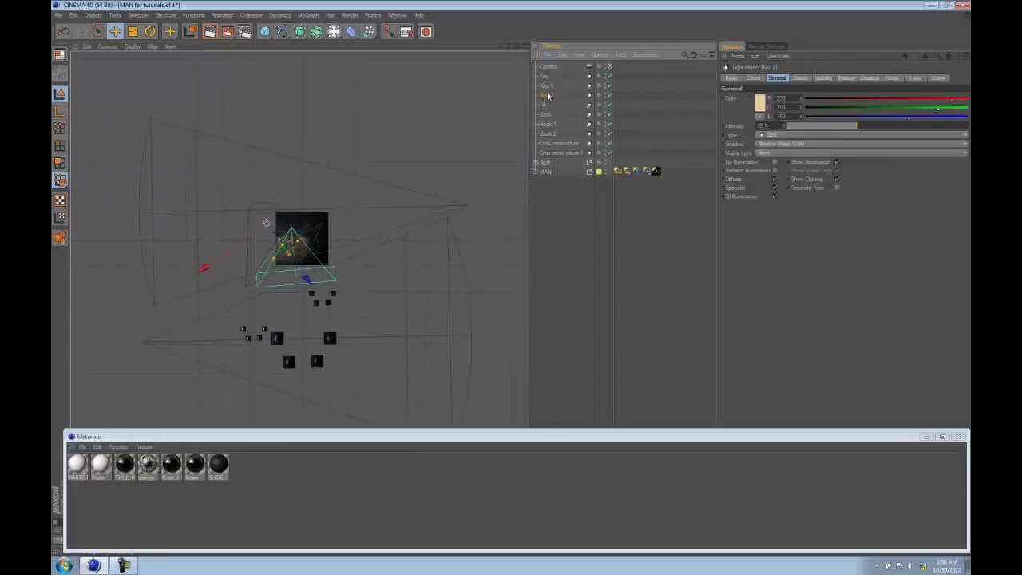
left_click(548, 85, "shift")
left_click(546, 76, "shift")
left_click(609, 76)
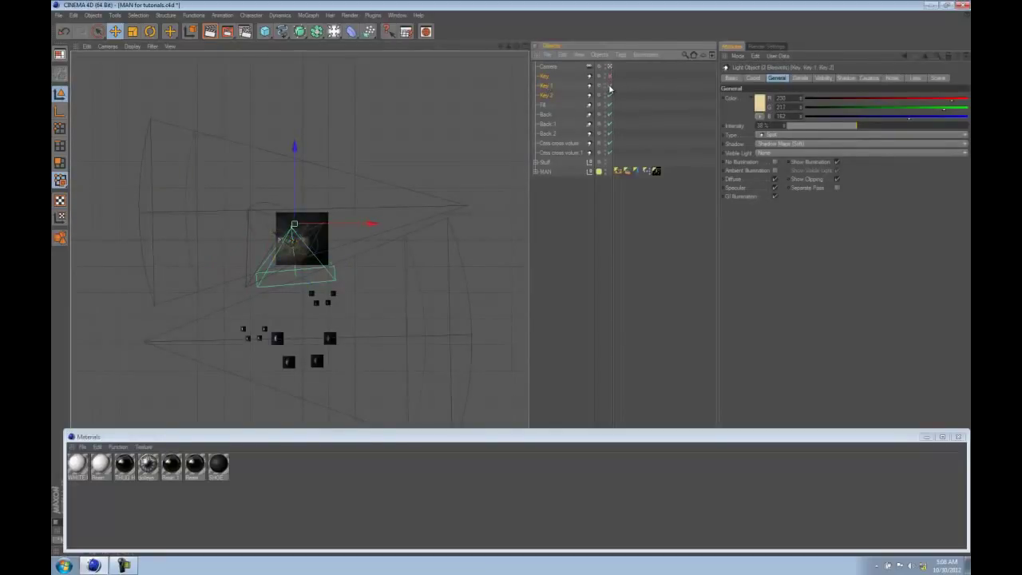
left_click(609, 85)
left_click(610, 95)
key("ctrl+r")
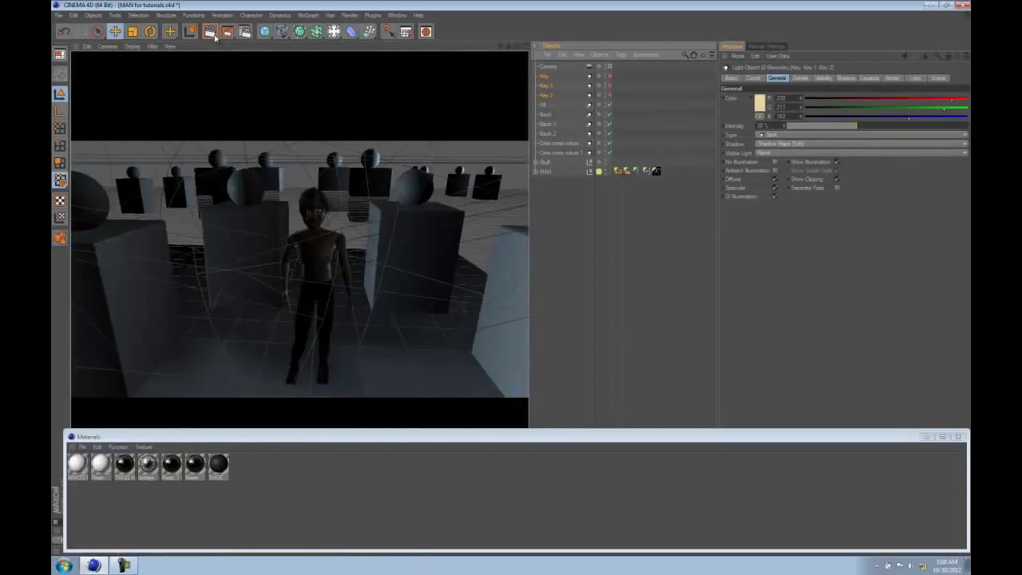
left_click(208, 34)
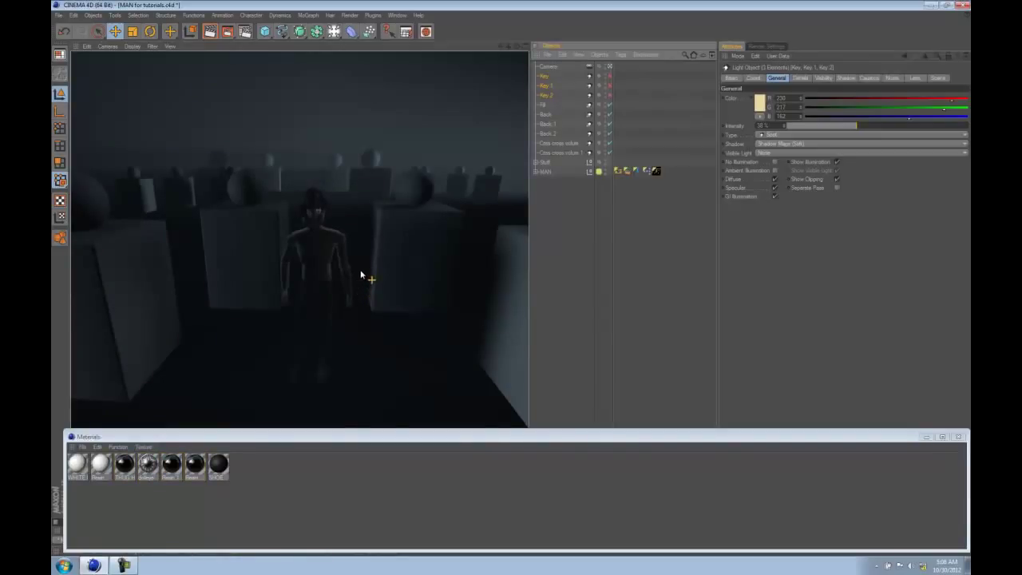
Add a new omni light and set its color to a warm yellow-orange, RGB 241, 207, 135
middle_click_drag(369, 279, 380, 245, "alt")
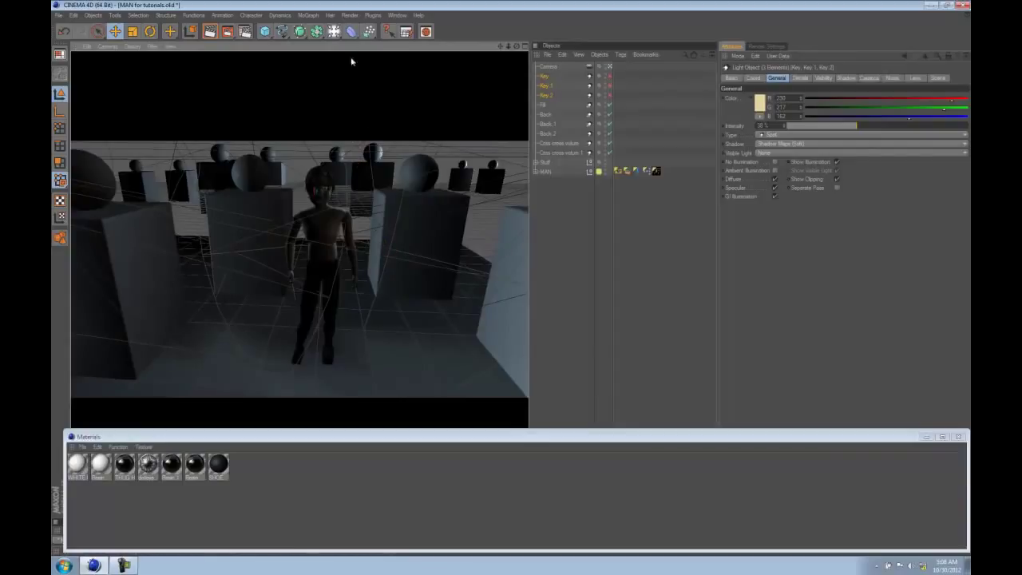
left_click(334, 32)
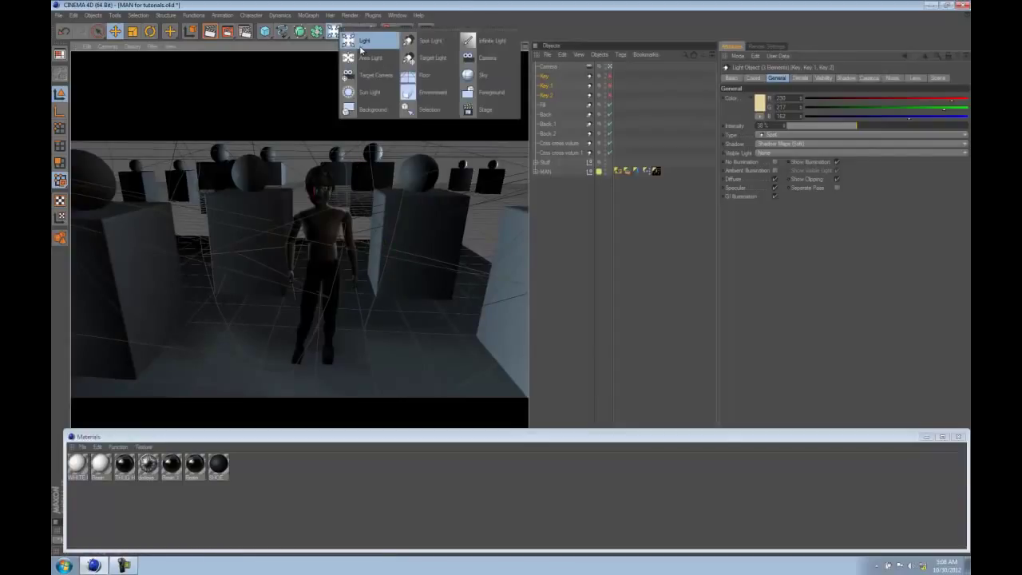
left_click(360, 49)
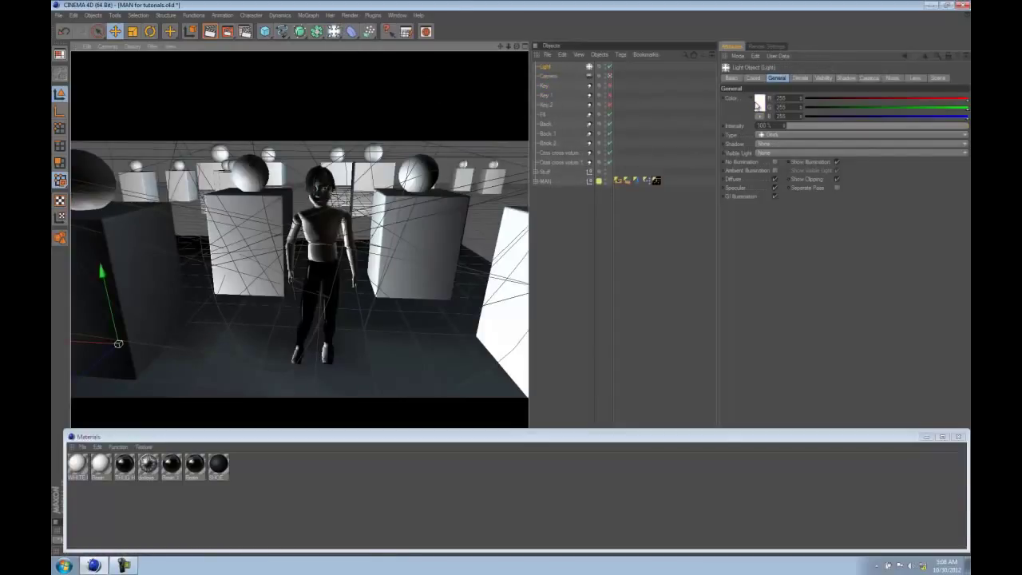
left_click(757, 105)
left_click(748, 74)
left_click(722, 85)
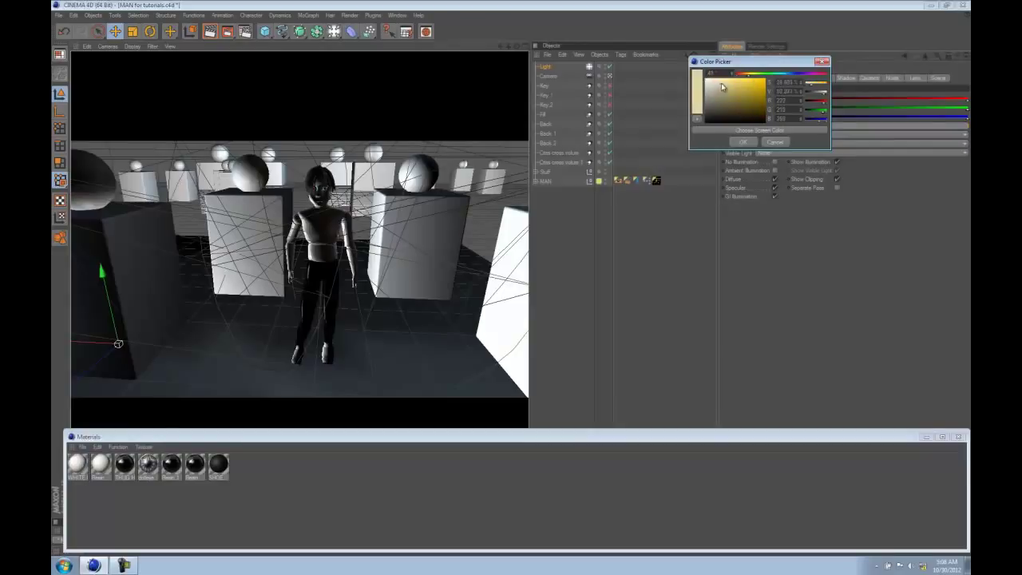
left_click_drag(723, 86, 748, 81)
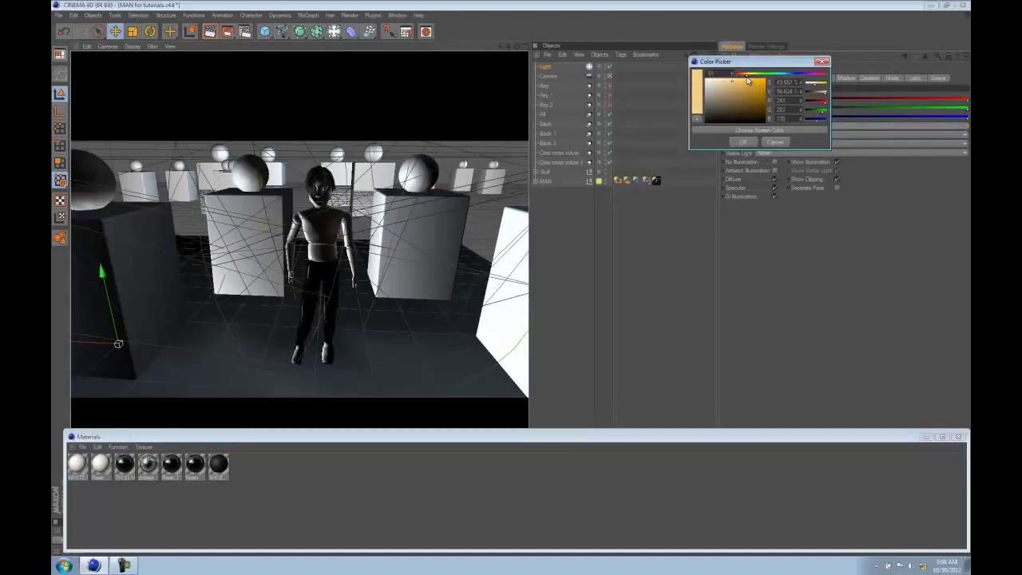
left_click(743, 142)
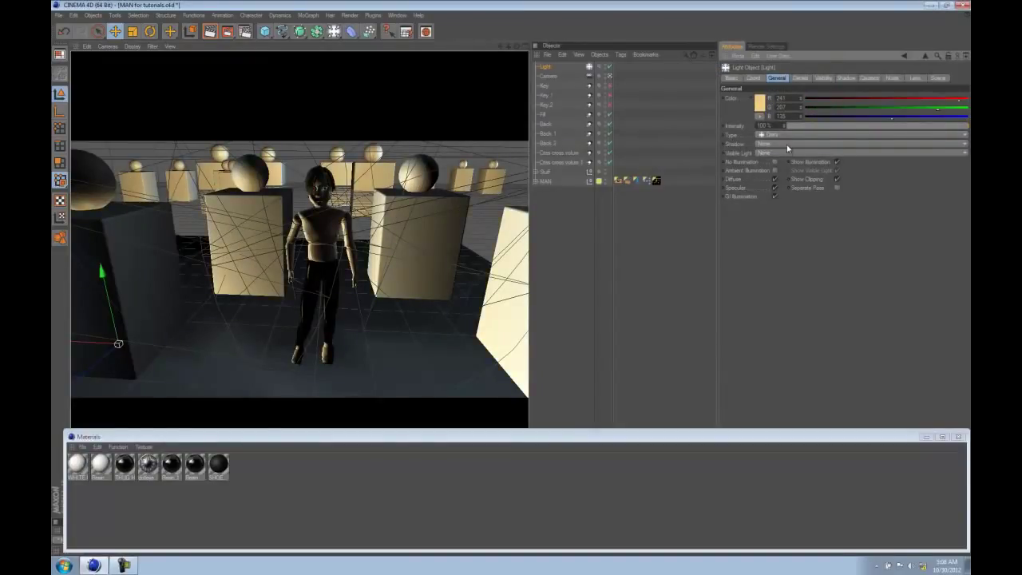
Set the new light's visibility dust to 100%
left_click(822, 78)
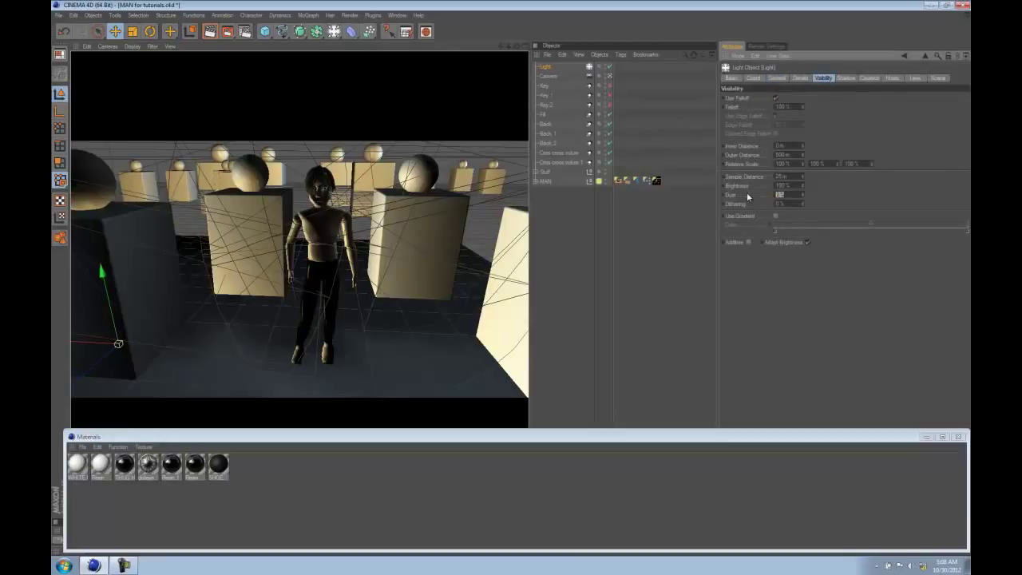
type("100")
key("Return")
Set the new light's falloff to Inverse Square
key("F2")
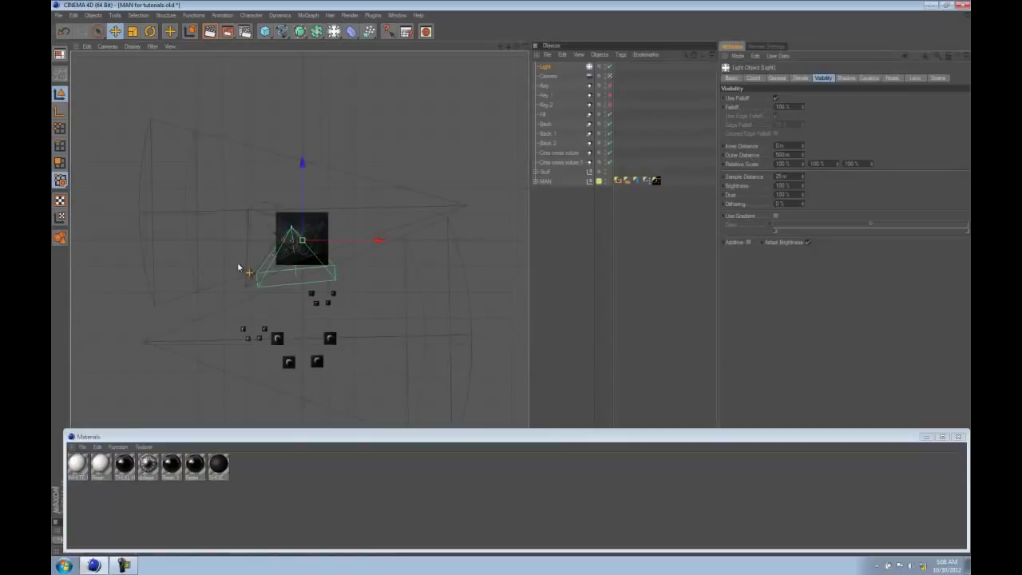
right_click_drag(239, 268, 447, 216, "alt")
middle_click_drag(379, 205, 378, 265, "alt")
right_click_drag(378, 264, 506, 223, "alt")
scroll(508, 224, "up", 1)
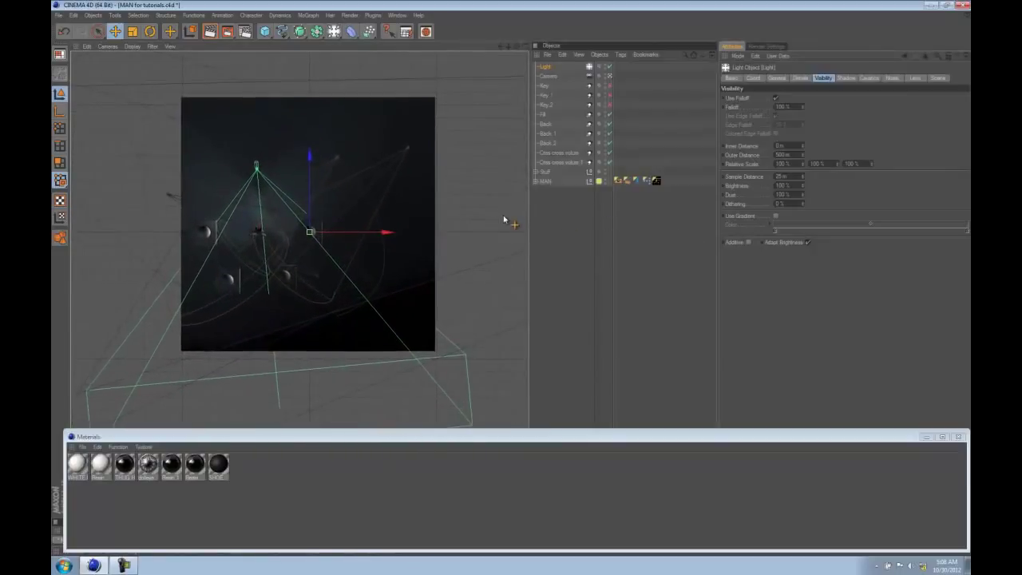
left_click(799, 78)
left_click(798, 157)
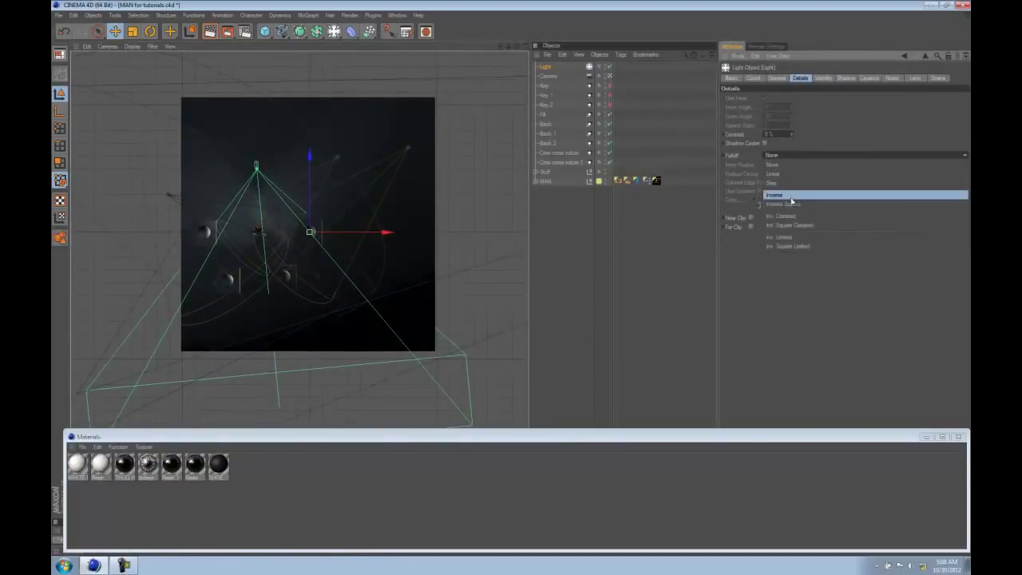
left_click(764, 198)
scroll(368, 235, "up", 2)
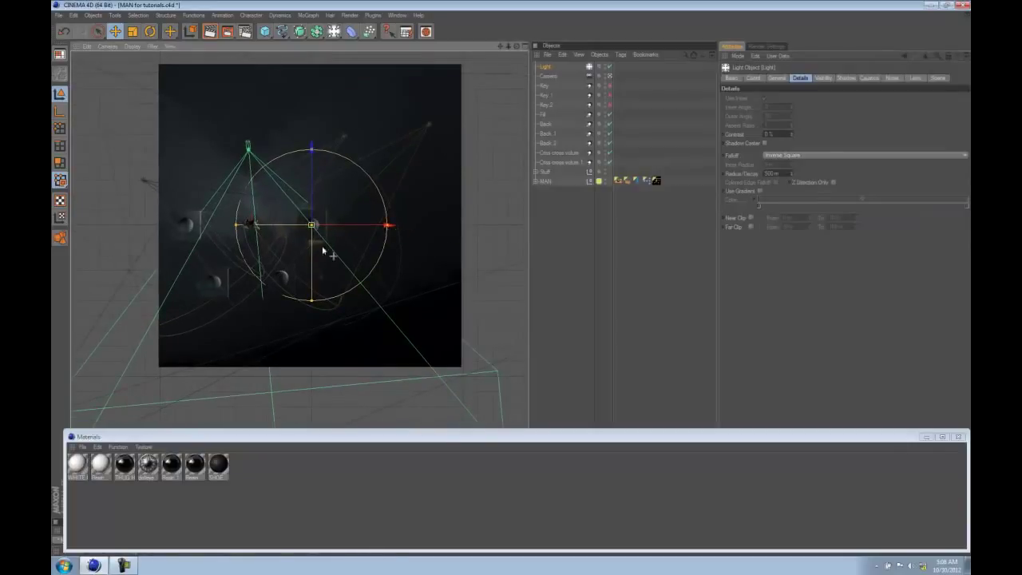
Shrink the light's falloff radius to about 244 m and place the light beside the figure, raised to about hip height
scroll(448, 249, "up", 3)
left_click_drag(467, 216, 399, 237)
left_click_drag(391, 189, 258, 161)
key("F1")
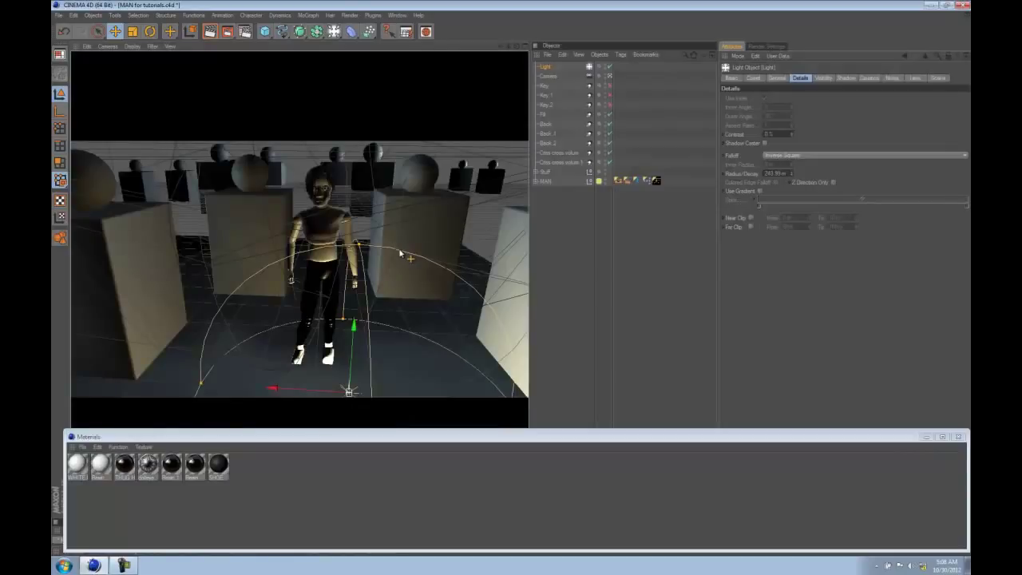
mouse_move(402, 251)
left_mouse_down()
mouse_move(385, 201)
mouse_move(327, 164)
left_mouse_up()
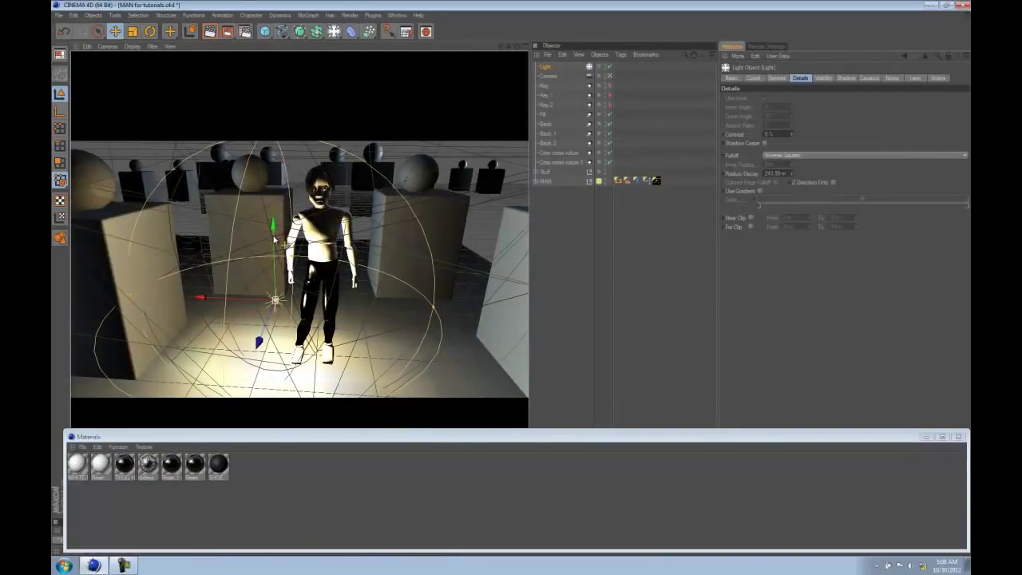
left_click_drag(272, 231, 271, 198)
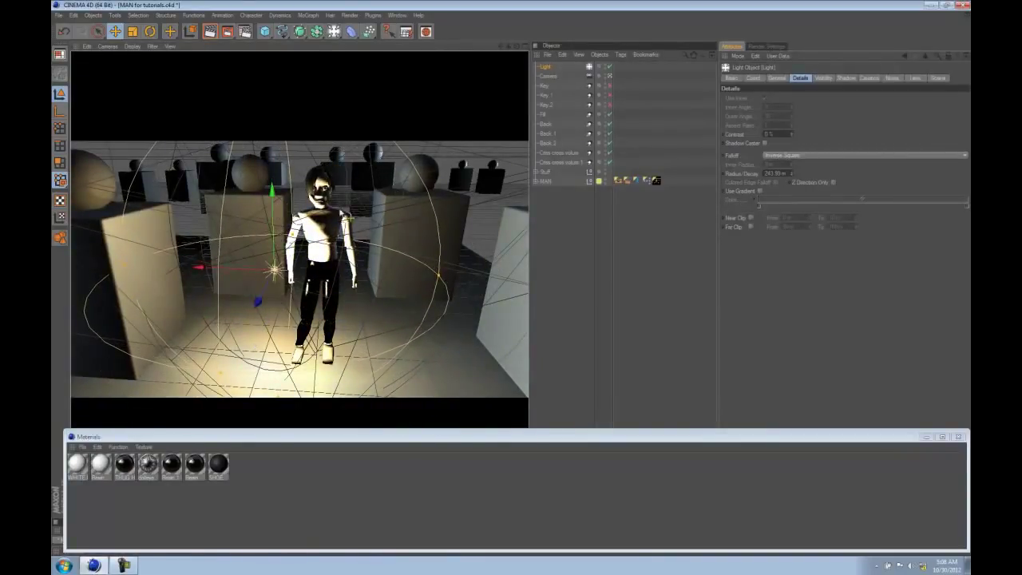
Show the MAN rig's visual selector at a usable size and select its R_hand control
left_click(657, 180)
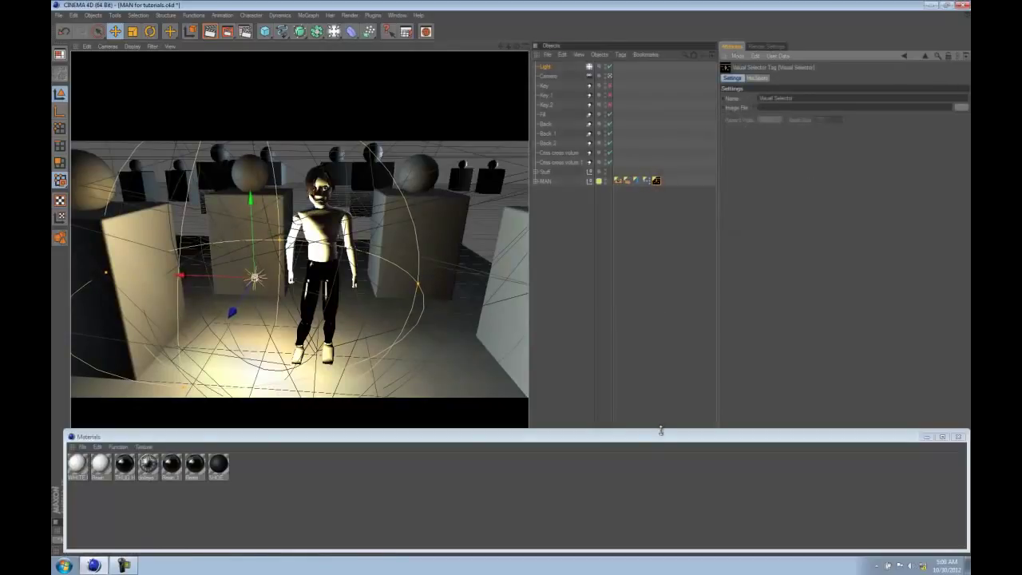
left_click_drag(661, 430, 620, 482)
left_click_drag(620, 438, 620, 278)
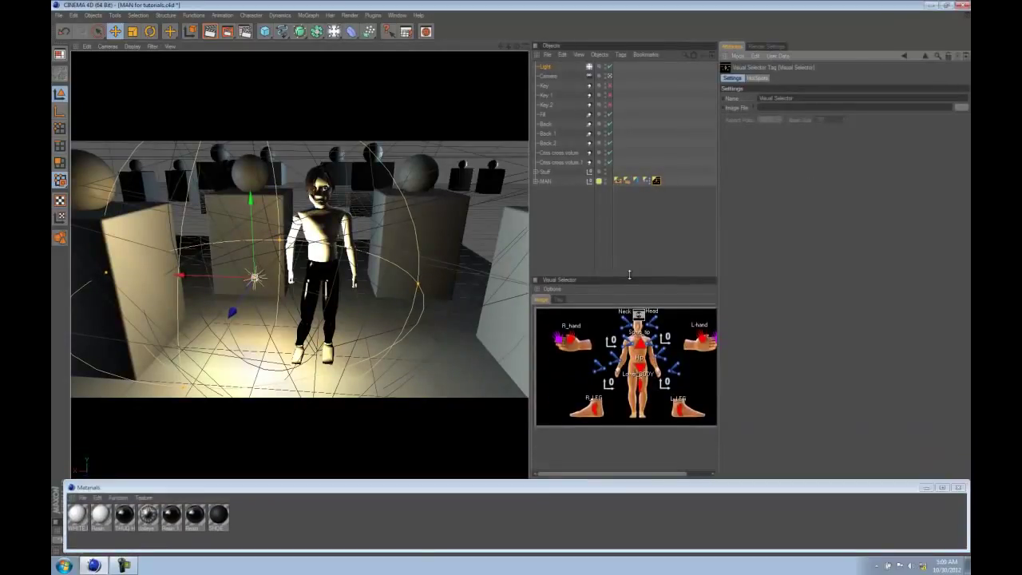
left_click(570, 338)
Raise the figure's right hand forward in front of its body, to about waist height, using the selected R_hand control
key("F1")
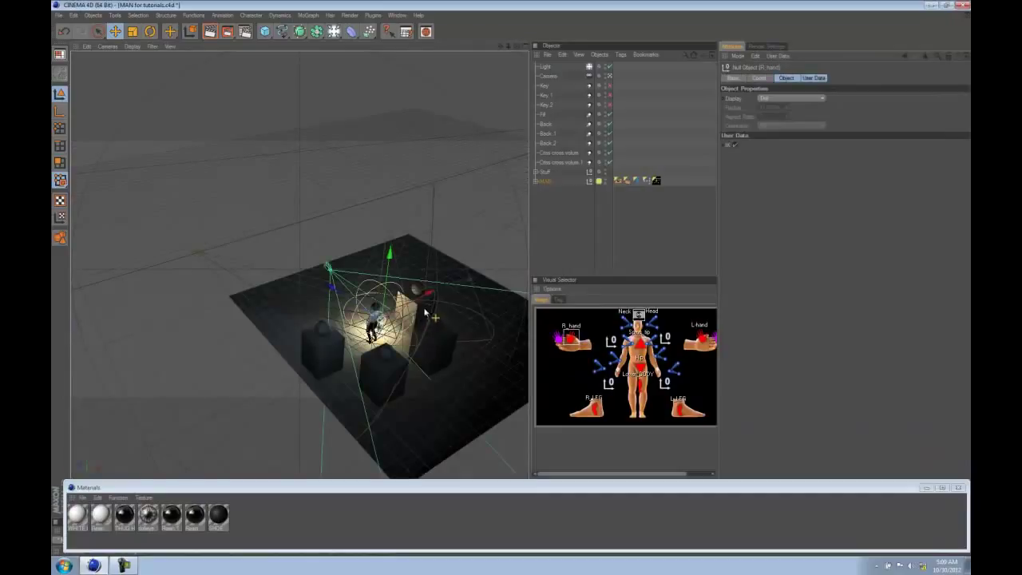
left_click_drag(394, 262, 144, 239, "alt")
right_click_drag(144, 240, 538, 270, "alt")
middle_click_drag(256, 351, 207, 209, "alt")
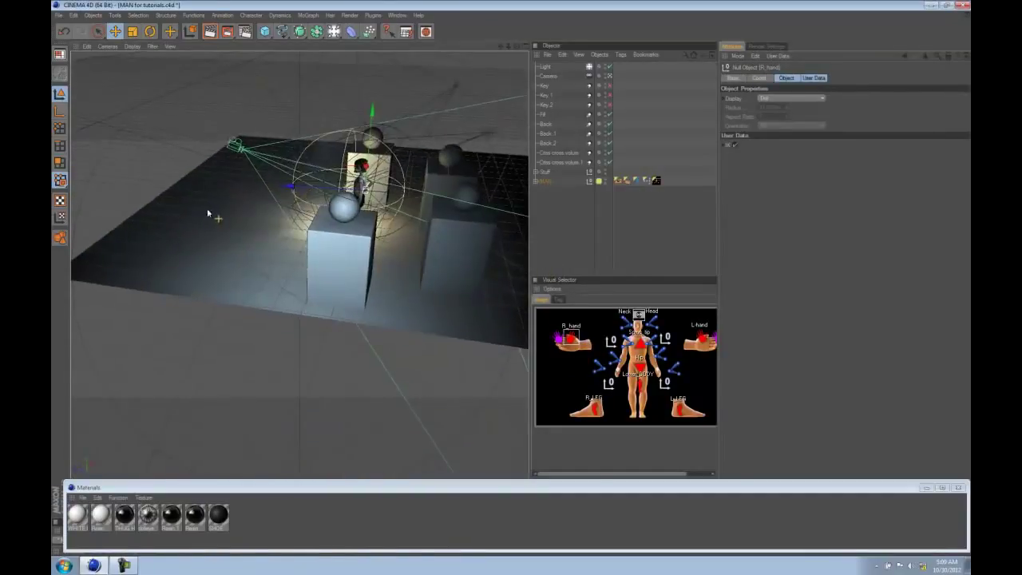
right_click_drag(207, 209, 266, 163, "alt")
middle_click_drag(266, 164, 257, 254, "alt")
left_click_drag(258, 254, 286, 304, "alt")
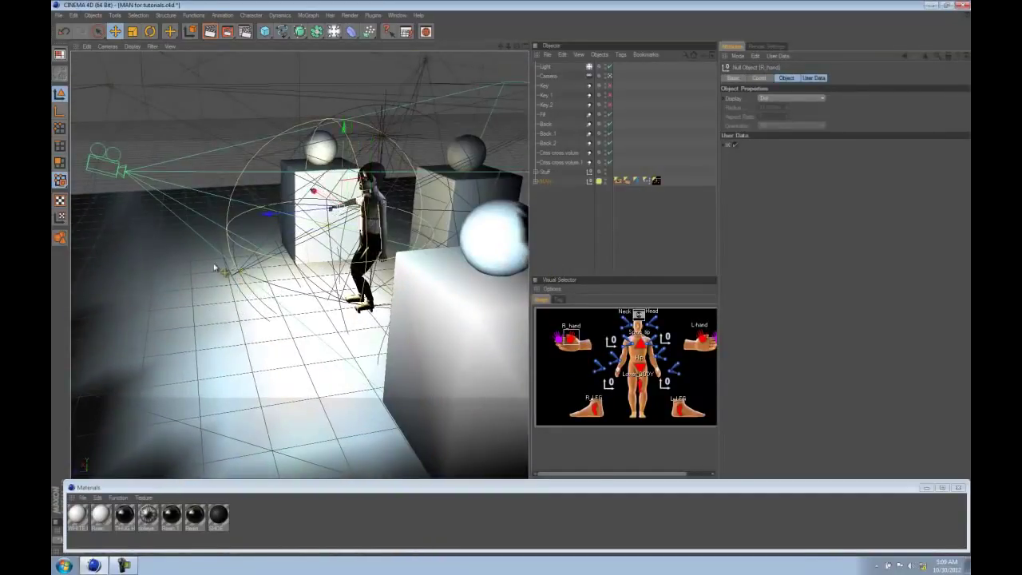
left_click_drag(217, 262, 165, 292, "alt")
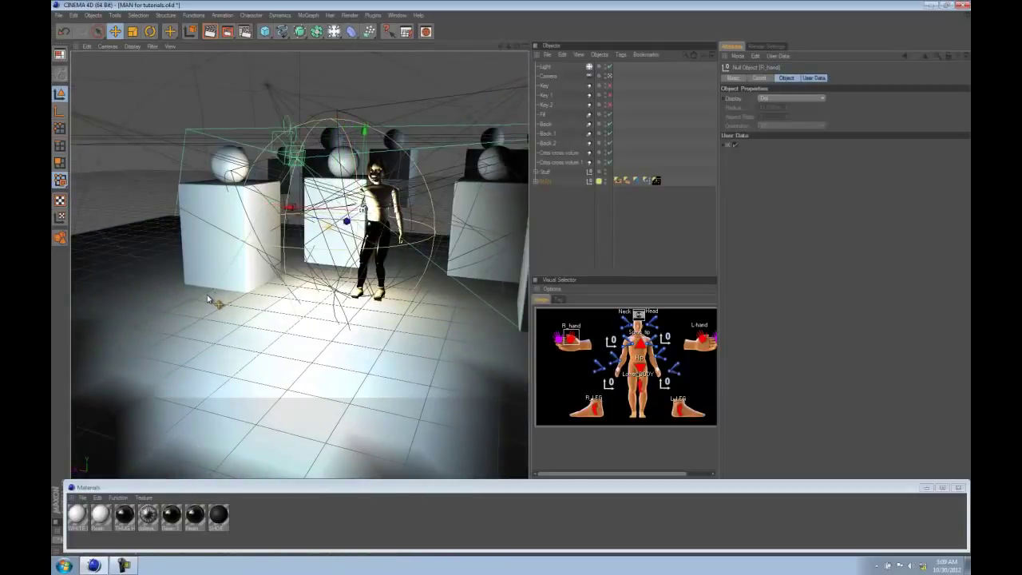
right_click_drag(206, 302, 326, 274, "alt")
left_click_drag(326, 273, 248, 283, "alt")
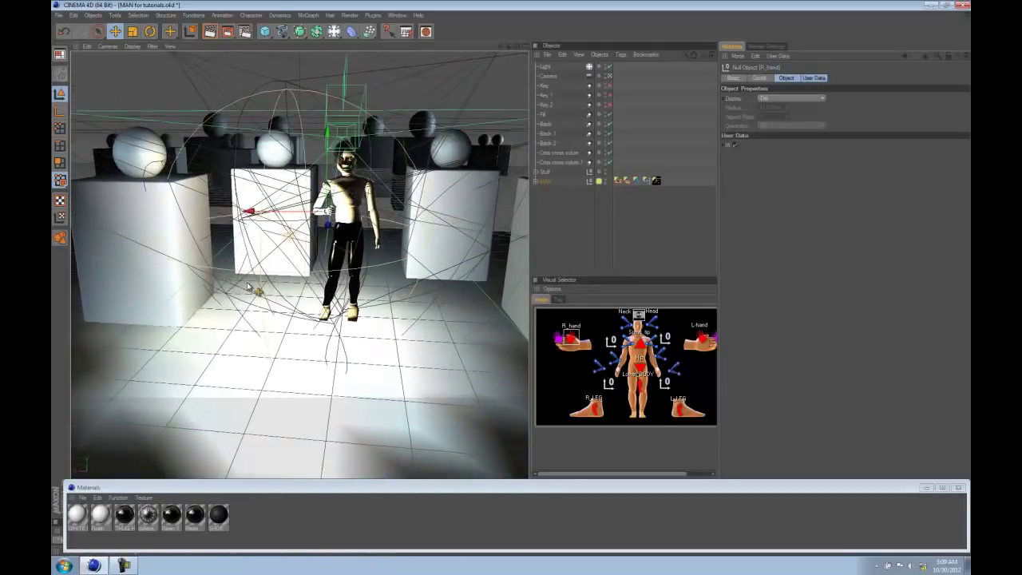
Add a cylinder and scale it down to a thin, candle-like stick
left_click(265, 32)
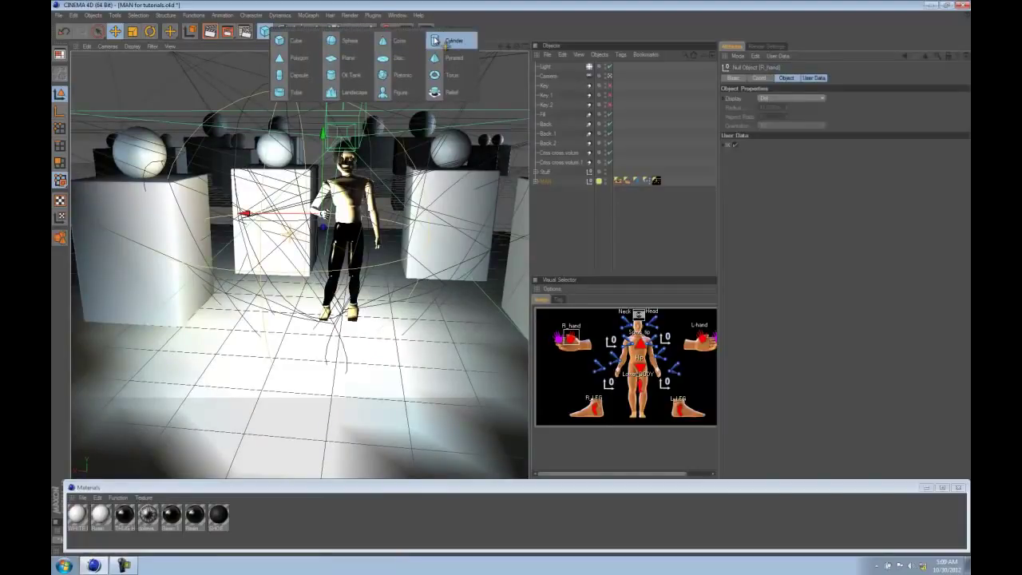
left_click(433, 40)
left_click_drag(274, 294, 366, 228)
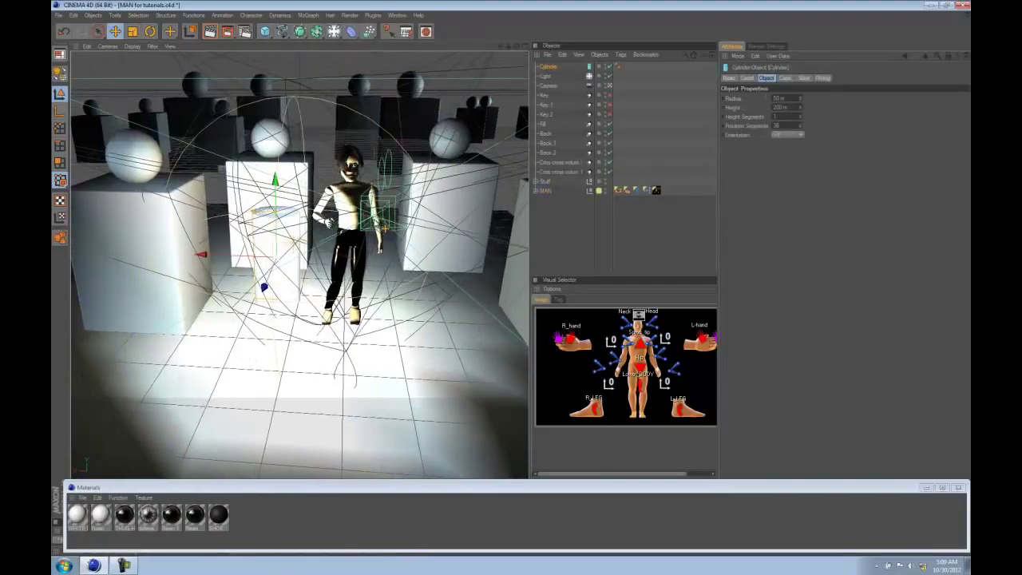
key("t")
left_click_drag(264, 244, 118, 274)
key("e")
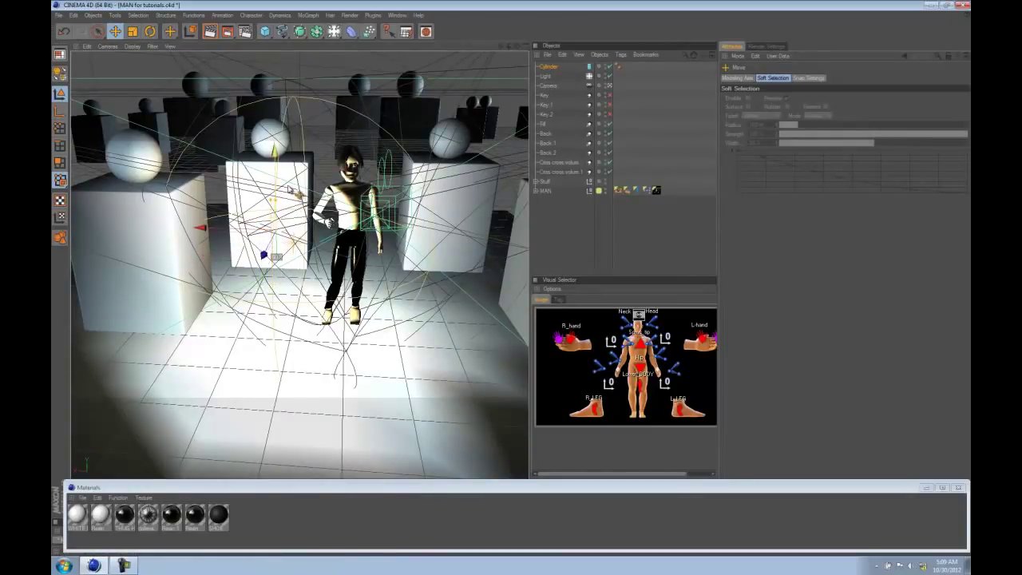
Align the thin cylinder horizontally with the figure's raised right hand, working in the top view
key("F2")
right_click_drag(213, 249, 554, 280, "alt")
middle_click_drag(311, 248, 436, 340, "alt")
right_click_drag(344, 320, 559, 303, "alt")
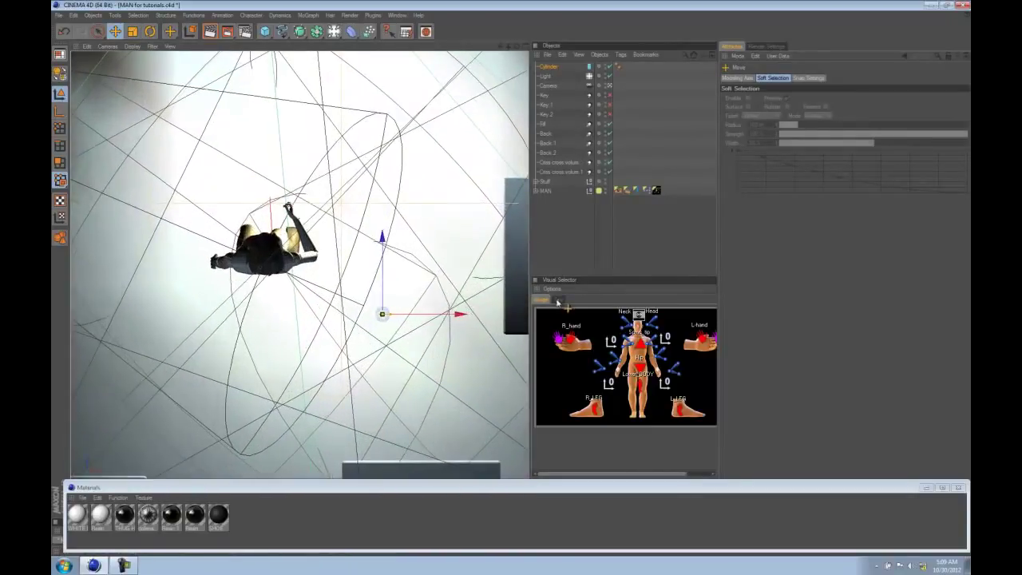
left_click_drag(523, 377, 430, 275)
key("F1")
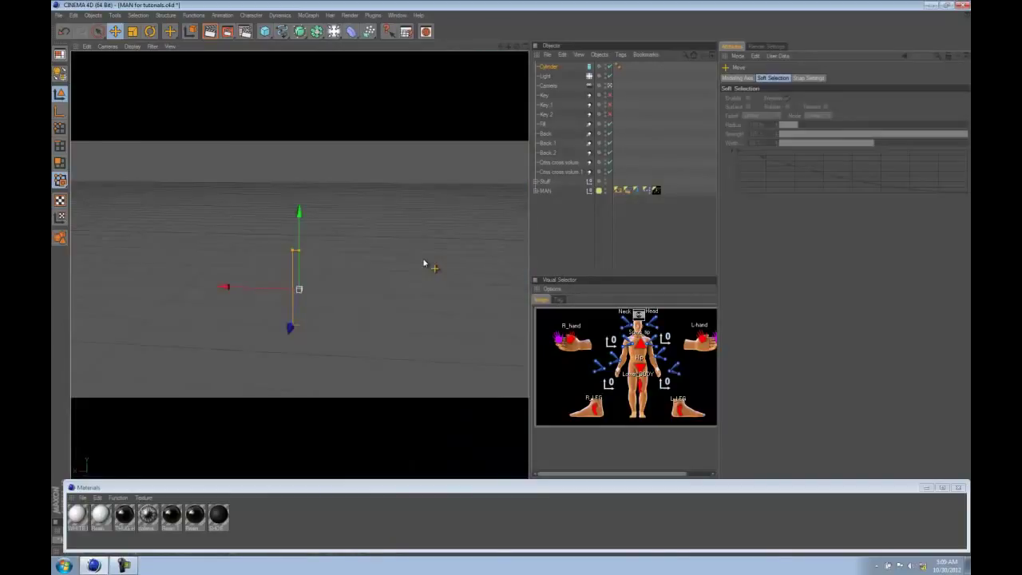
Scale the cylinder down further and adjust its height so it sits in the grip of the figure's right hand
key("t")
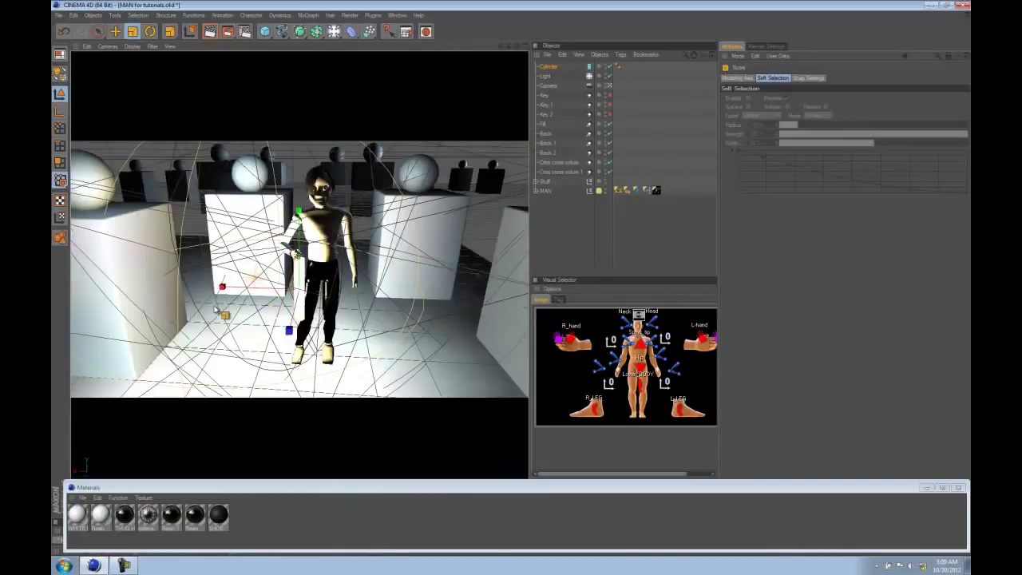
key("e")
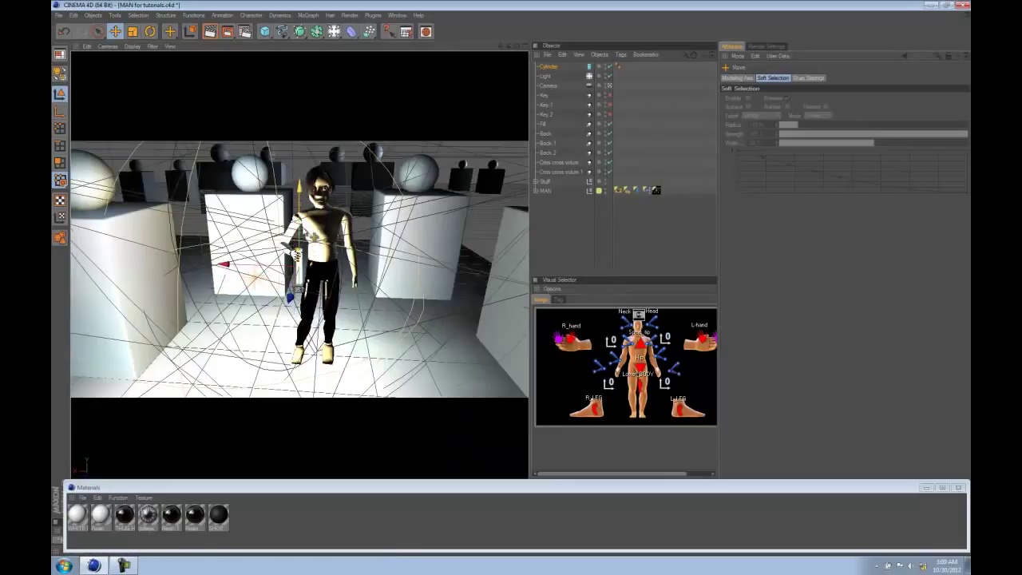
left_click_drag(302, 220, 302, 211)
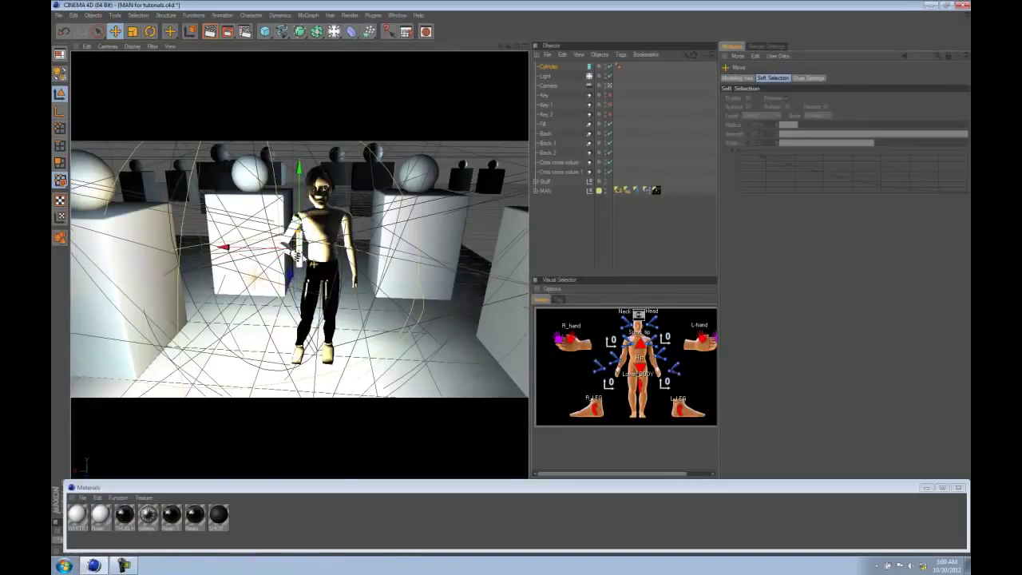
left_click_drag(298, 257, 457, 252, "alt")
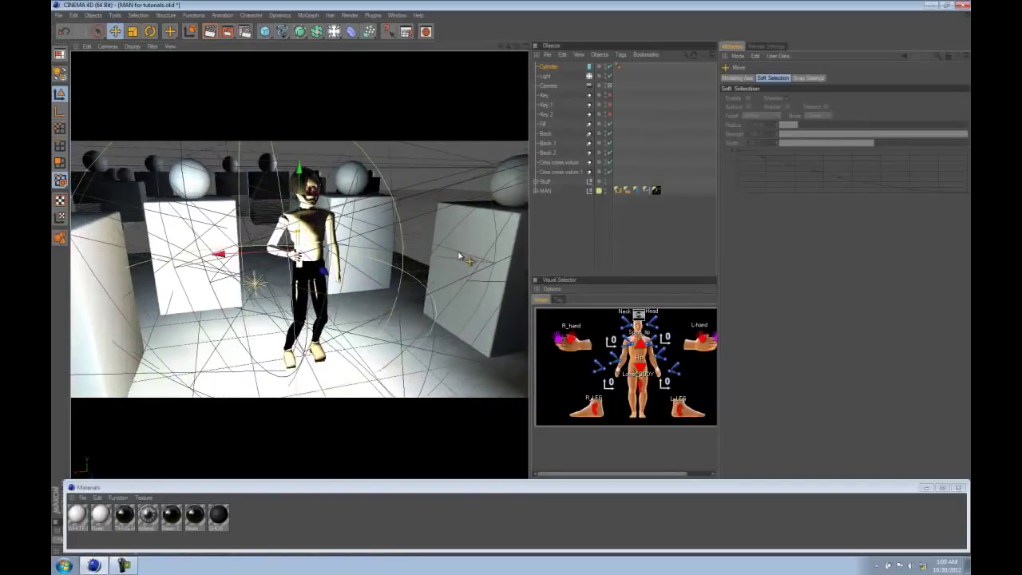
left_click(586, 206)
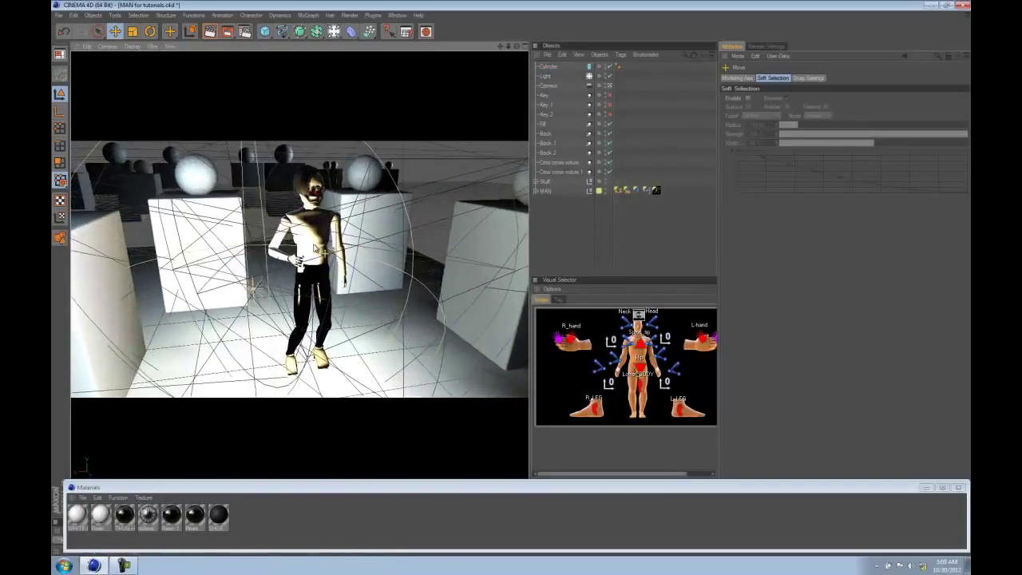
Move the warm omni light to the top of the cylinder held in the figure's hand
left_click(545, 79)
key("F2")
right_click_drag(261, 285, 391, 256, "alt")
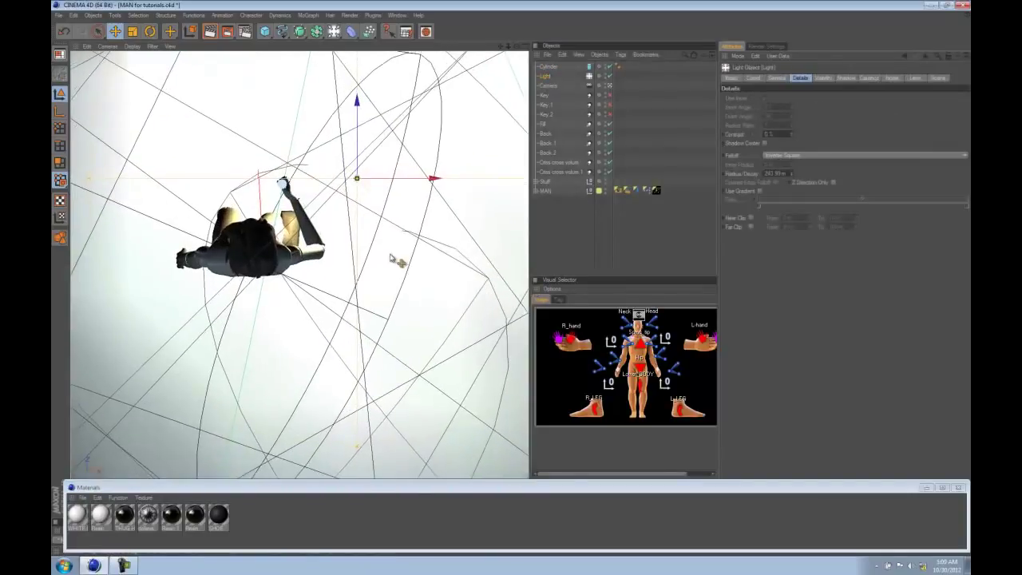
middle_click_drag(391, 257, 389, 283, "alt")
left_click_drag(419, 278, 348, 285)
key("F1")
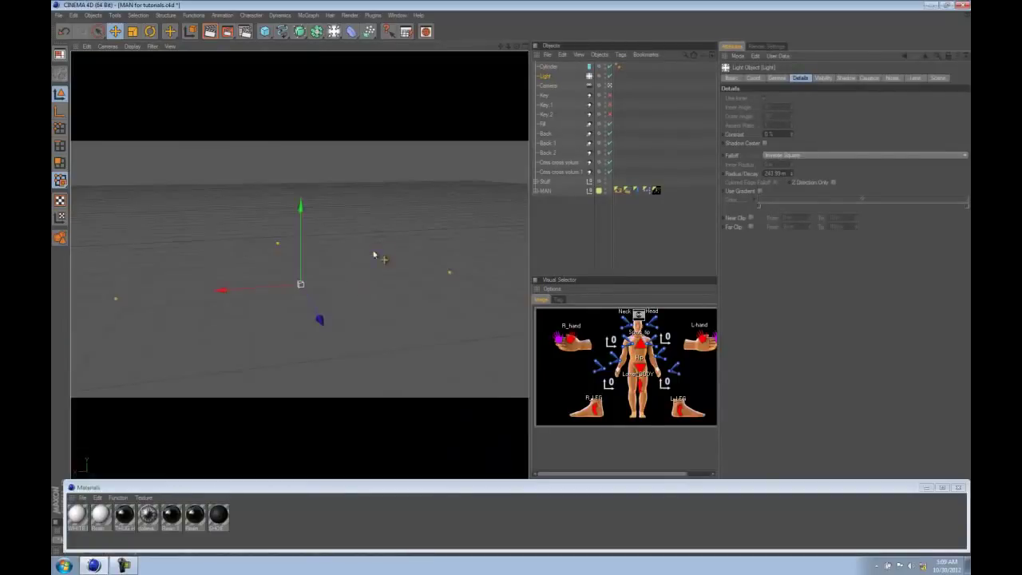
left_click_drag(312, 162, 312, 167)
left_click_drag(404, 217, 403, 217)
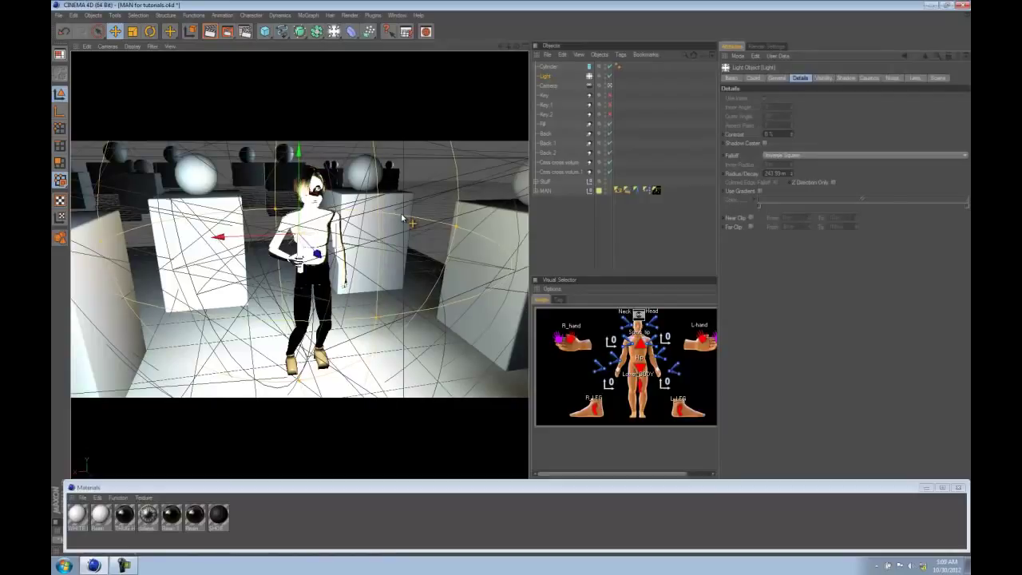
left_click_drag(463, 227, 447, 213, "alt")
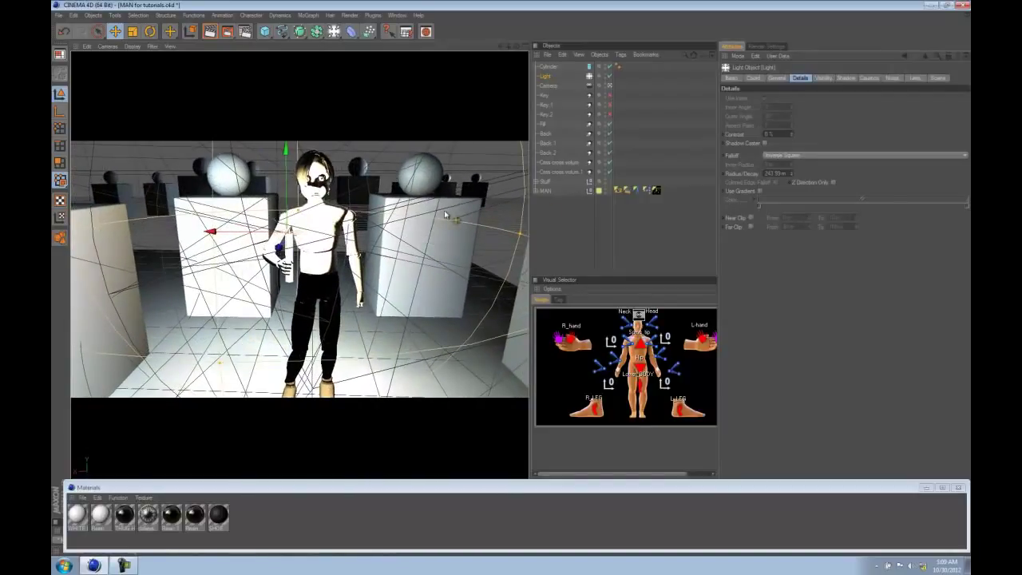
Rename the light at the top of the cylinder as candle
double_click(548, 75)
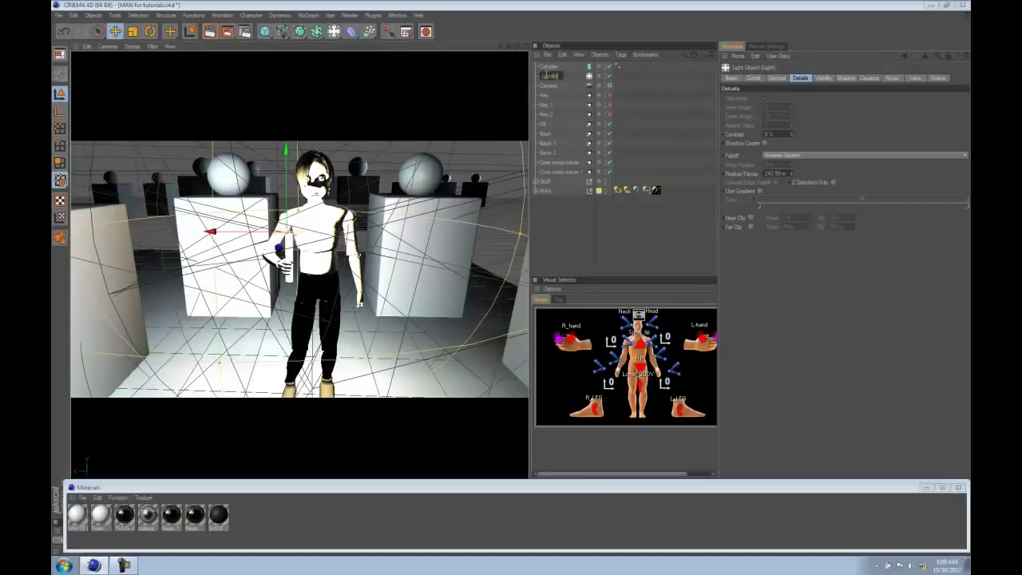
key("Return")
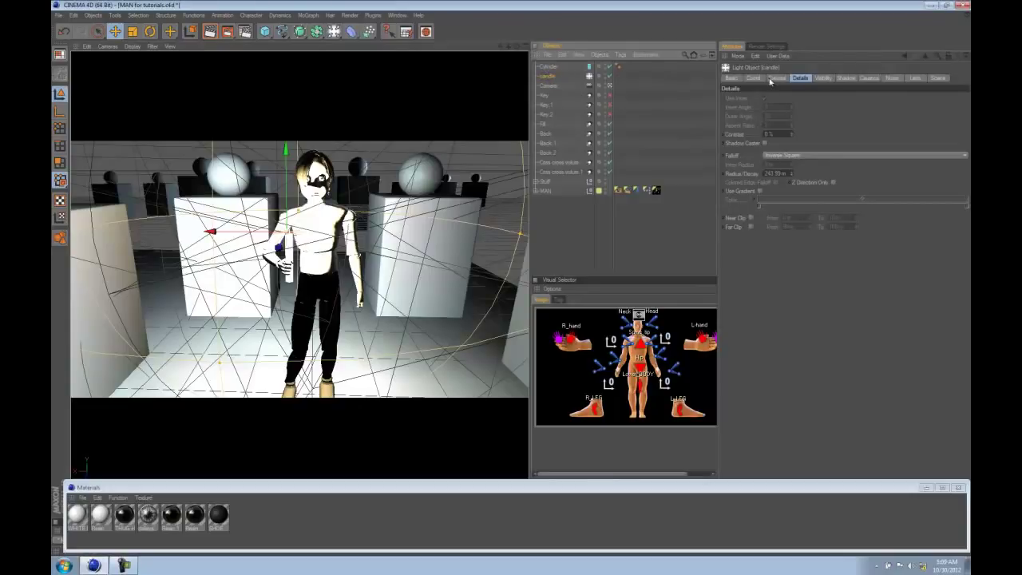
Lower the candle light's intensity to 12% and render the camera view
left_click(777, 78)
left_click(813, 126)
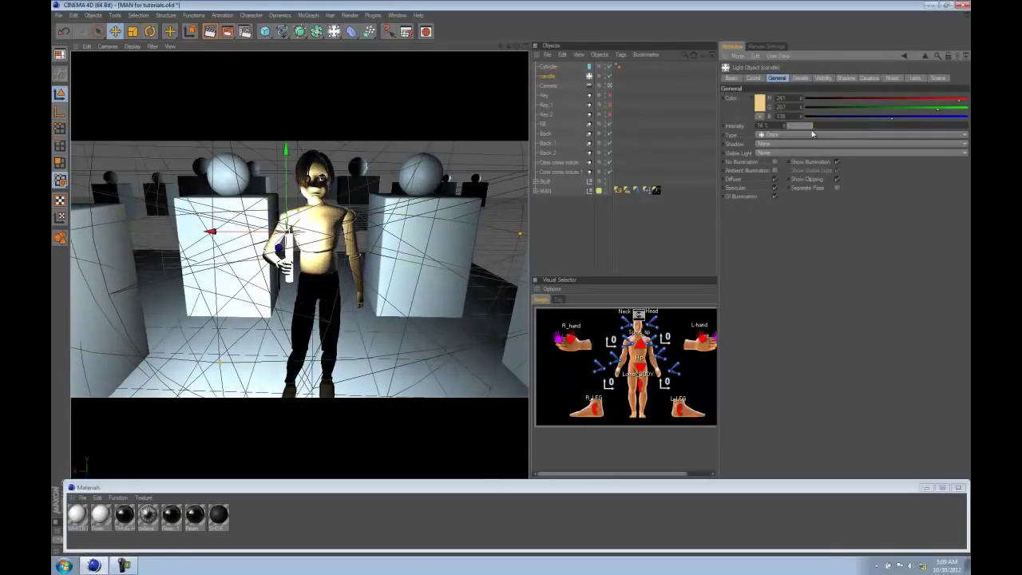
mouse_move(813, 131)
left_mouse_down()
mouse_move(796, 132)
mouse_move(810, 131)
left_mouse_up()
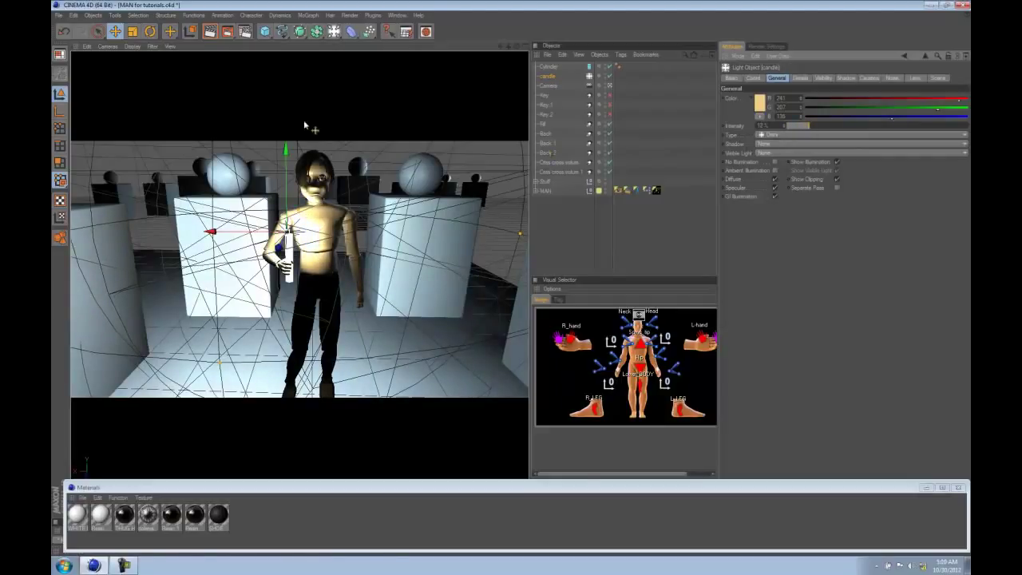
left_click(210, 33)
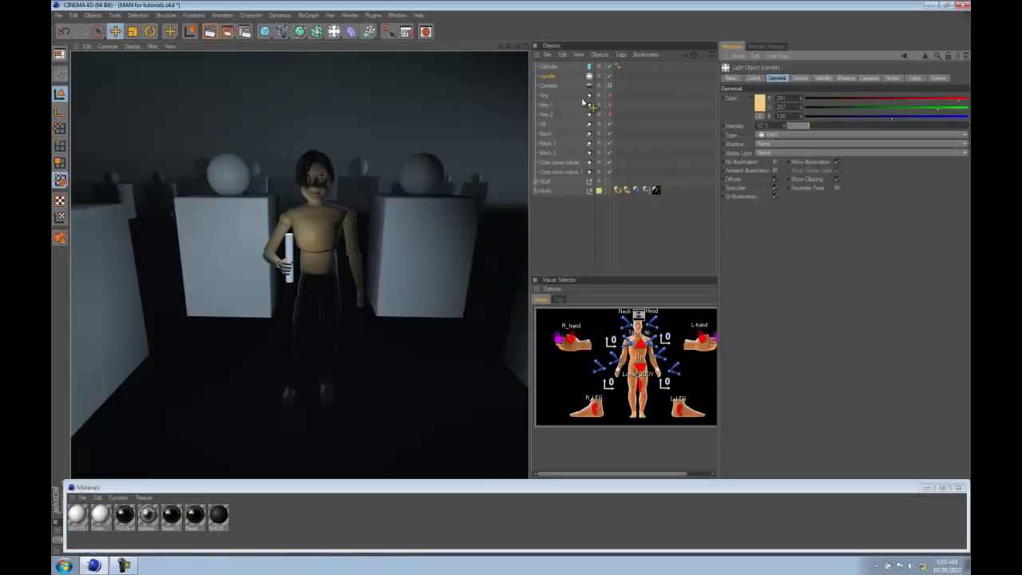
Disable the Fill light and render the camera view again
key("F2")
scroll(335, 262, "down", 6)
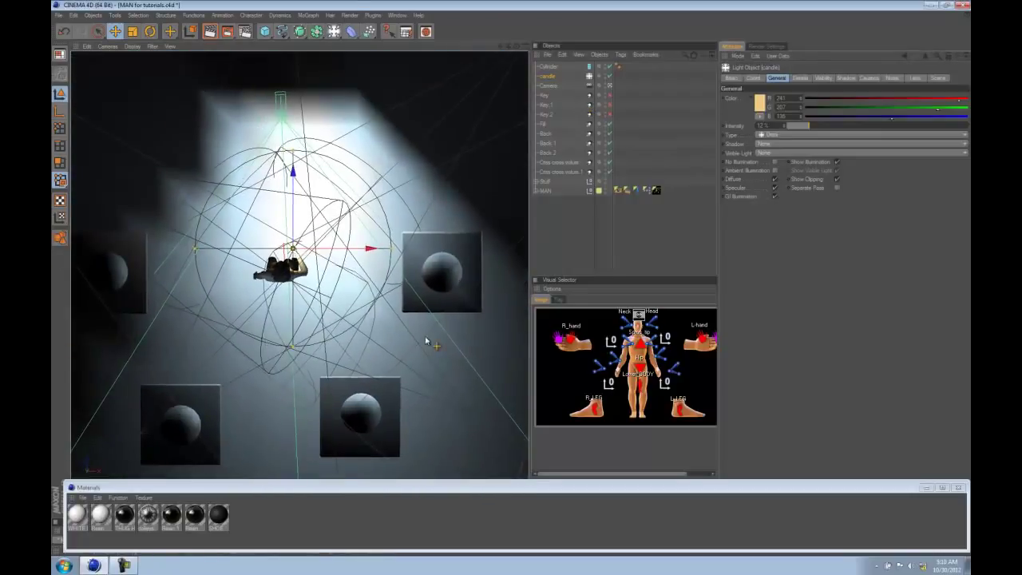
scroll(426, 342, "down", 5)
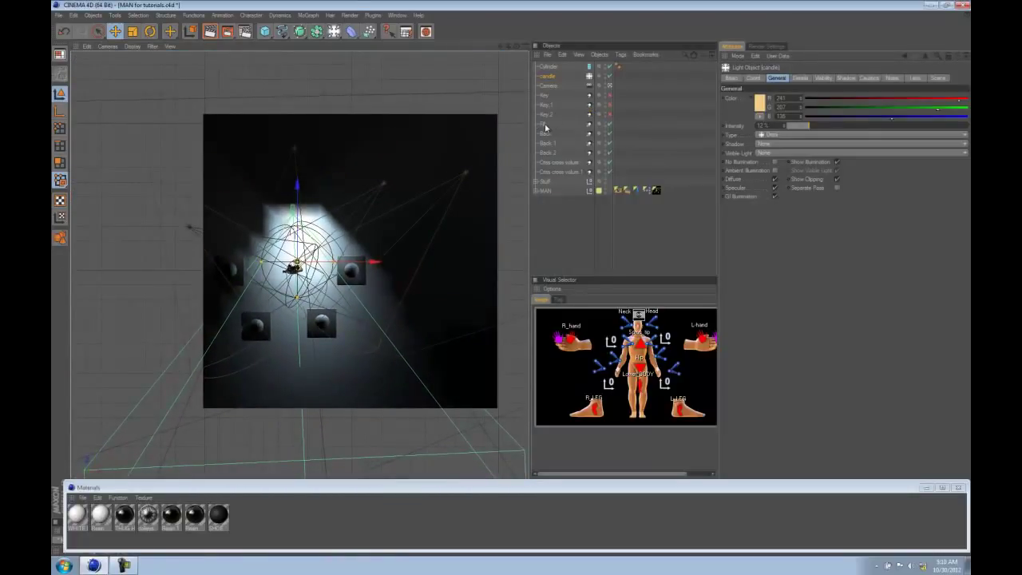
left_click(546, 125)
left_click(551, 136)
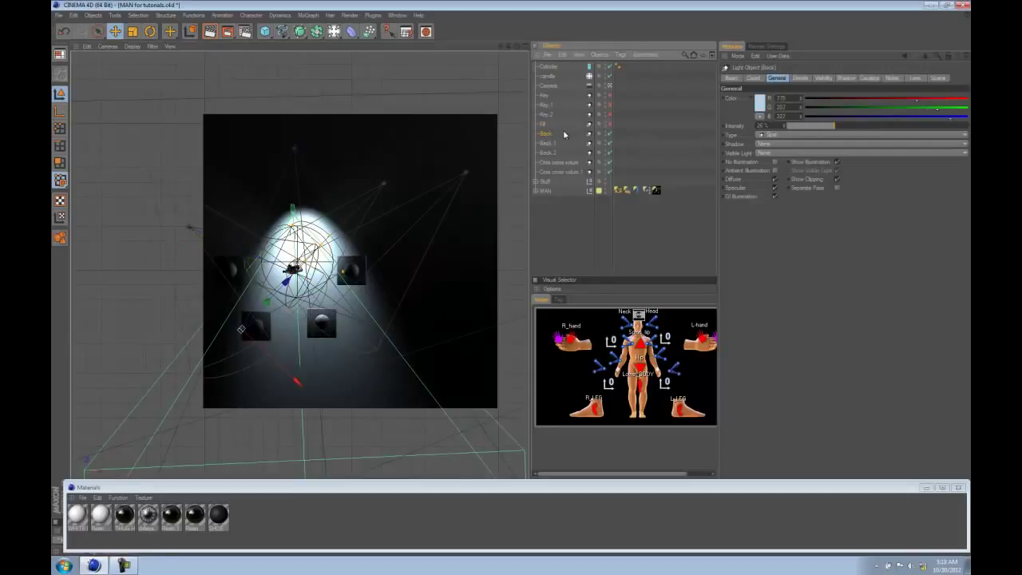
key("F1")
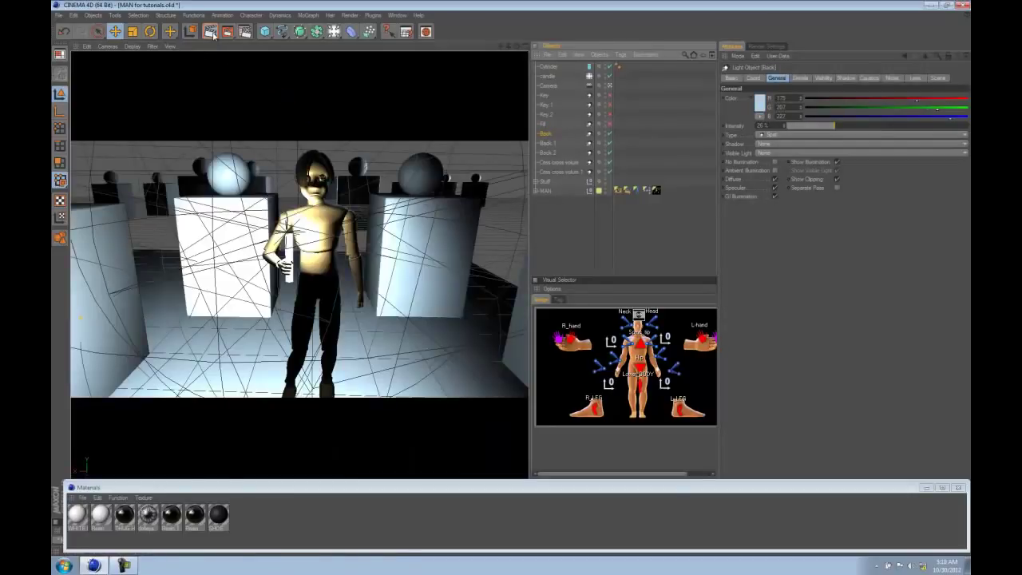
left_click(210, 32)
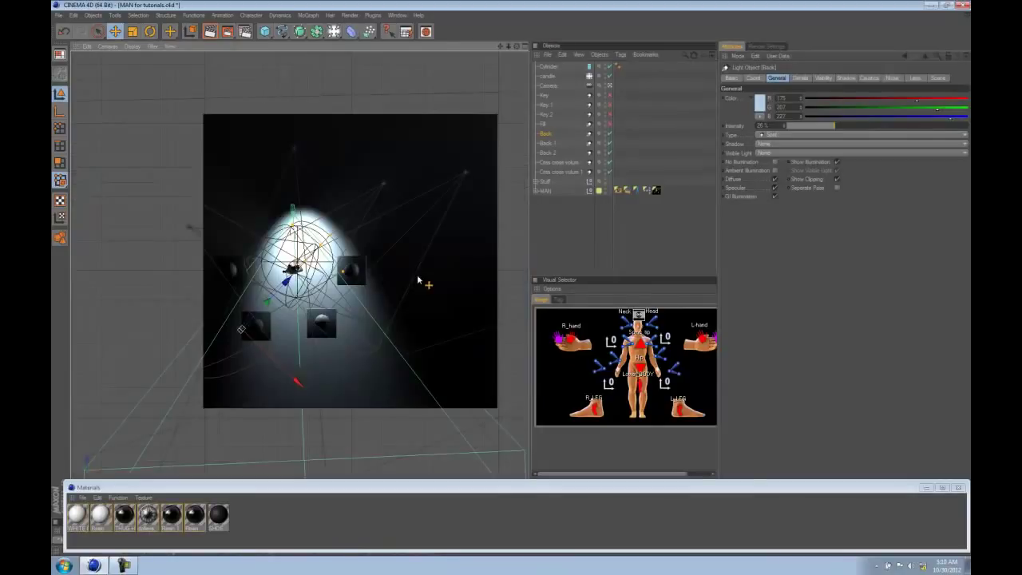
Select the Back.2 light in the top view and disable it
scroll(376, 230, "up", 1)
scroll(376, 230, "down", 1)
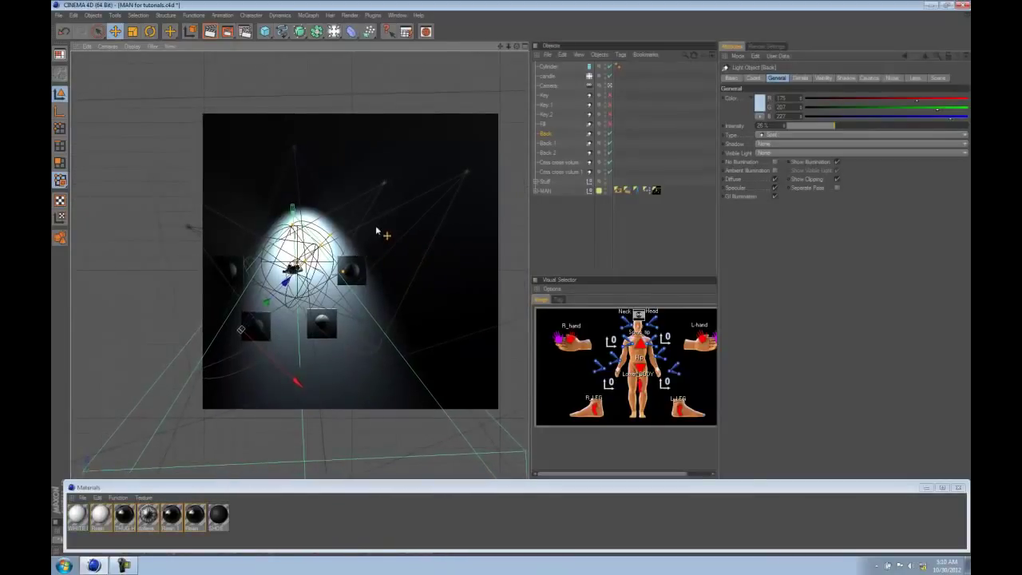
left_click(317, 182)
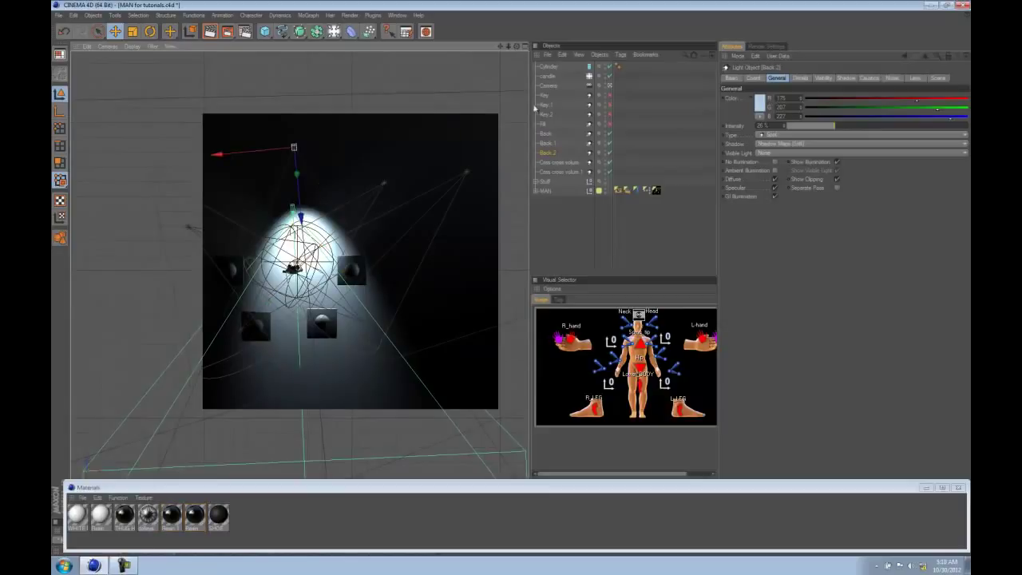
left_click(610, 153)
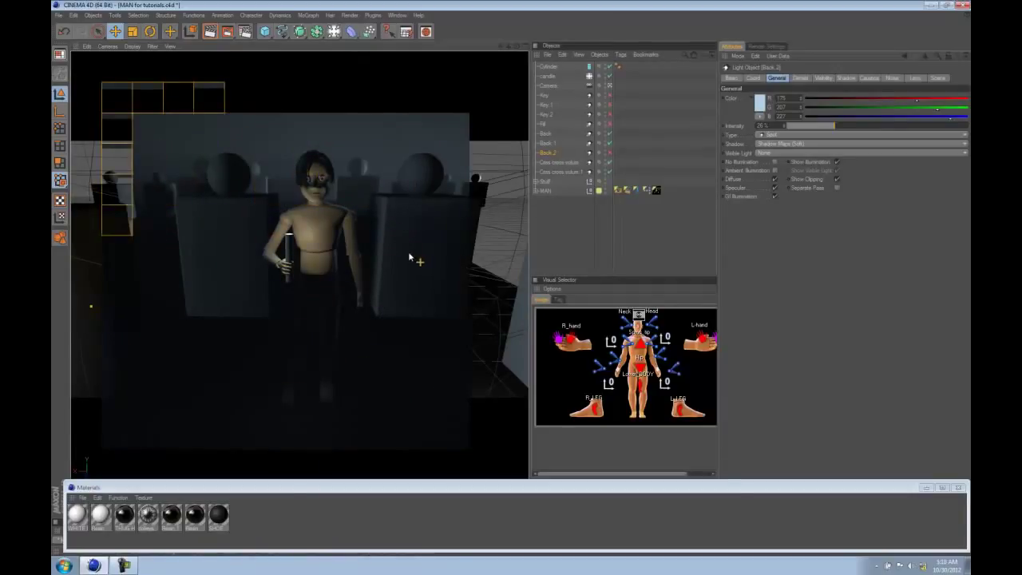
Set the candle light's visible light type to Volumetric
left_click(556, 77)
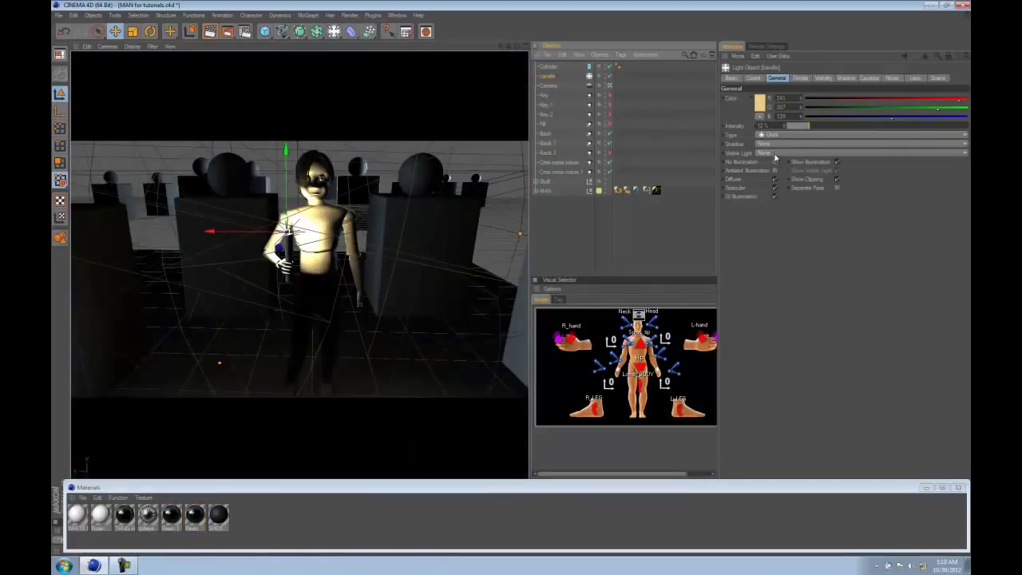
left_click(771, 154)
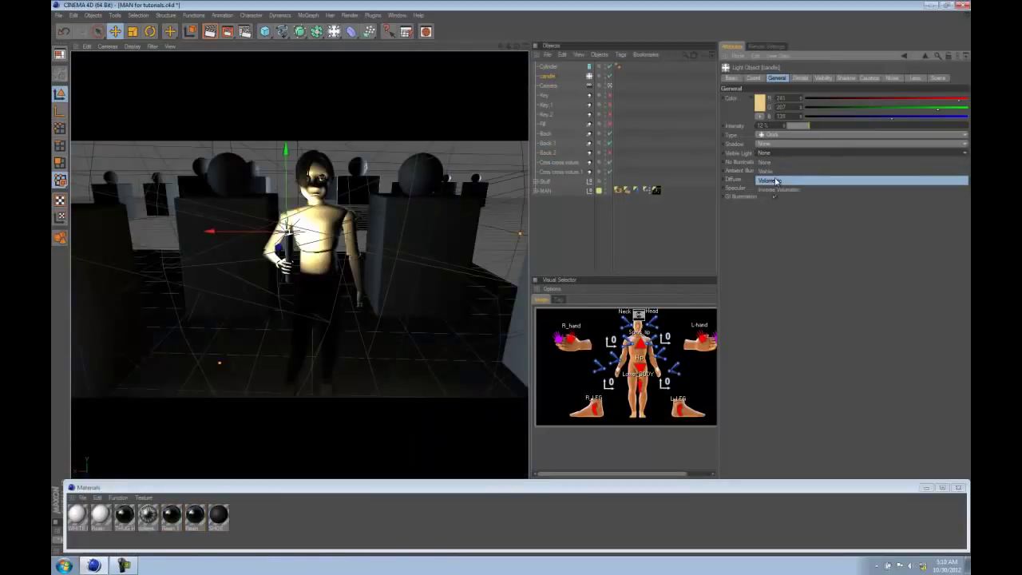
left_click(774, 181)
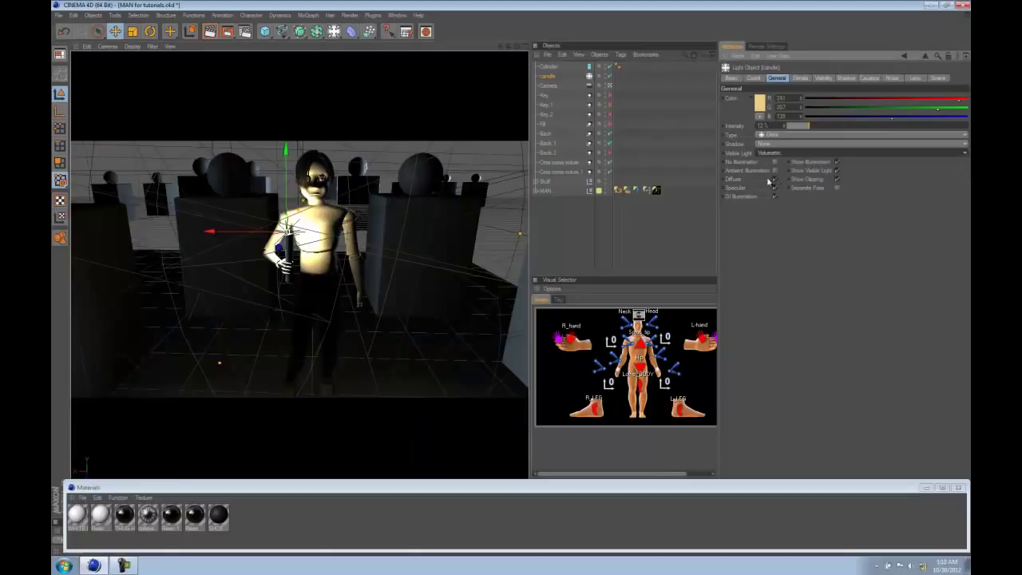
Render the camera view and shrink the candle light's outer visibility distance to a small glow in the top view
left_click(210, 31)
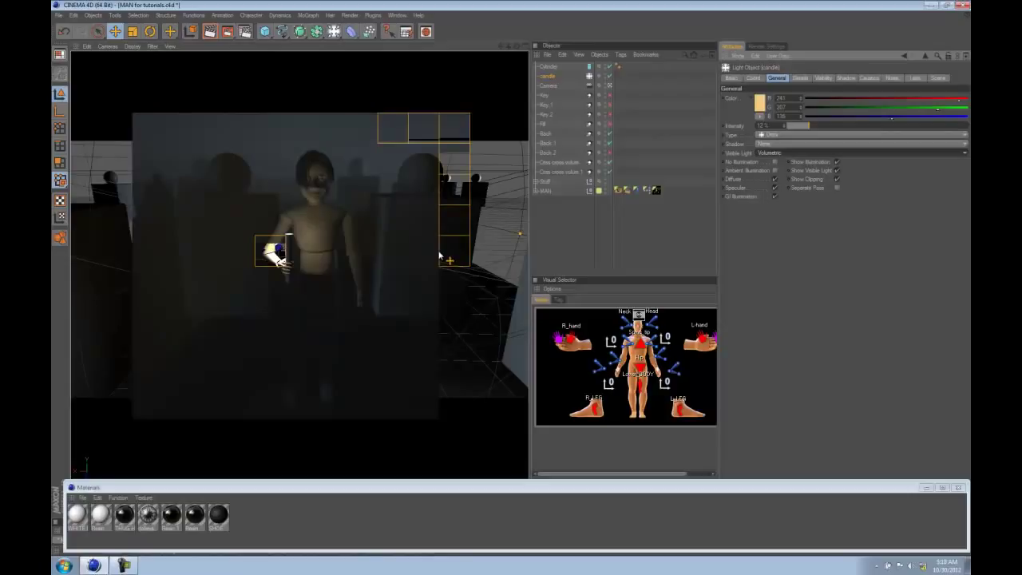
key("F2")
right_click_drag(419, 262, 627, 256, "alt")
right_click_drag(359, 267, 503, 270, "alt")
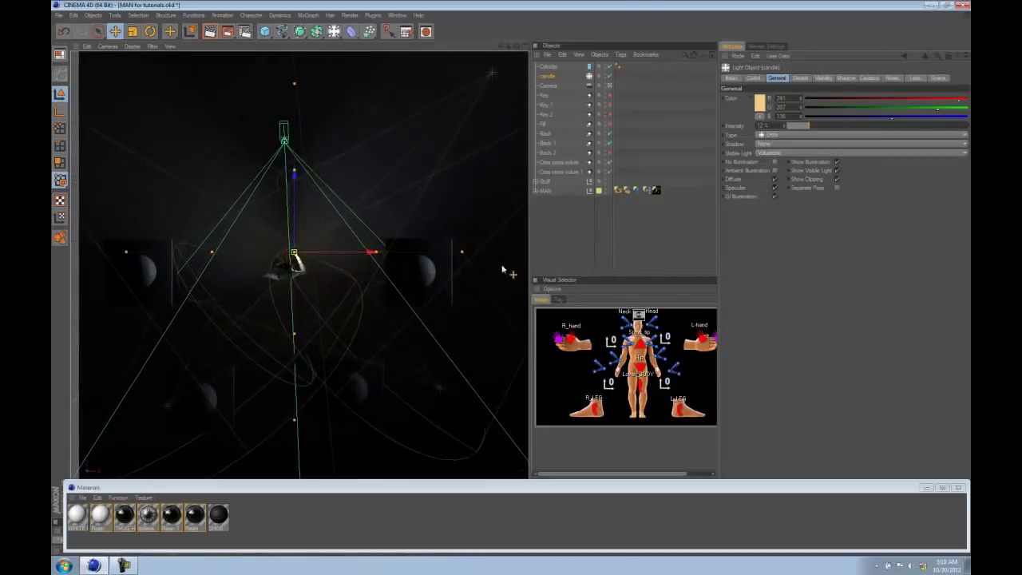
left_click(823, 77)
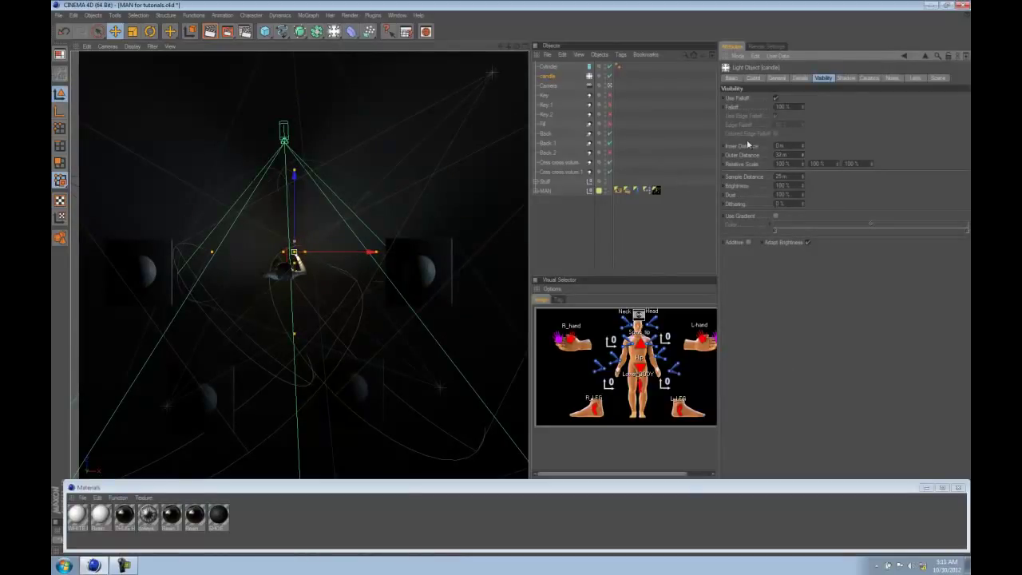
Reduce the candle light's falloff radius/decay to 132.99 m and render the camera view
left_click(805, 78)
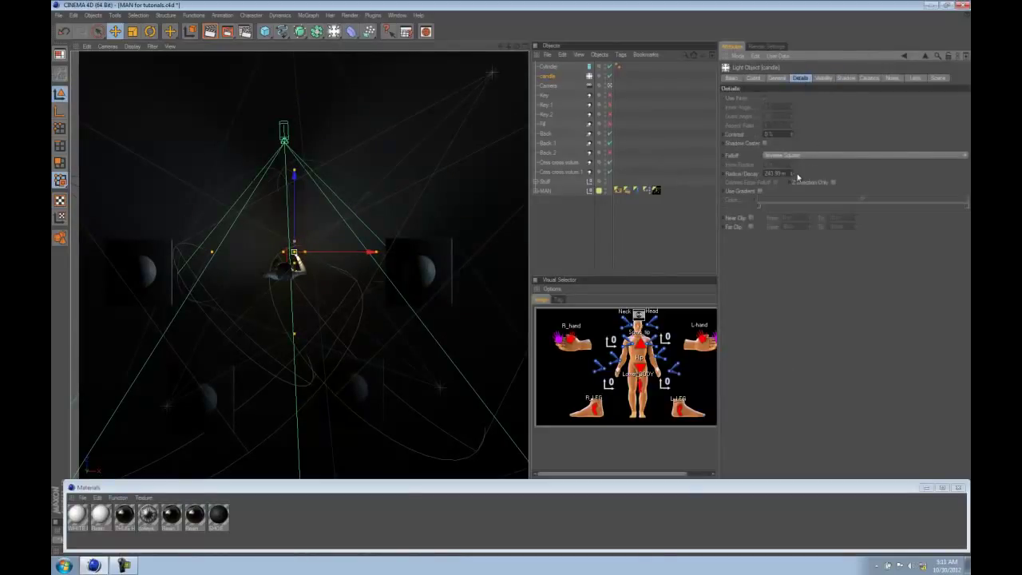
left_click_drag(793, 173, 790, 239)
key("F1")
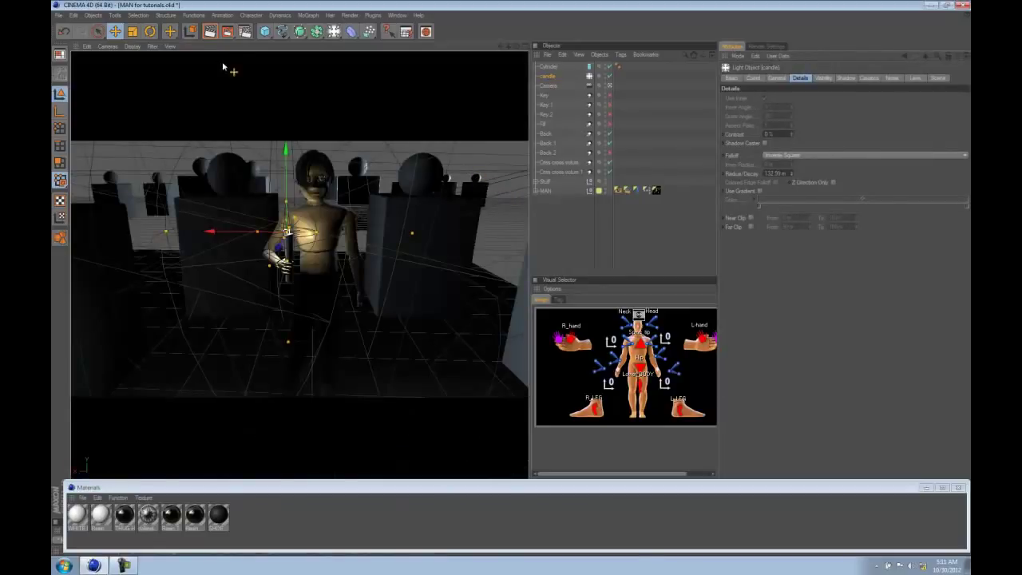
key("ctrl+r")
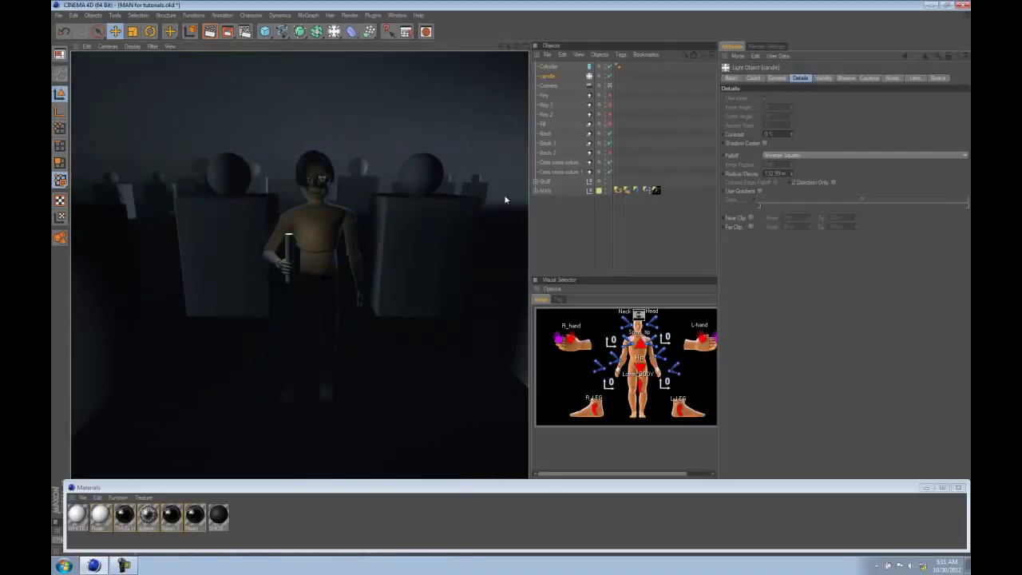
Give the candle light Shadow Maps (Soft) shadows and raise its intensity to about 25%
left_click(777, 77)
left_click(776, 145)
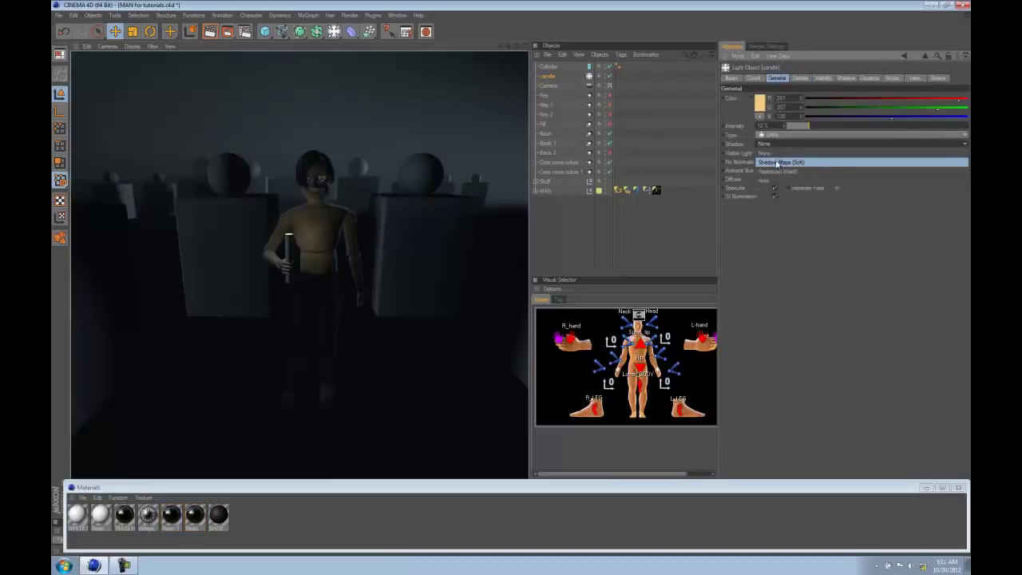
left_click(779, 166)
left_click_drag(806, 125, 834, 126)
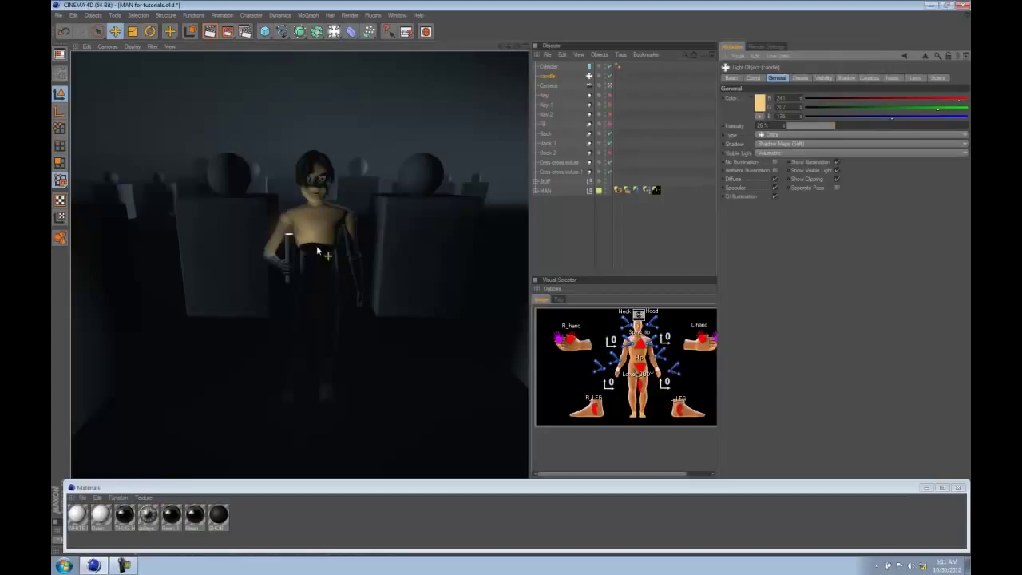
Move the camera in to a closer shot of the figure's head and chest
right_click_drag(238, 270, 365, 259, "alt")
middle_click_drag(364, 259, 355, 318, "alt")
right_click_drag(355, 318, 397, 277, "alt")
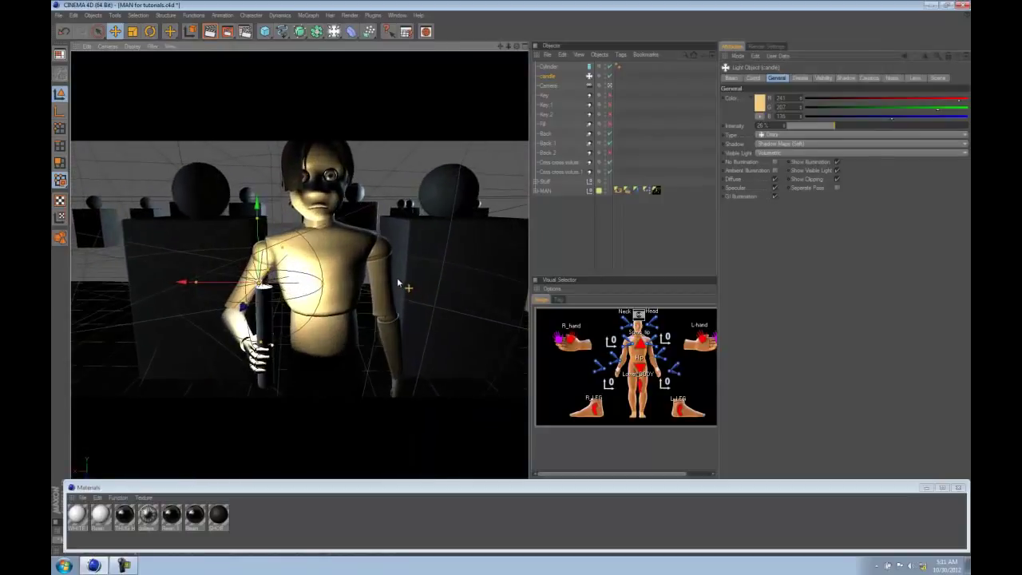
middle_click_drag(396, 277, 396, 322, "alt")
right_click_drag(396, 322, 376, 296, "alt")
middle_click_drag(376, 296, 376, 303, "alt")
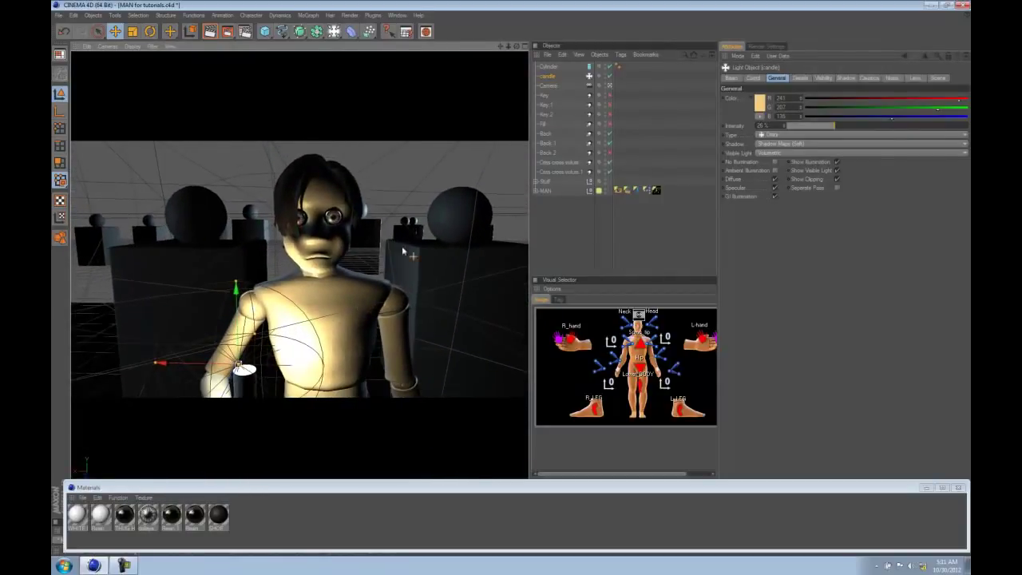
Set the camera's focal length to 80
left_click(548, 86)
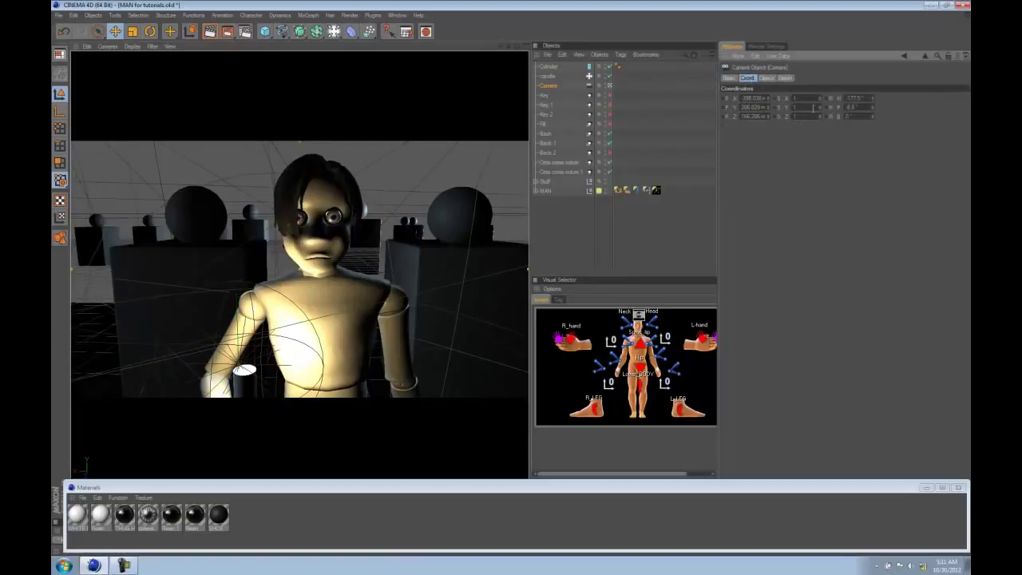
type("8")
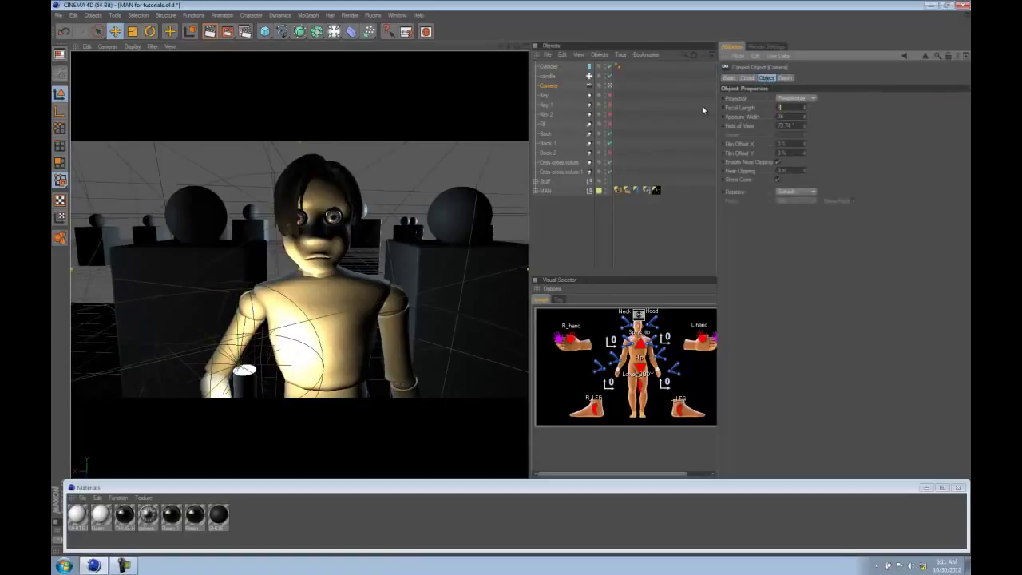
type("0")
key("Return")
Pull the camera back to frame the figure's upper body with the candle and render the view
right_click_drag(383, 296, 196, 332, "alt")
left_click_drag(268, 348, 274, 324, "alt")
middle_click_drag(274, 324, 262, 248, "alt")
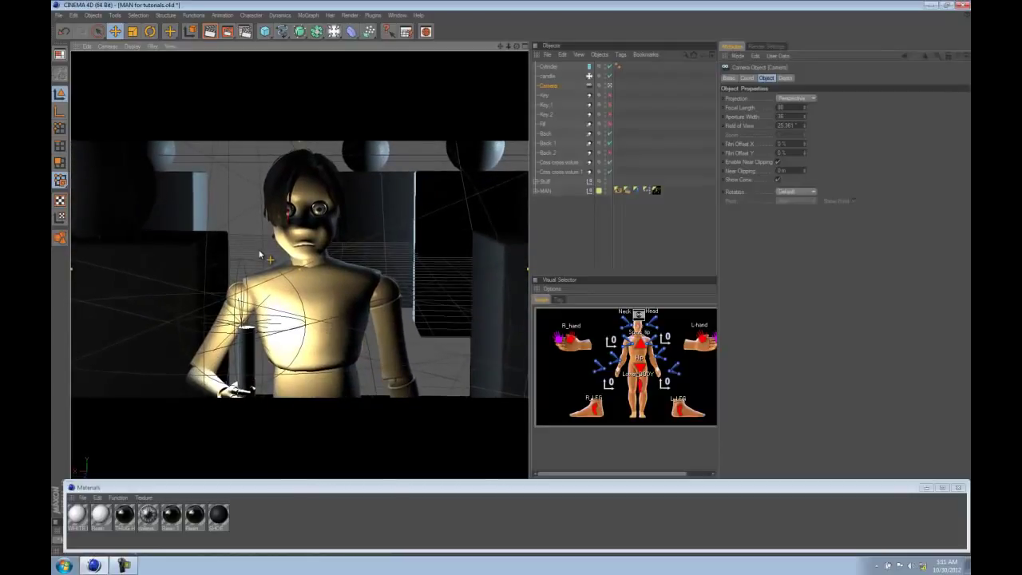
left_click_drag(259, 255, 255, 216, "alt")
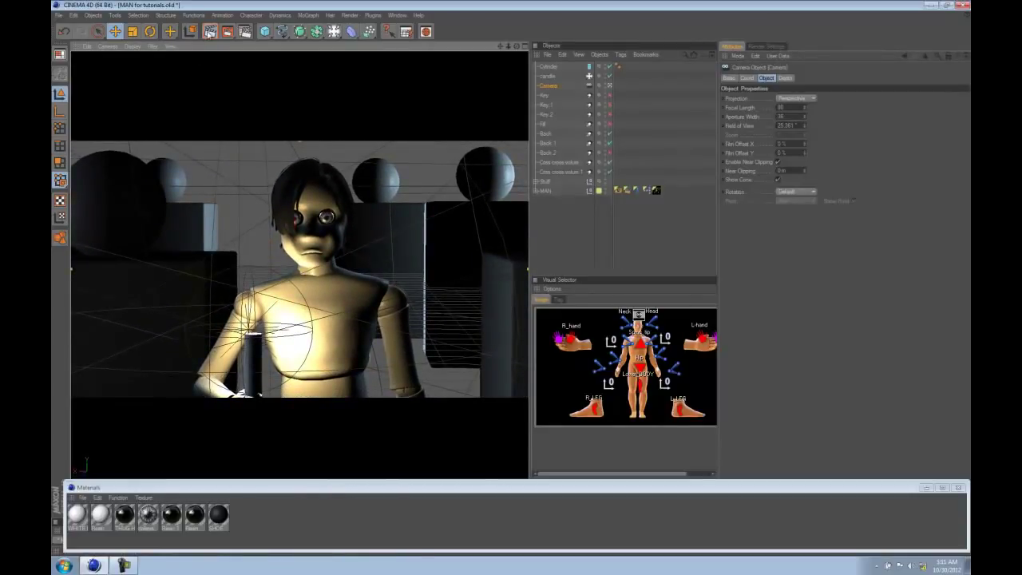
left_click(209, 32)
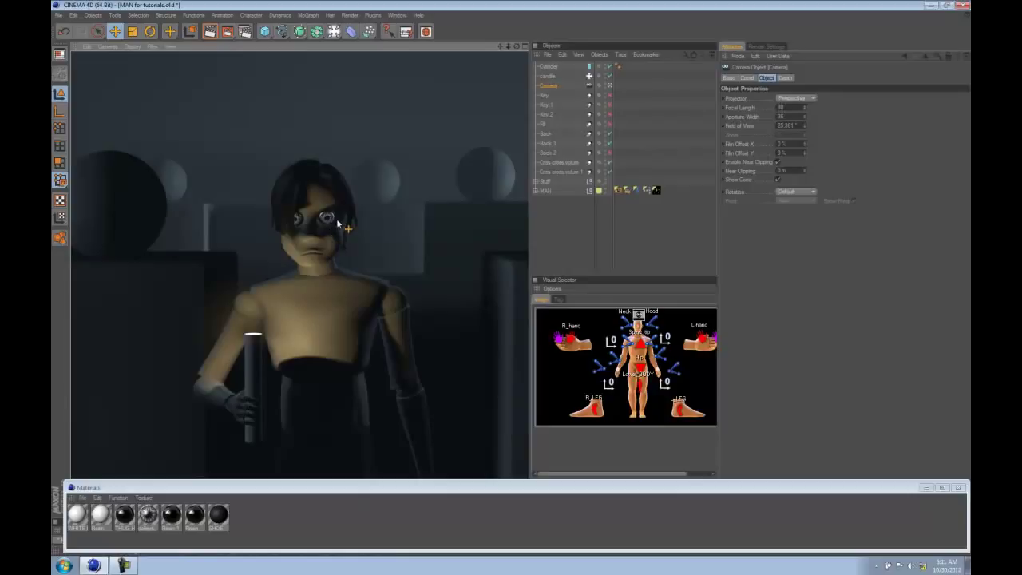
Select the Key.2 light in the top view and enable it
key("F2")
right_click_drag(342, 231, 343, 203, "alt")
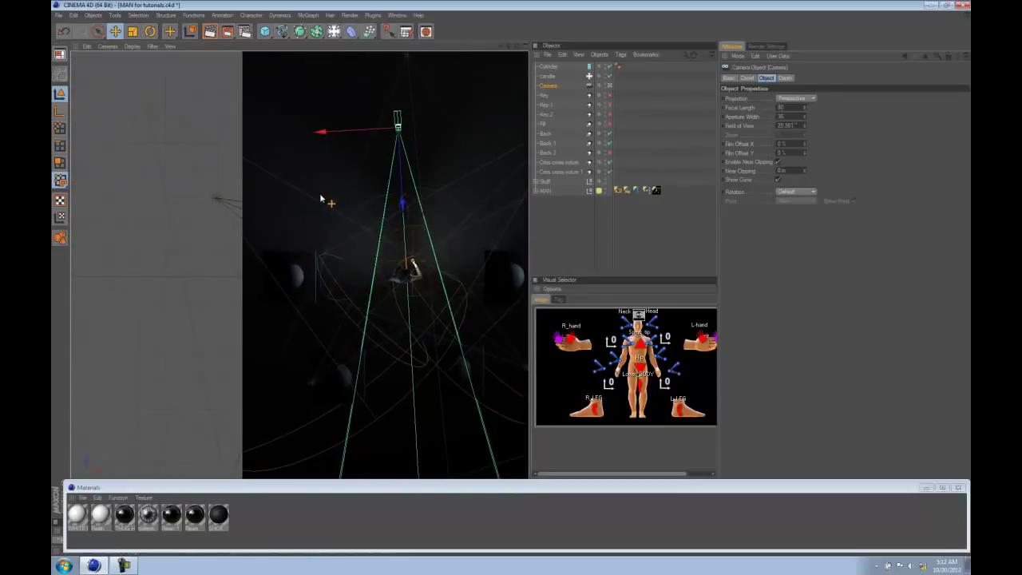
left_click(318, 198)
left_click(611, 115)
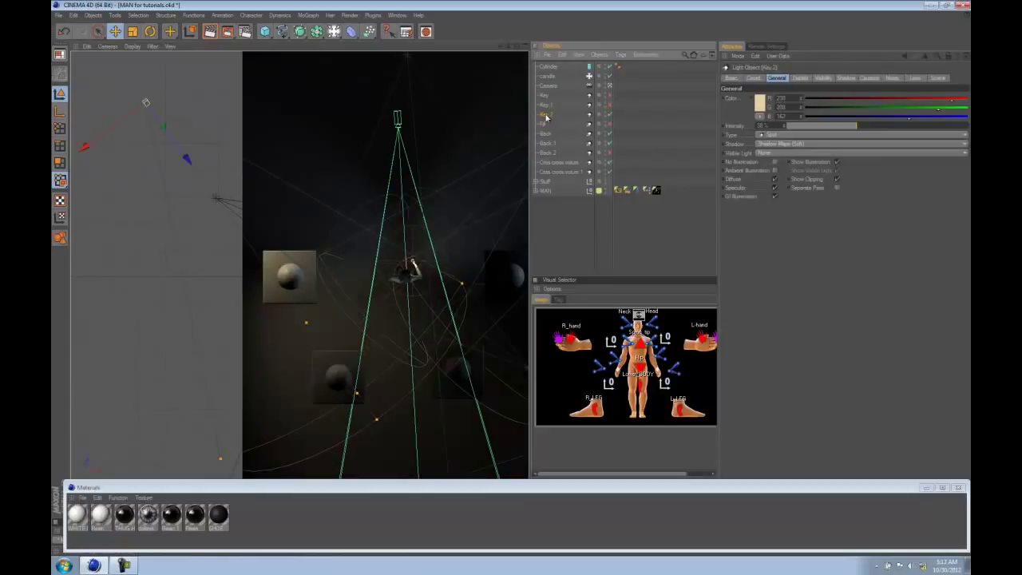
Move the Key.2 light nearer the figure and shorten its cone to end close behind the figure
left_click_drag(373, 228, 563, 293)
middle_click_drag(443, 277, 402, 247, "alt")
left_click_drag(403, 247, 421, 294, "alt")
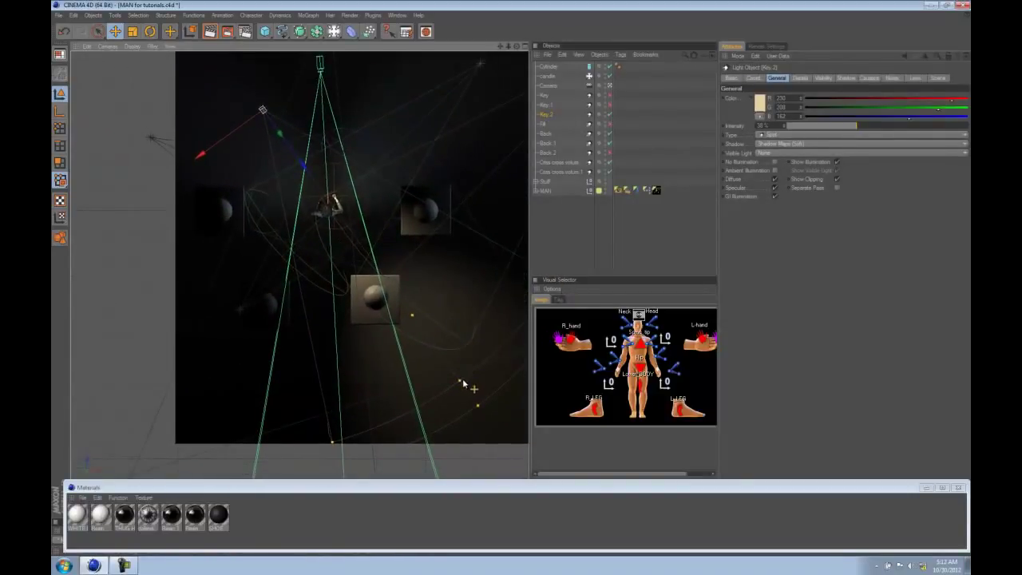
left_click_drag(463, 383, 340, 216)
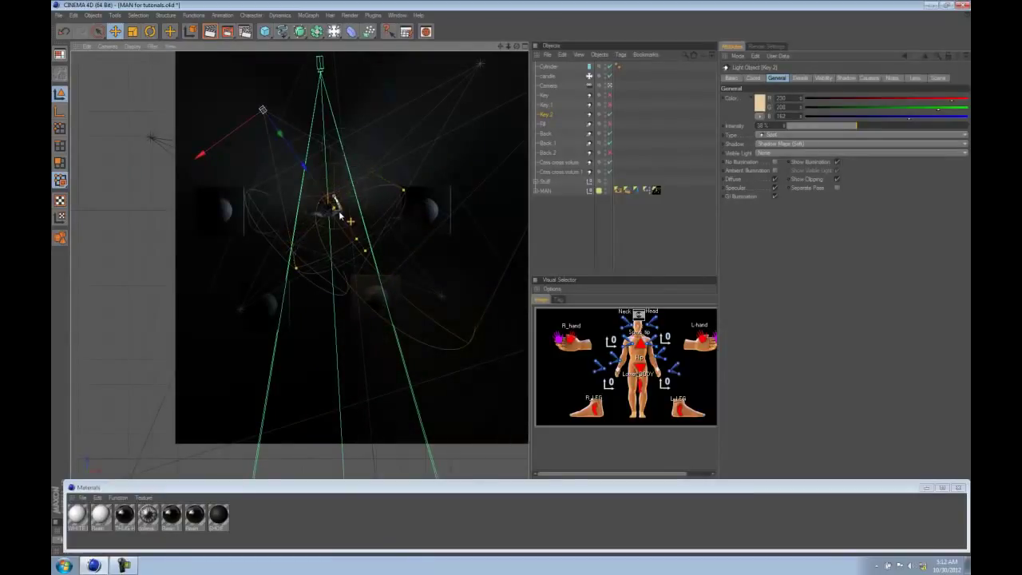
Shift Key.2 further to the figure's side, aim it at the figure and tighten its cone in the top view
key("F3")
key("F4")
key("F1")
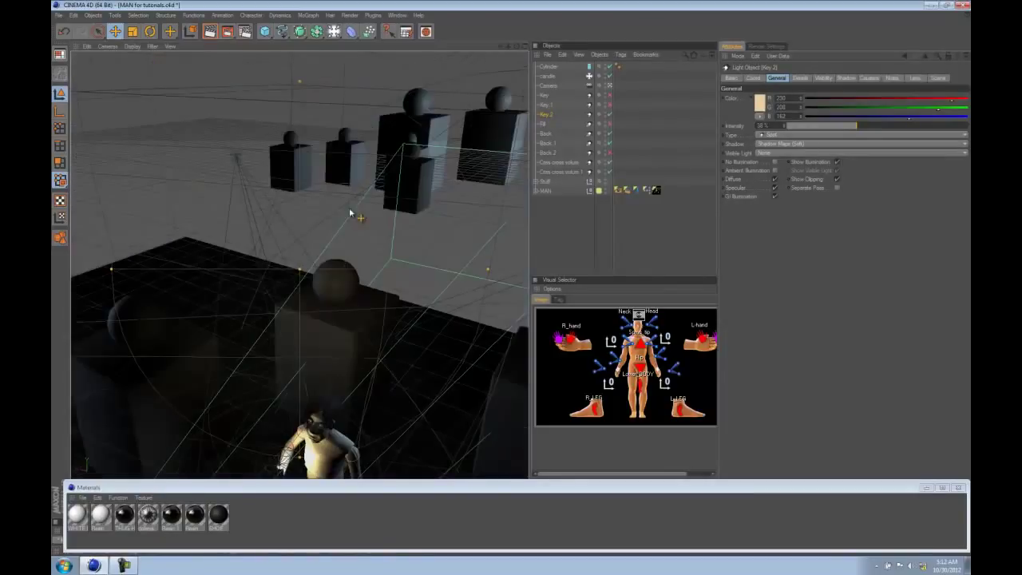
mouse_move(329, 246)
left_mouse_down("alt")
mouse_move(269, 226)
mouse_move(293, 255)
mouse_move(267, 112)
mouse_move(318, 200)
mouse_move(423, 207)
left_mouse_up("alt")
key("F2")
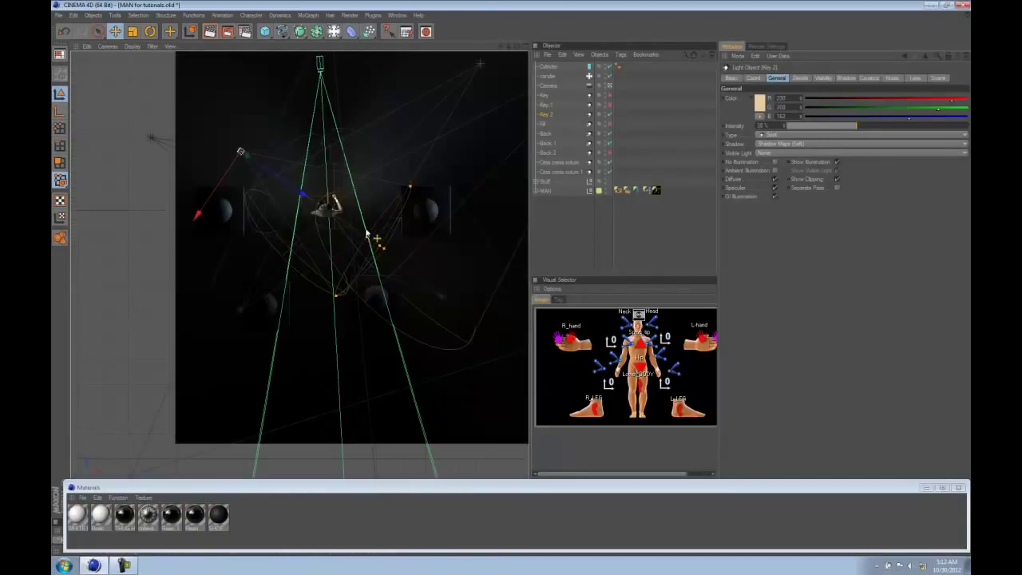
left_click_drag(382, 250, 336, 226)
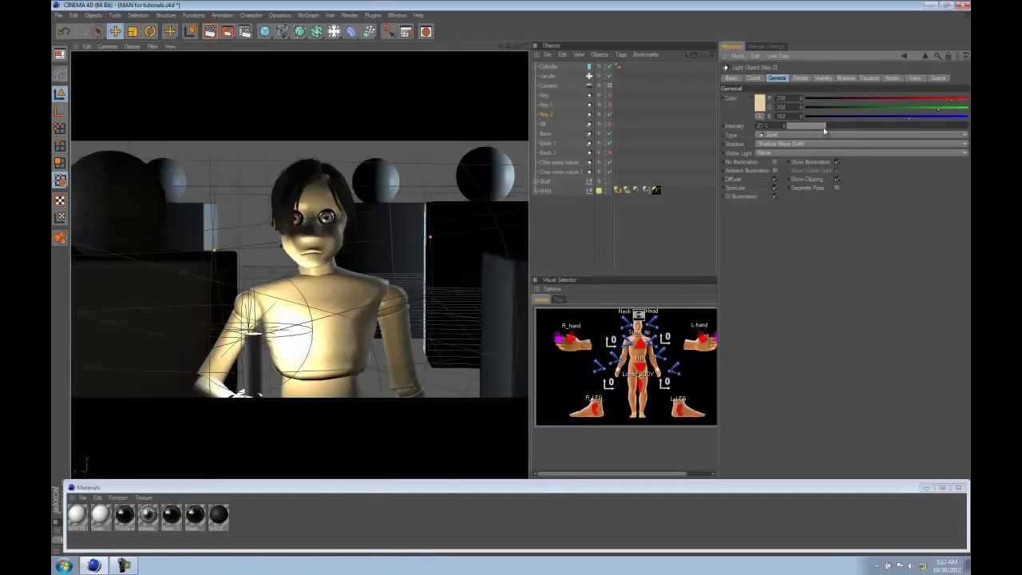
Set Key.2 to 21% intensity with a pale blue color of RGB 172, 202, 211 and render the view
left_click(759, 107)
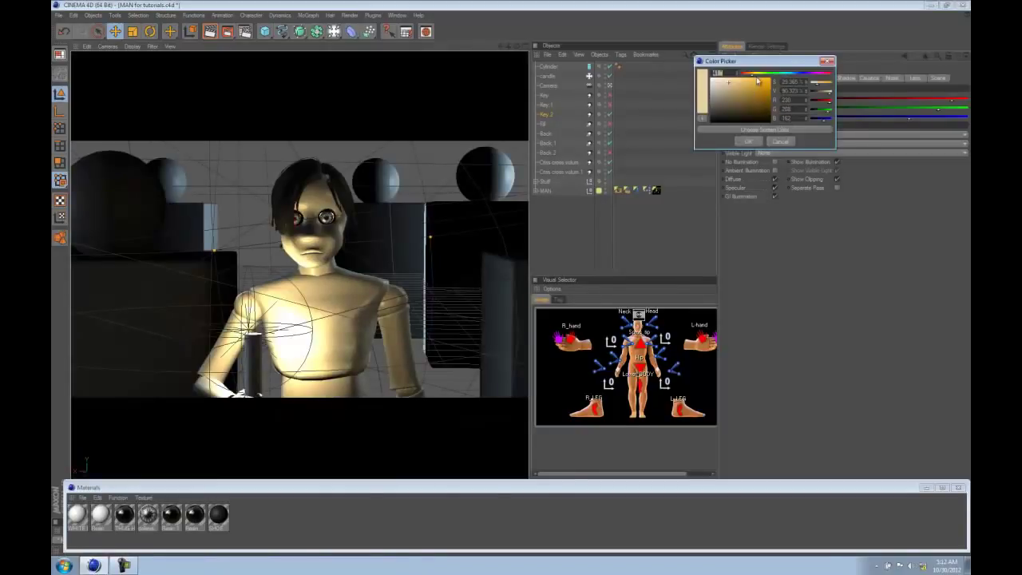
left_click_drag(757, 80, 784, 78)
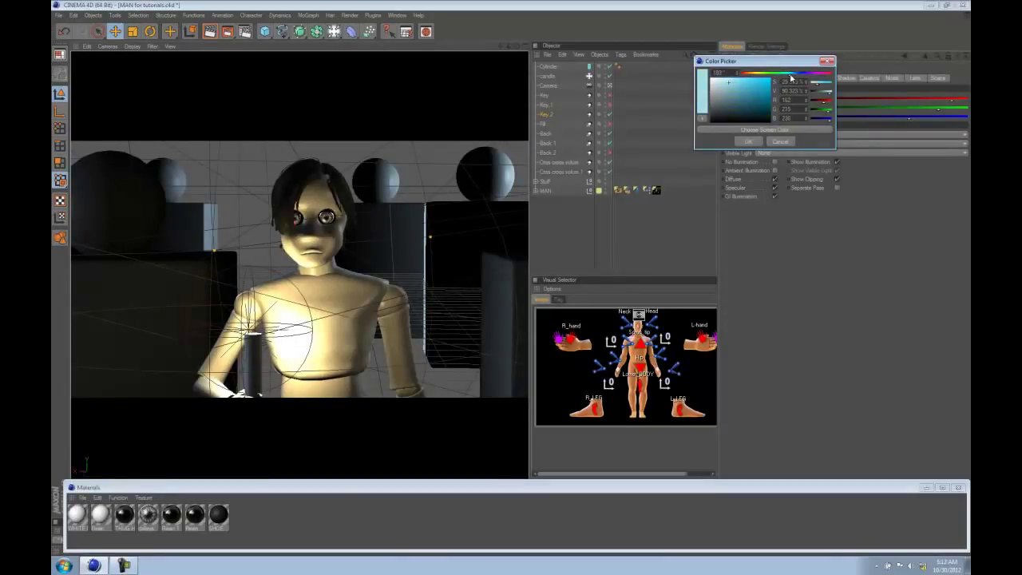
left_click(731, 88)
left_click(748, 142)
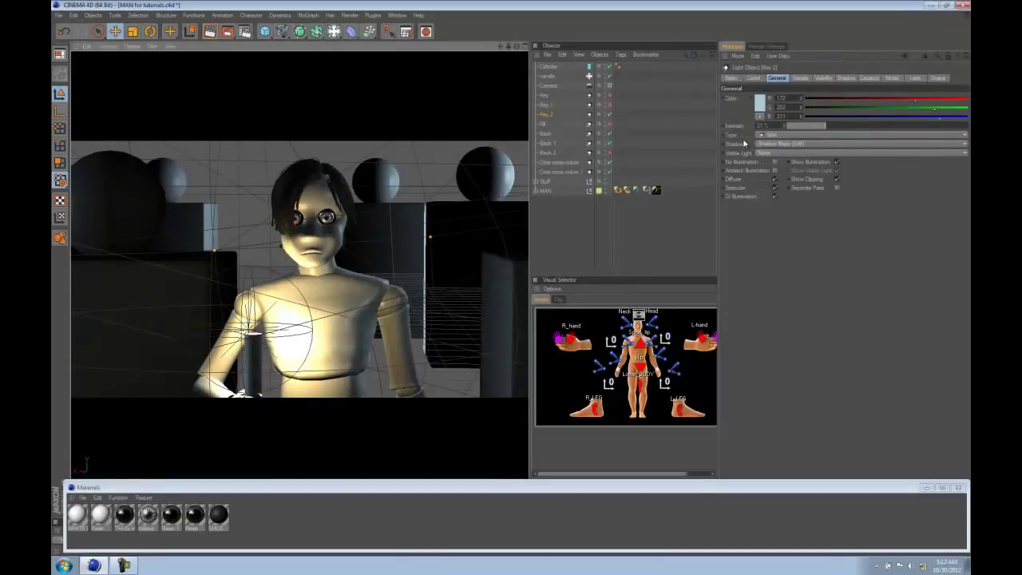
key("ctrl+r")
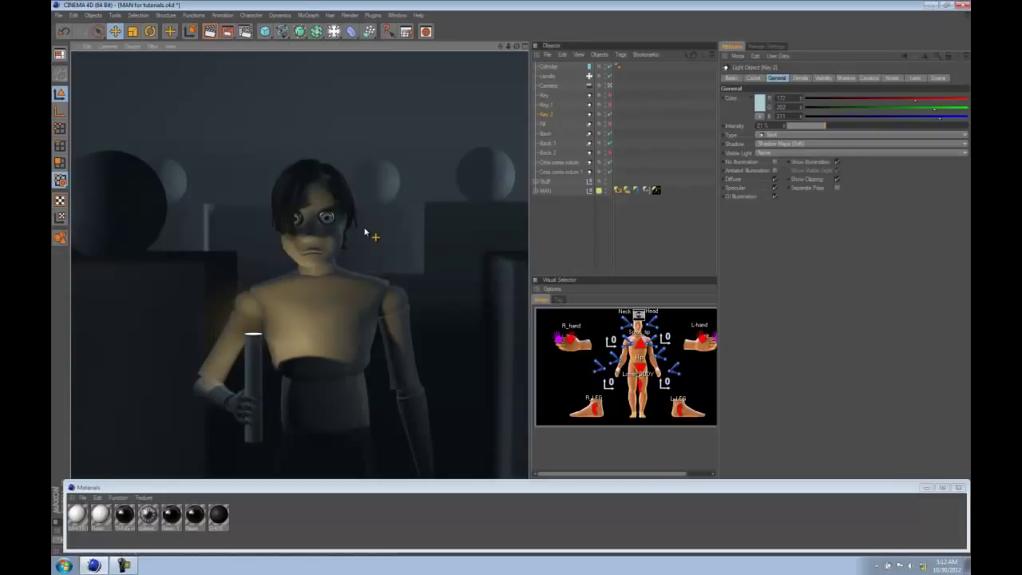
Reframe the camera wider to show the figure down to the thighs with the candle in hand
left_click_drag(431, 246, 418, 265, "alt")
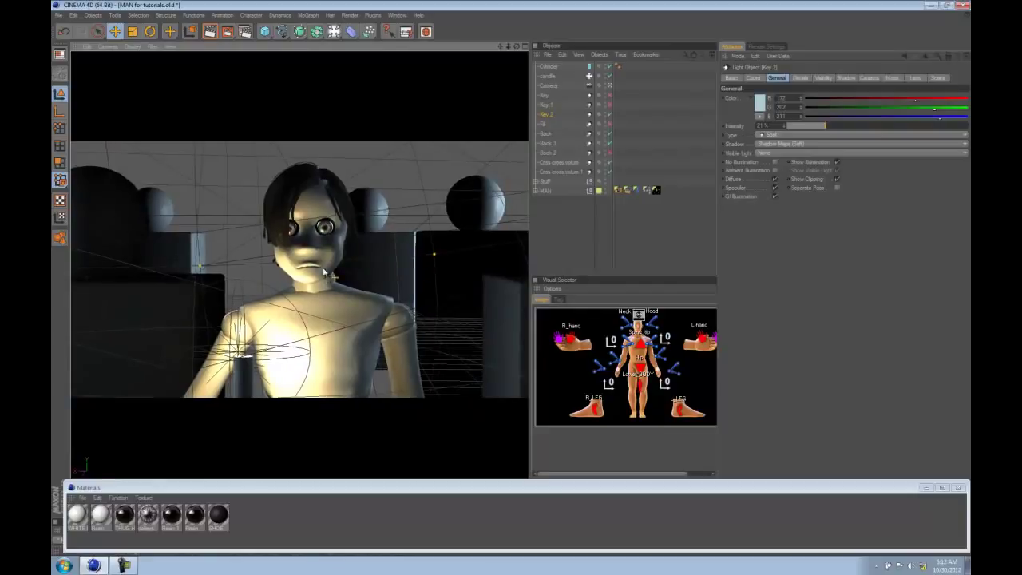
mouse_move(324, 272)
left_mouse_down("alt")
mouse_move(268, 277)
mouse_move(337, 278)
left_mouse_up("alt")
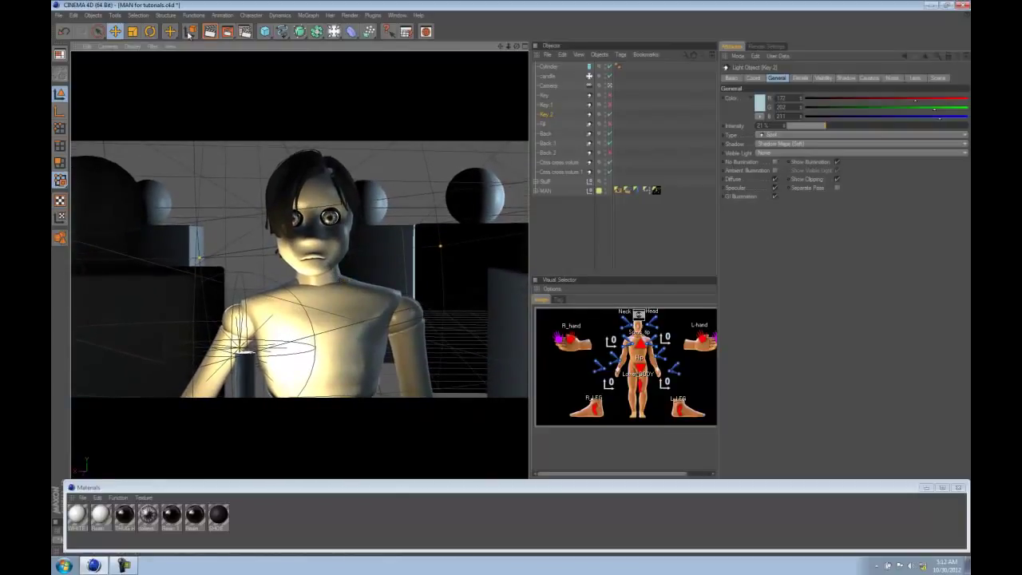
left_click(189, 32)
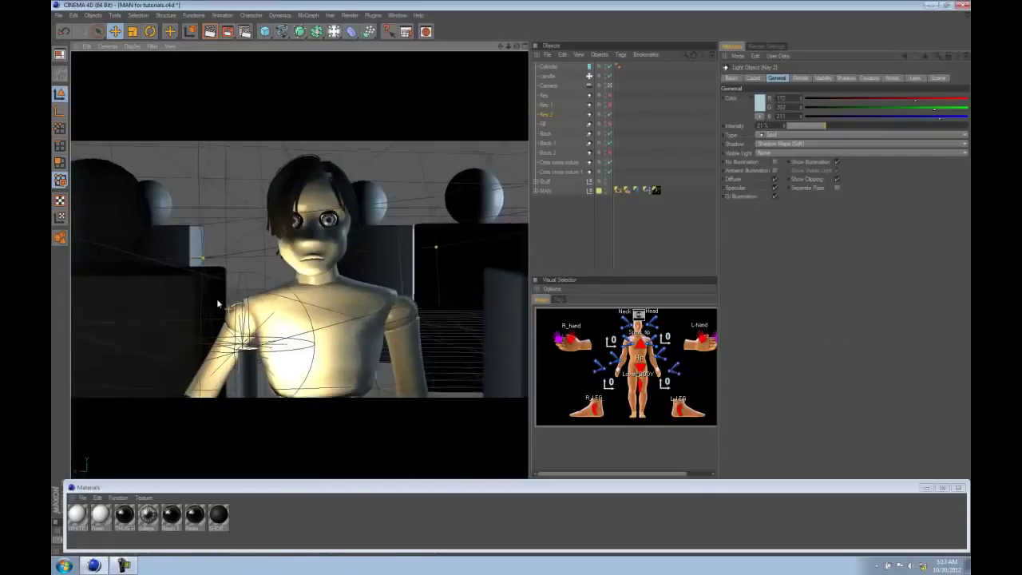
scroll(217, 304, "down", 2)
left_click_drag(207, 324, 323, 277, "alt")
left_click(227, 32)
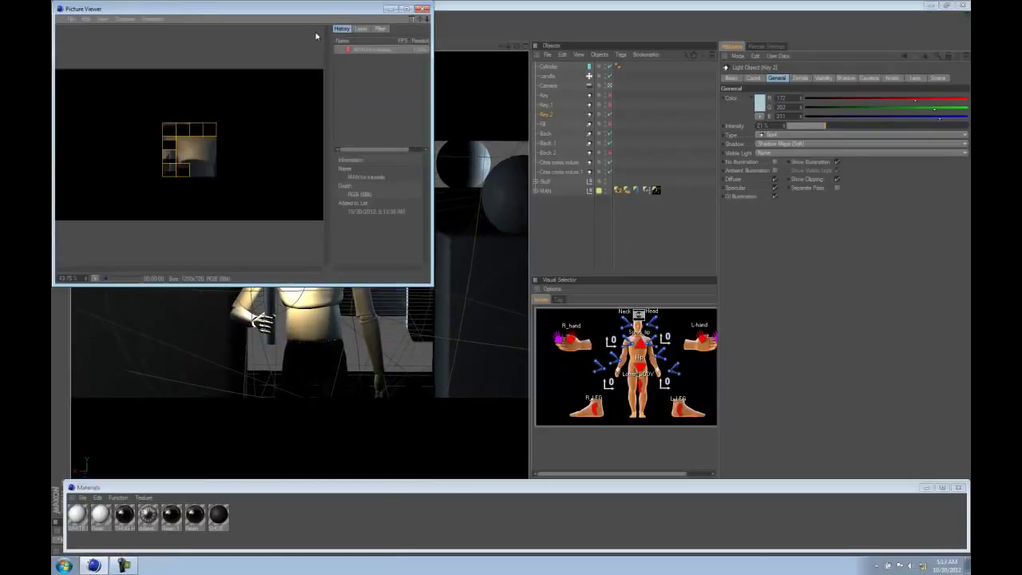
left_click(422, 9)
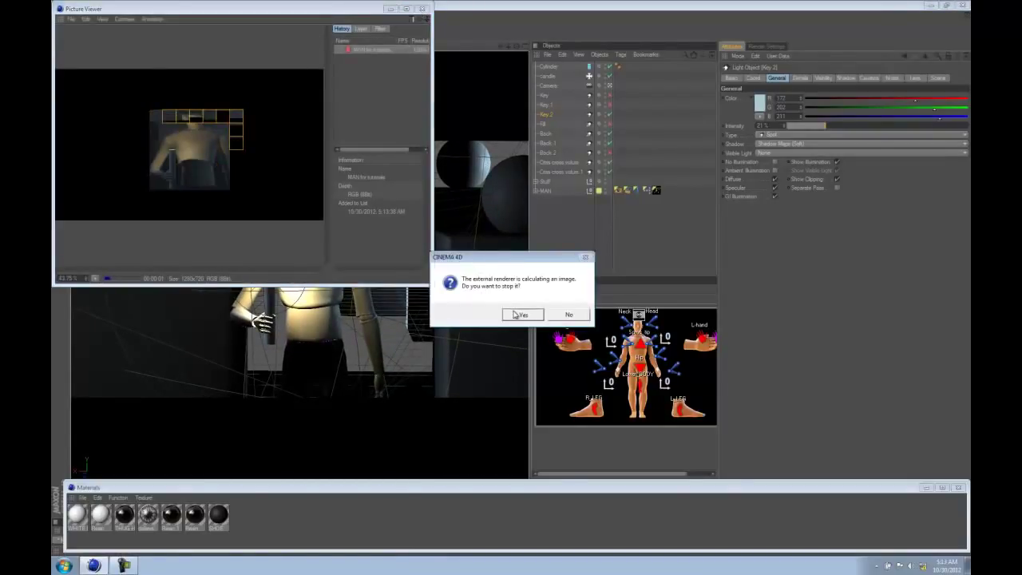
left_click(519, 315)
Render the reframed camera view in the viewport and inspect the candle lighting on the figure
left_click(210, 32)
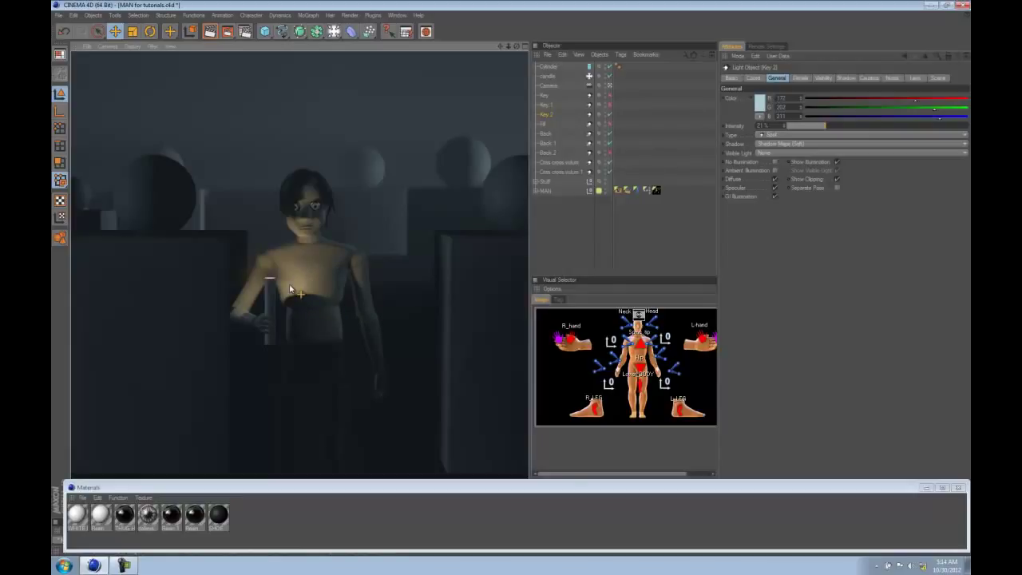
left_click_drag(290, 289, 442, 105)
left_click_drag(328, 185, 459, 105)
left_click_drag(241, 77, 397, 137)
left_click_drag(293, 160, 474, 264)
Move the figure's left-hand controller slightly closer to its body and render the camera view
left_click(703, 337)
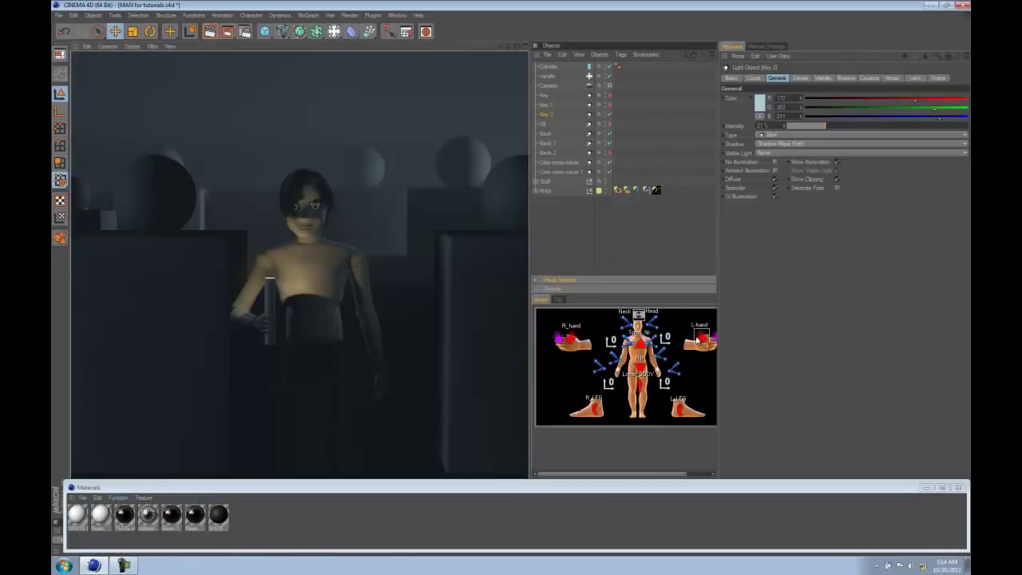
left_click_drag(473, 340, 468, 345)
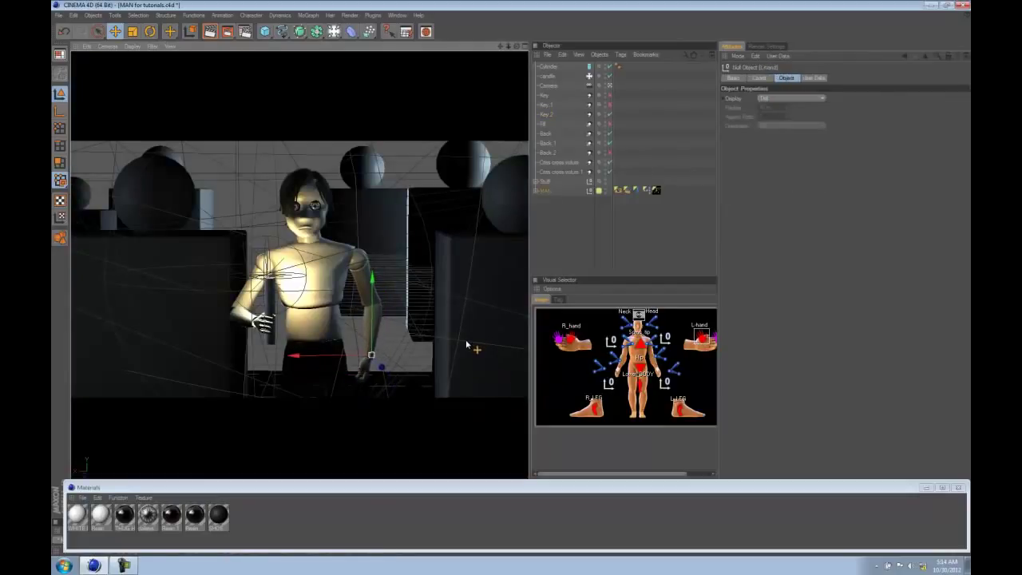
left_click(208, 32)
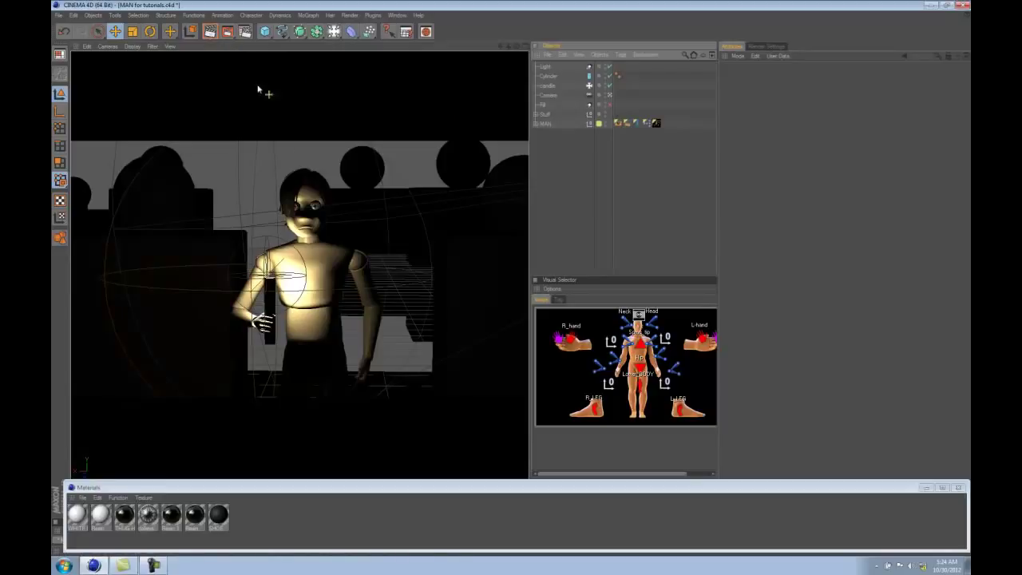
Adjust the candle light's visible radius for a moderate volumetric glow, rendering the camera view after each change
key("ctrl+r")
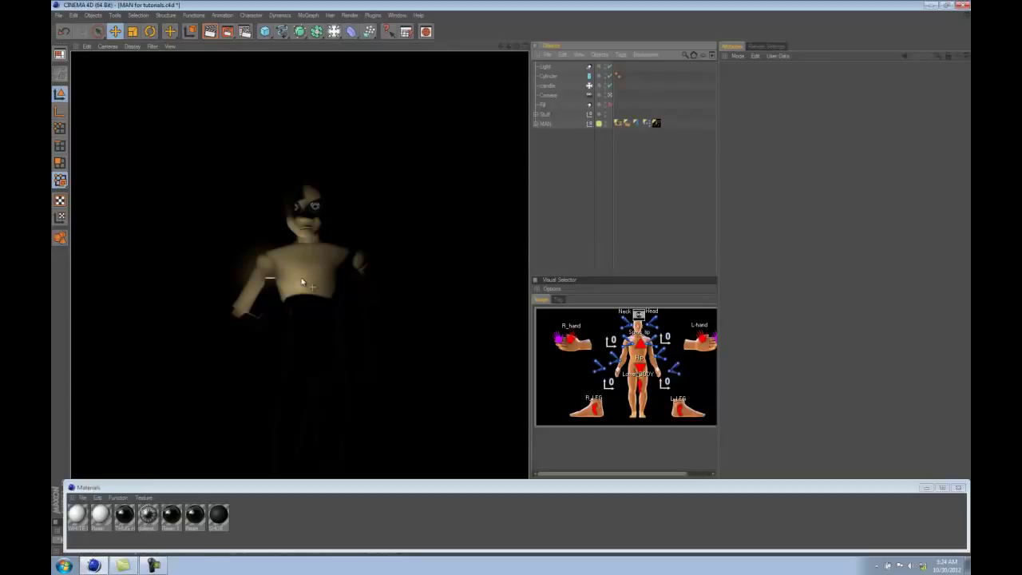
left_click(551, 86)
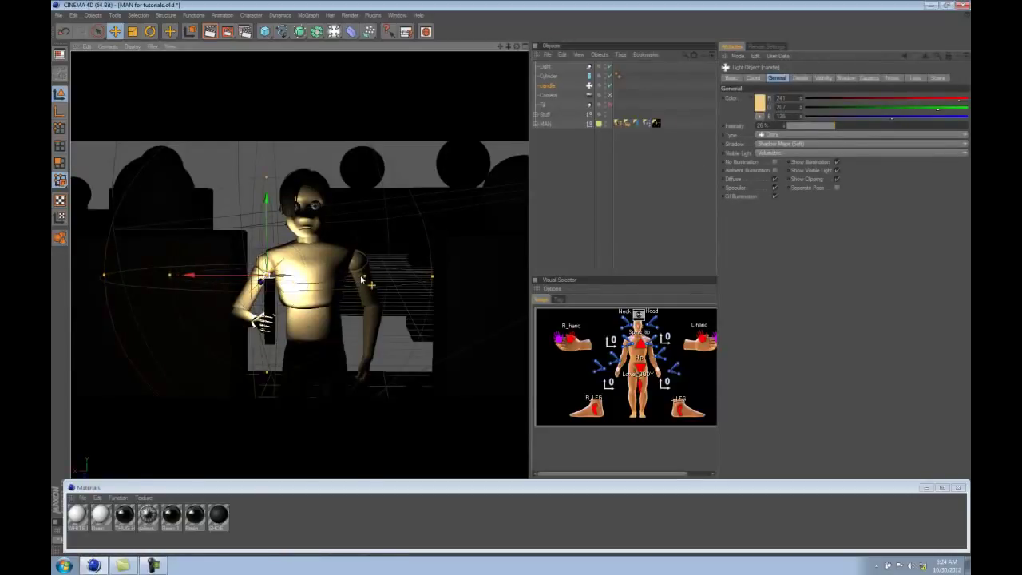
left_click(211, 36)
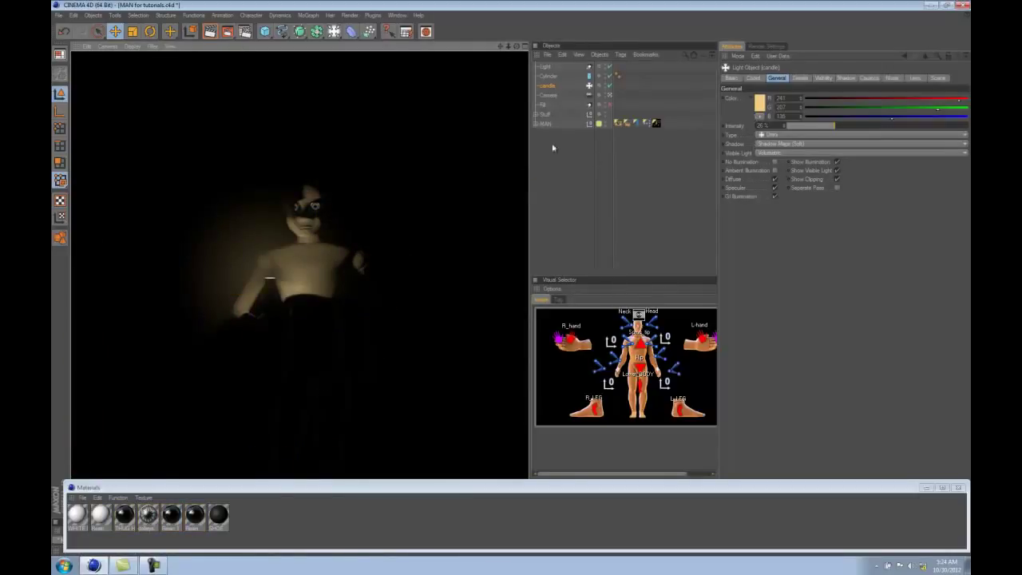
left_click(546, 87)
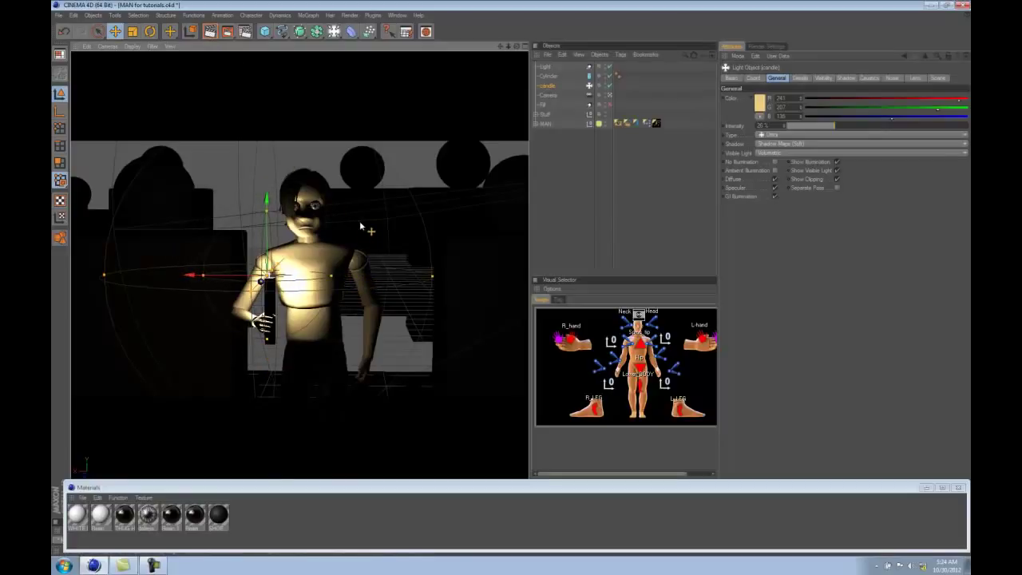
key("ctrl+r")
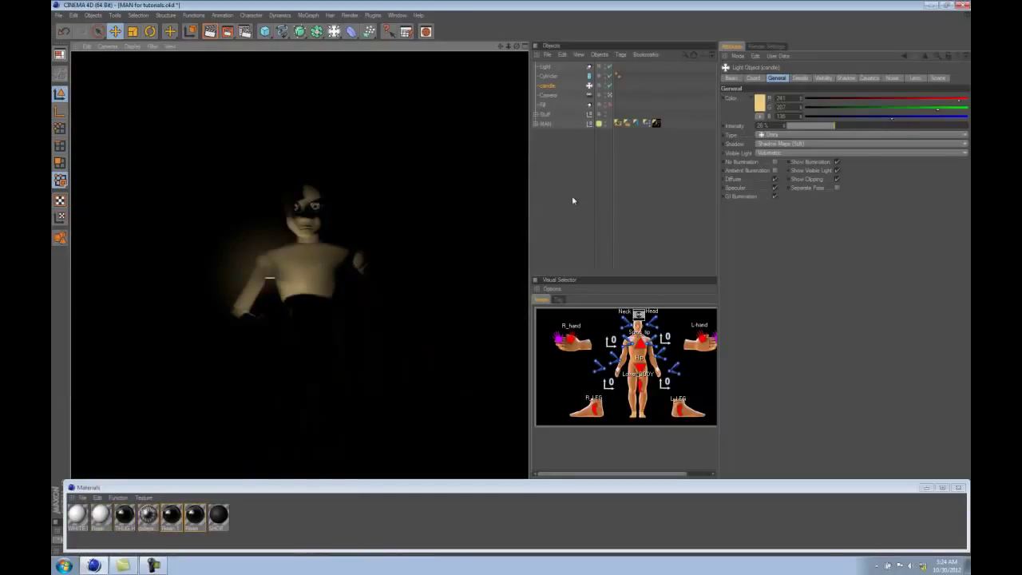
Raise the candle light slightly along its vertical axis above the candle and render the camera view
left_click(551, 89)
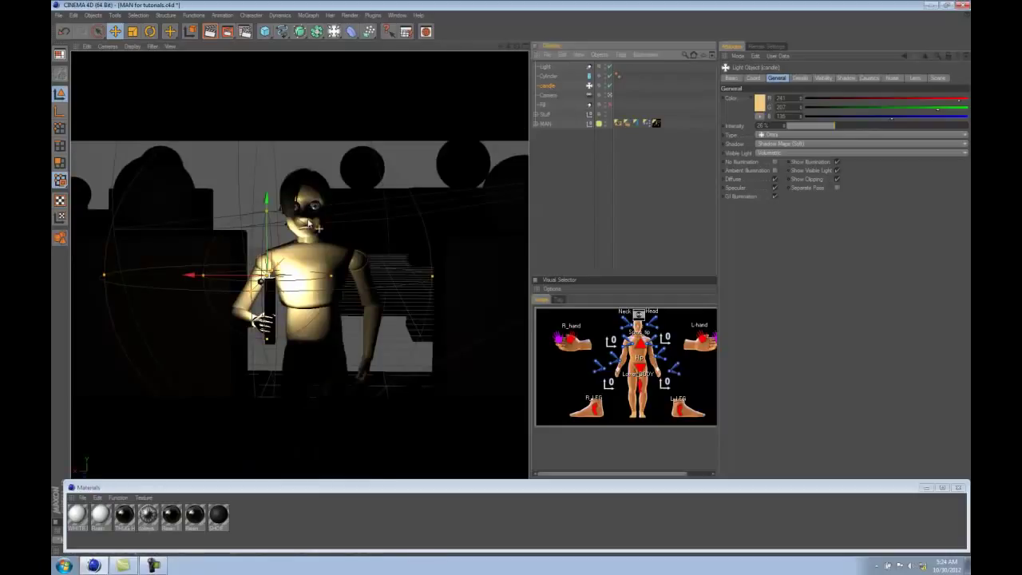
left_click_drag(266, 238, 266, 222)
left_click(214, 32)
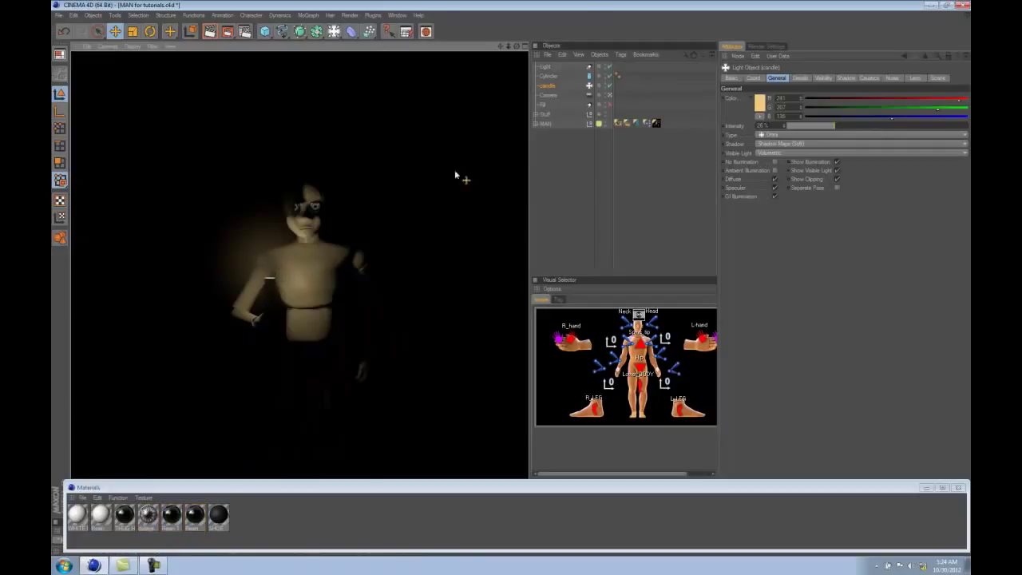
Enable the Fill light, set its intensity to 16%, and render the camera view
left_click(543, 105)
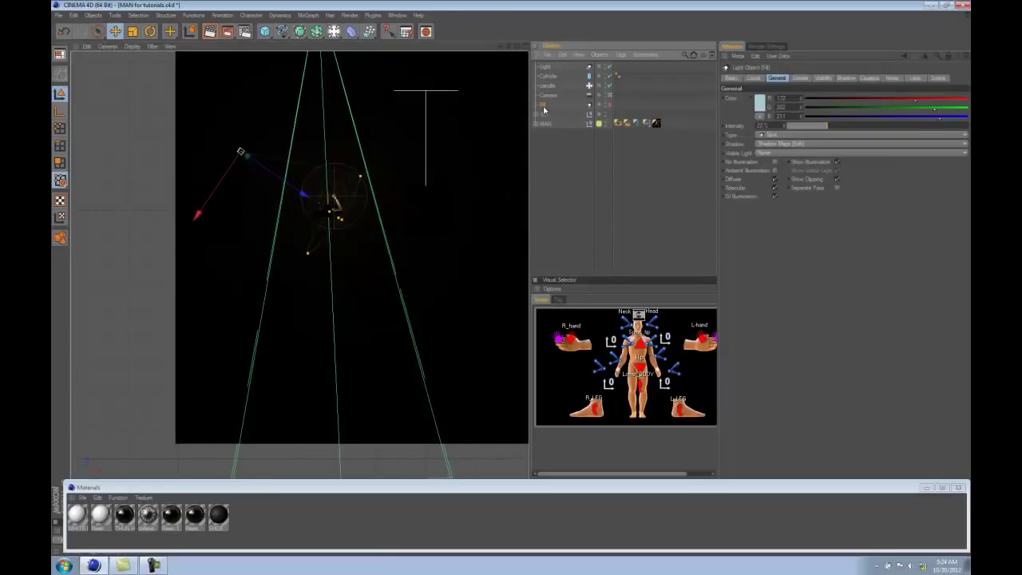
key("F1")
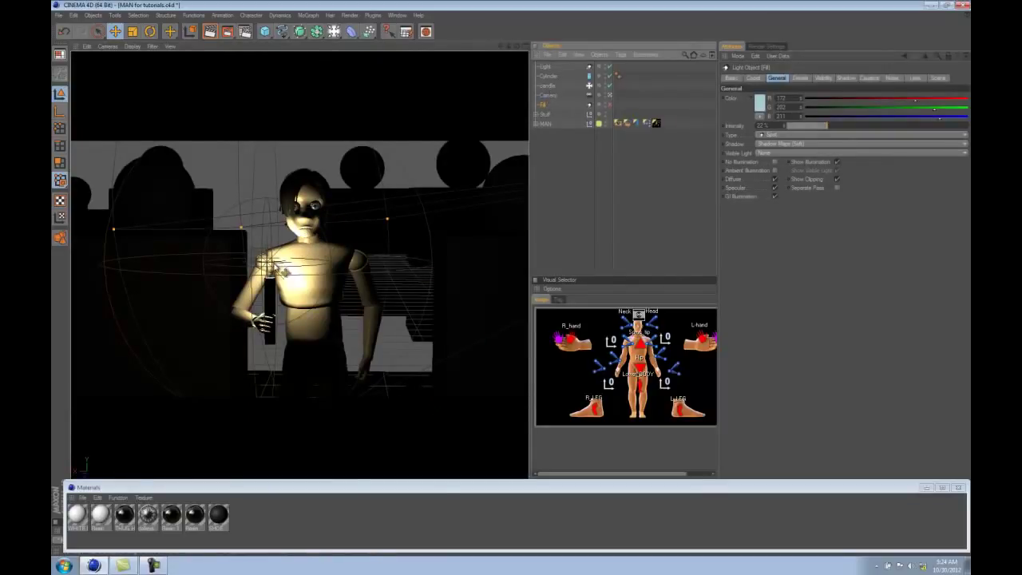
left_click(609, 105)
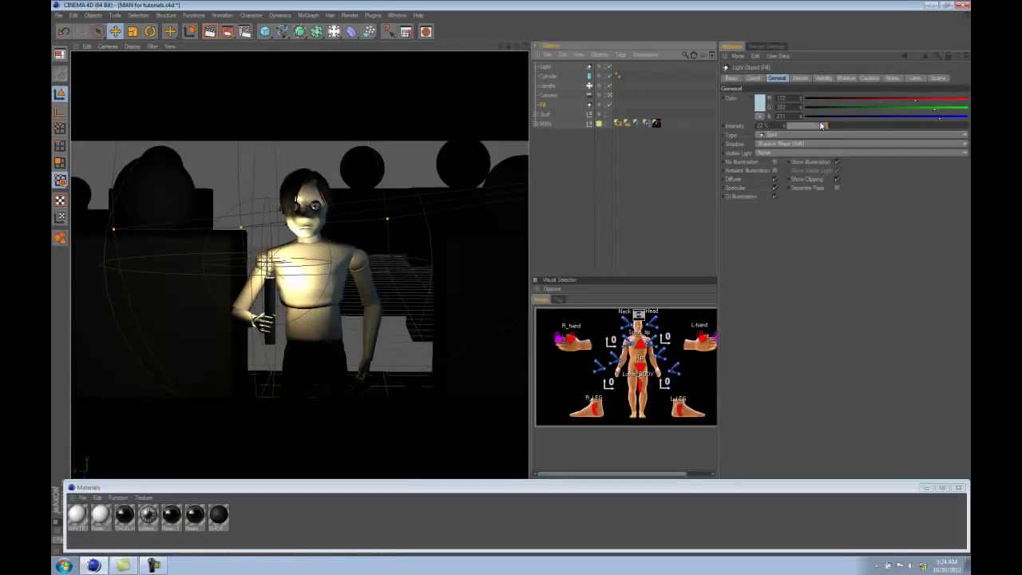
left_click_drag(823, 125, 816, 126)
left_click(211, 32)
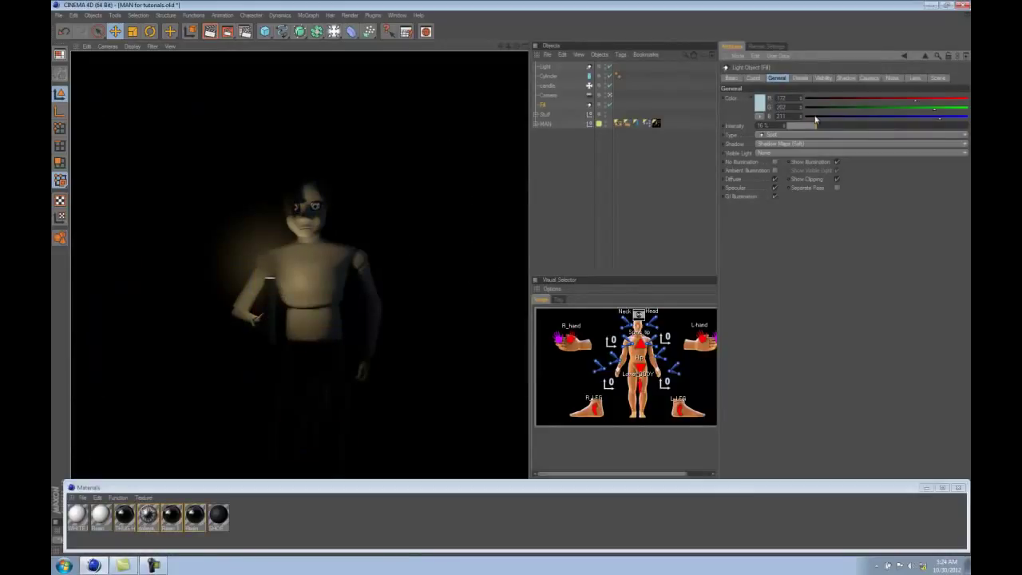
Test the Fill light at 24% intensity, settle on 22%, and render the view after each change
left_click_drag(818, 126, 829, 126)
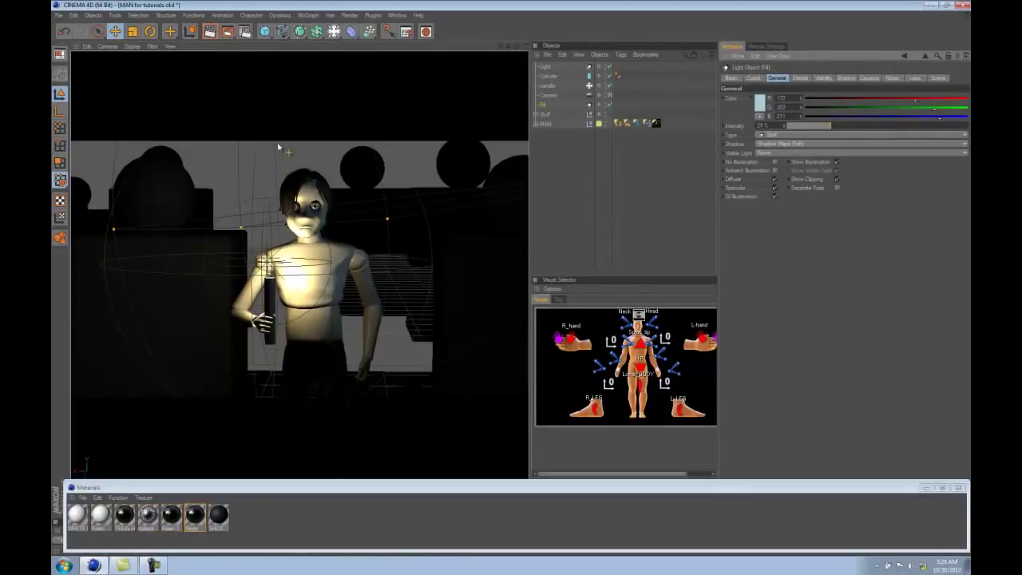
key("ctrl+r")
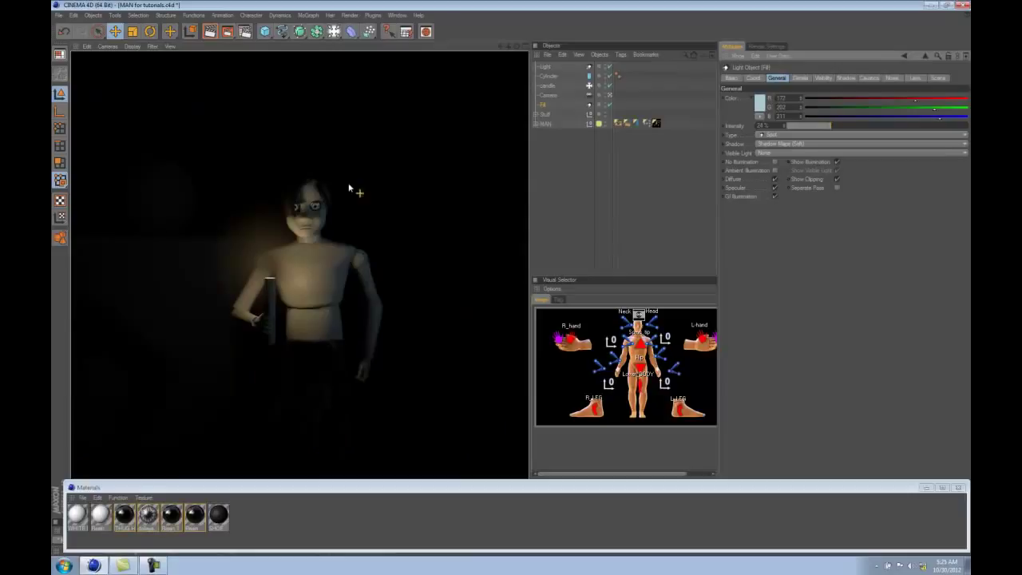
left_click_drag(826, 128, 828, 130)
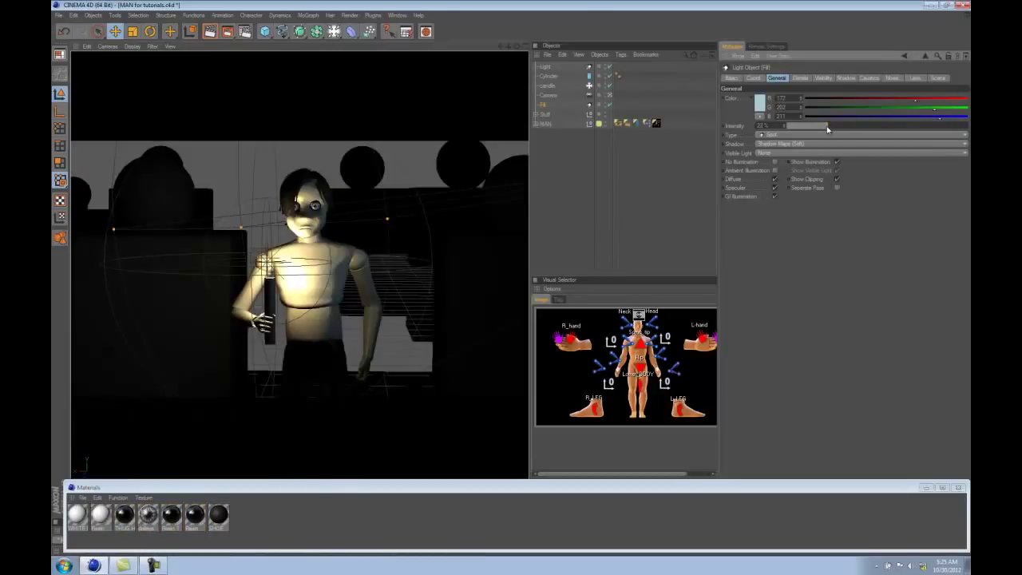
left_click(209, 31)
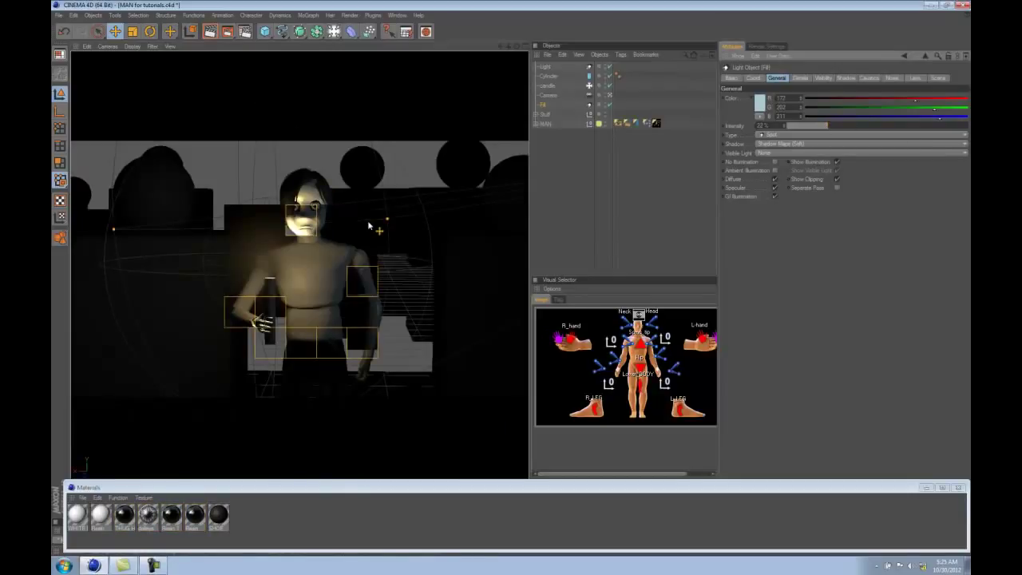
Pull the camera back to show the figure small among the background shapes, and render the view
left_click(578, 193)
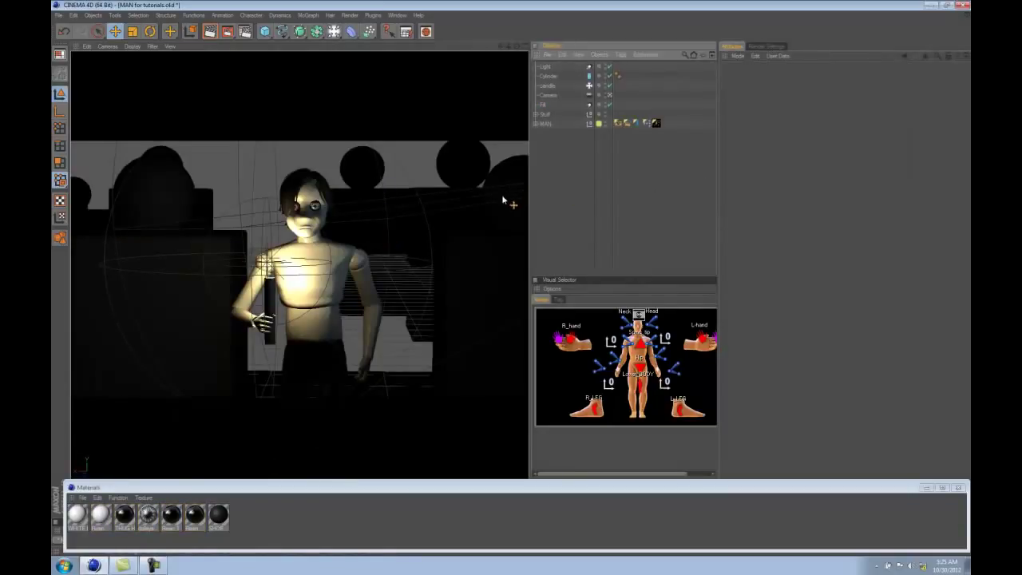
left_click_drag(440, 234, 285, 289, "alt")
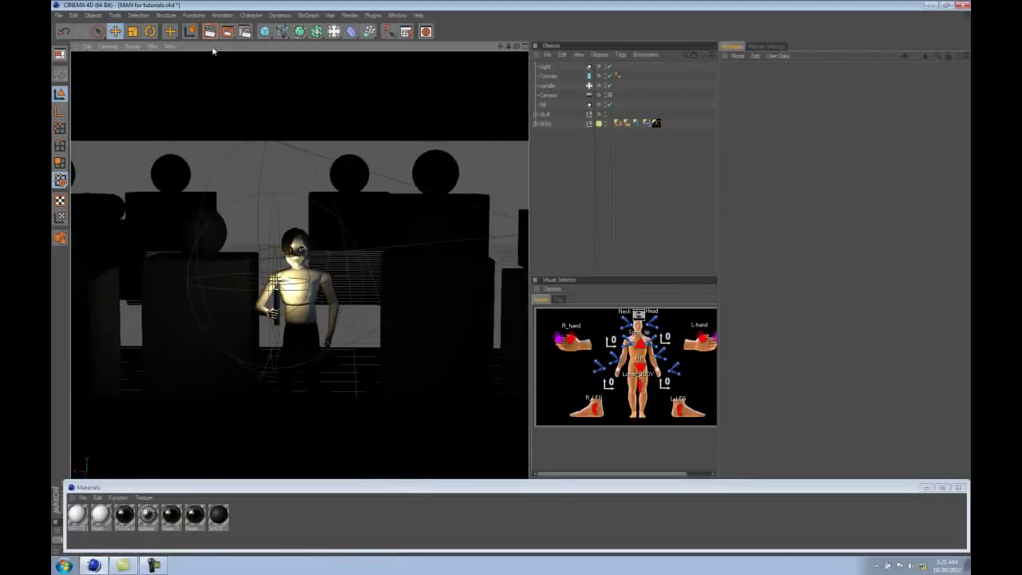
key("ctrl+r")
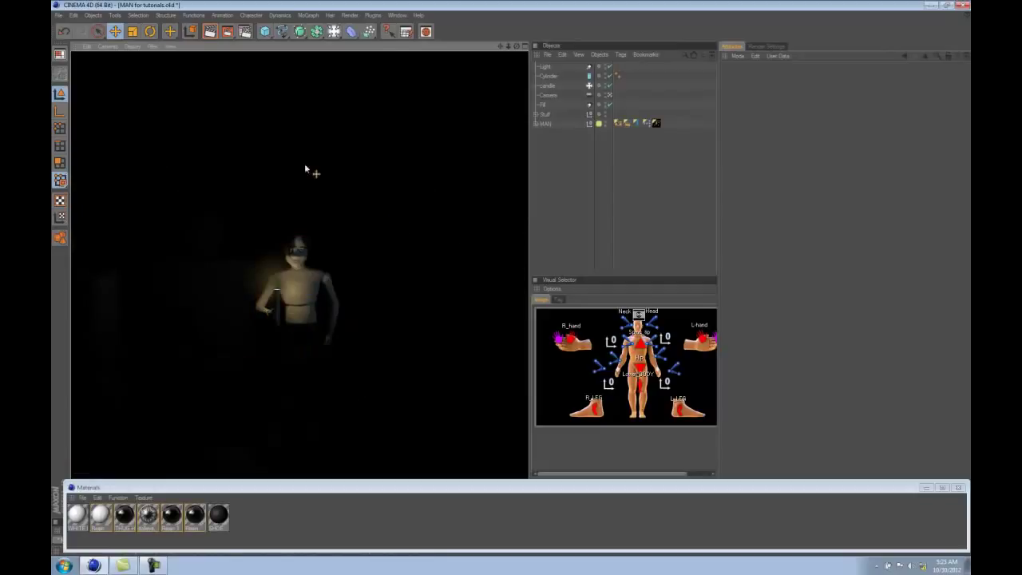
left_click_drag(350, 259, 347, 234, "alt")
Duplicate the Fill light and rotate the copy in the top view so its beam points nearly straight across the scene
left_click(545, 105)
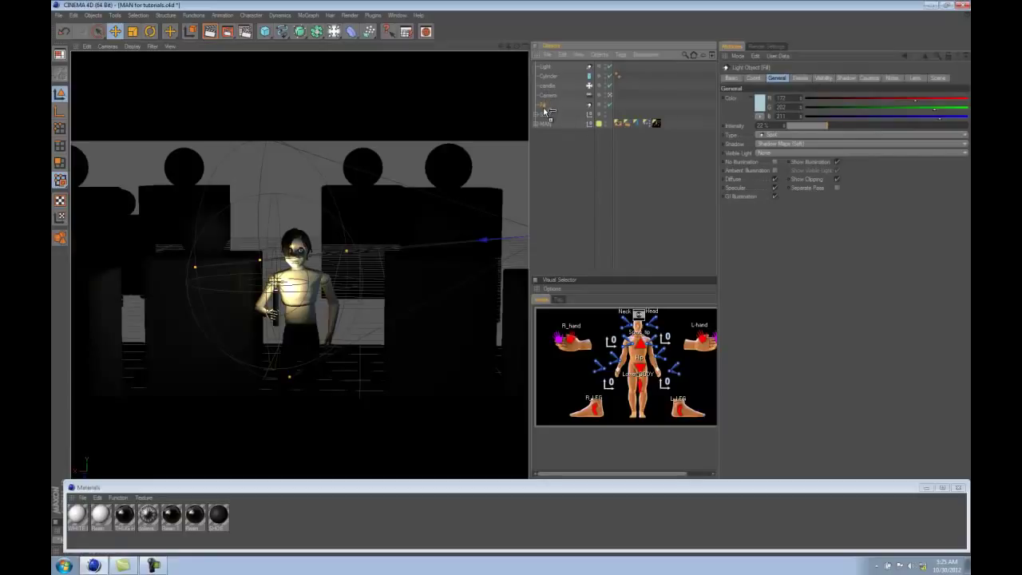
left_click_drag(545, 111, 545, 111, "ctrl")
key("F2")
scroll(361, 226, "down", 4)
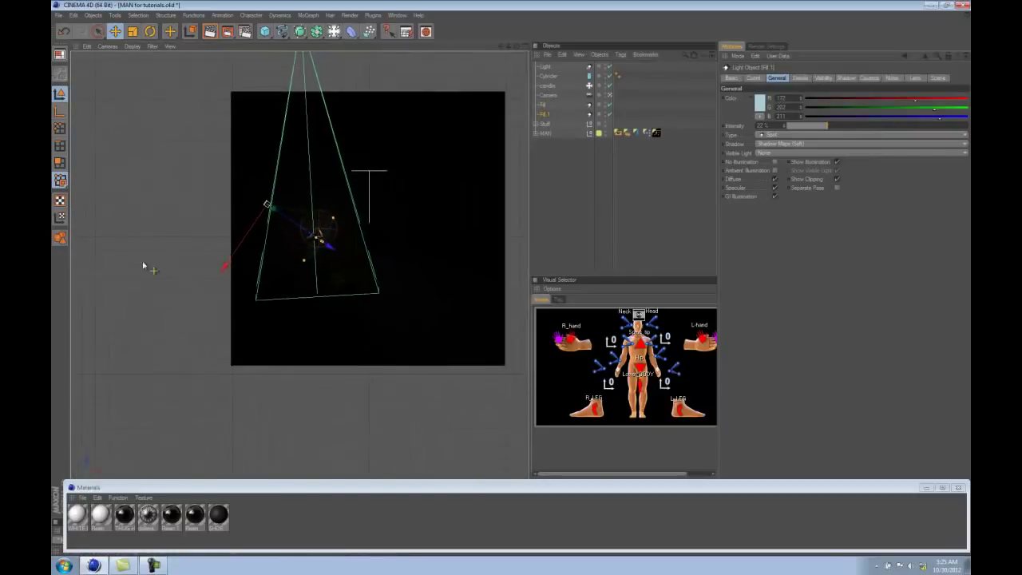
key("r")
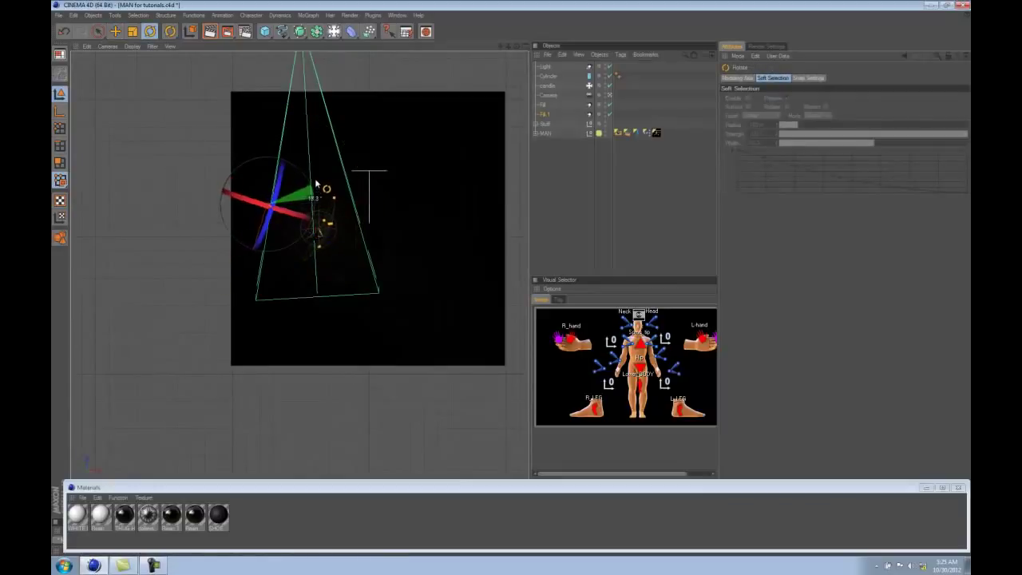
key("e")
Move the copied Fill light out beside the background objects and extend its falloff radius until its cone spans all of them
scroll(422, 233, "down", 4)
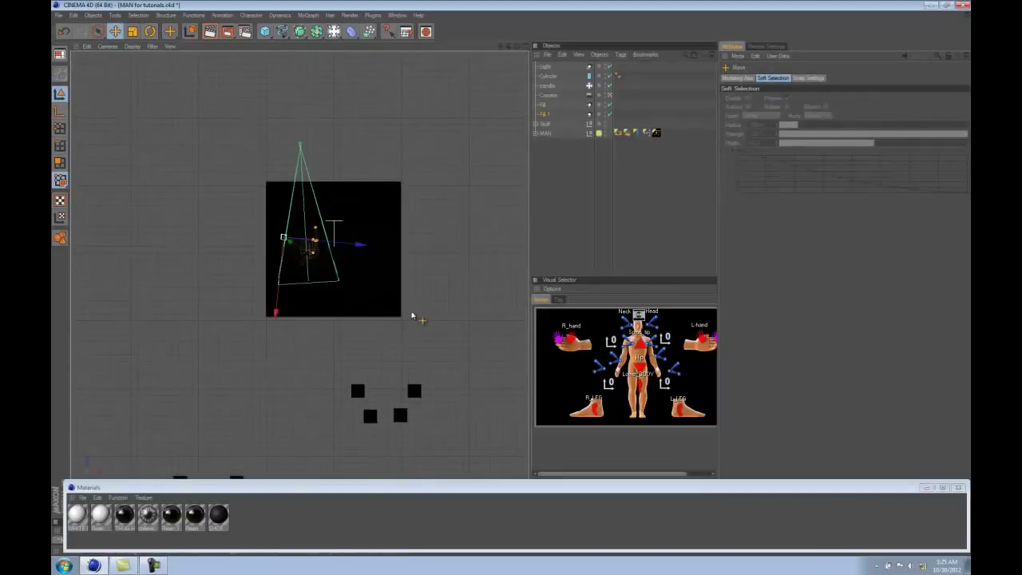
scroll(412, 316, "down", 6)
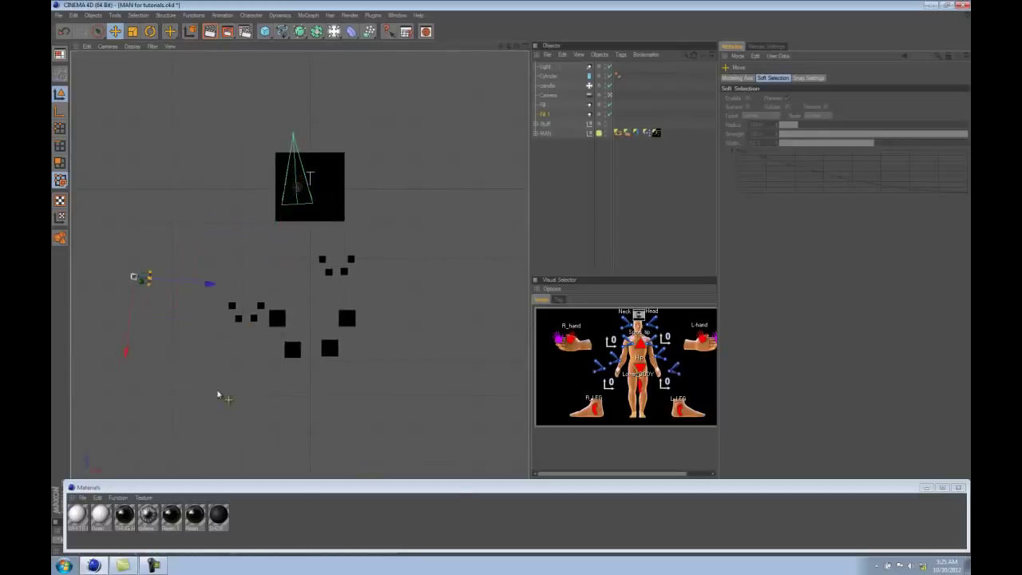
left_click_drag(219, 395, 250, 403)
left_click_drag(177, 316, 490, 325)
left_click(545, 116)
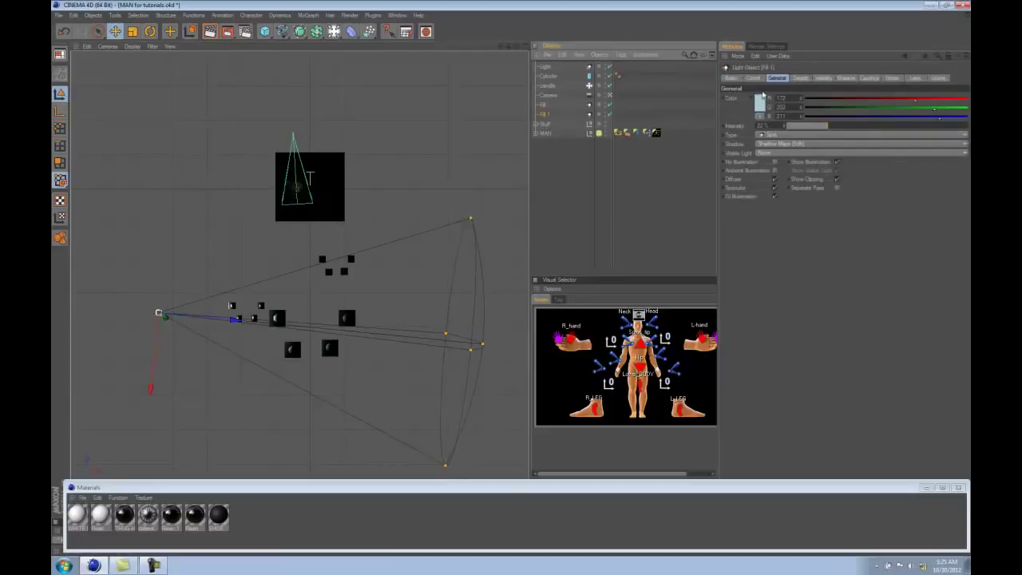
left_click(799, 78)
left_click_drag(399, 286, 383, 265)
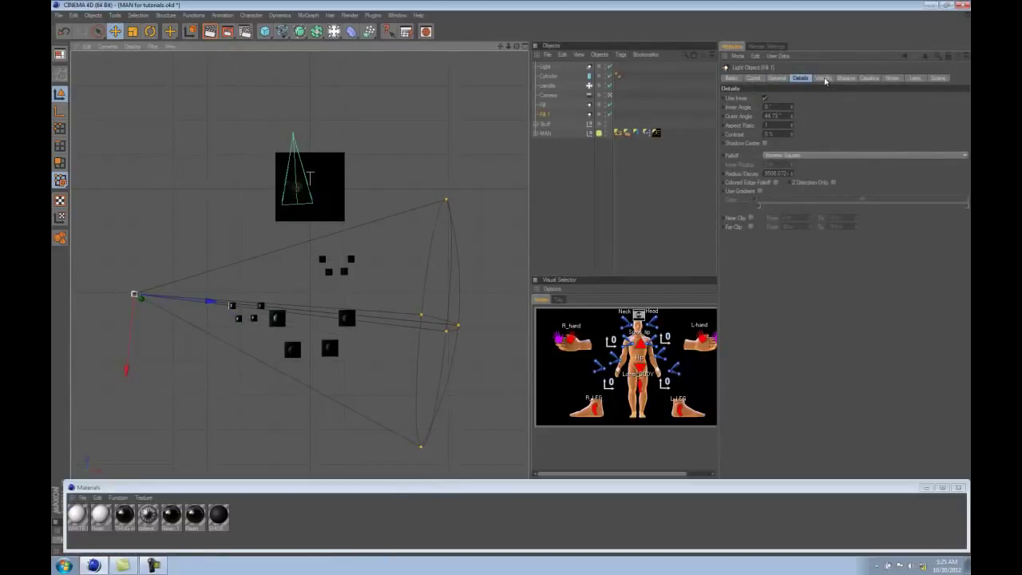
Set the copied Fill light's visible light to Volumetric and extend its outer distance to about 12200 m
left_click(823, 78)
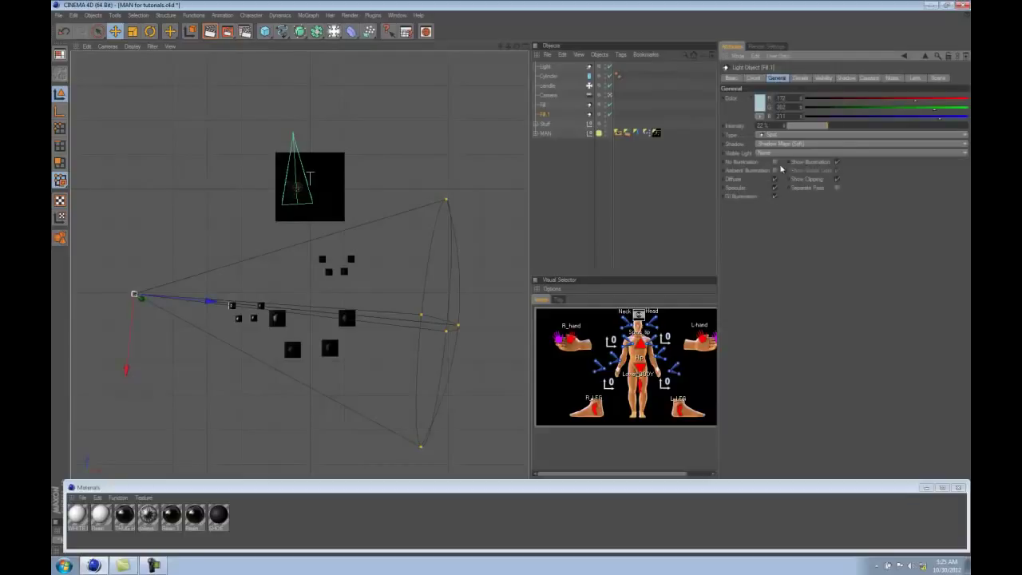
left_click(771, 154)
left_click(778, 169)
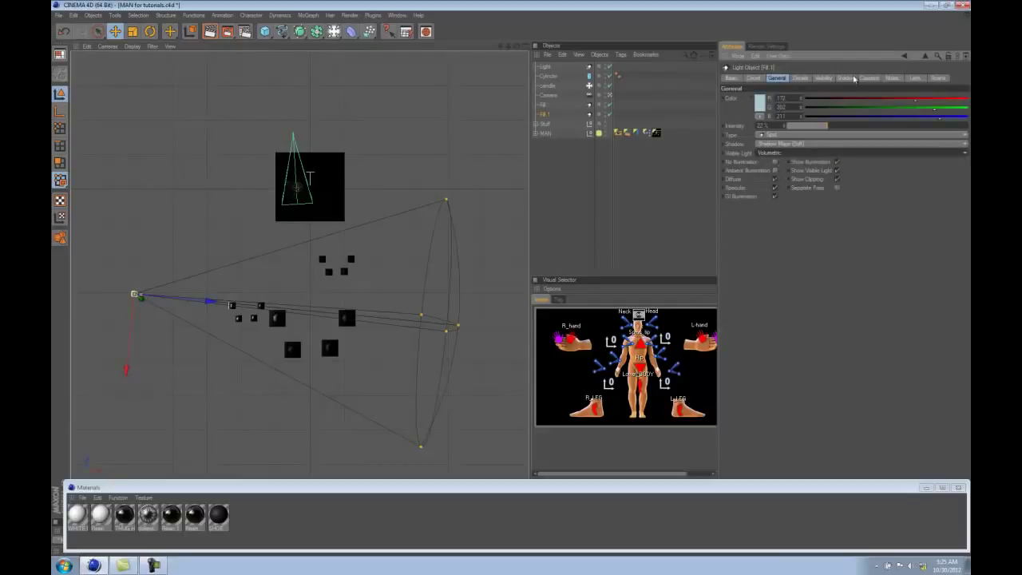
left_click(823, 78)
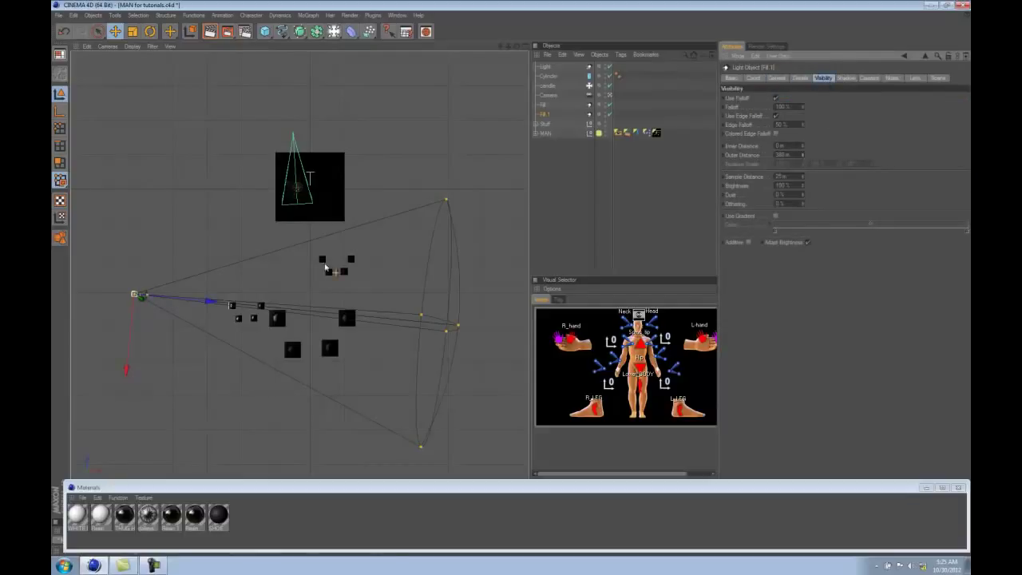
left_click_drag(149, 295, 419, 296)
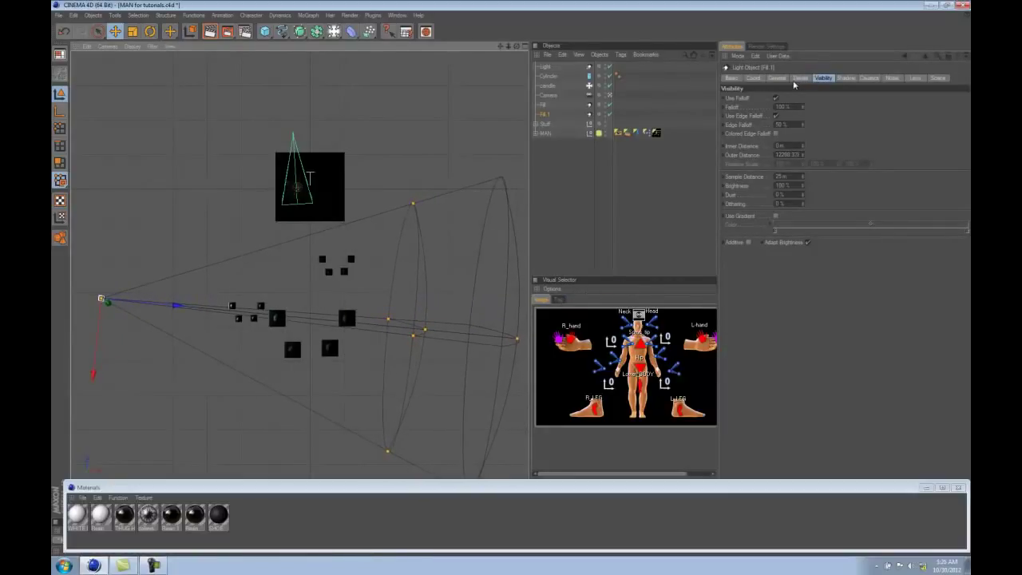
Try the Include scene mode on the copied Fill light with a camera-view render, then restore Exclude
left_click(939, 78)
left_click(761, 99)
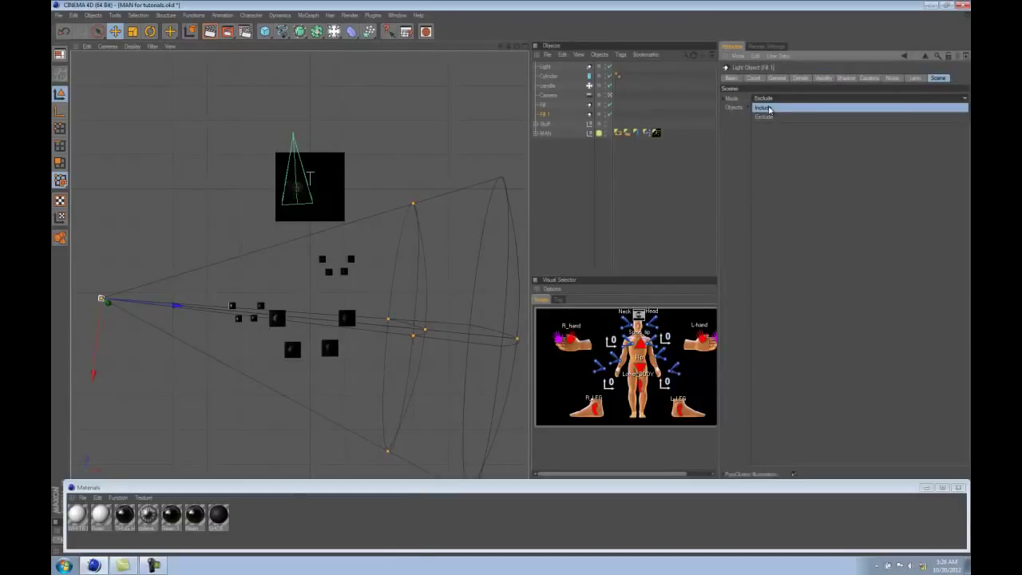
left_click(769, 109)
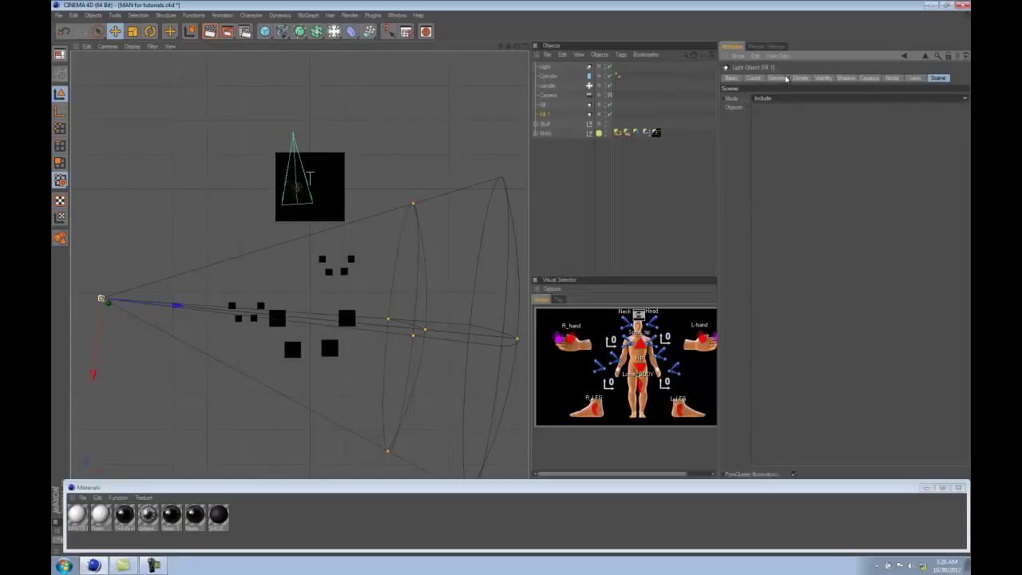
key("F1")
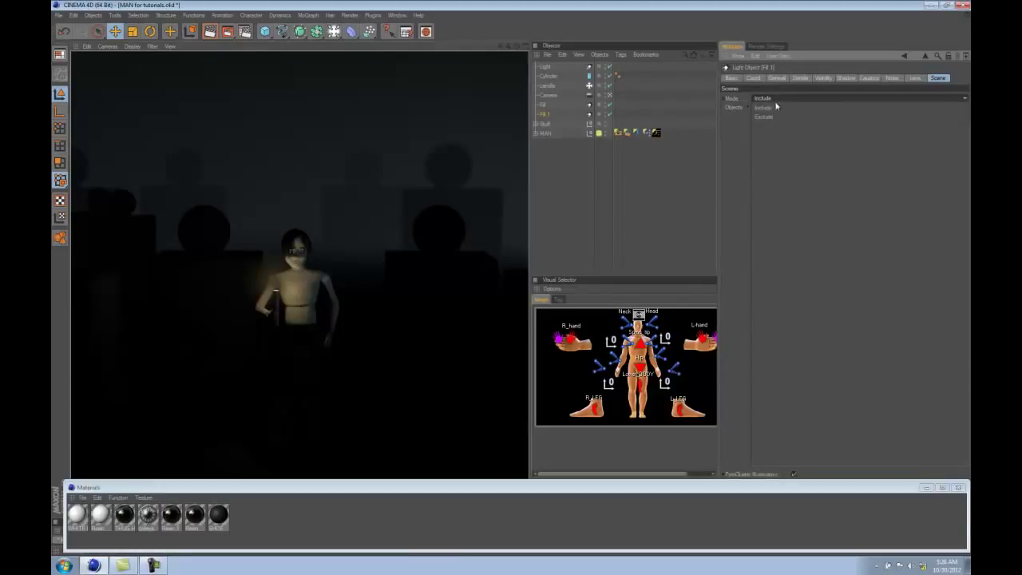
left_click(775, 107)
Lower the copied Fill light's intensity to about 16%, rendering the camera view to check the background brightness
left_click(778, 78)
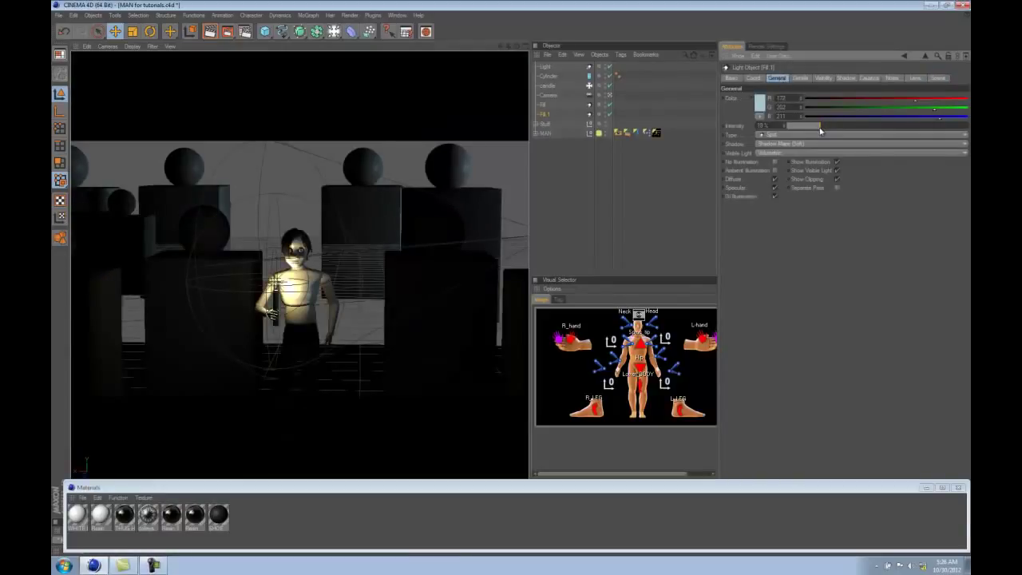
left_click(208, 32)
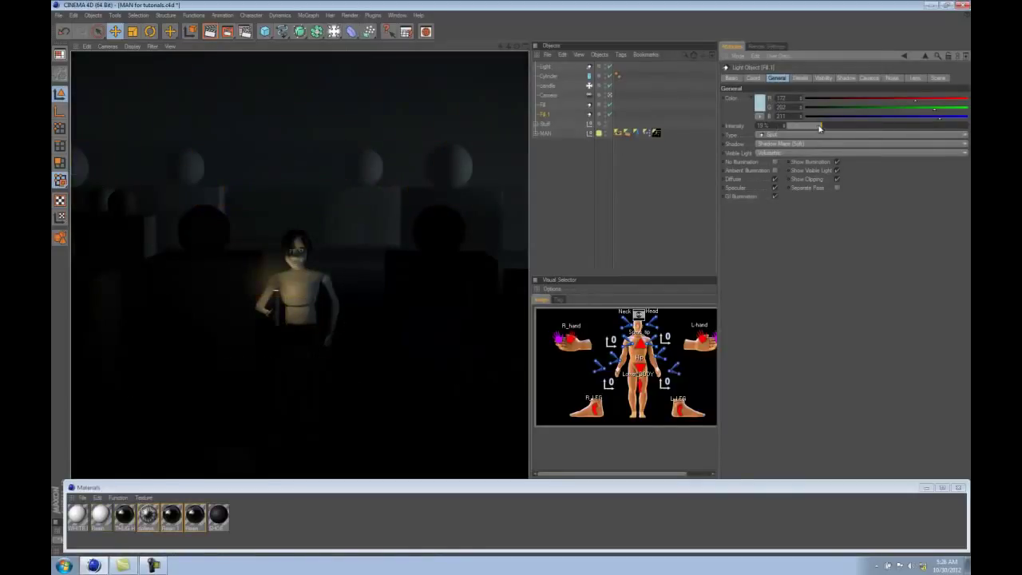
left_click_drag(819, 126, 816, 128)
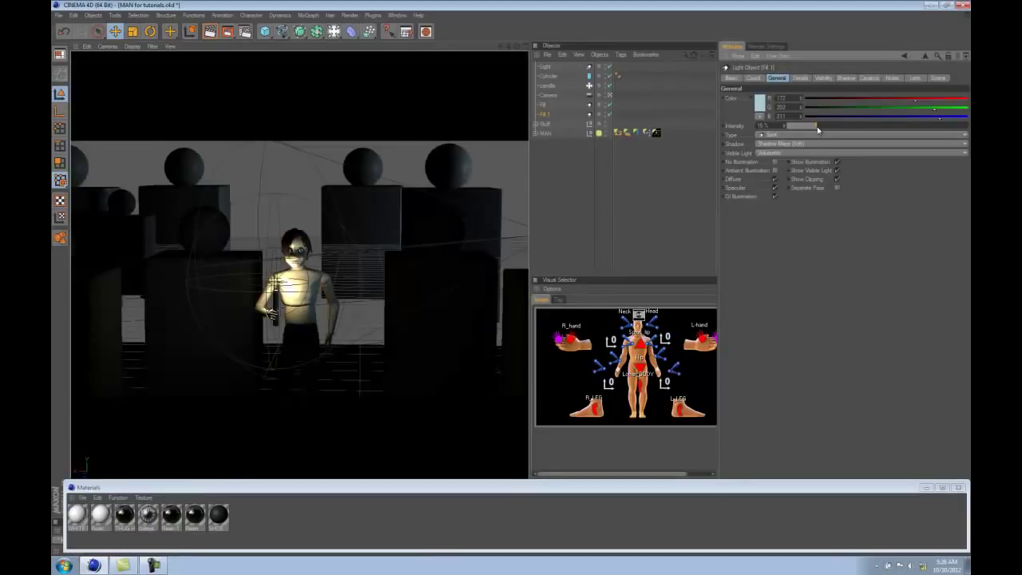
Rotate the copied Fill light to angle across the background objects, reposition it in the top view, and render the camera view
key("F2")
scroll(361, 217, "down", 5)
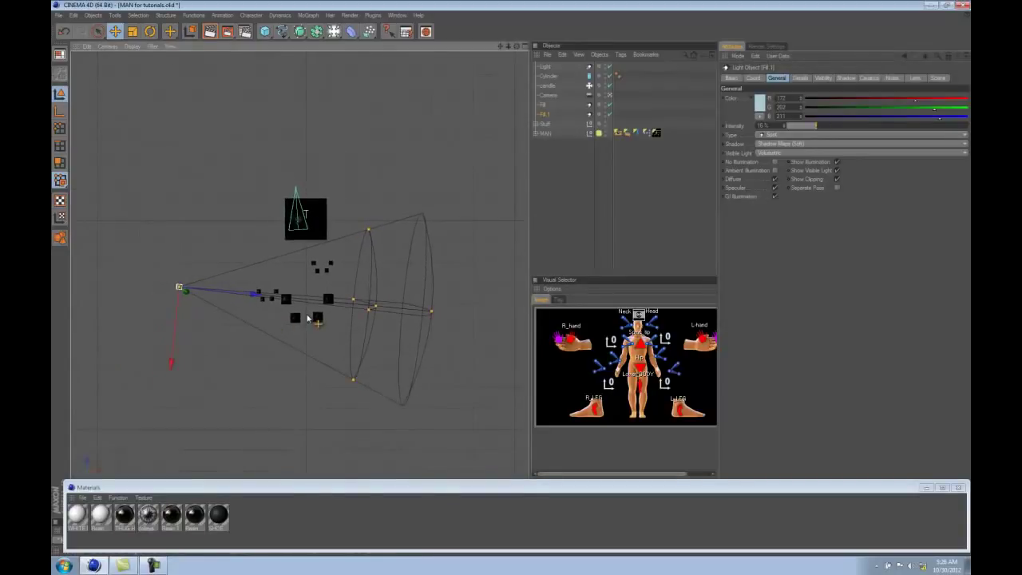
left_click_drag(354, 326, 351, 325)
key("r")
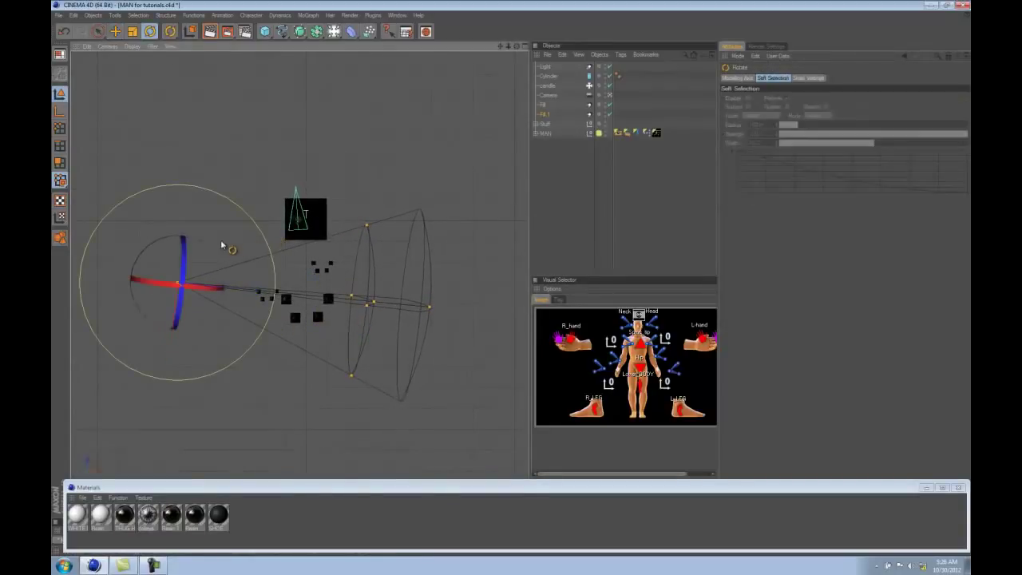
left_click_drag(224, 244, 270, 243)
key("e")
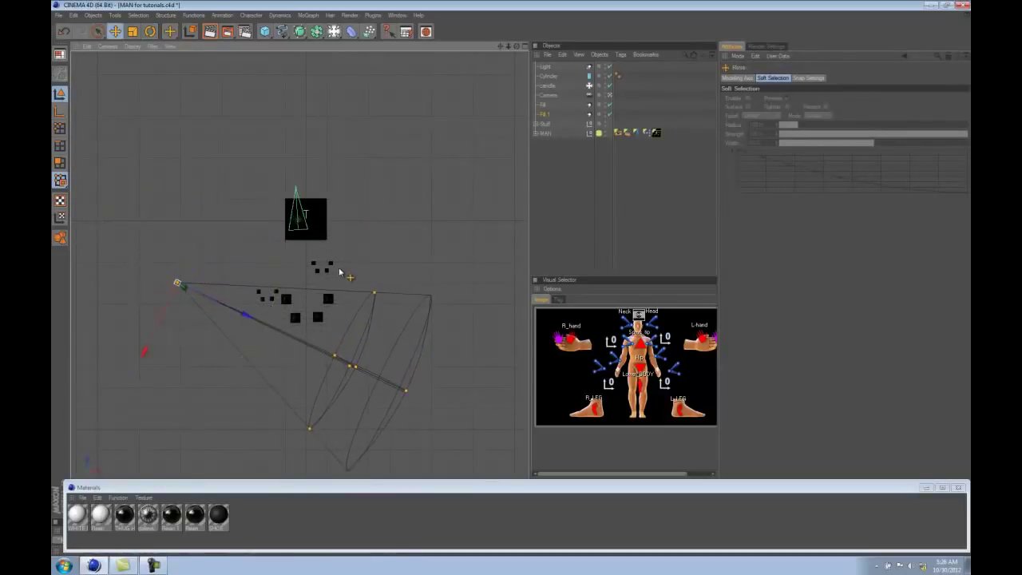
left_click_drag(342, 269, 336, 223)
key("F1")
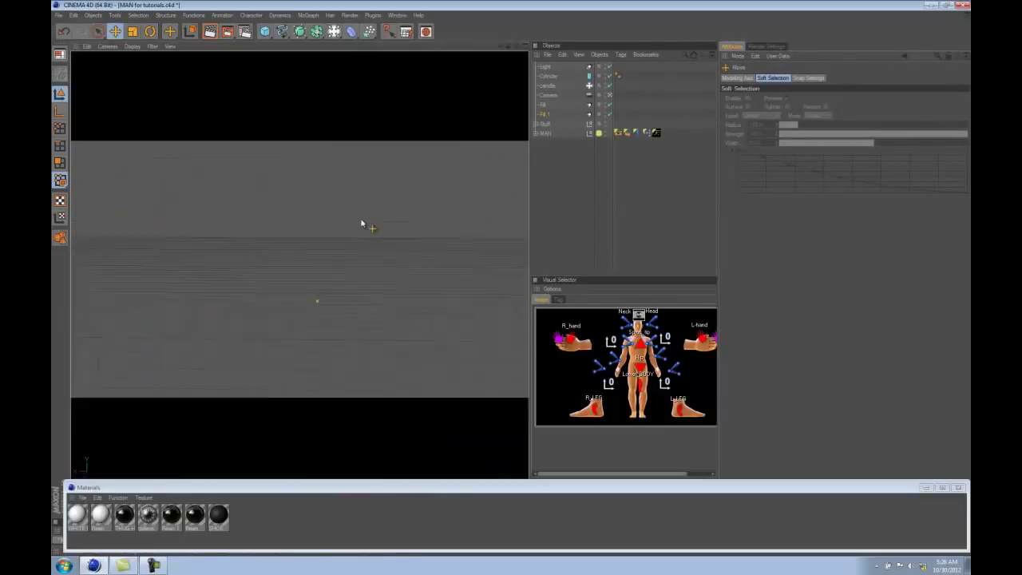
left_click(210, 32)
key("ctrl+r")
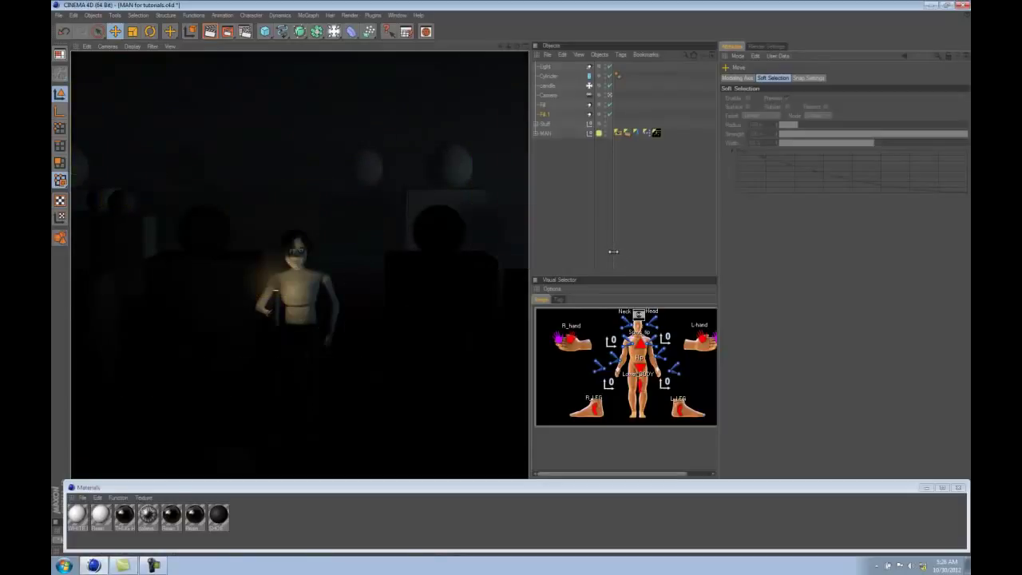
Shift the copied Fill light's color to a deeper blue, set its visible-light Dust to 100%, and render the camera view
left_click(547, 114)
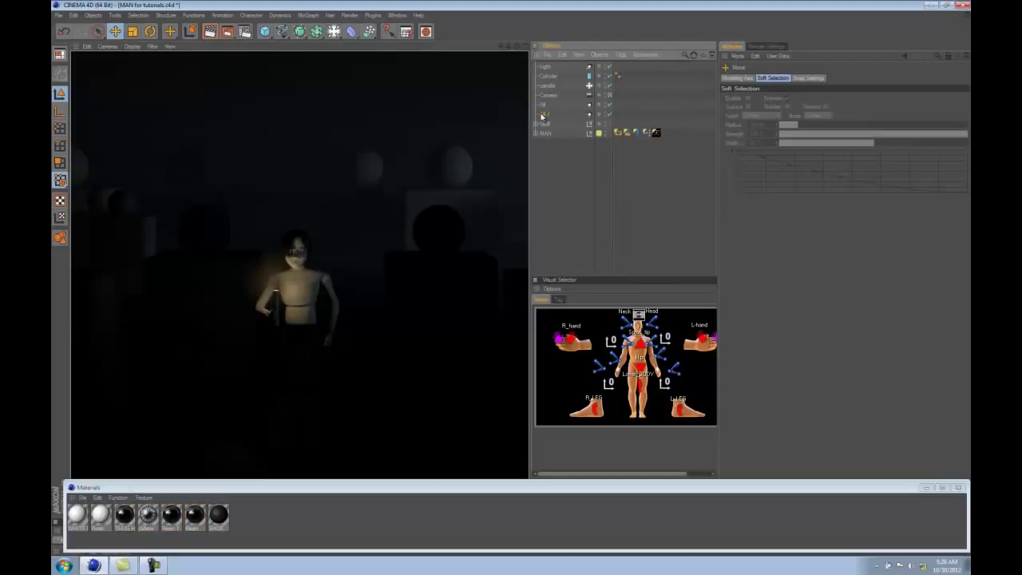
left_click(761, 104)
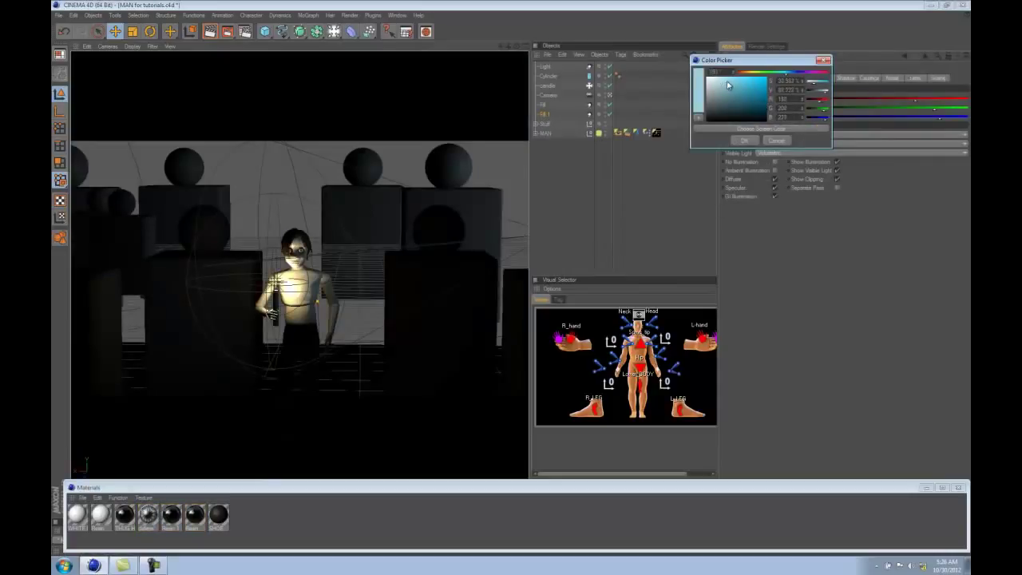
left_click_drag(787, 74, 791, 75)
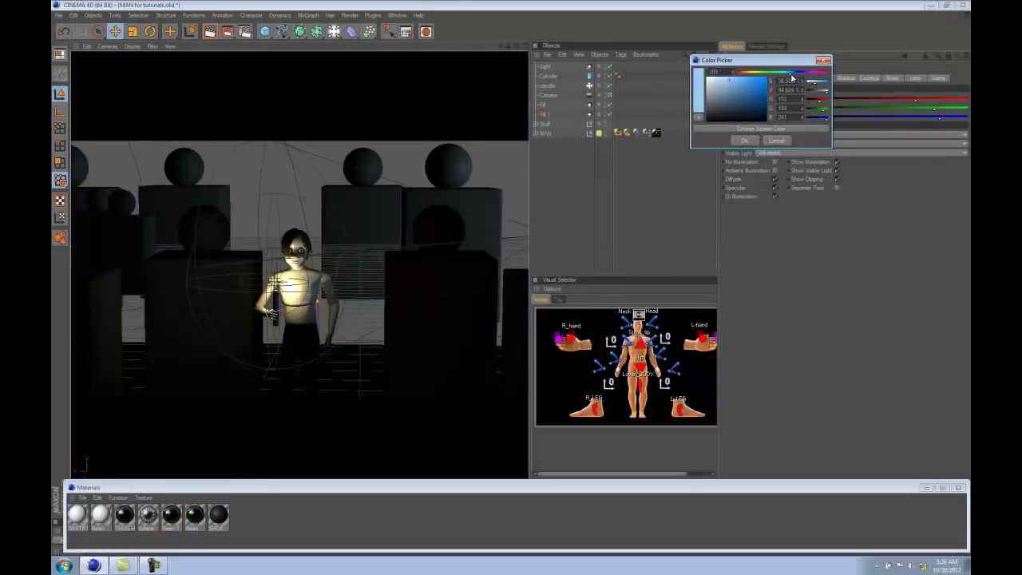
left_click(744, 140)
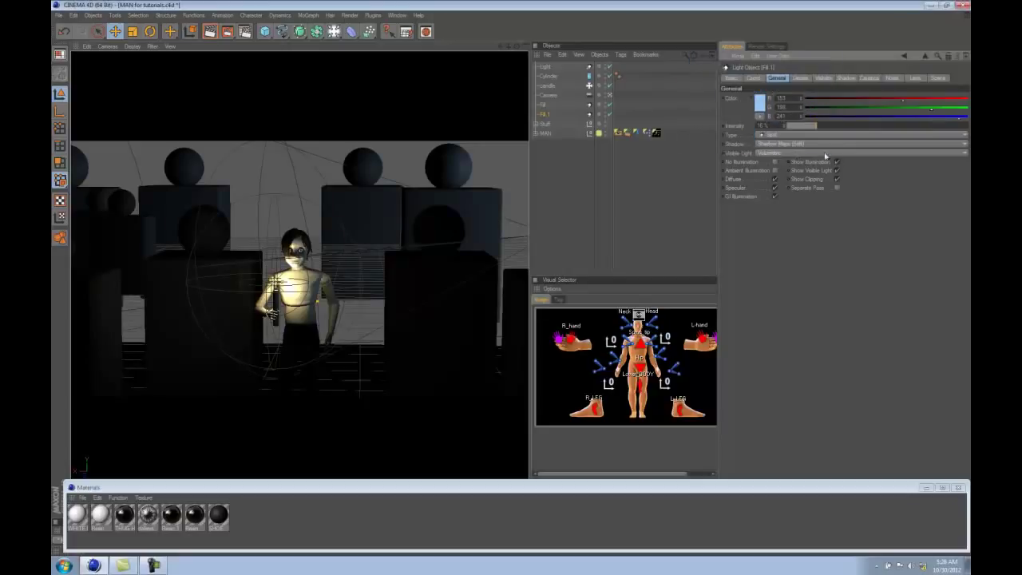
left_click(824, 78)
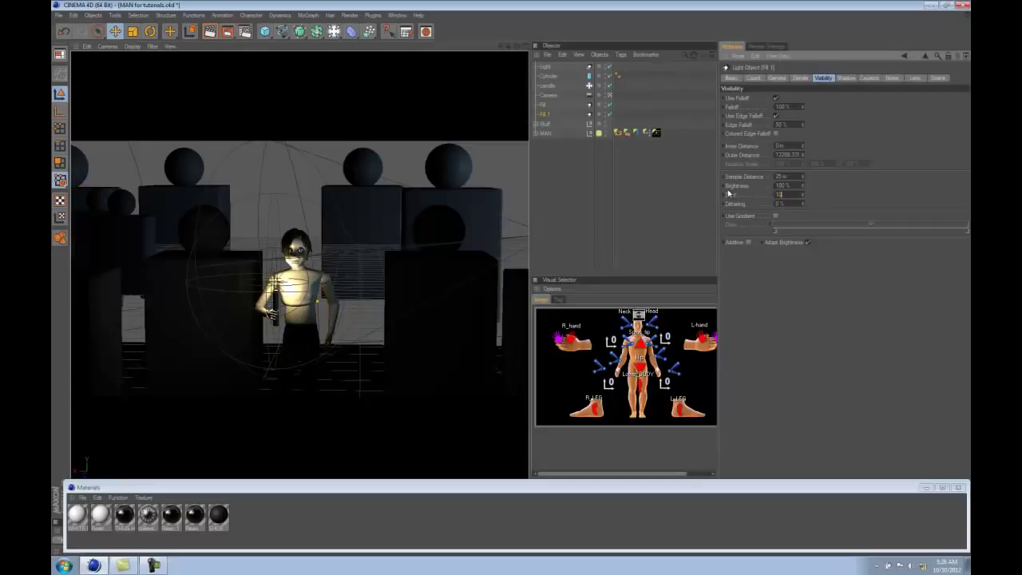
left_click(209, 32)
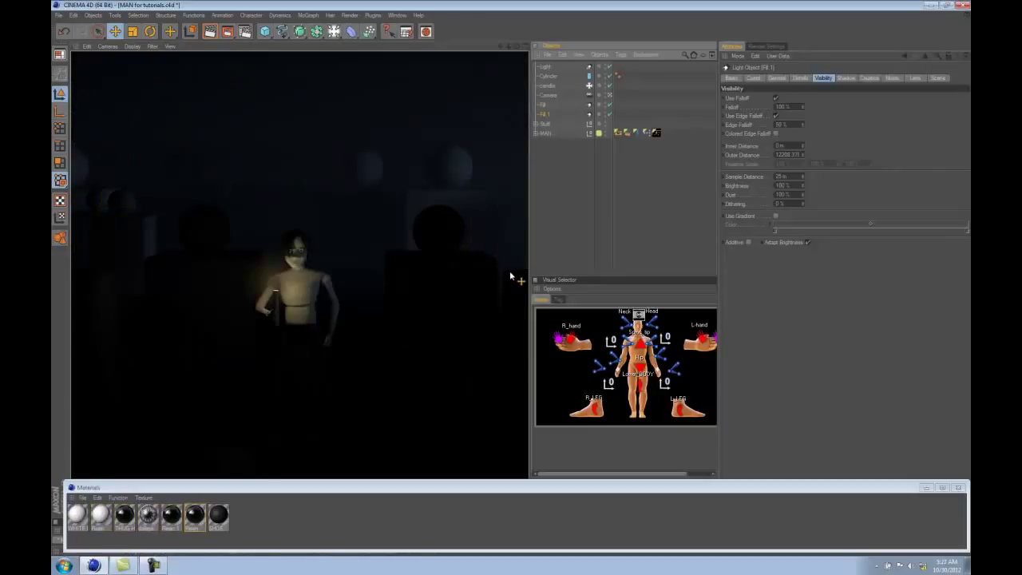
Set the camera's focal length to 150 and reframe it as a close-up of the figure's upper body and candle
left_click_drag(399, 281, 359, 279, "alt")
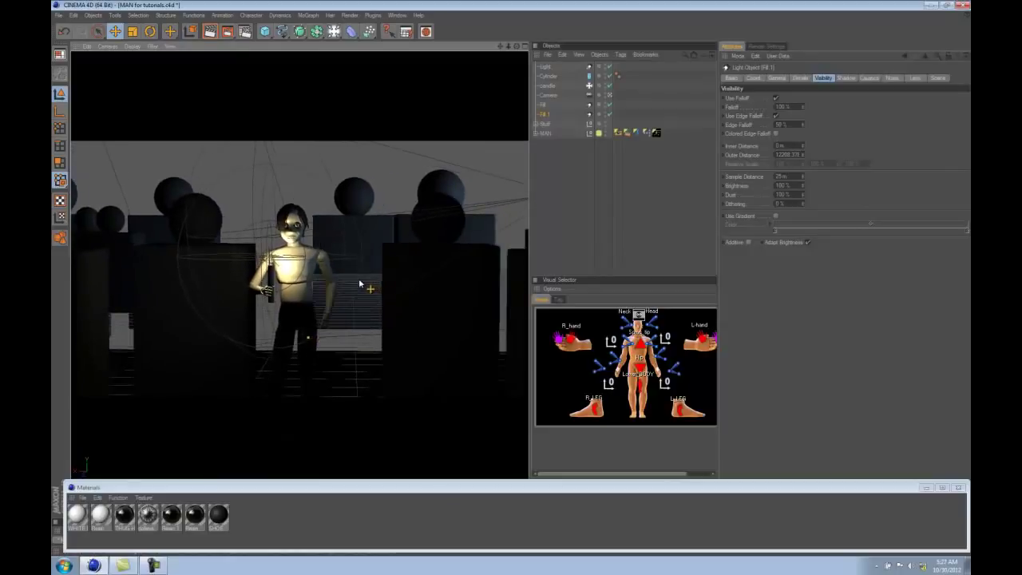
left_click(548, 95)
left_click_drag(787, 108, 711, 109)
type("1")
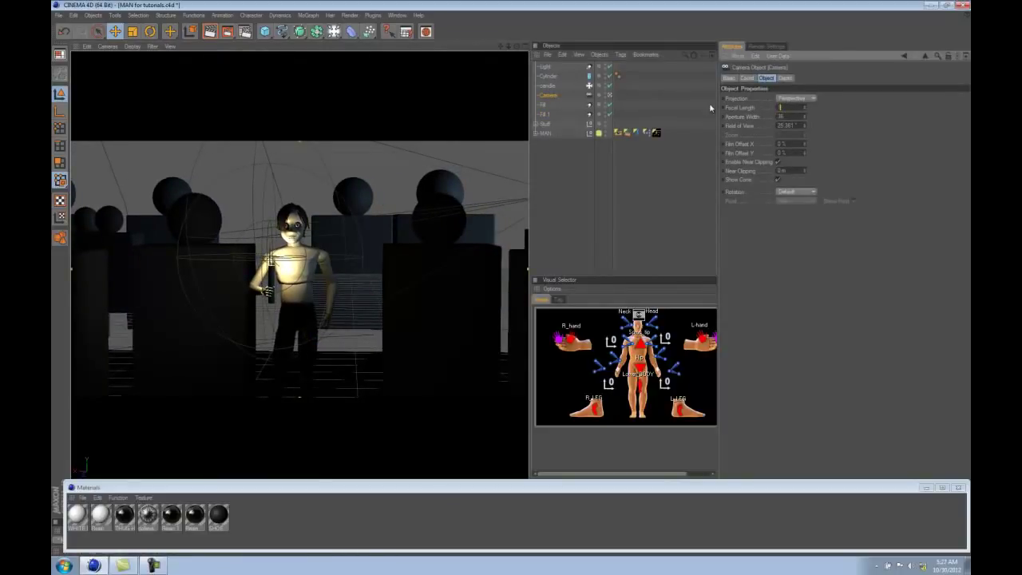
type("50")
key("Return")
left_click_drag(394, 187, 368, 210, "alt")
middle_click_drag(367, 210, 407, 185, "alt")
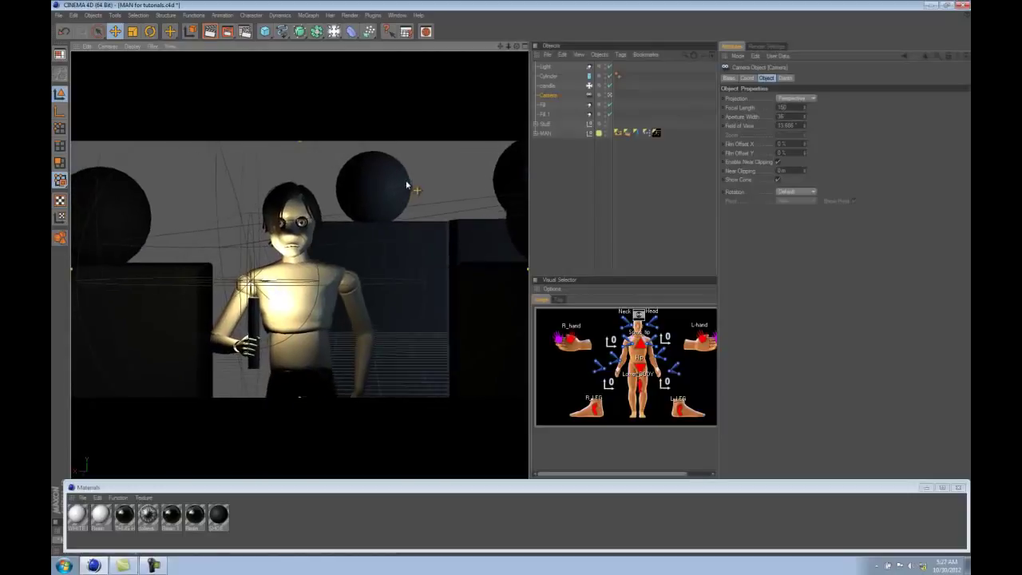
left_click_drag(406, 186, 380, 227)
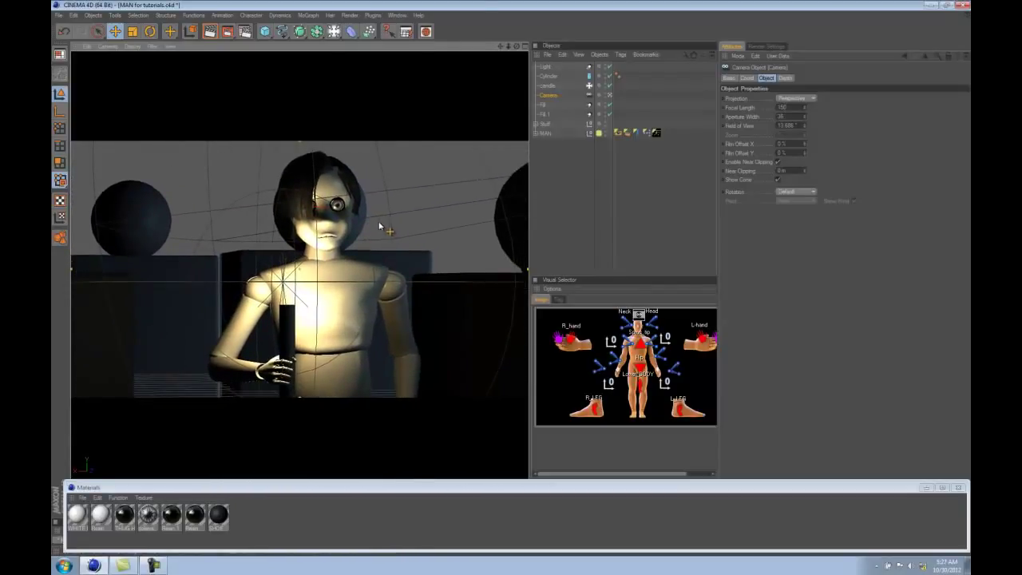
Move the cube and sphere directly behind the figure's head sideways, out beside its far shoulder from the candle
left_click(368, 229)
left_click(392, 254)
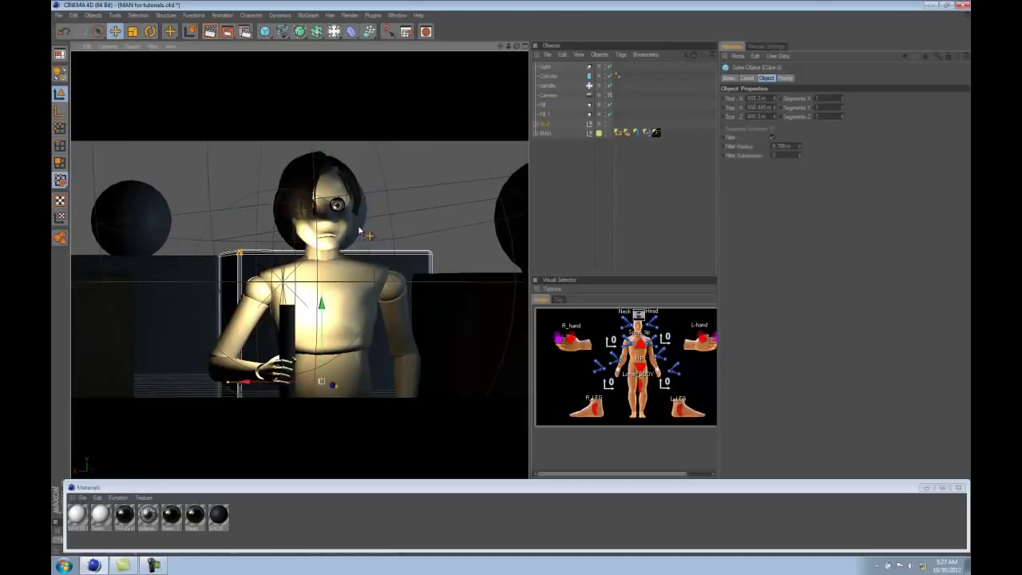
left_click(359, 232, "shift")
left_click_drag(260, 297, 363, 305)
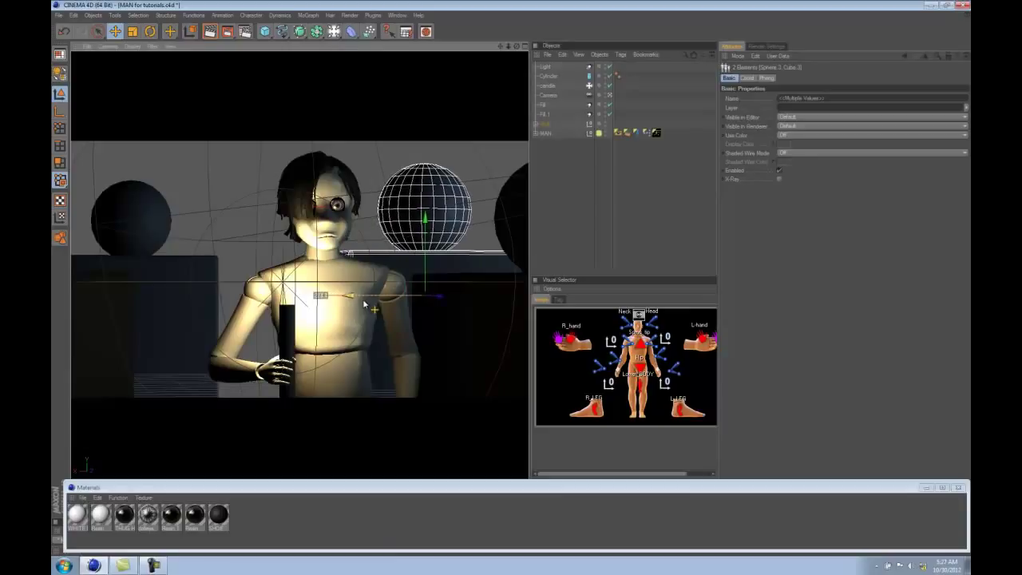
Move the background cube and sphere on the candle side closer to the figure, recentre the figure in the camera, and render the view
left_click(194, 293)
left_click(149, 237, "shift")
left_click_drag(209, 332, 244, 334)
key("ctrl+z")
left_click(151, 230, "shift")
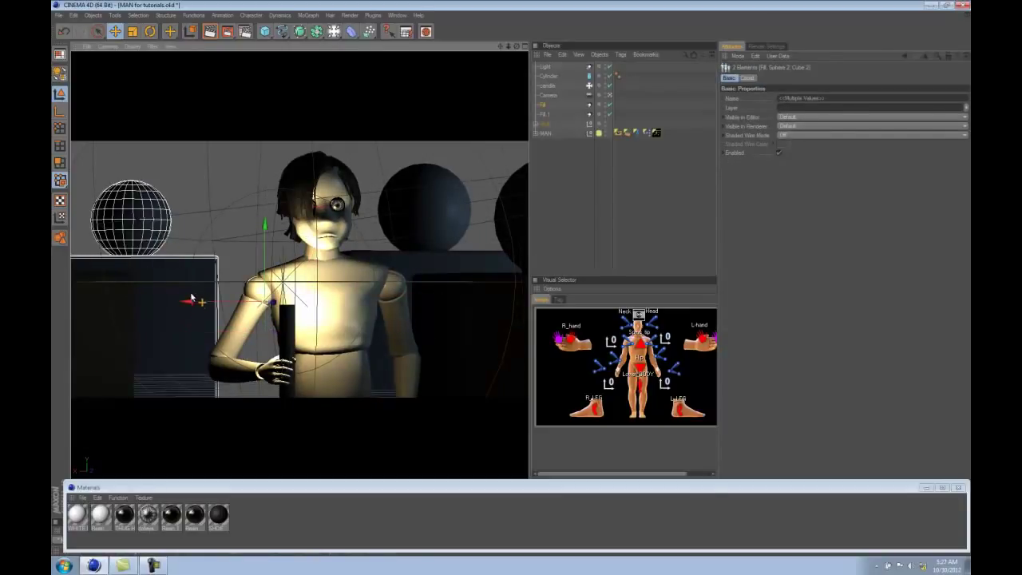
left_click_drag(192, 298, 279, 300)
middle_click_drag(281, 245, 256, 246, "alt")
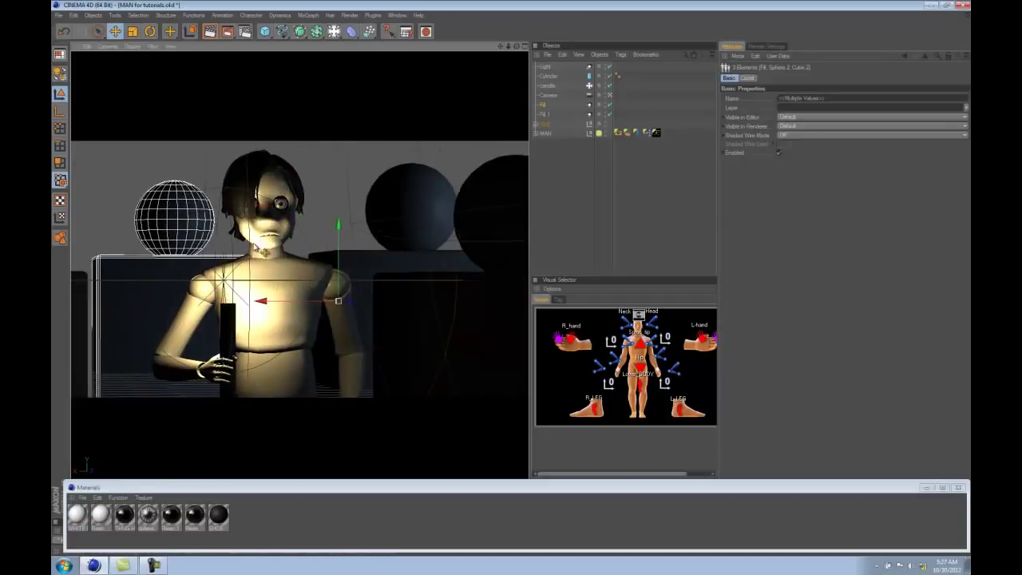
mouse_move(256, 246)
left_mouse_down("alt")
mouse_move(268, 245)
mouse_move(256, 232)
left_mouse_up("alt")
left_click(220, 181)
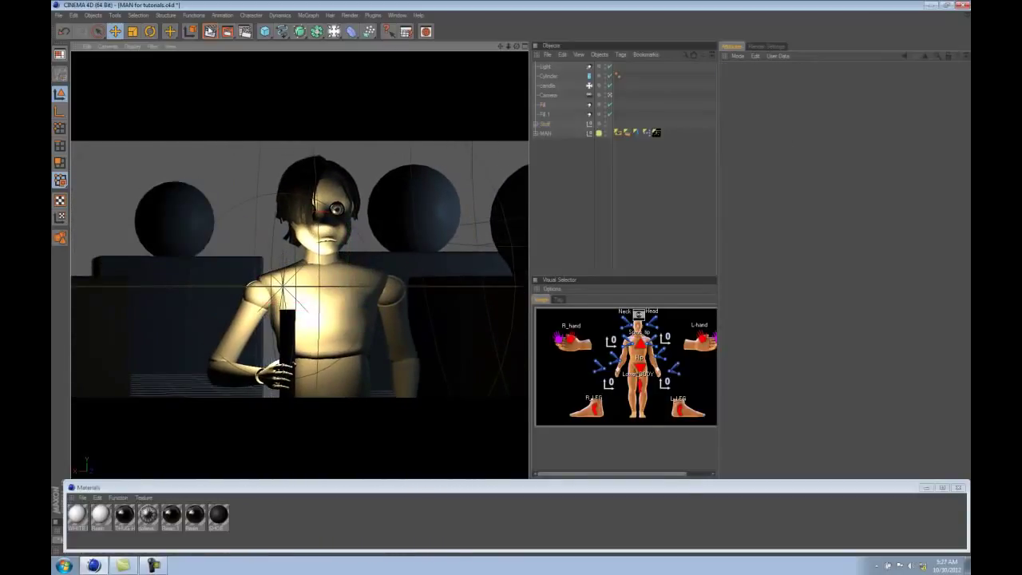
key("ctrl+r")
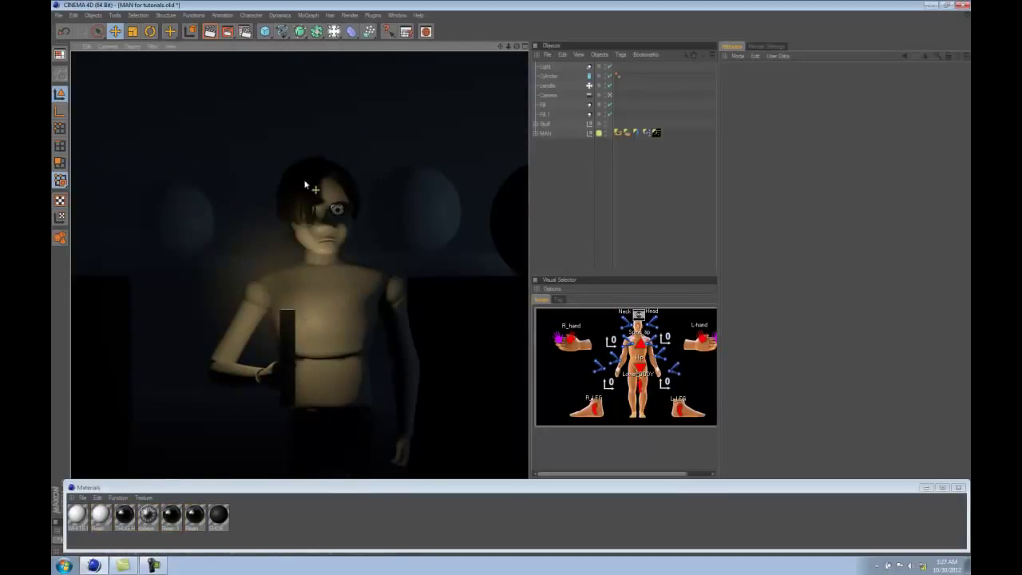
Orbit the camera to an angled close-up of the figure, close the Materials window, and record a camera keyframe at frame 0
left_click_drag(436, 258, 324, 318, "alt")
left_click(311, 291)
left_click(551, 95)
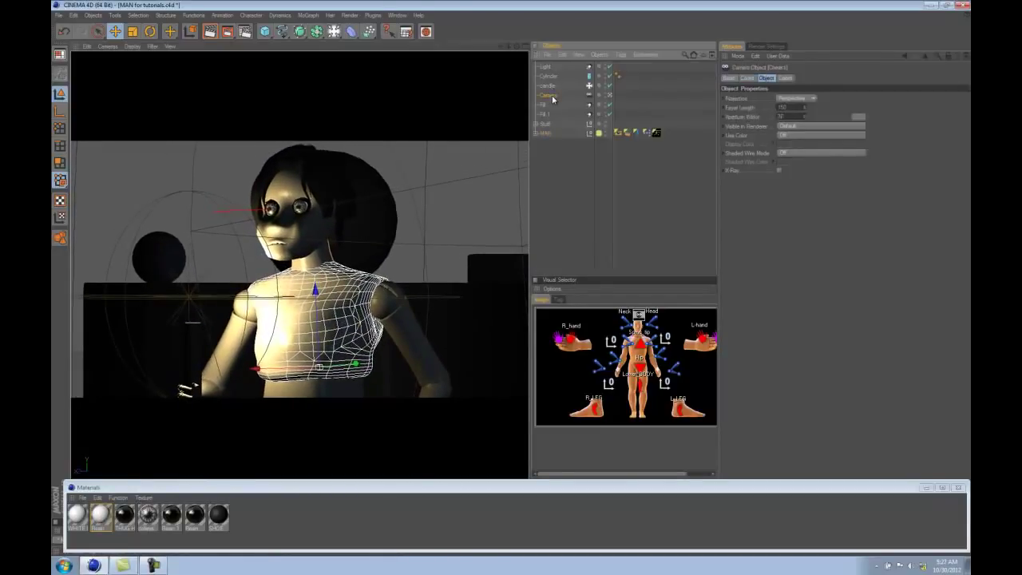
left_click(959, 488)
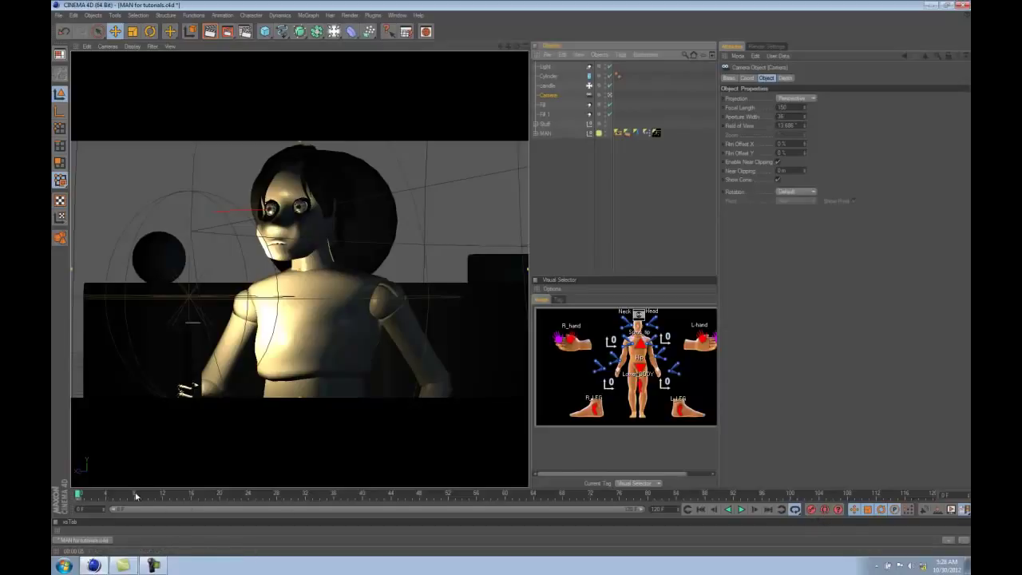
At frame 120, orbit the camera around to the figure's candle side and record a second camera keyframe
left_click_drag(134, 495, 932, 494)
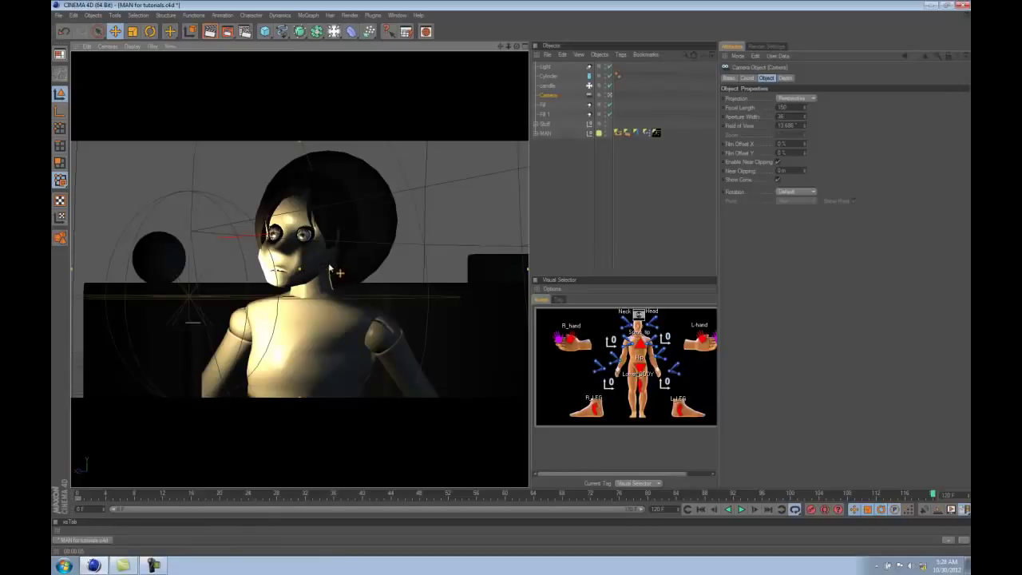
left_click(289, 350)
left_click_drag(289, 350, 166, 327, "alt")
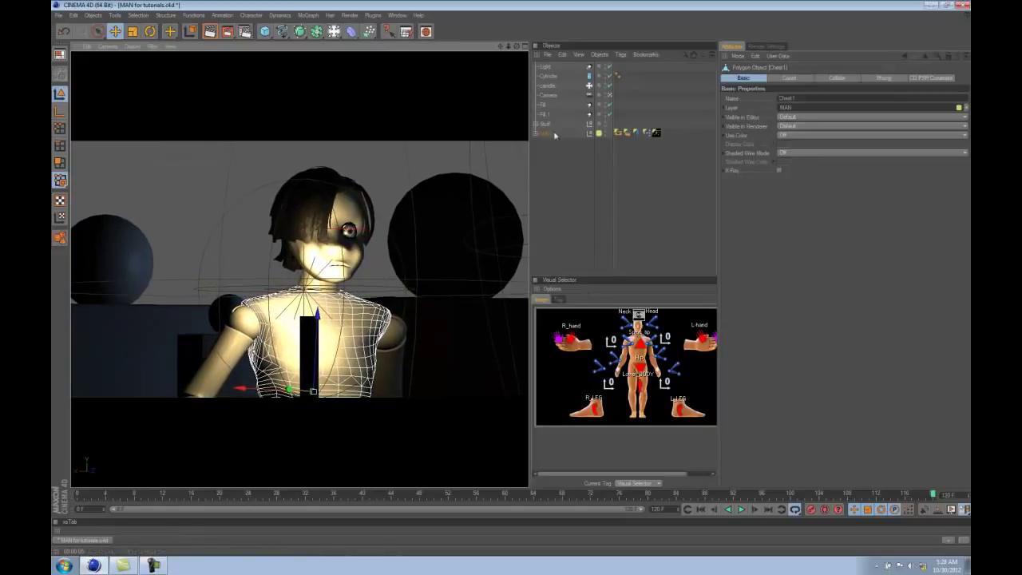
left_click(548, 95)
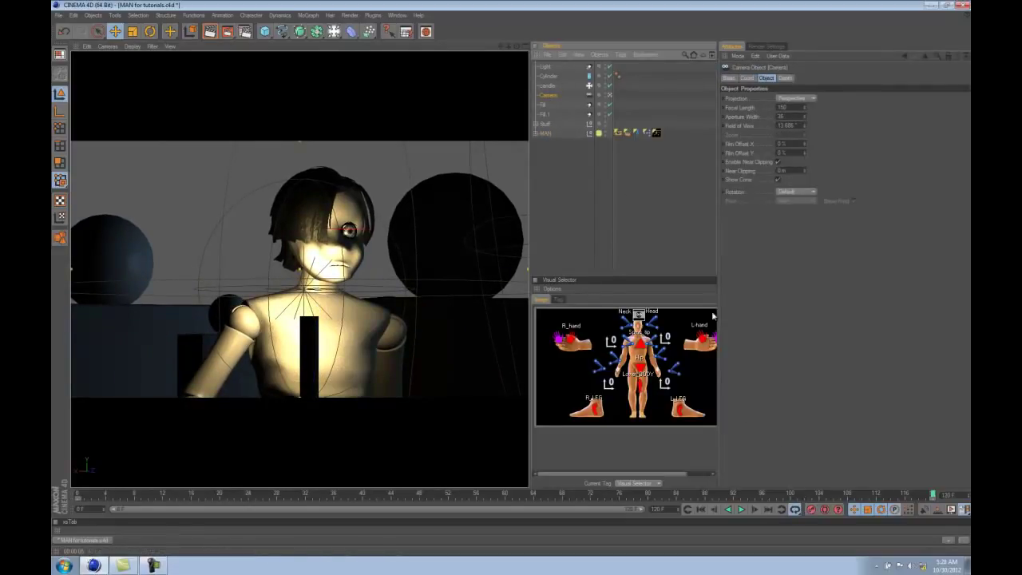
Remove the expression tag from the Lower_BODY control in the MAN hierarchy, then collapse the hierarchy
left_click(537, 135)
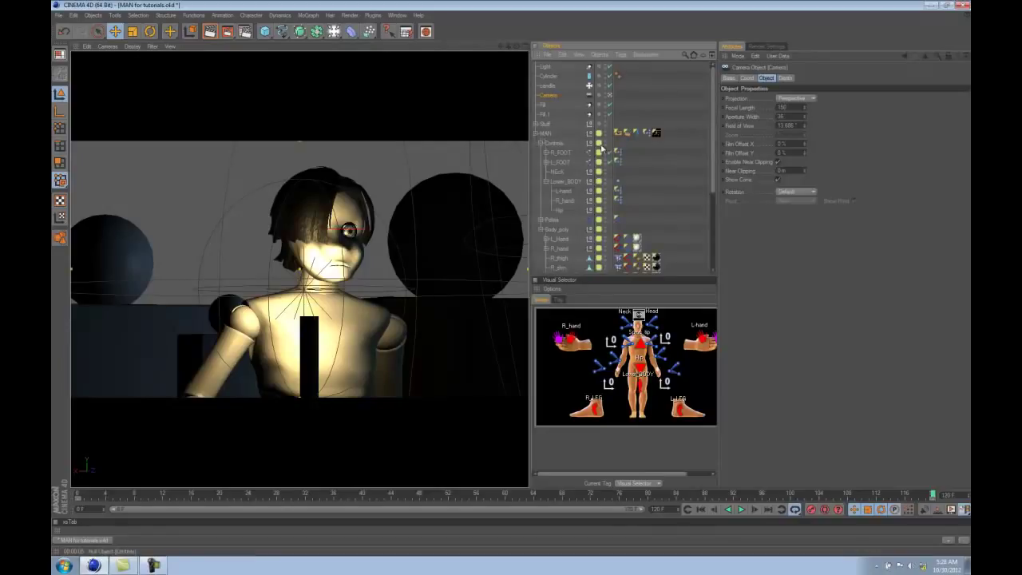
left_click(620, 183)
scroll(642, 205, "down", 4)
scroll(643, 206, "up", 5)
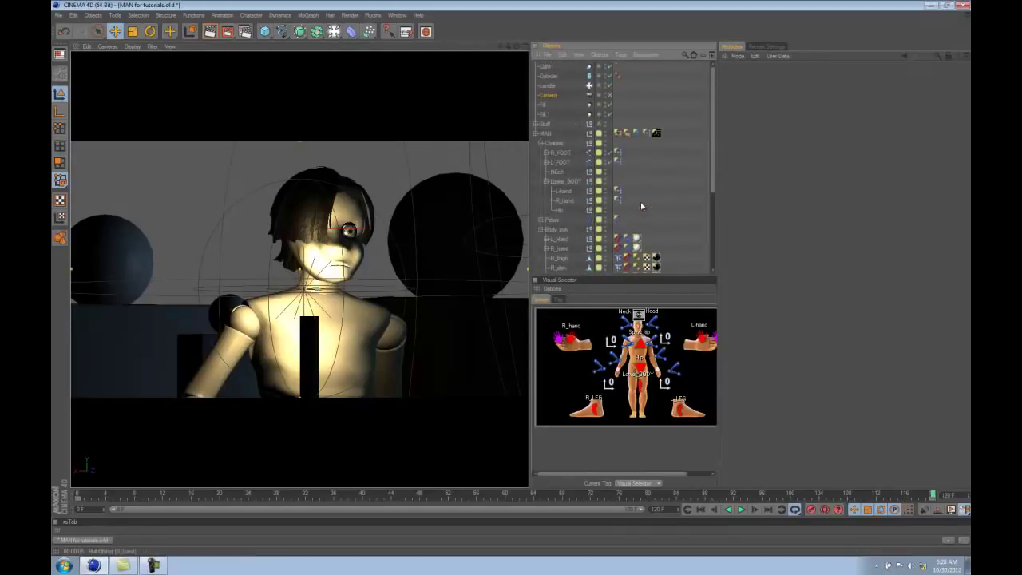
left_click(537, 134)
left_click(560, 172)
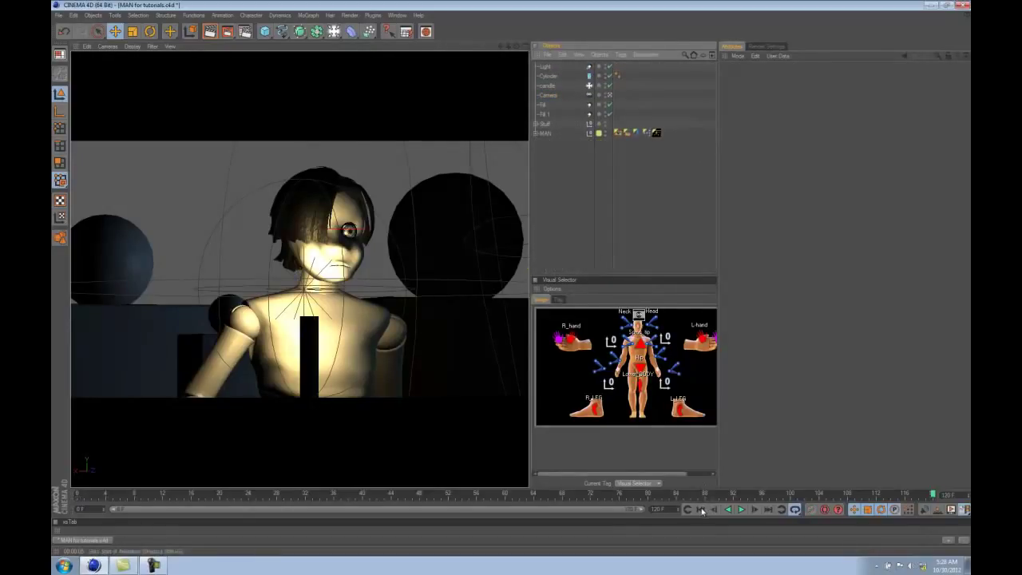
Return to frame 0 and play the camera animation to review the figure's framing
left_click(701, 509)
mouse_move(94, 493)
left_mouse_down()
mouse_move(591, 491)
mouse_move(78, 493)
left_mouse_up()
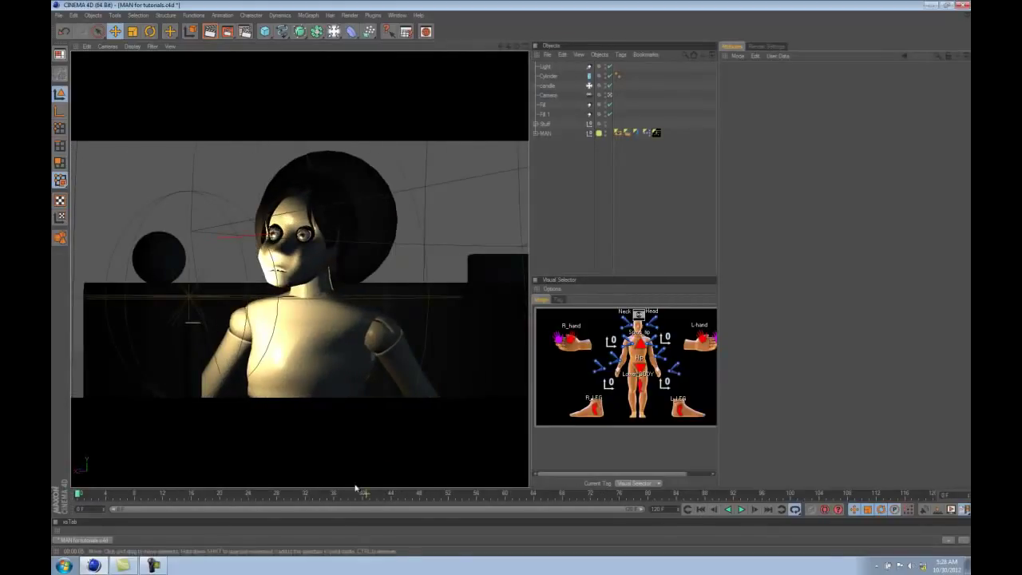
left_click(741, 509)
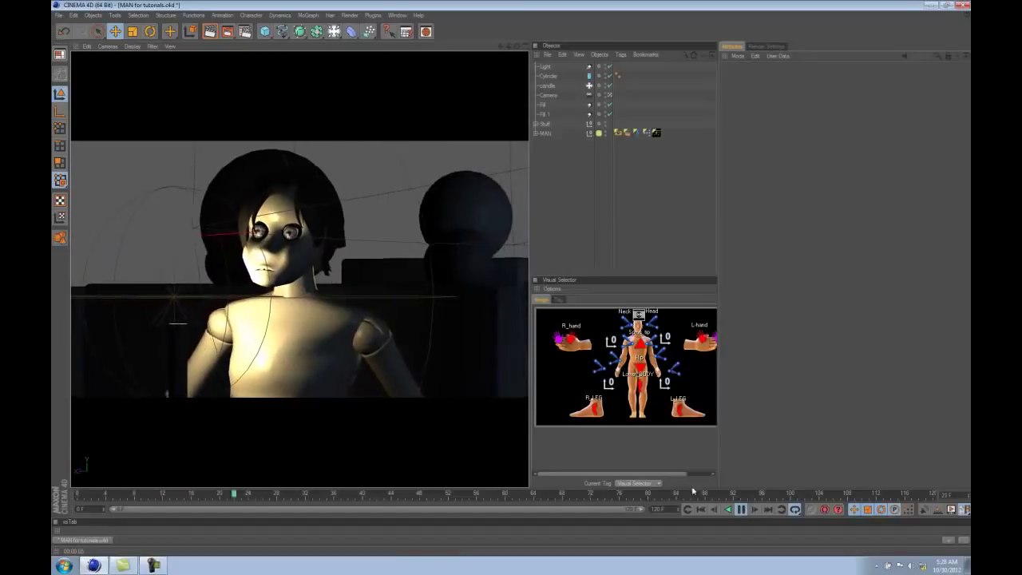
left_click(741, 509)
Turn on autokeying for the camera and recentre the figure at frame 41 and about frame 70
left_click(563, 95)
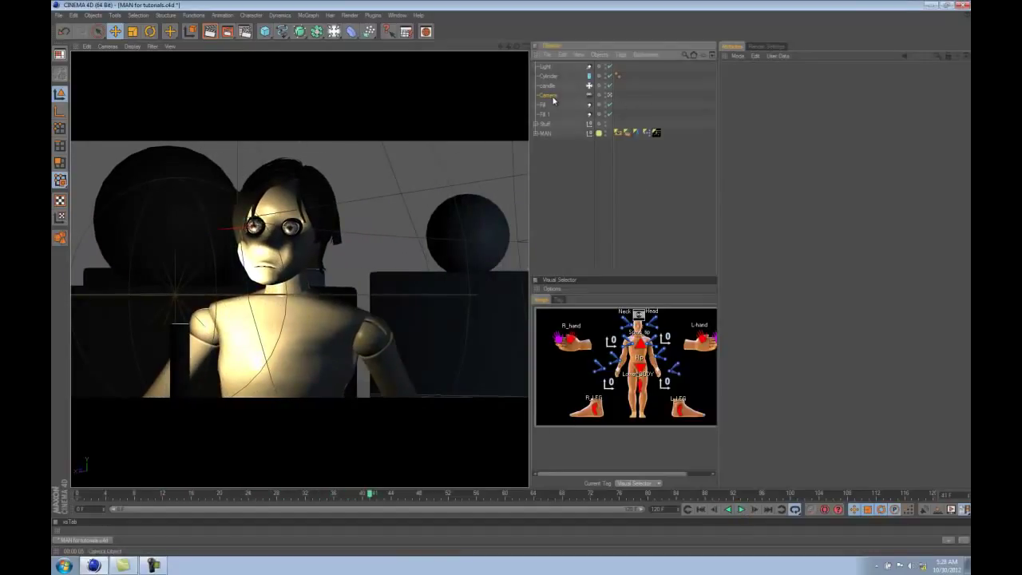
left_click(825, 511)
middle_click_drag(386, 287, 414, 286, "alt")
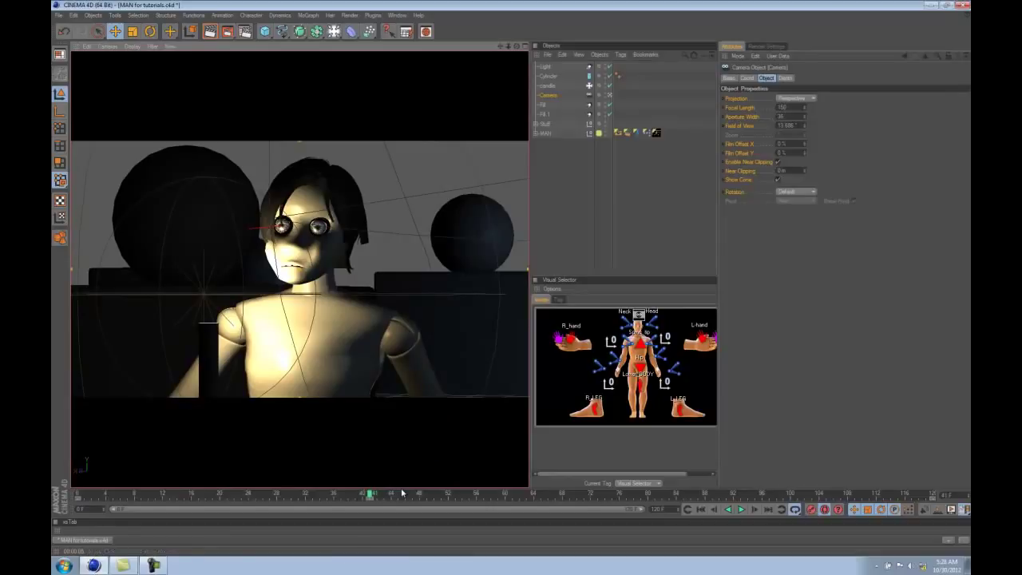
left_click_drag(403, 492, 577, 479)
left_click_drag(382, 276, 381, 273, "alt")
Scrub through the remaining frames, return to the start, and play the corrected camera move
left_click_drag(605, 498, 961, 484)
key("shift+f")
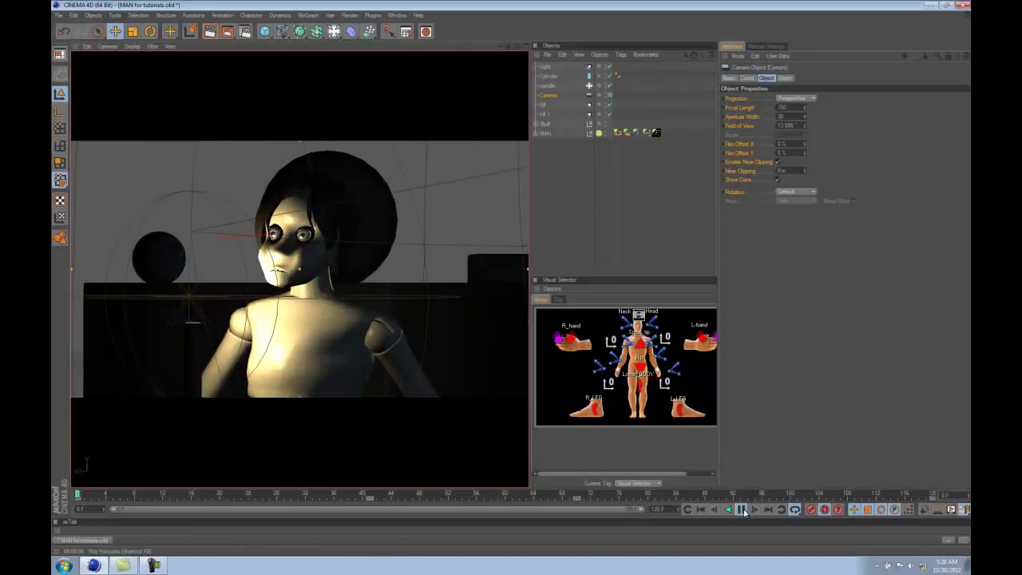
left_click(742, 509)
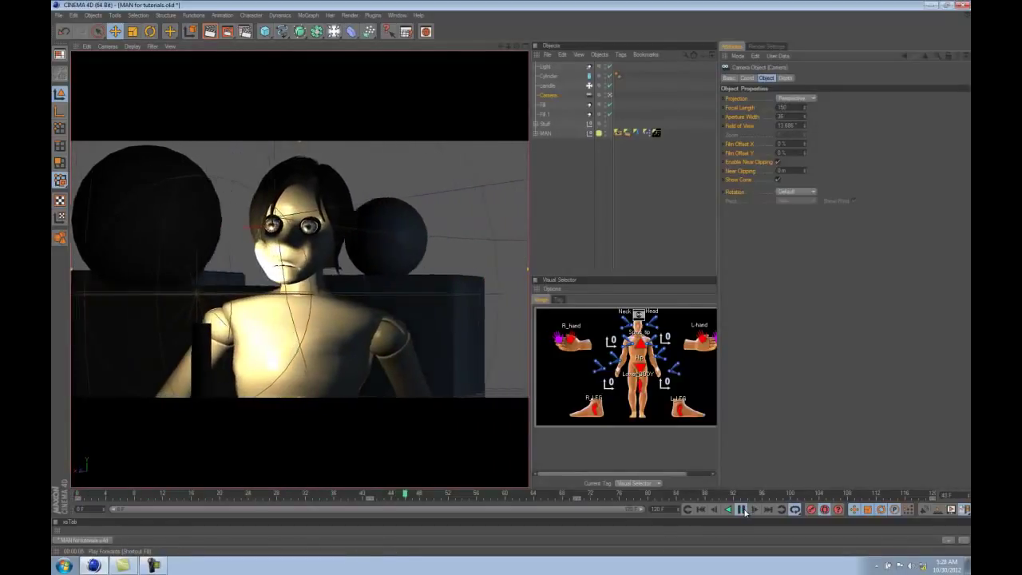
Stop playback, return to frame 0 and rotate the figure's head slightly toward the candle with the neck control
left_click(742, 509)
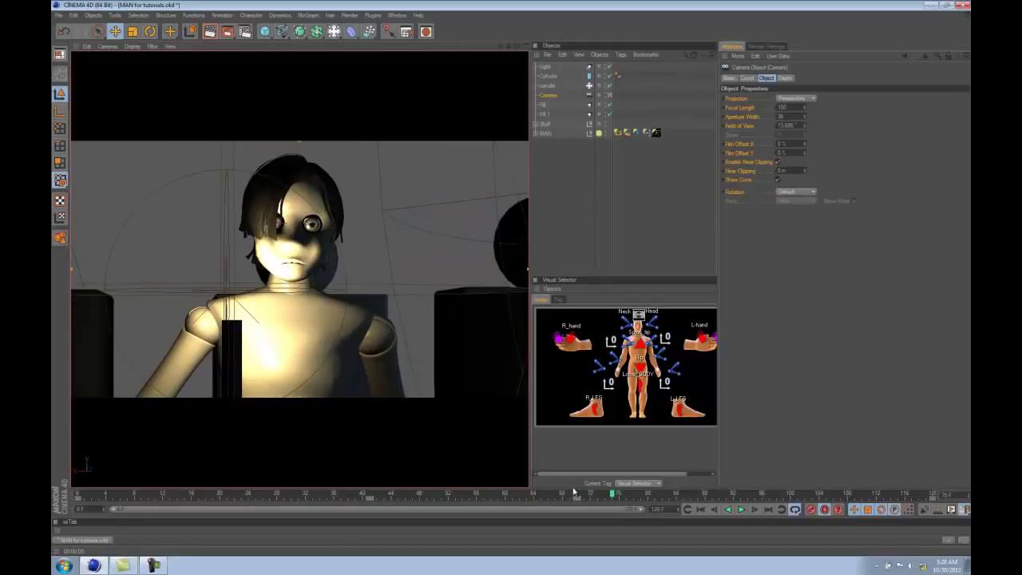
left_click(700, 510)
left_click(631, 324)
key("r")
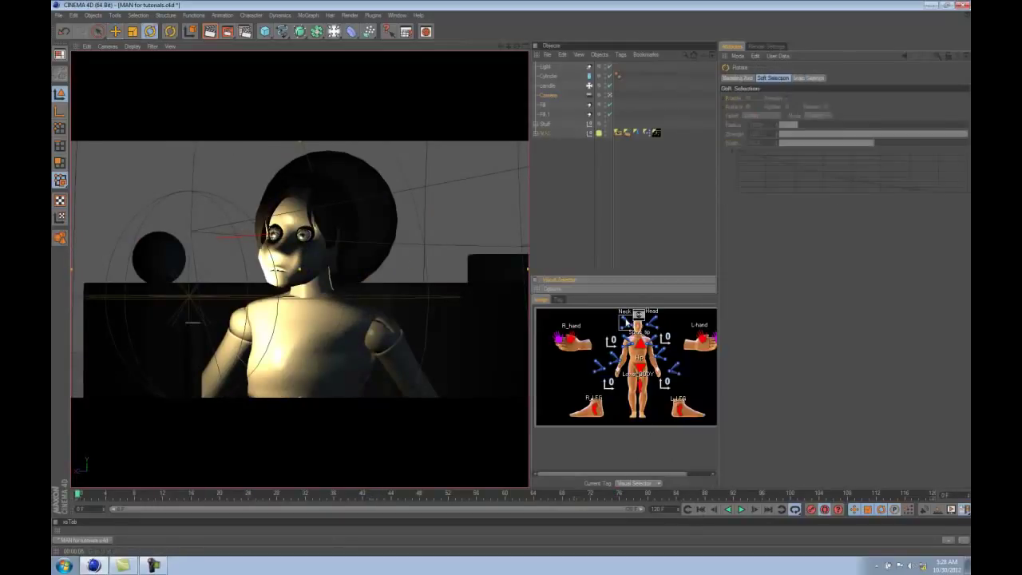
left_click_drag(320, 280, 308, 283)
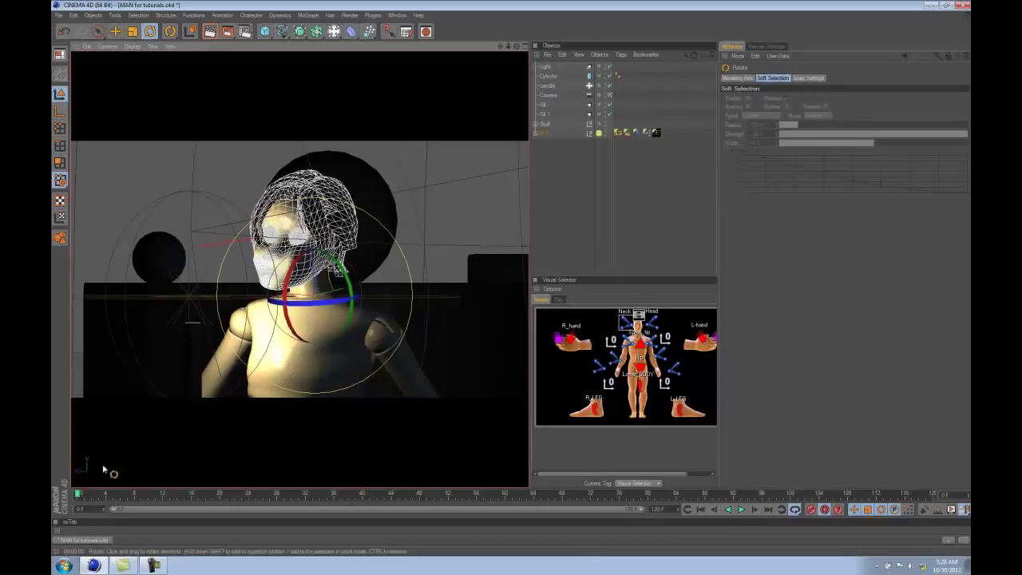
Keyframe the head turning away from the candle at frame 49, then adjust its rotation to face forward at frames 103 and 120
left_click_drag(79, 494, 426, 484)
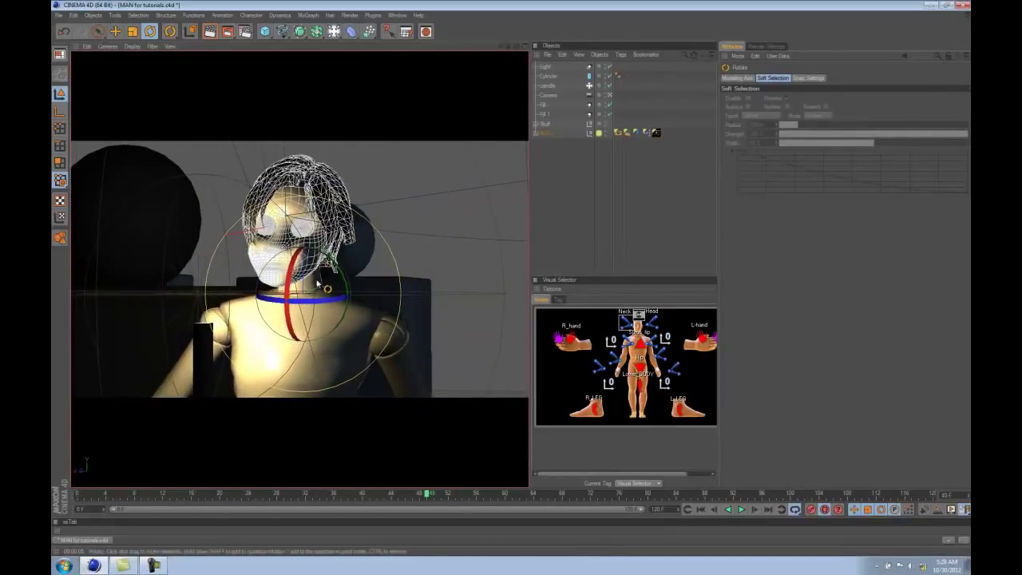
left_click_drag(354, 279, 393, 279)
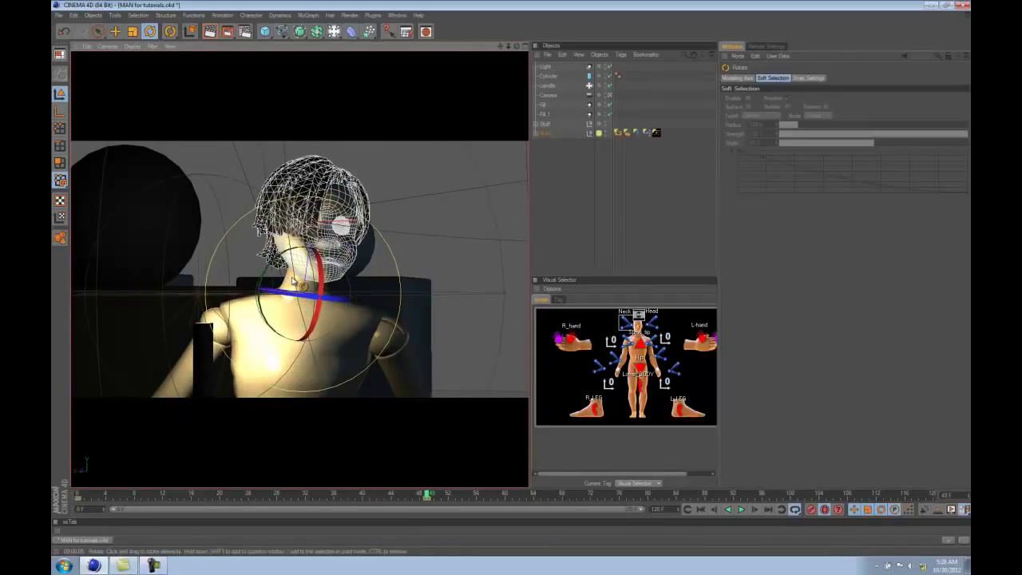
left_click_drag(463, 493, 807, 485)
left_click_drag(324, 287, 328, 319)
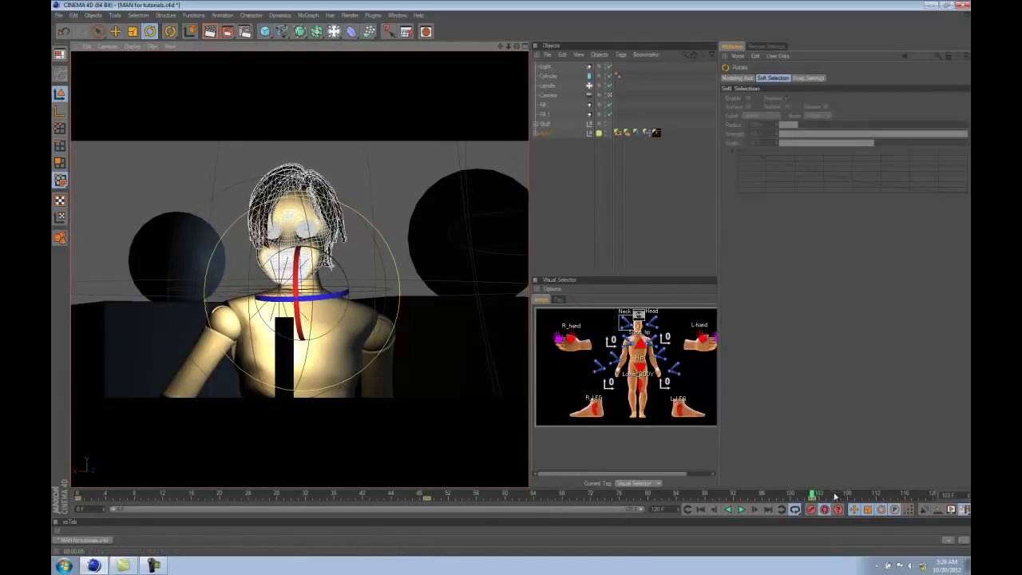
left_click_drag(814, 494, 935, 494)
left_click_drag(338, 280, 354, 279)
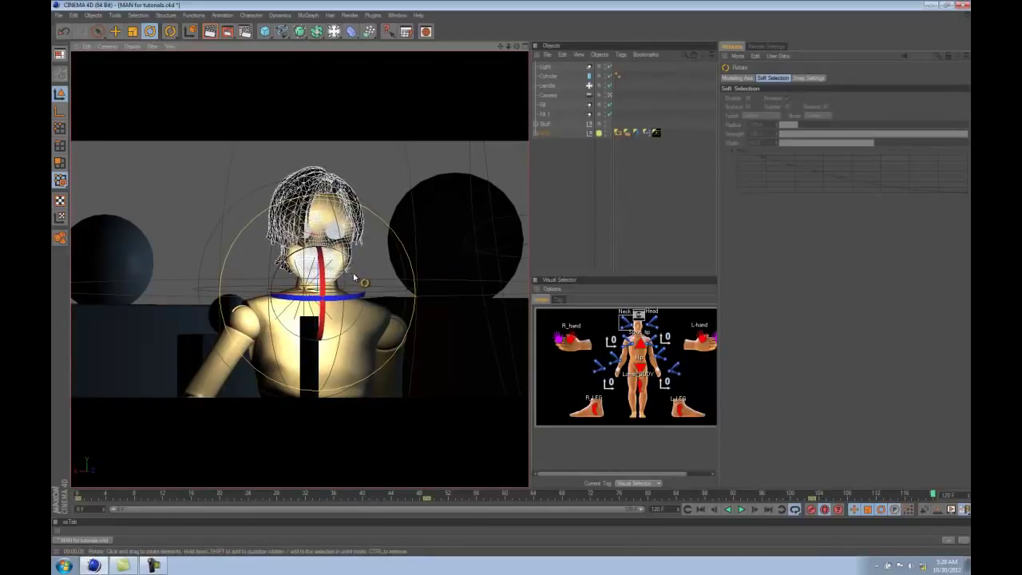
Deselect the head, play the animation from frame 0, stop at frame 114 and render the view
left_click(575, 194)
left_click(574, 194)
left_click(702, 511)
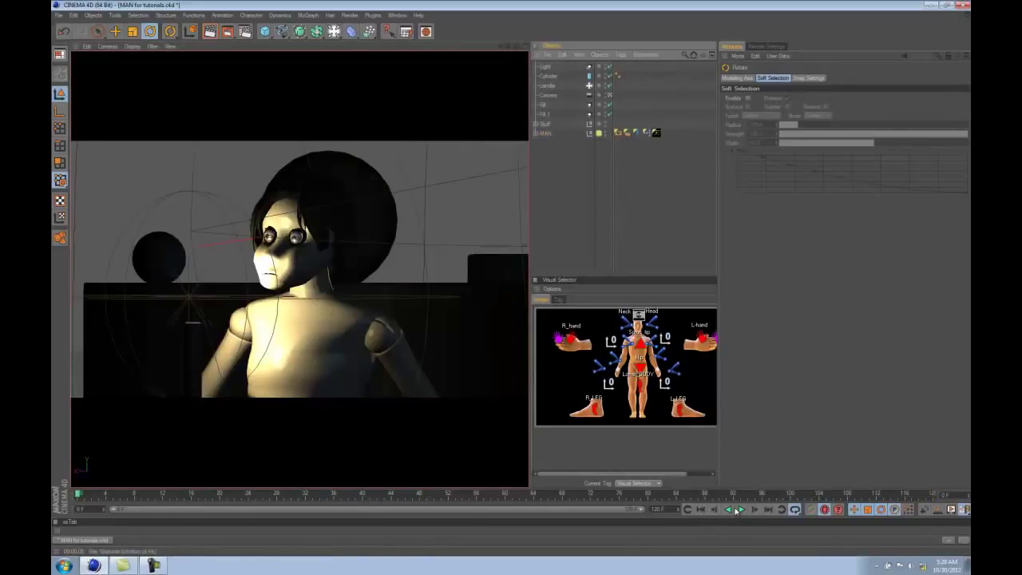
left_click(742, 511)
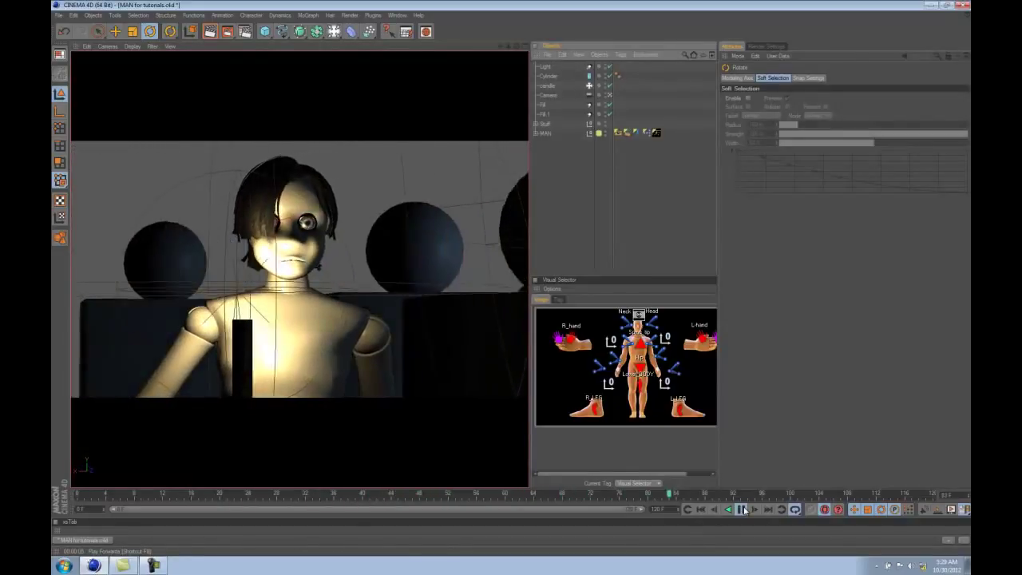
left_click(744, 511)
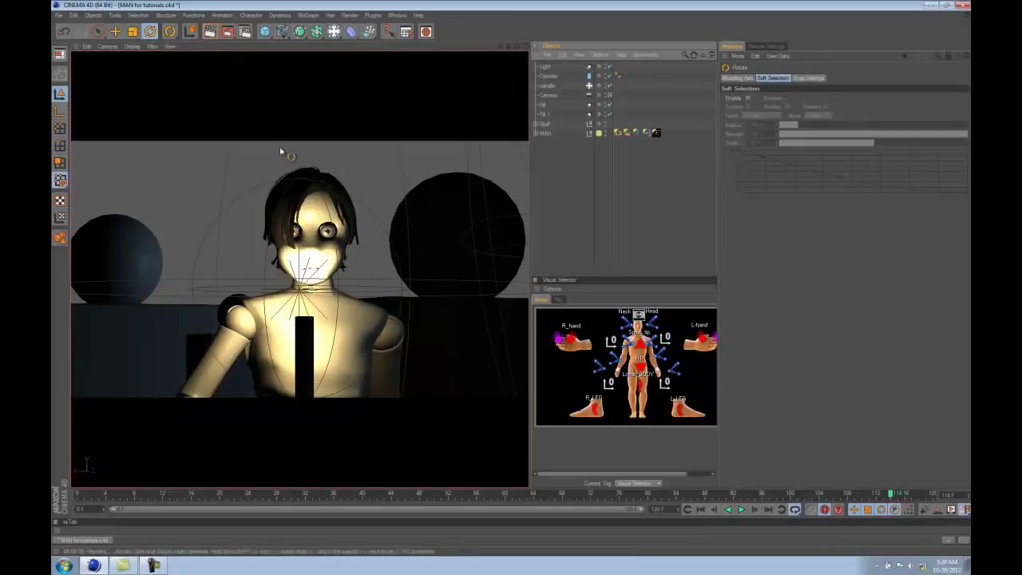
key("ctrl+r")
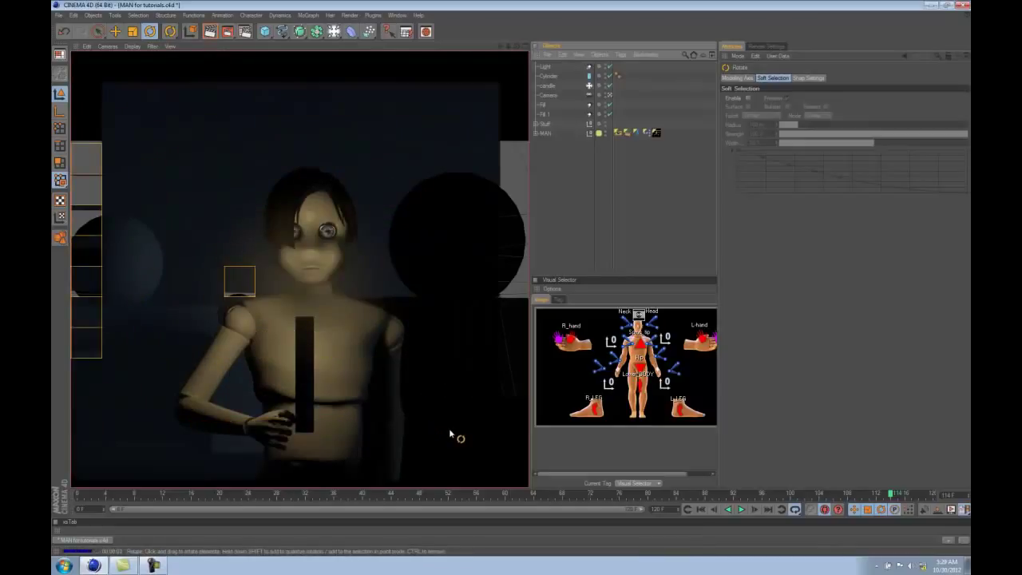
Move the candle cylinder and its light together sideways from the middle of the figure's chest, then render frames 114 and 69
key("e")
left_click(308, 386)
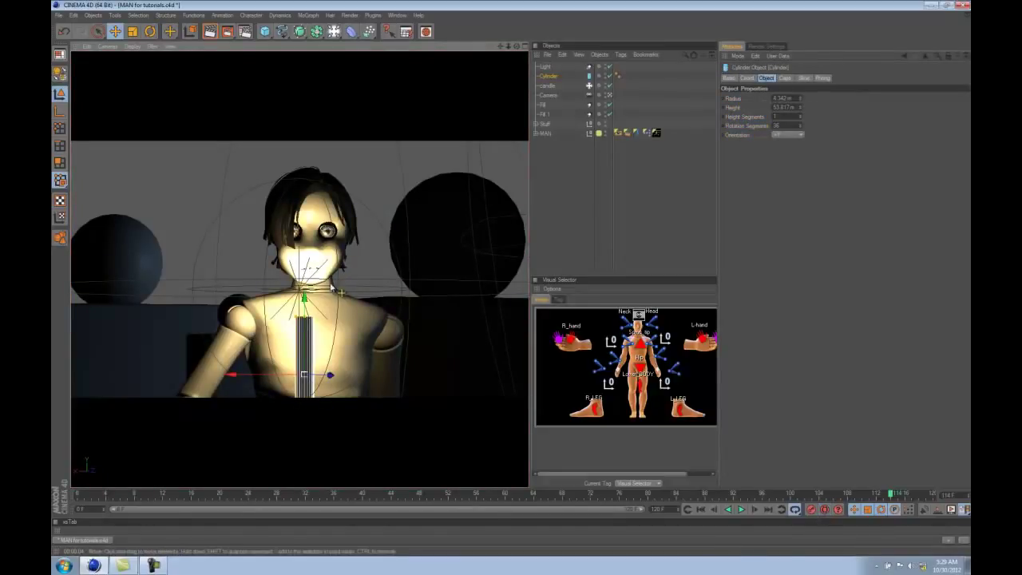
left_click_drag(303, 292, 276, 292)
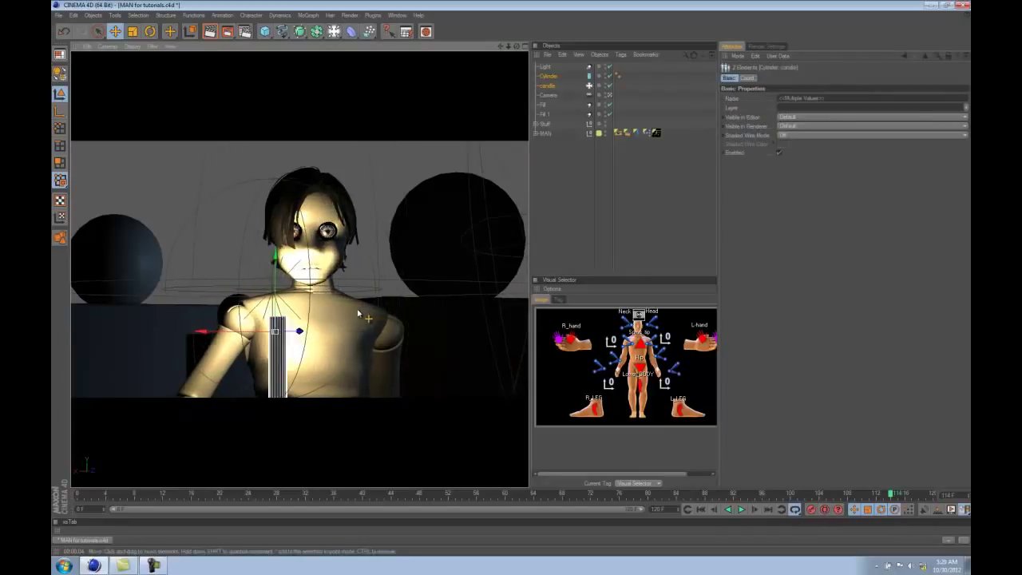
left_click(618, 247)
key("ctrl+r")
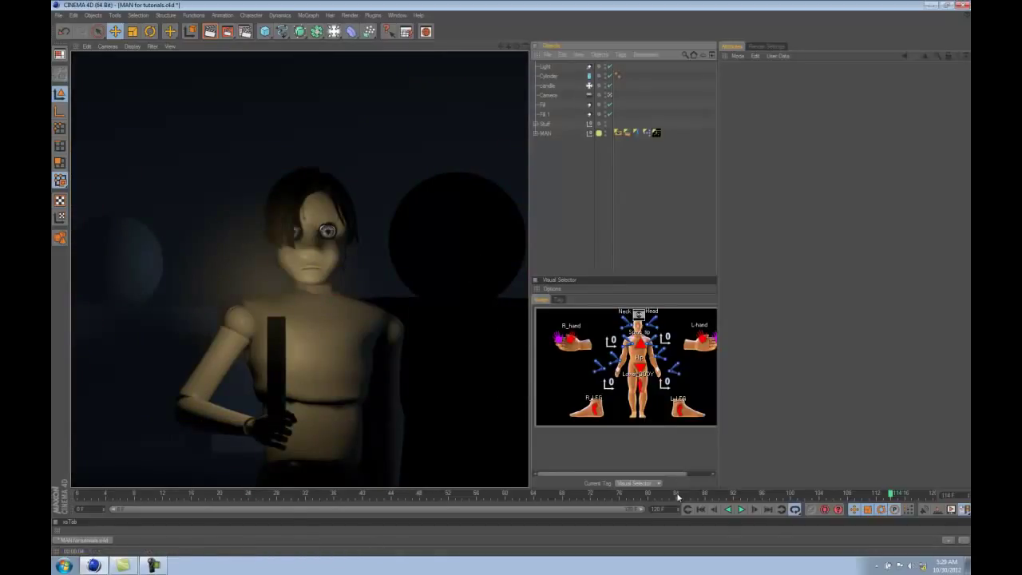
left_click_drag(677, 497, 571, 493)
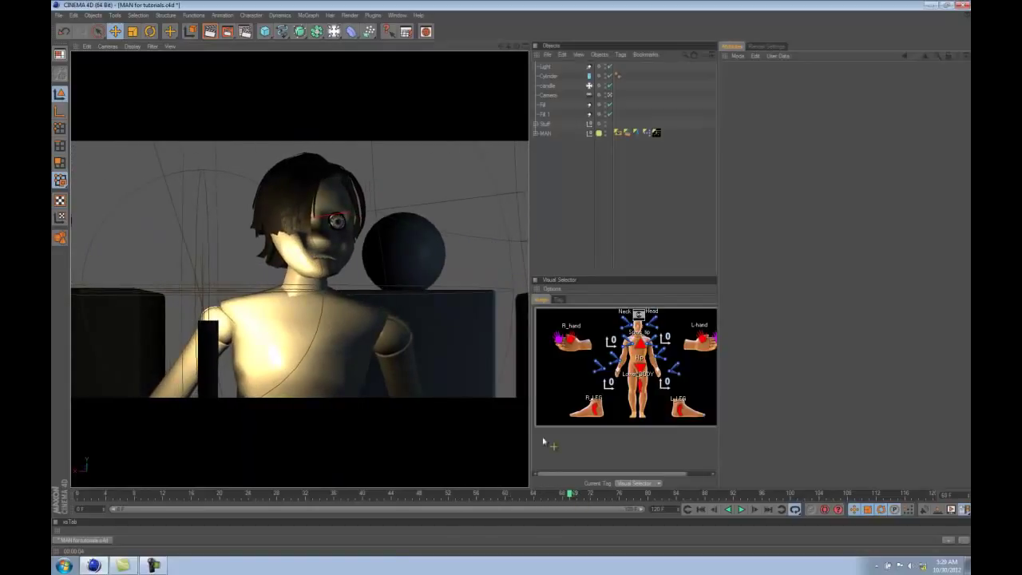
key("ctrl+r")
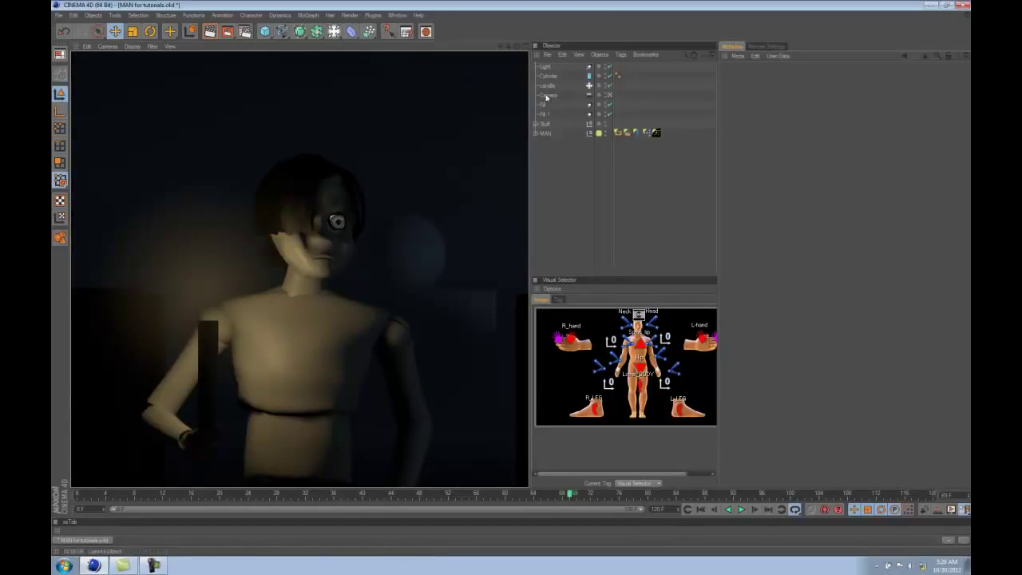
Reposition the candle light just above the cylinder so it also illuminates the candle, and render frame 69
left_click(546, 66)
key("F2")
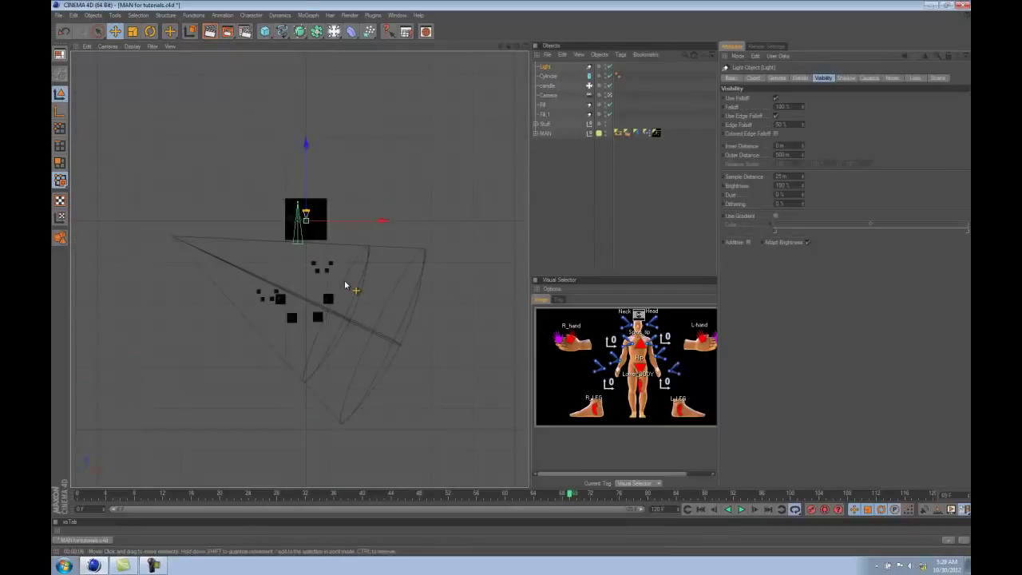
scroll(353, 242, "up", 5)
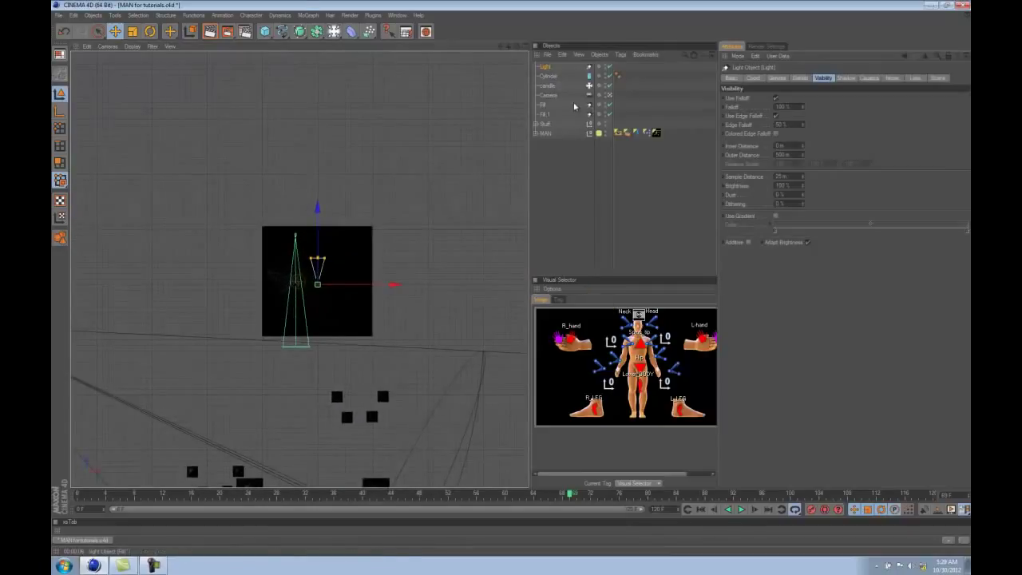
left_click(551, 89)
scroll(489, 199, "up", 5)
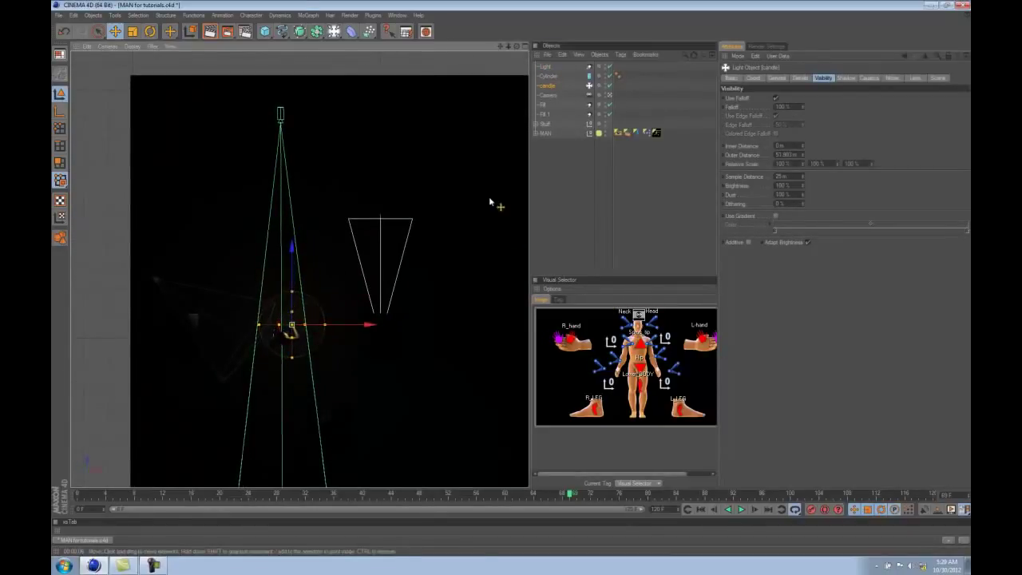
key("F1")
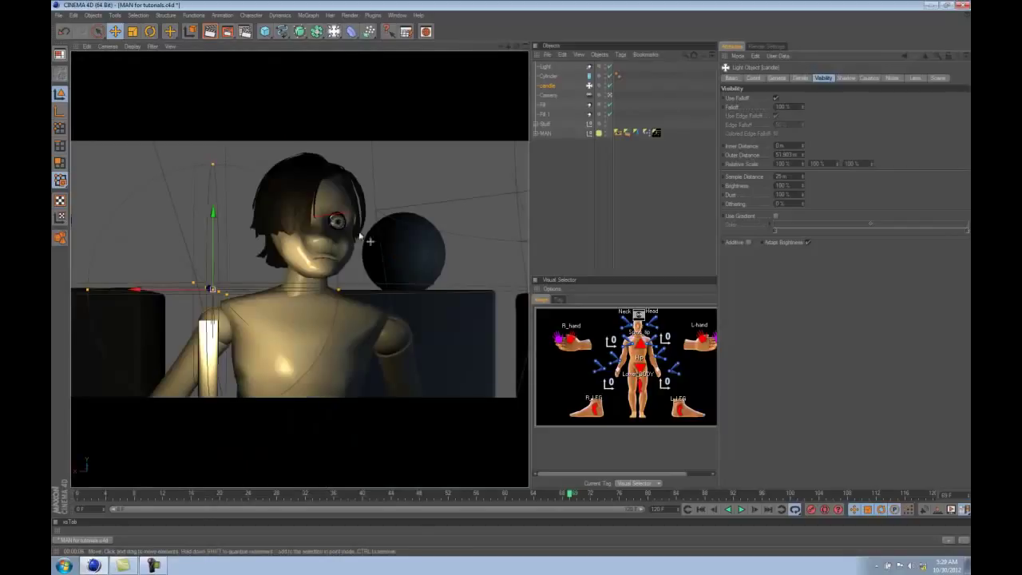
left_click_drag(284, 149, 264, 119)
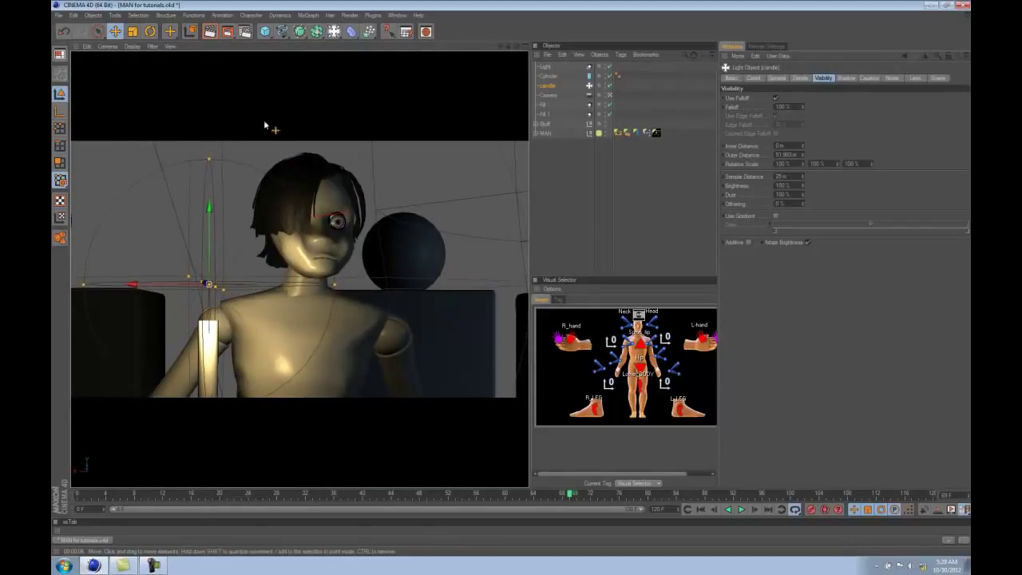
key("ctrl+r")
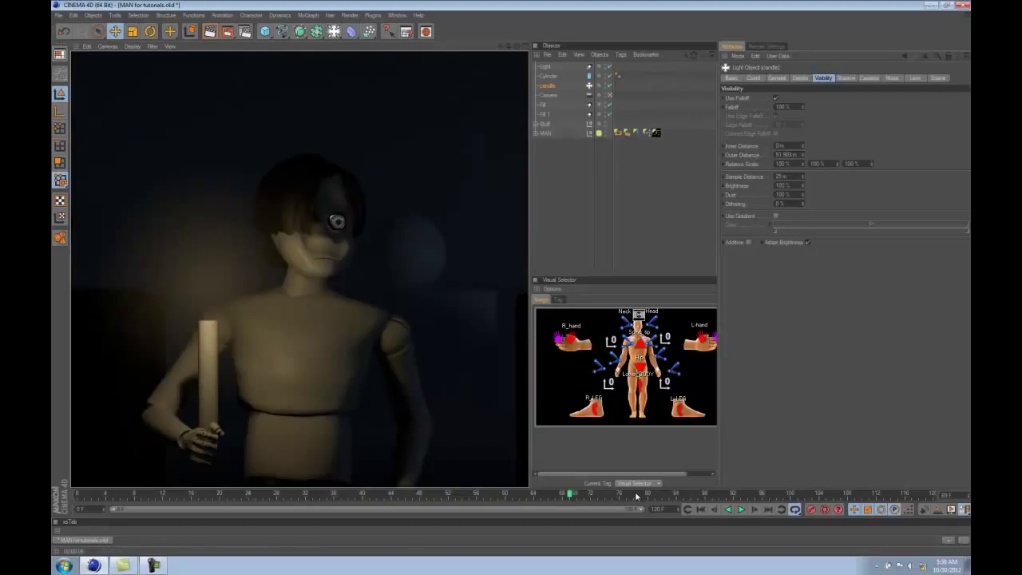
Render the candlelit shot at frame 49 and about frame 90 to check the lighting
mouse_move(637, 497)
left_mouse_down()
mouse_move(354, 495)
mouse_move(430, 497)
left_mouse_up()
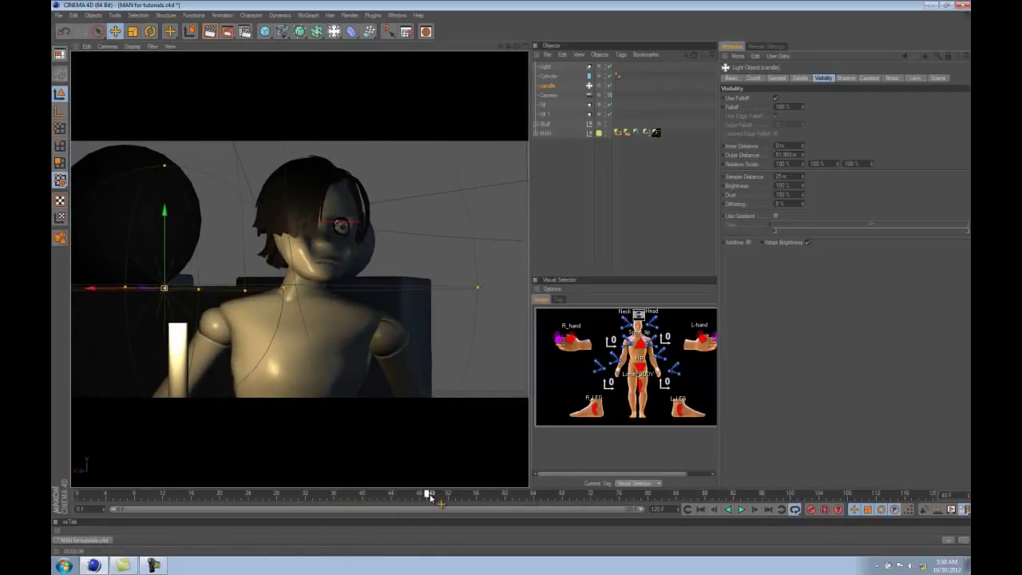
left_click(210, 31)
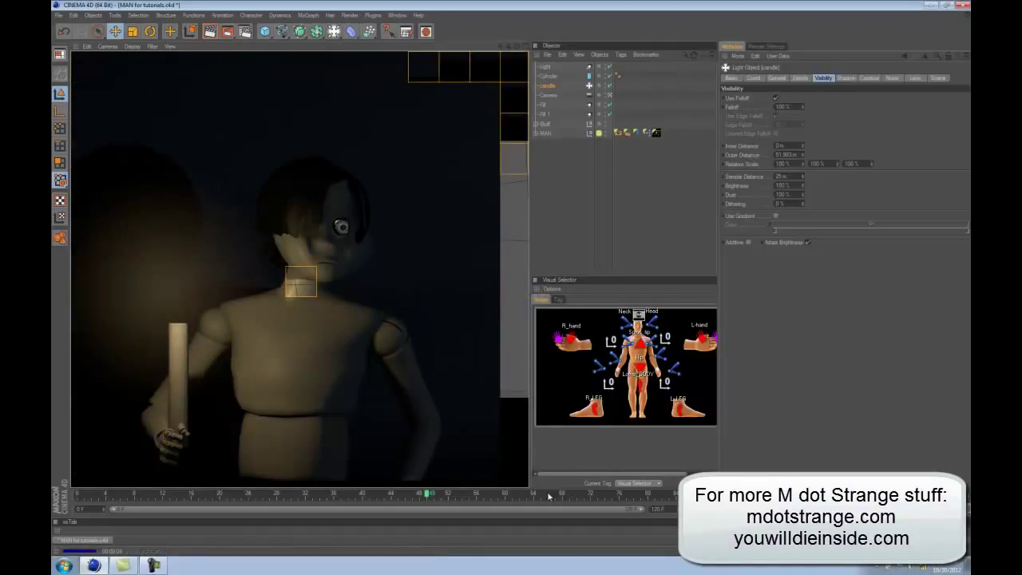
left_click_drag(550, 496, 724, 497)
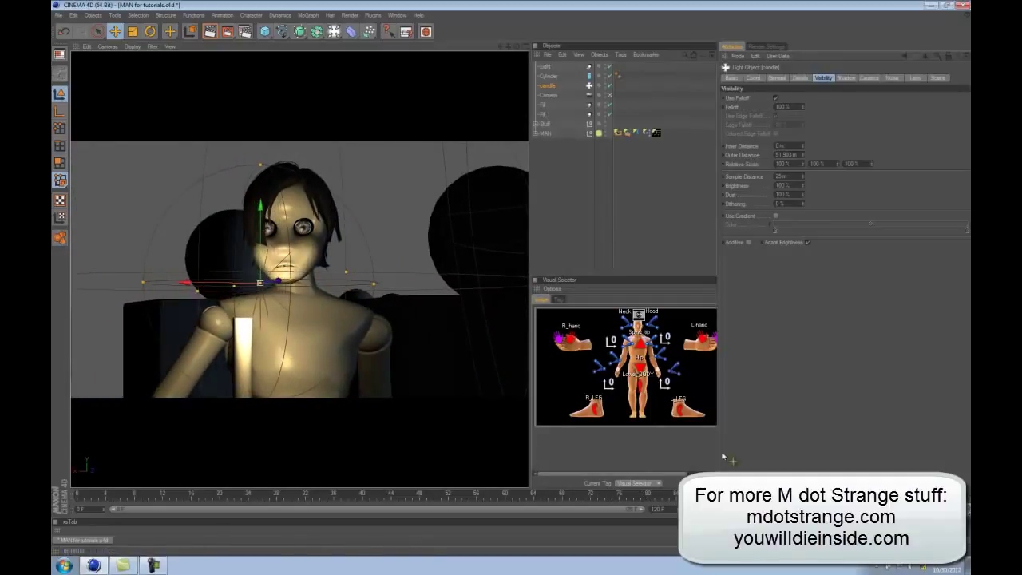
left_click(209, 33)
key("ctrl+r")
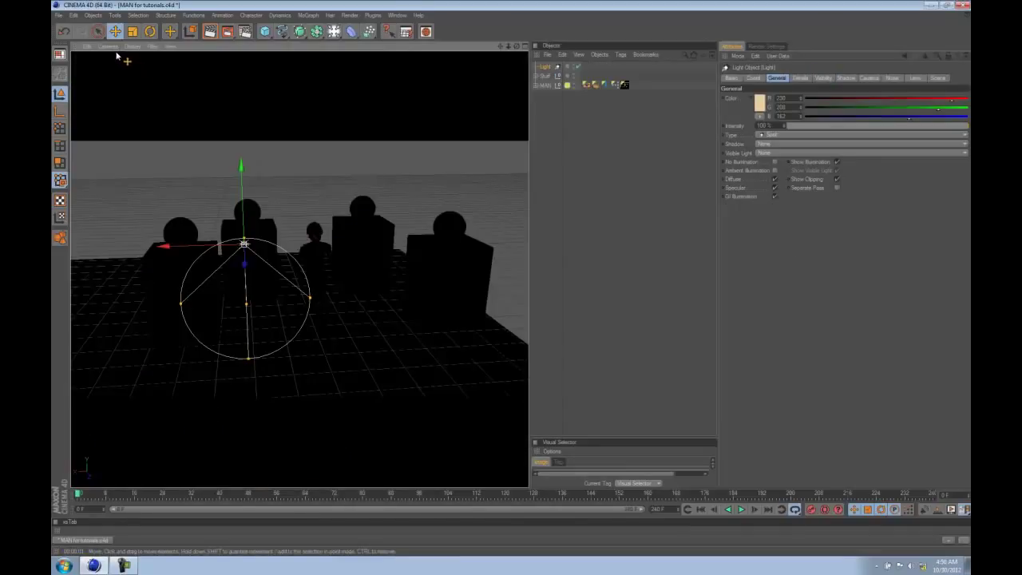
Look through the spotlight as a camera and aim it at the standing figure from an angle above
left_click(110, 47)
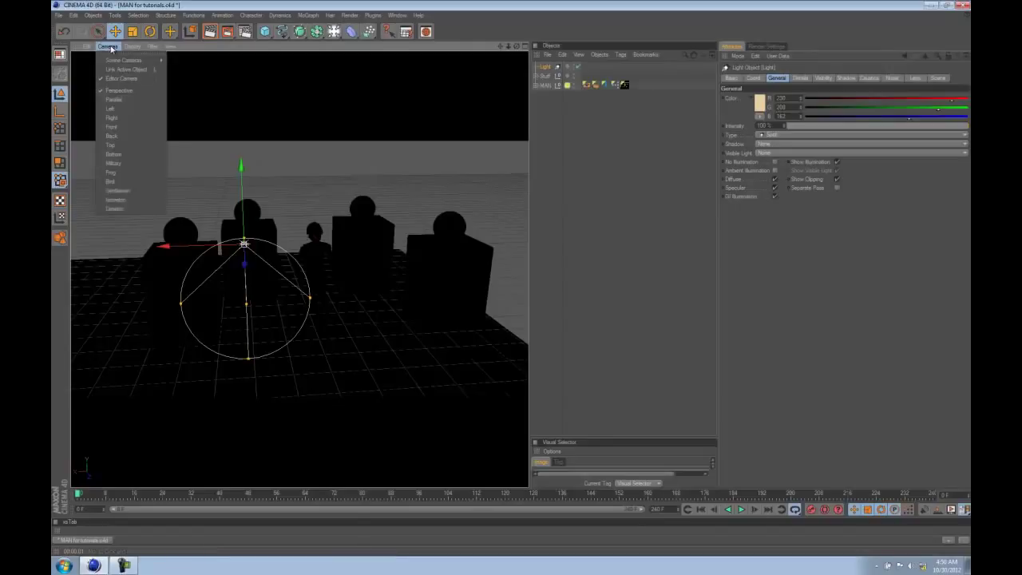
left_click(111, 48)
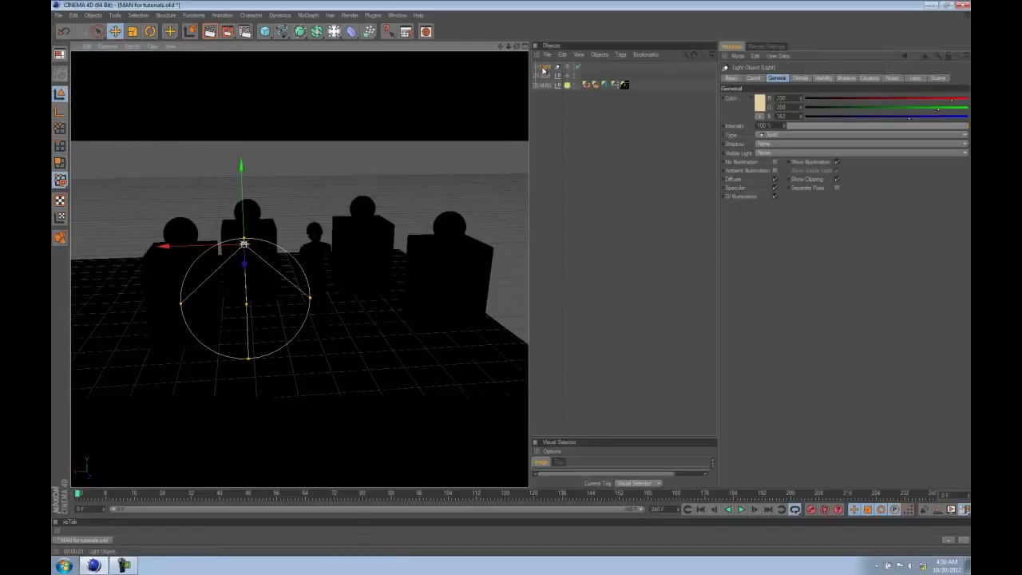
left_click(113, 47)
left_click(127, 70)
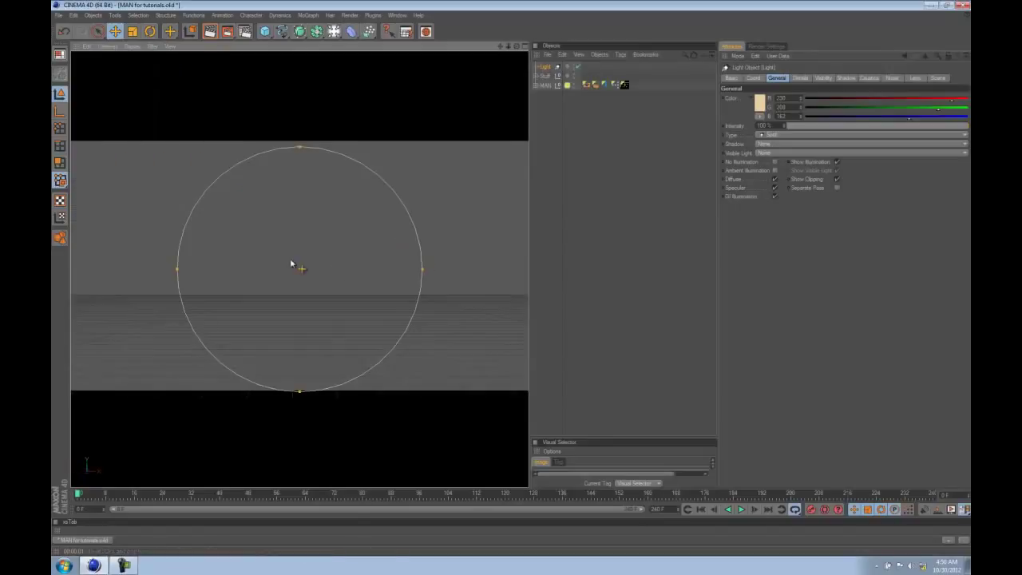
left_click_drag(270, 264, 400, 251, "alt")
right_click_drag(399, 251, 301, 297, "alt")
left_click_drag(300, 299, 361, 291, "alt")
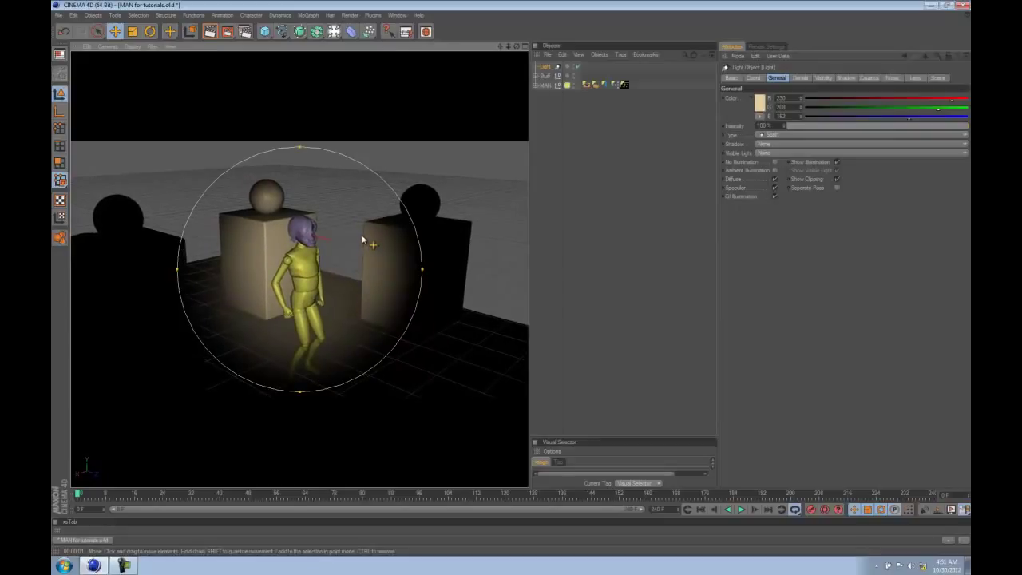
Give the spotlight Shadow Maps (Soft), lower its intensity to about 38%, and render from the original scene view
left_click(783, 143)
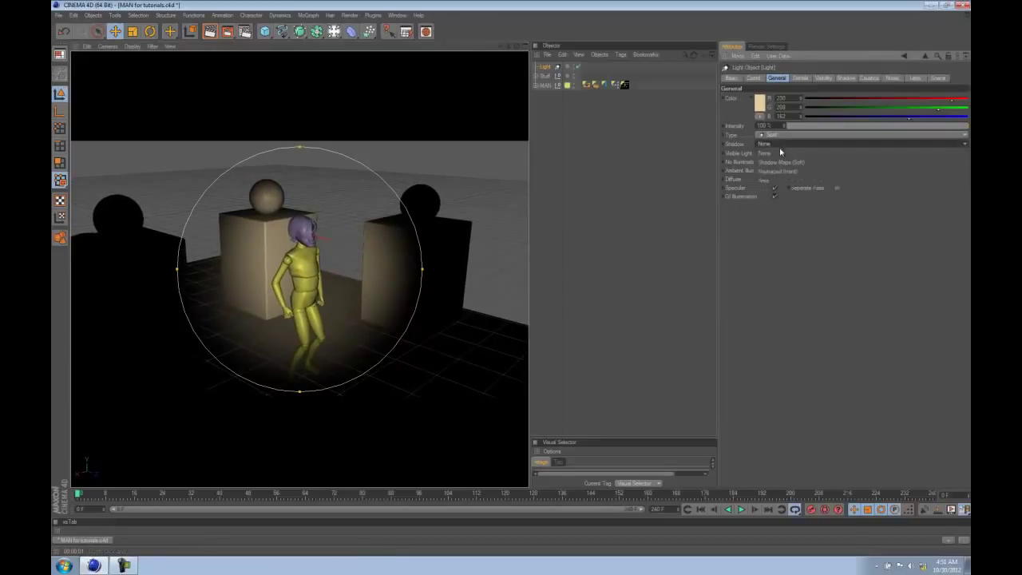
left_click(796, 157)
left_click_drag(821, 135, 856, 140)
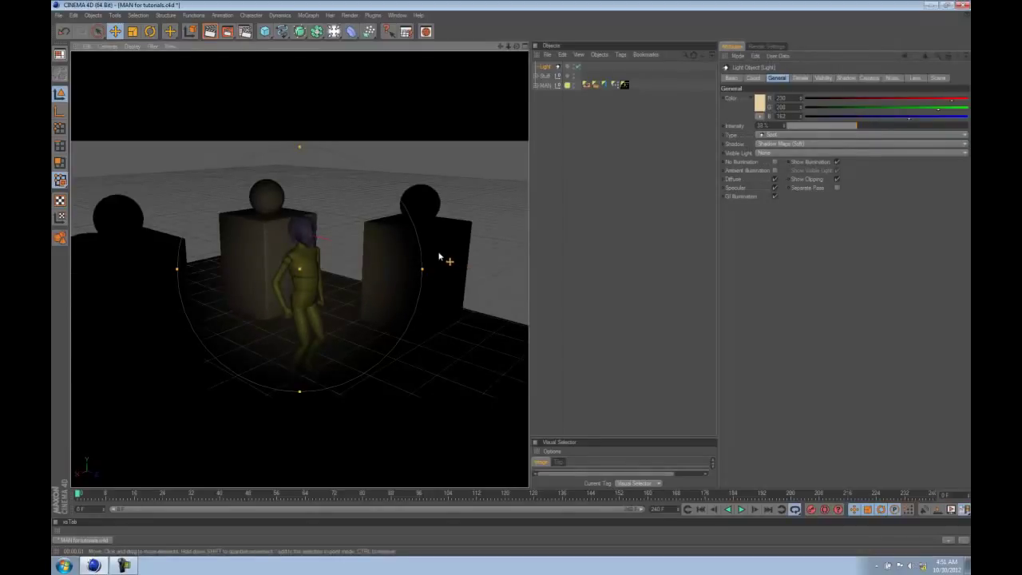
key("ctrl+shift+z")
left_click(210, 32)
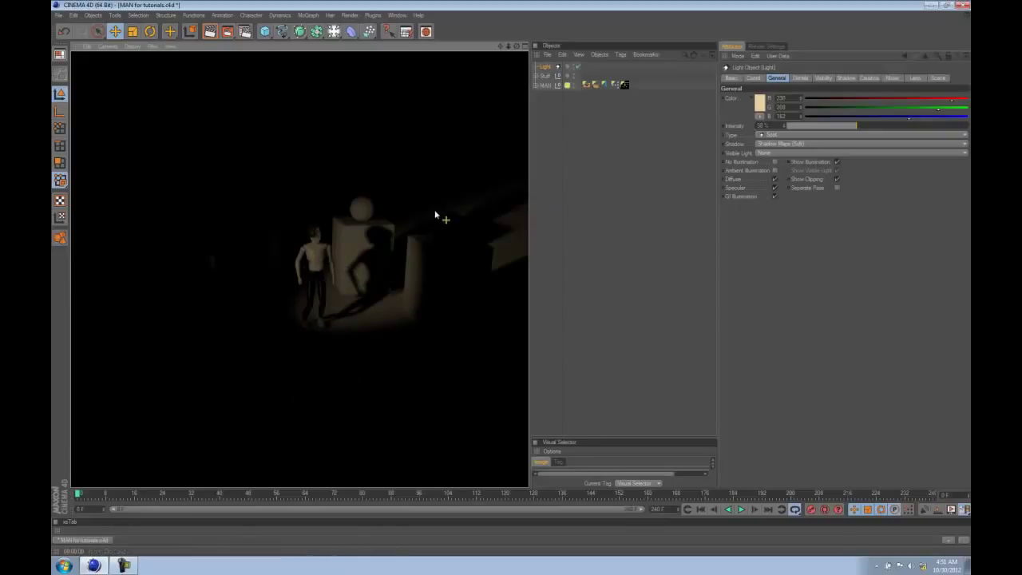
Render the scene of the figure and four sphere-topped blocks without any added lights
middle_click_drag(422, 255, 326, 277, "alt")
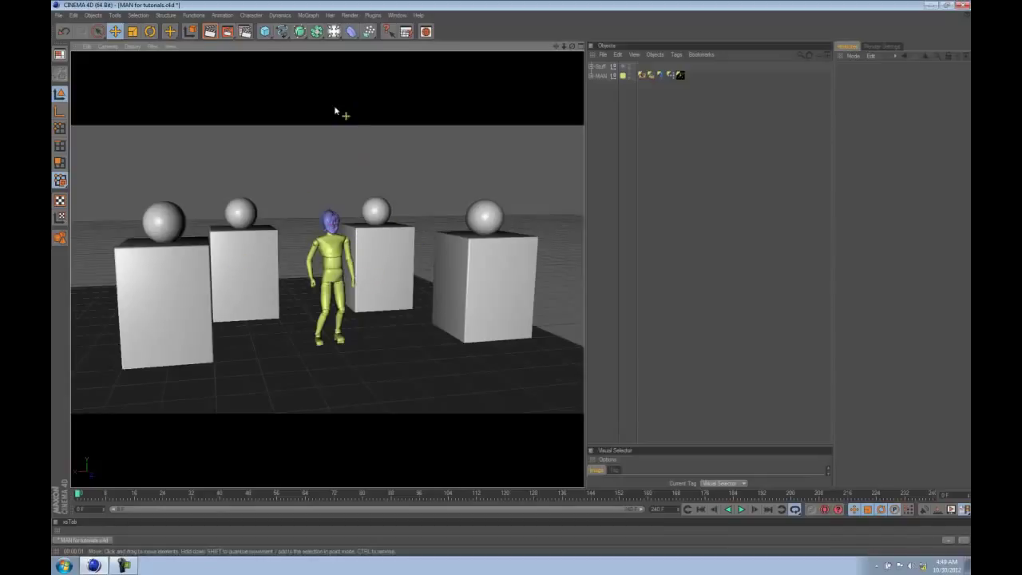
left_click(209, 31)
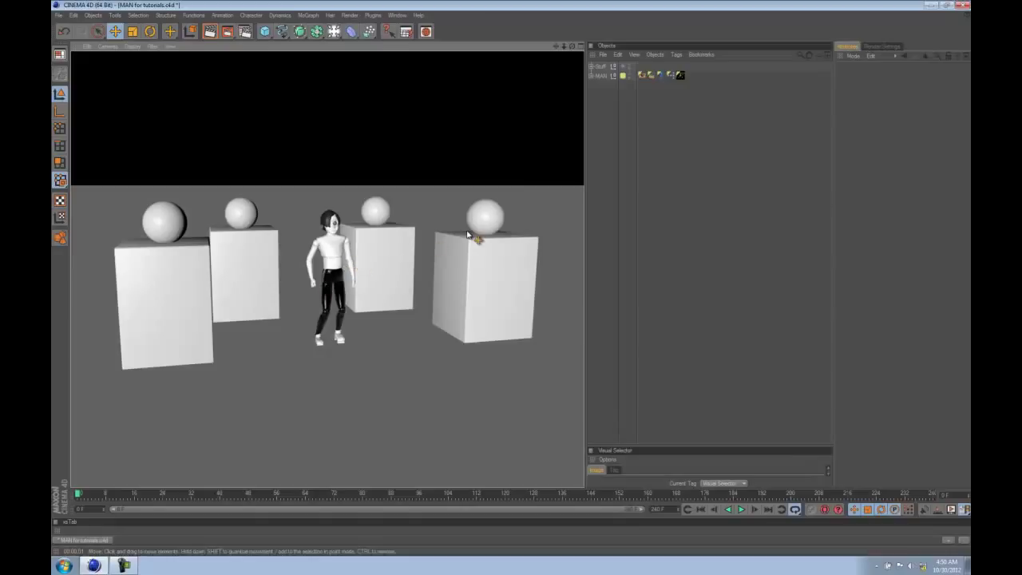
Add a spot light, show its cone outline in the viewport, and raise it off the floor among the blocks
left_click_drag(401, 258, 419, 257, "alt")
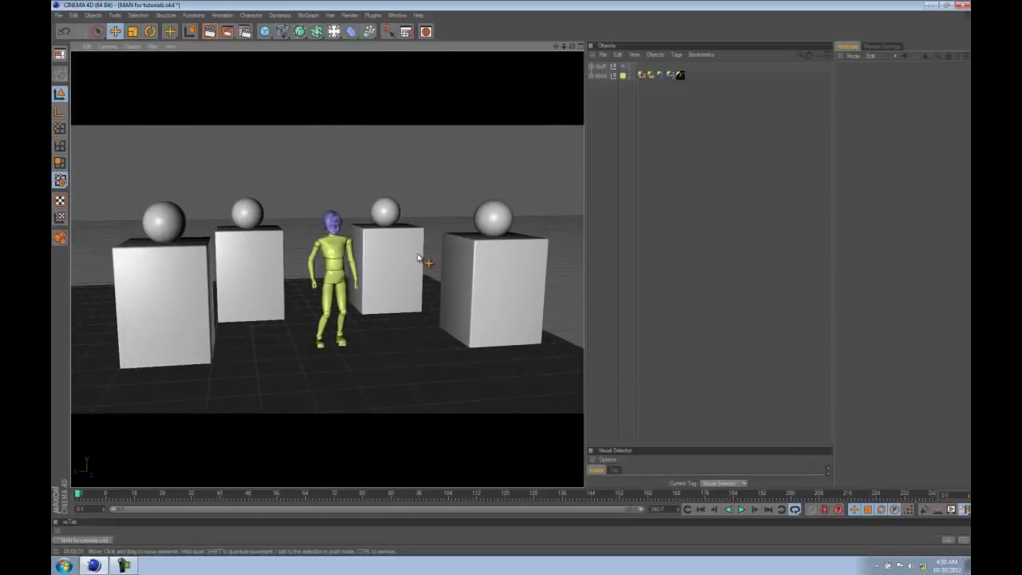
right_click_drag(420, 206, 308, 231, "alt")
middle_click_drag(310, 209, 314, 196, "alt")
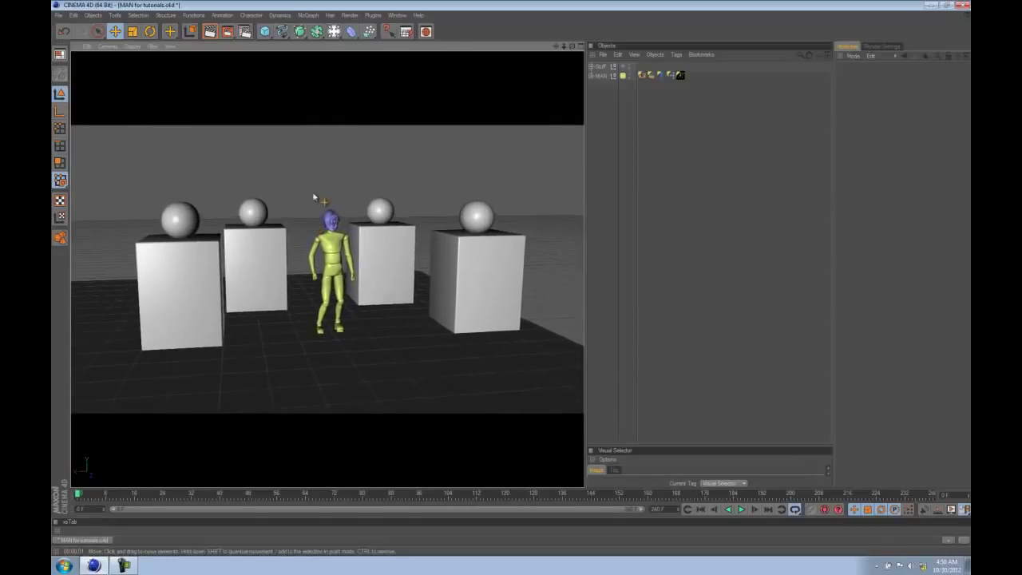
left_click(337, 33)
left_click(355, 40)
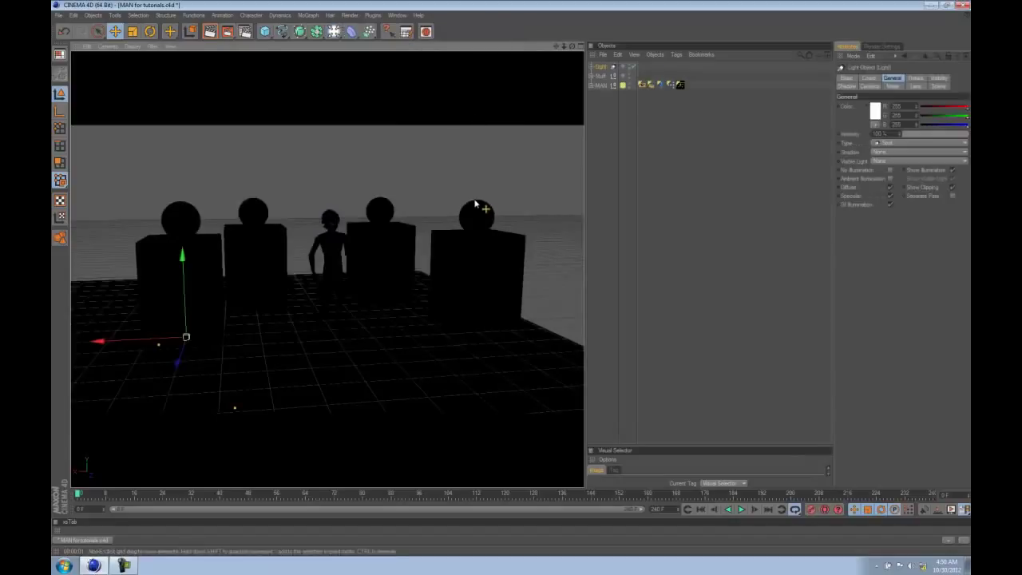
left_click_drag(189, 296, 190, 252)
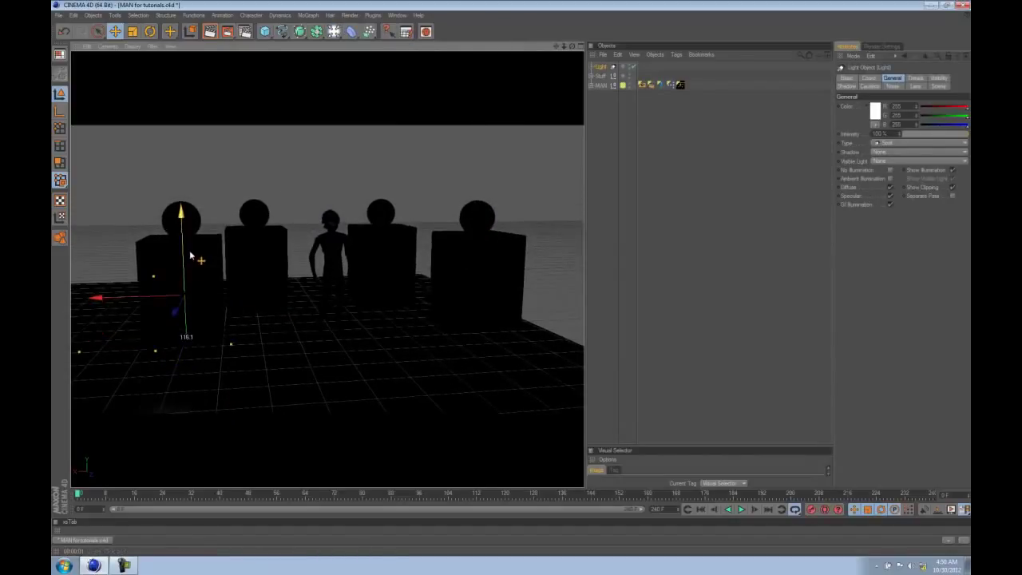
left_click(152, 46)
left_click(182, 151)
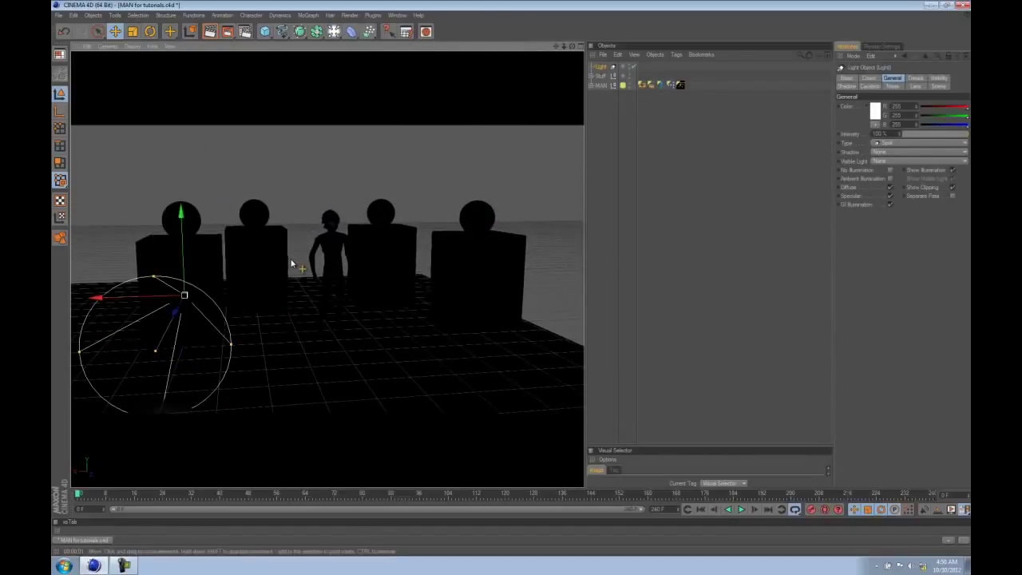
left_click_drag(292, 261, 374, 220)
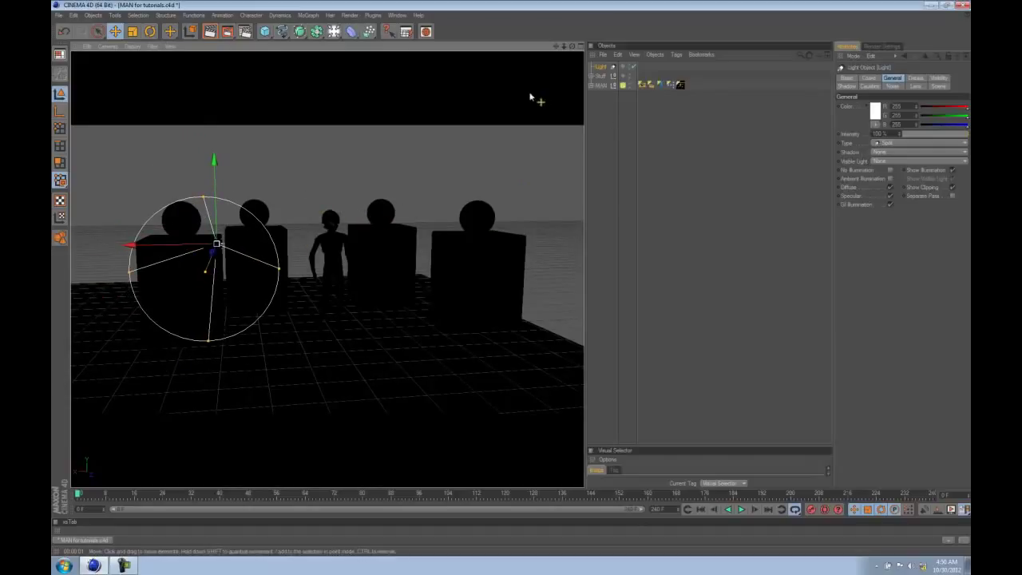
Give the spot light a pale warm colour of RGB 230, 208, 162
left_click_drag(832, 244, 720, 243)
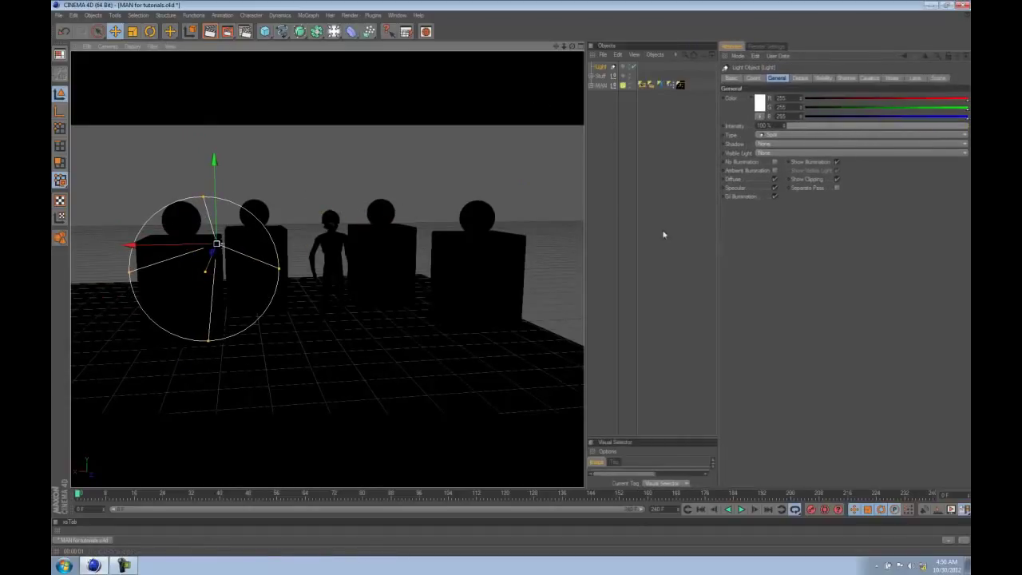
left_click_drag(585, 206, 515, 181)
left_click(760, 105)
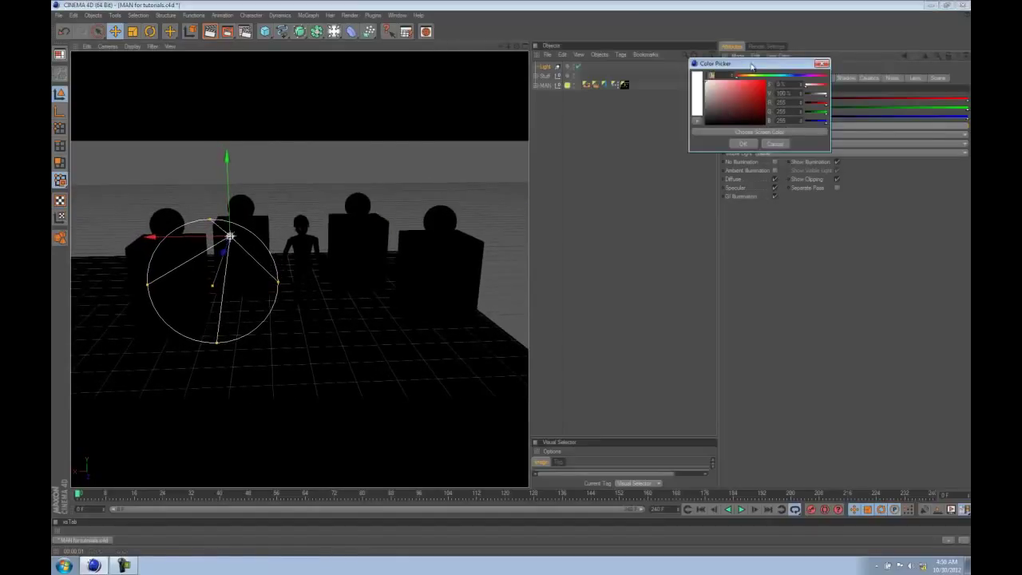
left_click_drag(750, 67, 683, 124)
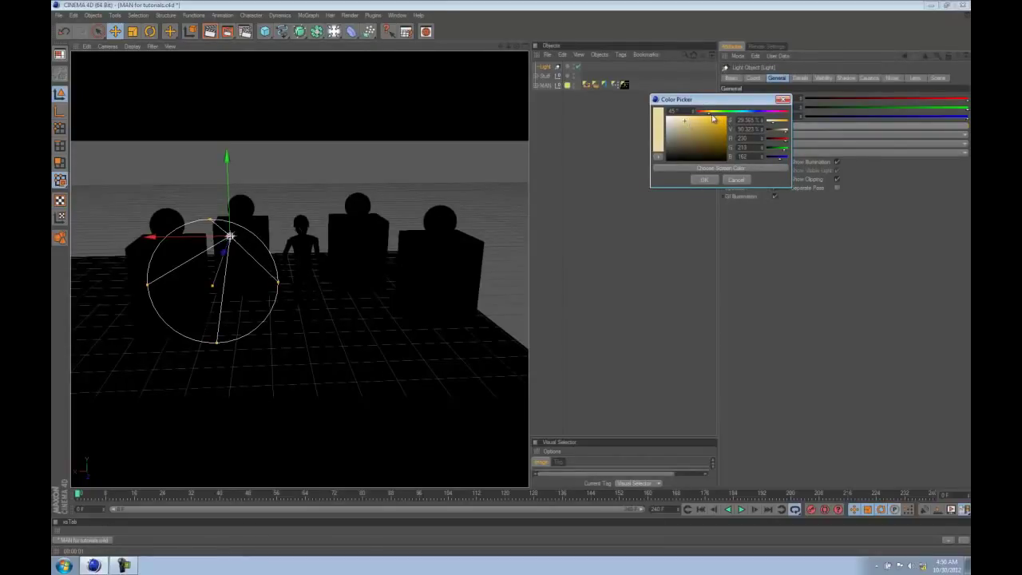
left_click_drag(712, 117, 710, 116)
left_click(705, 178)
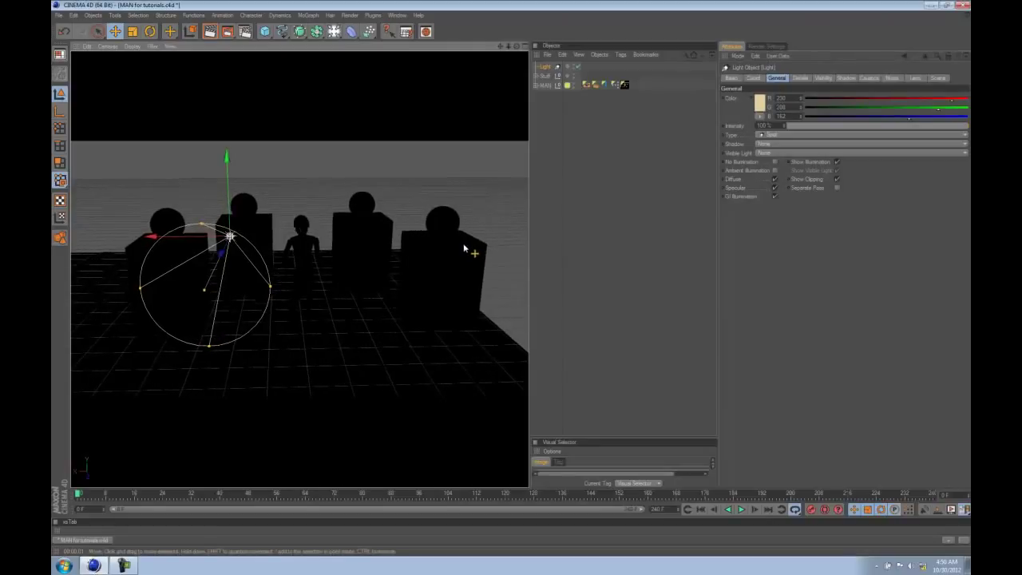
Aim the spot light diagonally at the standing figure and the block behind it
left_click_drag(428, 237, 405, 242, "alt")
middle_click_drag(406, 243, 425, 256, "alt")
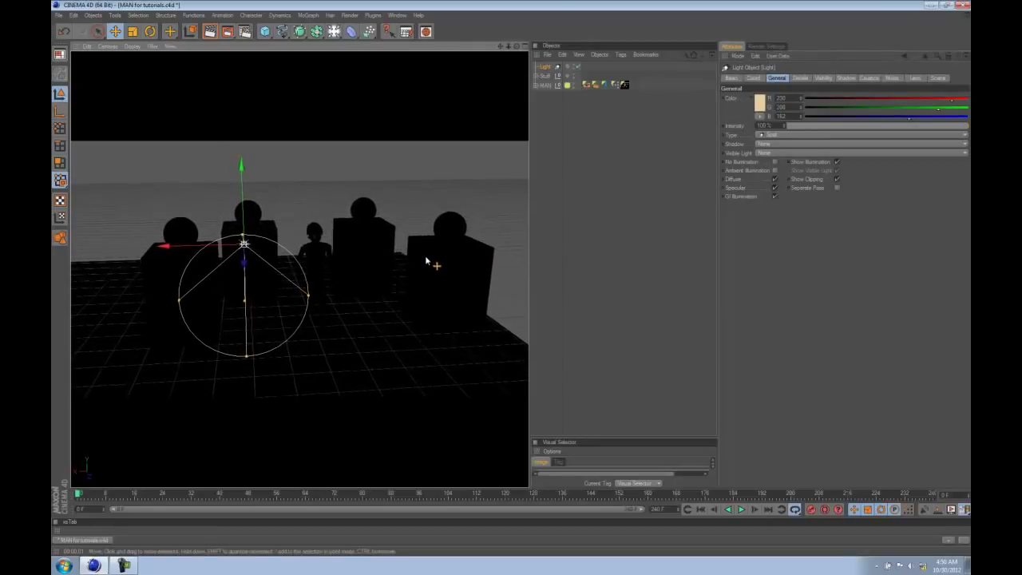
left_click_drag(426, 250, 418, 258, "alt")
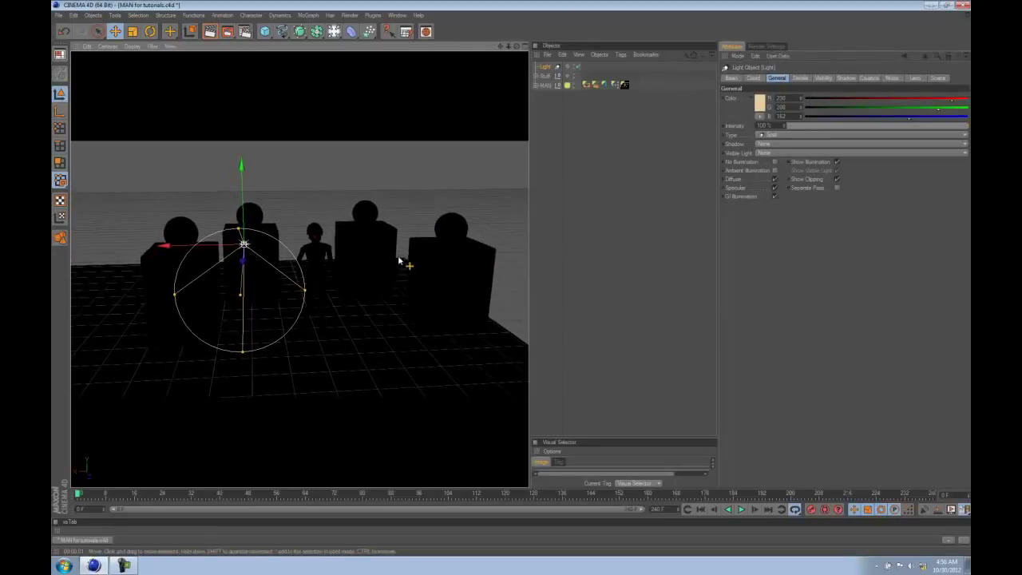
left_click_drag(345, 293, 343, 280, "alt")
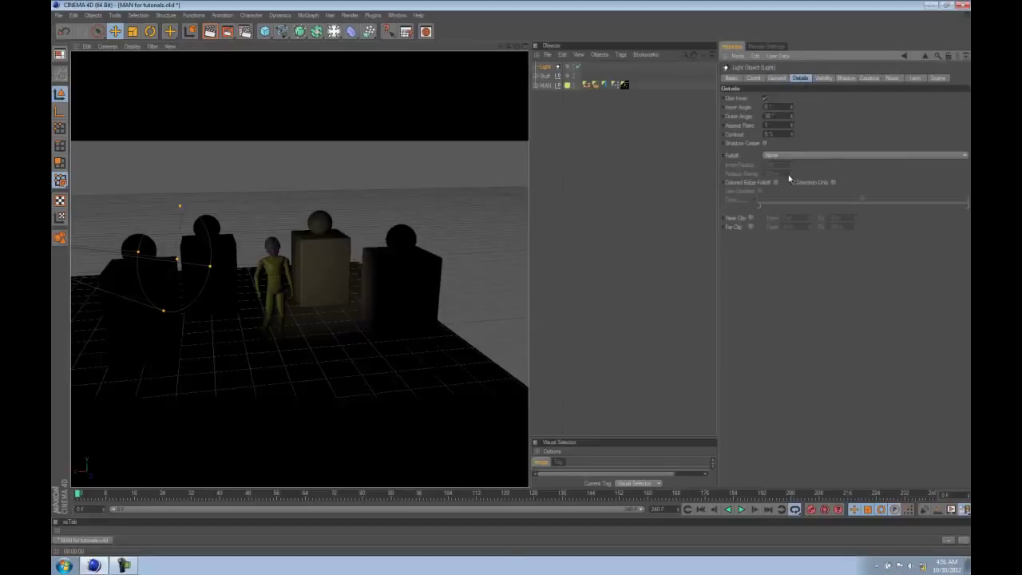
Set the spot light's falloff to Inverse Square and extend its decay radius past the figure to about 1116 m
left_click(789, 160)
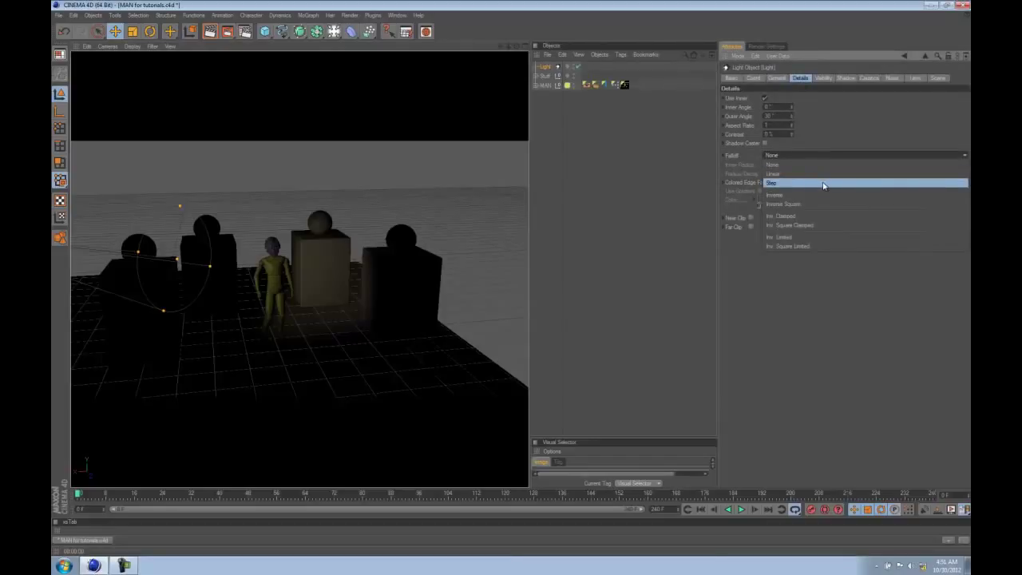
left_click(787, 203)
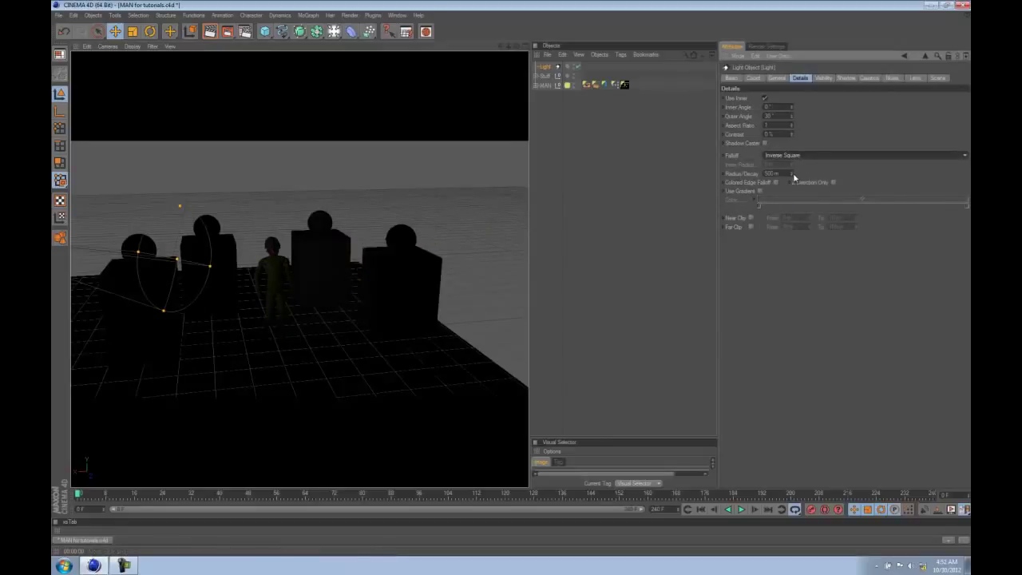
left_click_drag(792, 174, 780, 137)
key("F2")
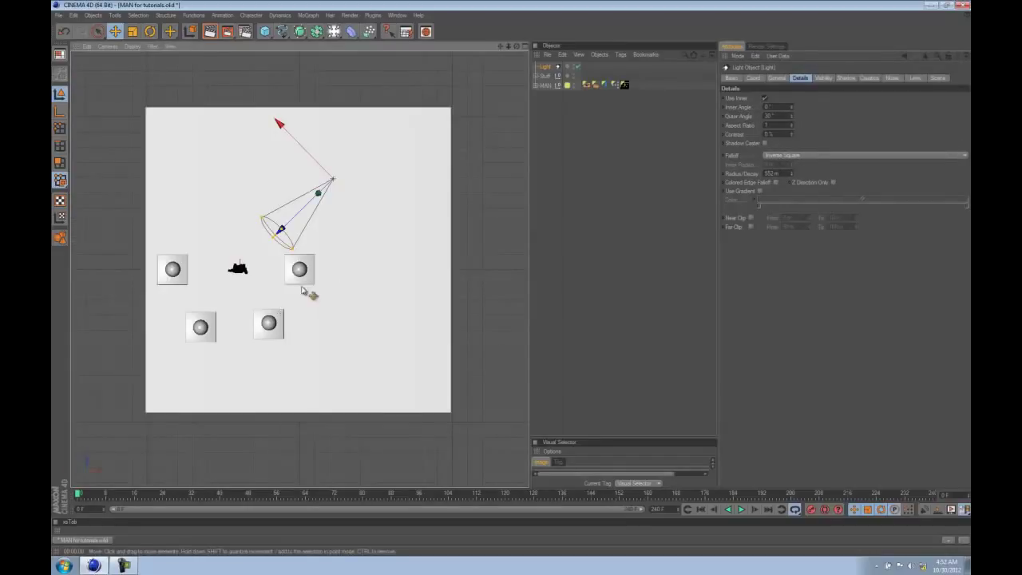
right_click_drag(302, 288, 378, 290, "alt")
middle_click_drag(379, 291, 416, 297, "alt")
left_click_drag(300, 233, 225, 314)
Render the perspective view to check how the spot light falls on the figure
key("F1")
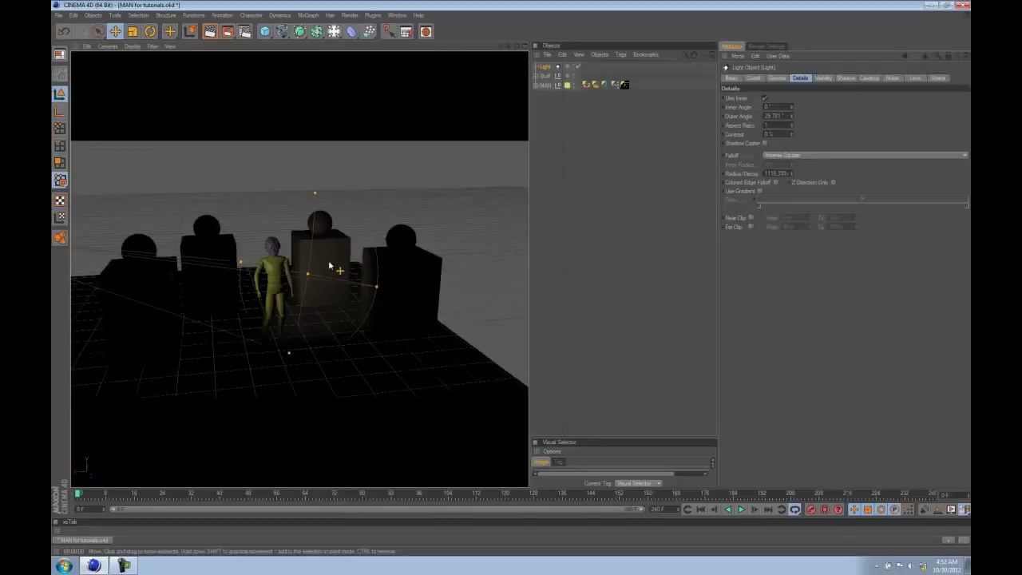
left_click(209, 31)
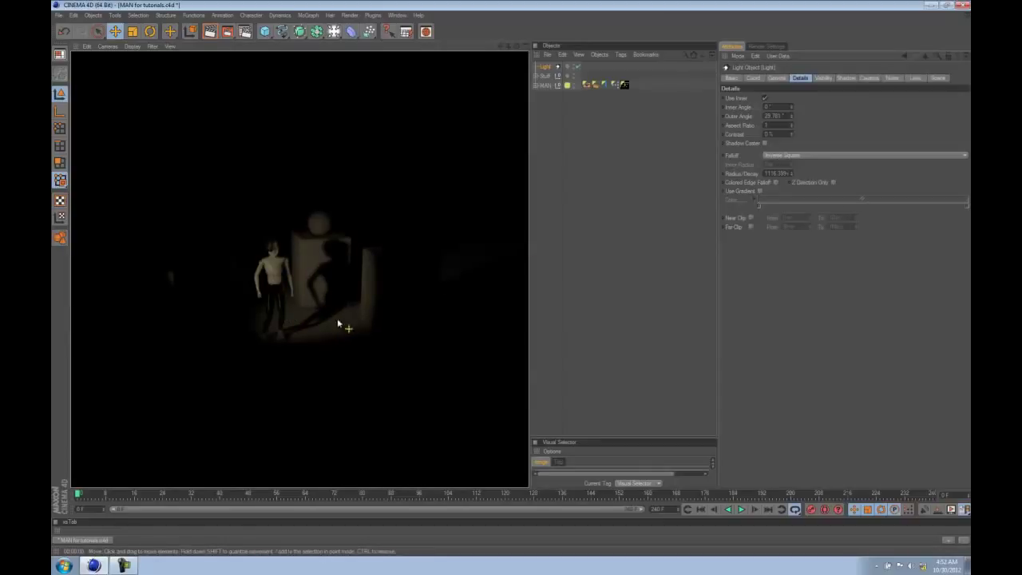
left_click(327, 295)
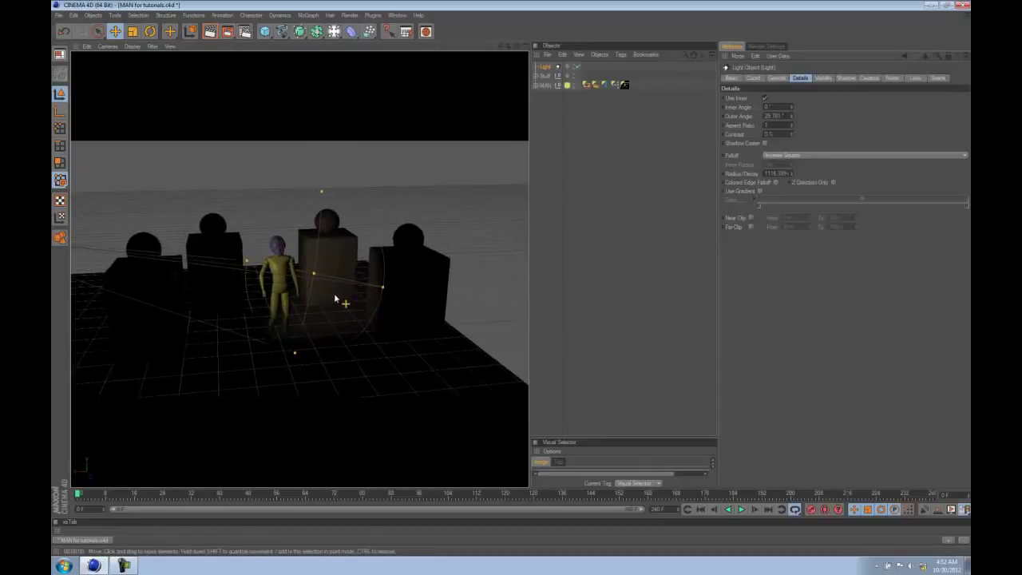
Rename the spot light as Key
left_click(556, 133)
left_click(546, 67)
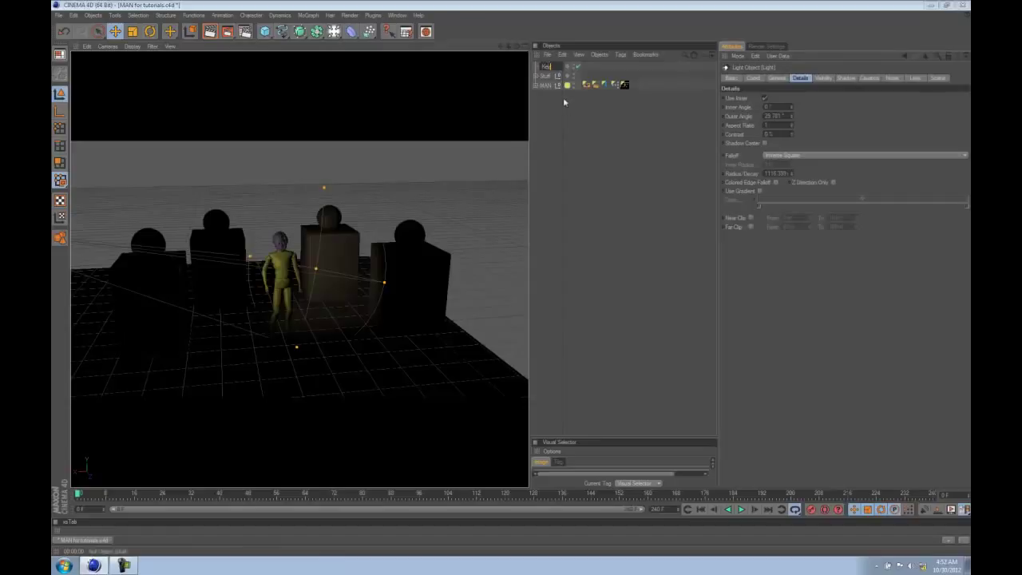
left_click(565, 130)
Examine the key light's position and cone relative to the figure and blocks from above
key("F2")
scroll(222, 283, "down", 4)
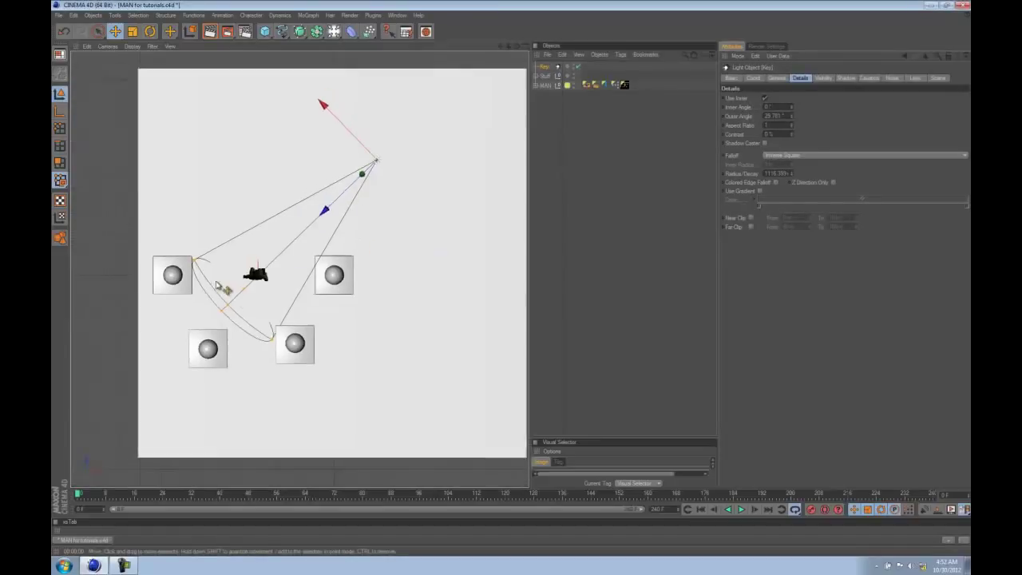
middle_click_drag(368, 198, 465, 196, "alt")
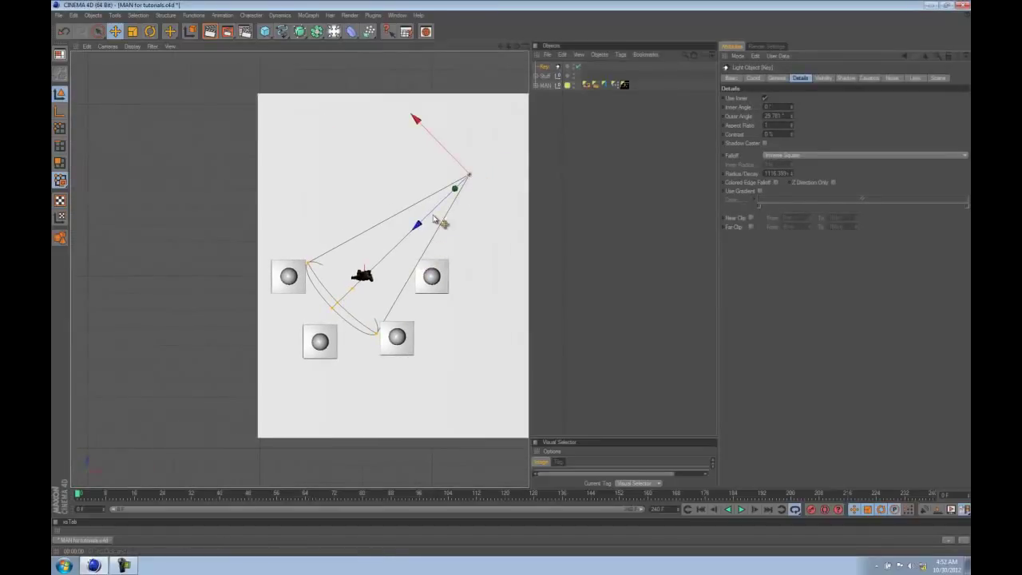
middle_click_drag(440, 271, 406, 282, "alt")
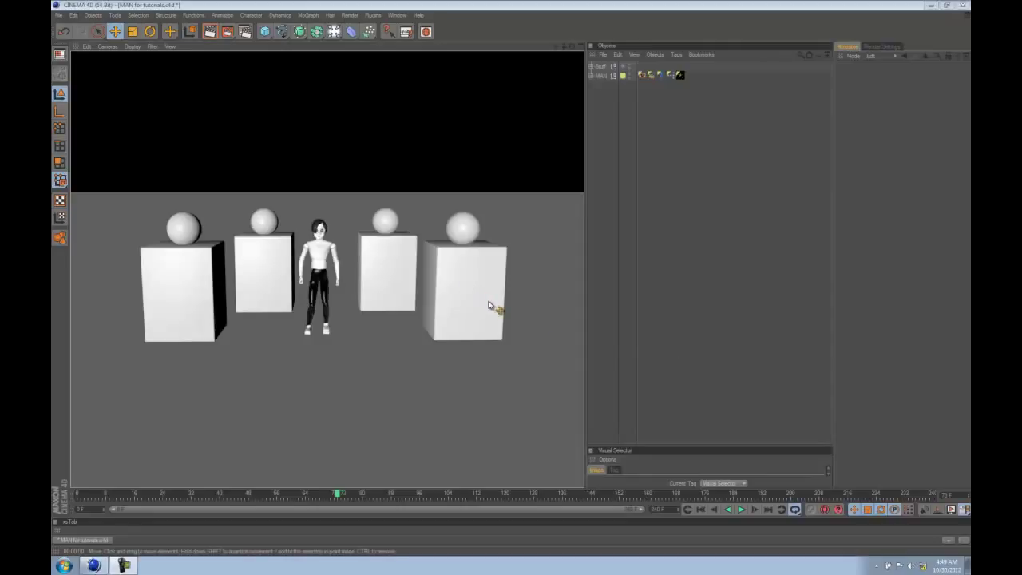
Return to frame 0 and render the unlit figure and blocks from a slightly higher front angle
left_click(702, 510)
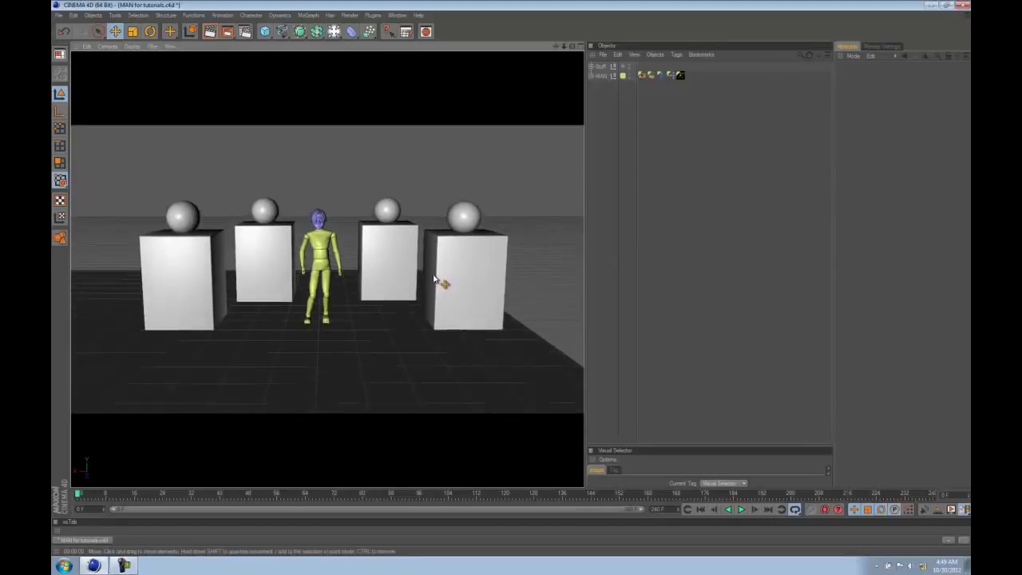
left_click_drag(435, 279, 397, 315, "alt")
left_click(210, 31)
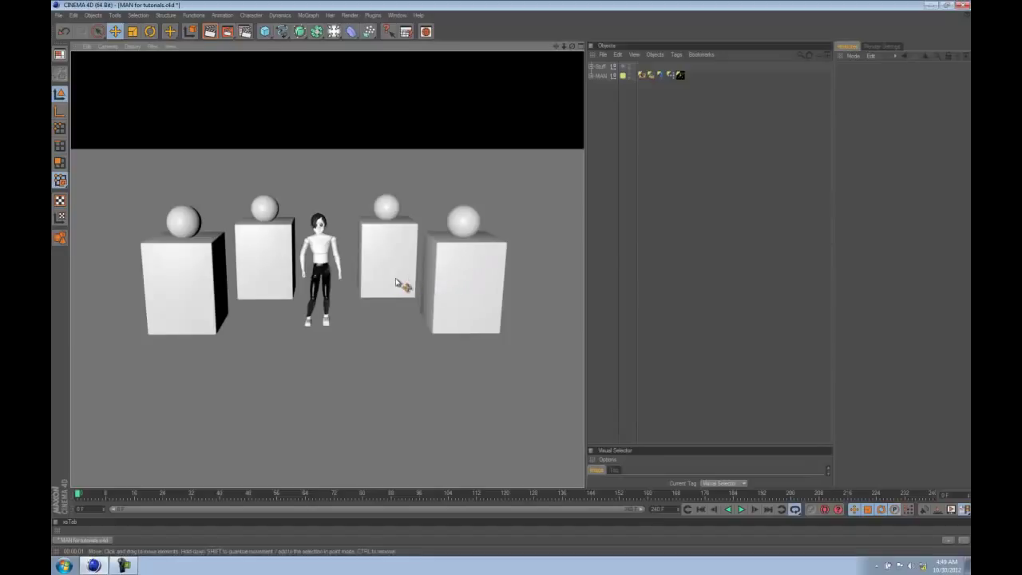
mouse_move(347, 275)
right_mouse_down("alt")
mouse_move(454, 294)
mouse_move(408, 310)
right_mouse_up("alt")
left_click_drag(408, 311, 409, 327, "alt")
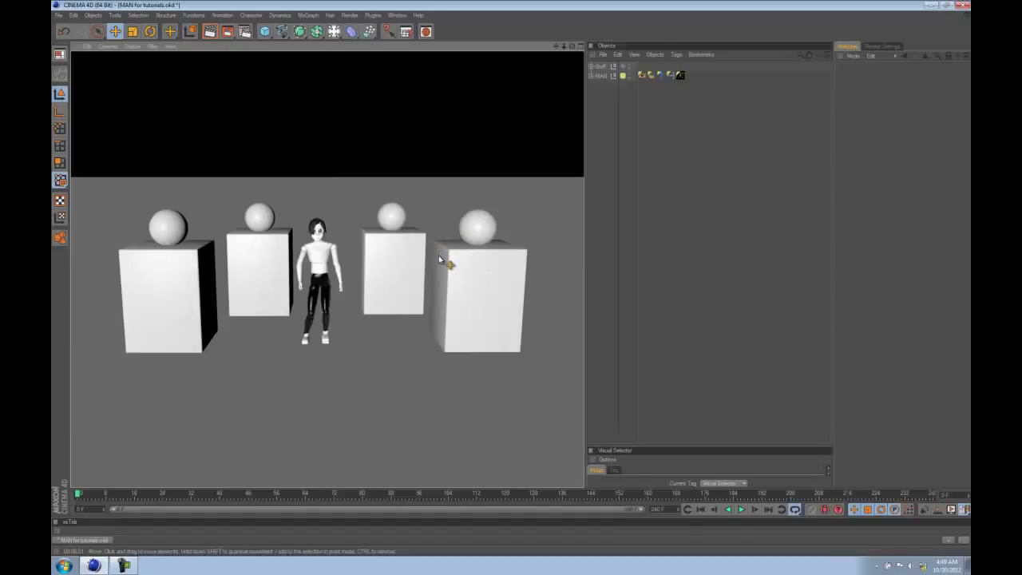
mouse_move(459, 266)
left_mouse_down("alt")
mouse_move(342, 269)
mouse_move(498, 278)
mouse_move(461, 287)
left_mouse_up("alt")
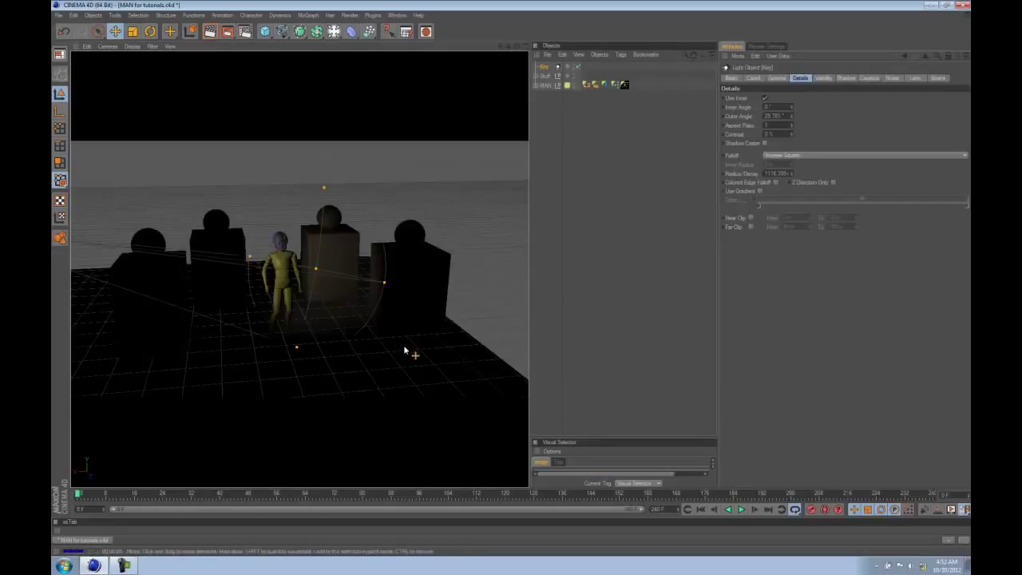
Render the scene with the key light and examine its coverage of the figure from above
key("ctrl+r")
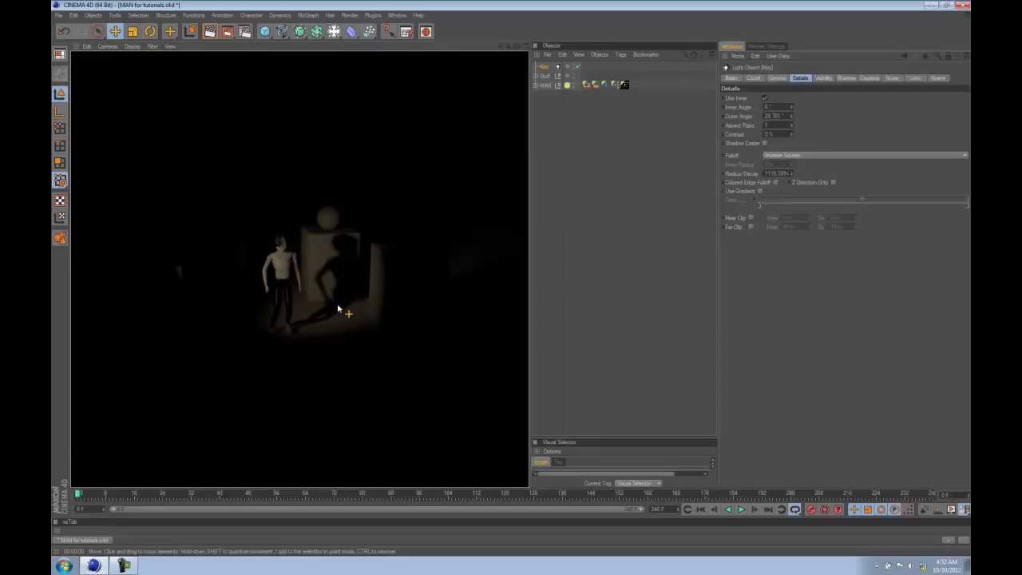
key("F2")
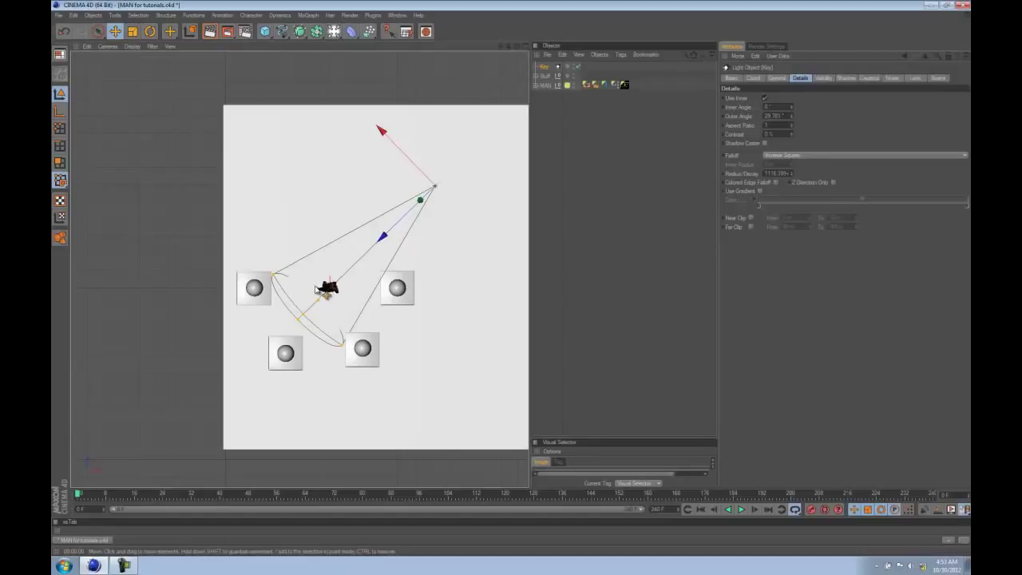
right_click_drag(293, 293, 908, 281, "alt")
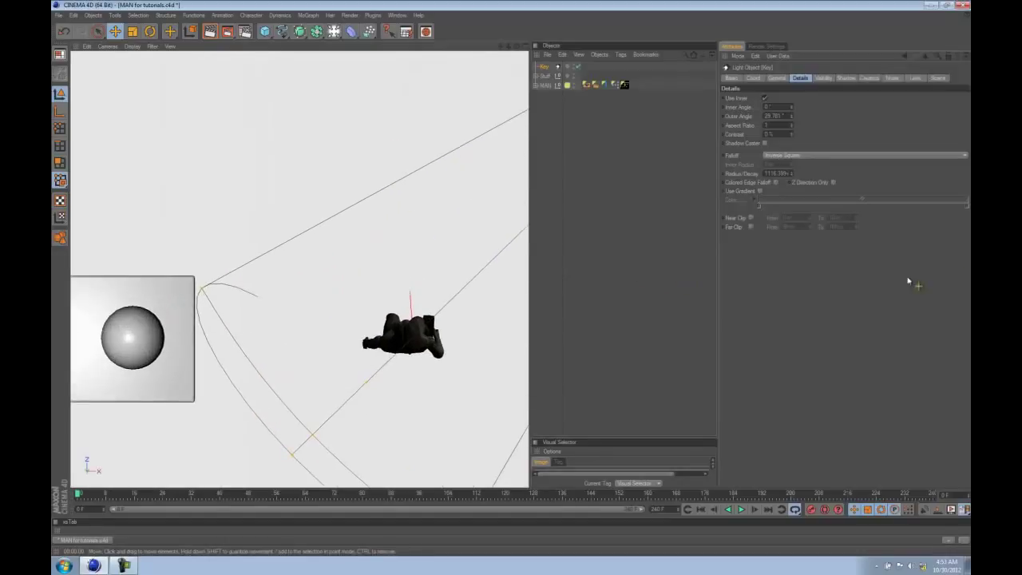
middle_click_drag(373, 298, 286, 228, "alt")
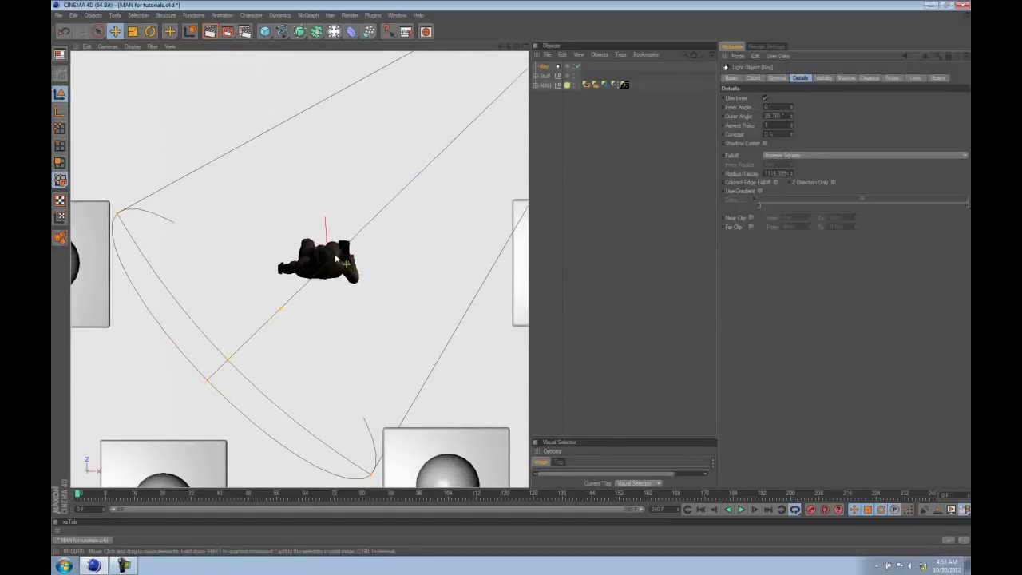
scroll(205, 279, "down", 4)
middle_click_drag(288, 308, 289, 302, "alt")
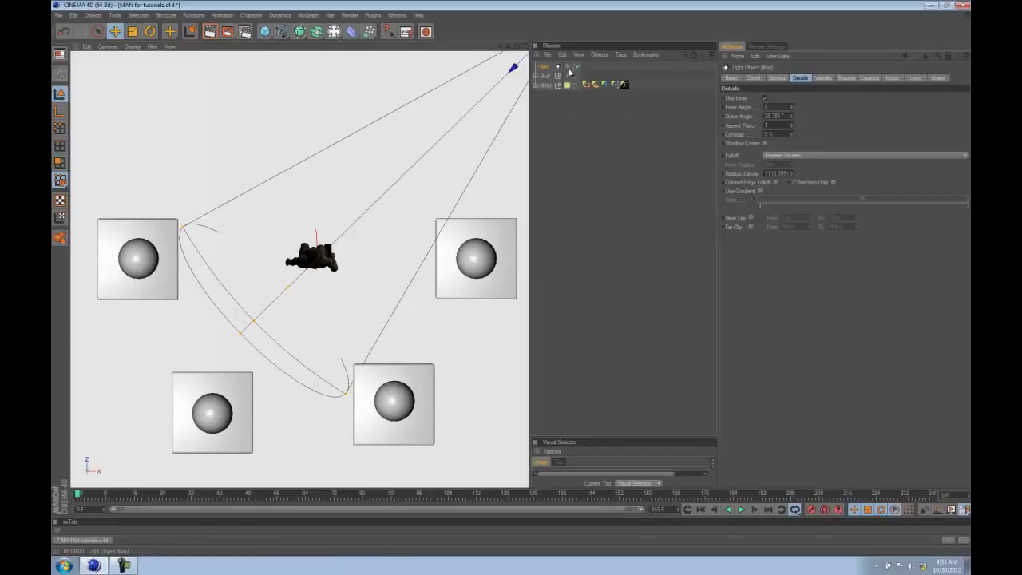
Duplicate the Key light in the object hierarchy and rename the copy as Fill
right_click_drag(388, 171, 85, 263, "alt")
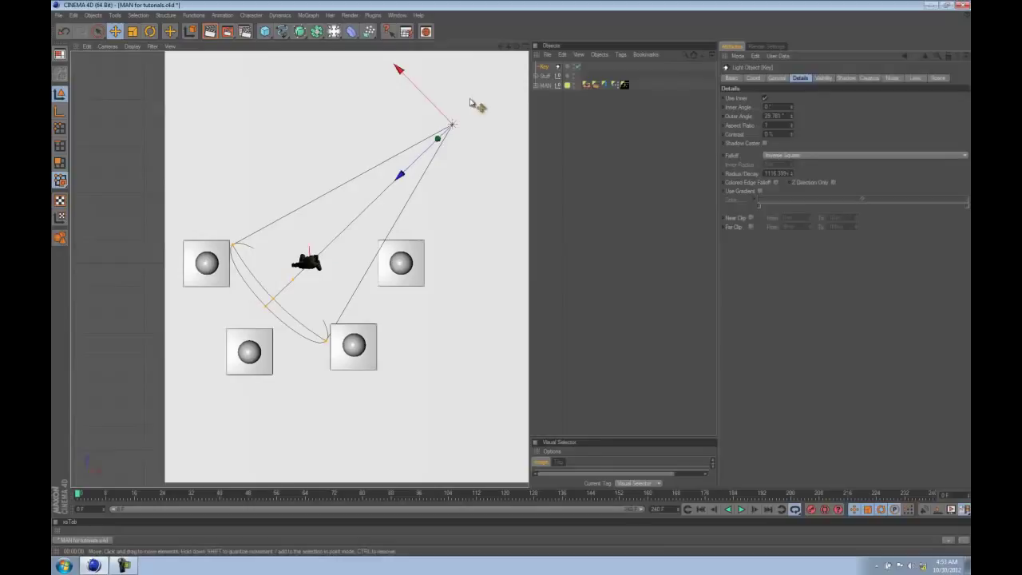
left_click(543, 68)
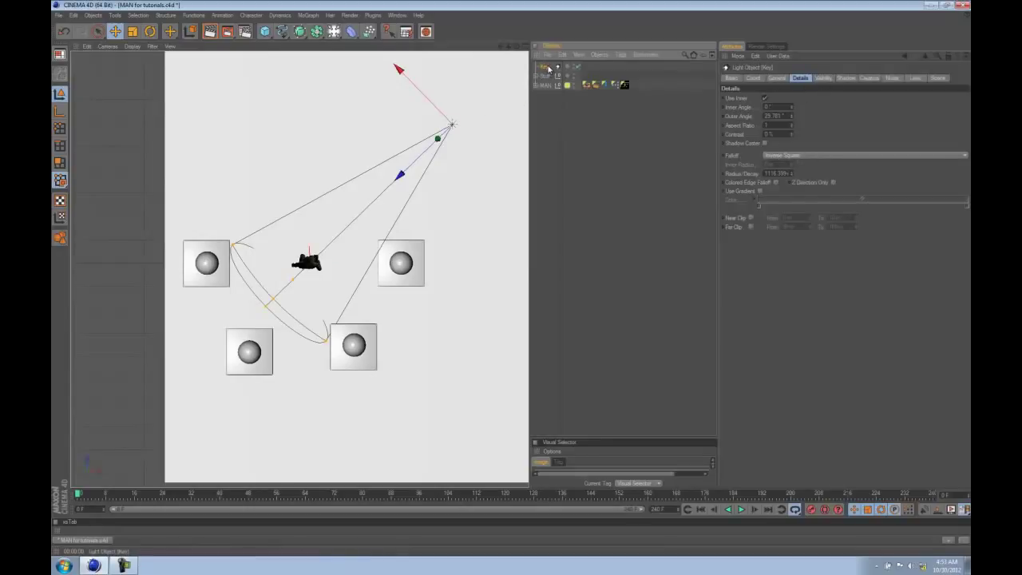
left_click_drag(548, 73, 549, 76, "ctrl")
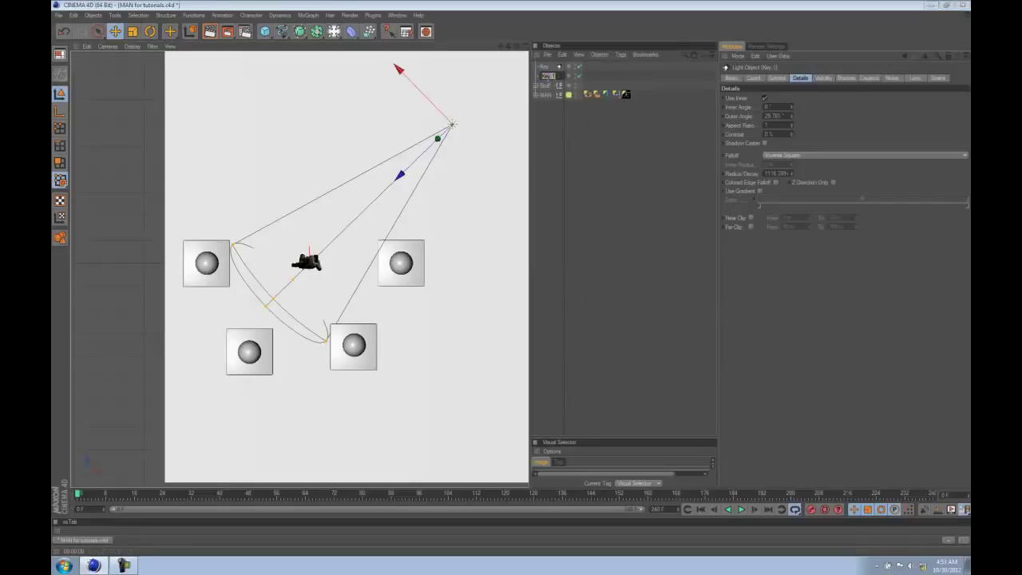
key("Return")
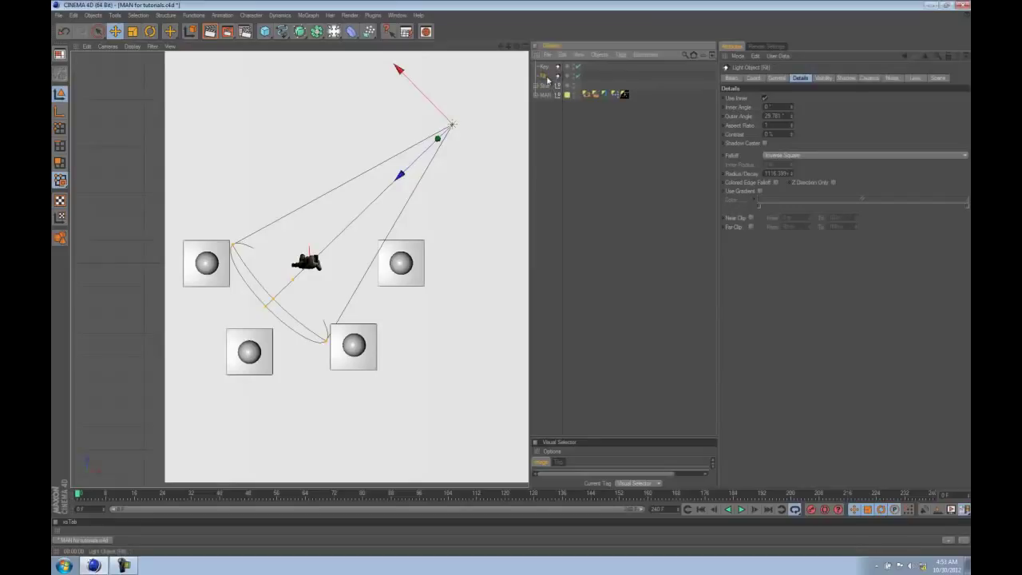
Shift the Fill light's colour from pale yellow towards a soft orange-peach hue
left_click(777, 78)
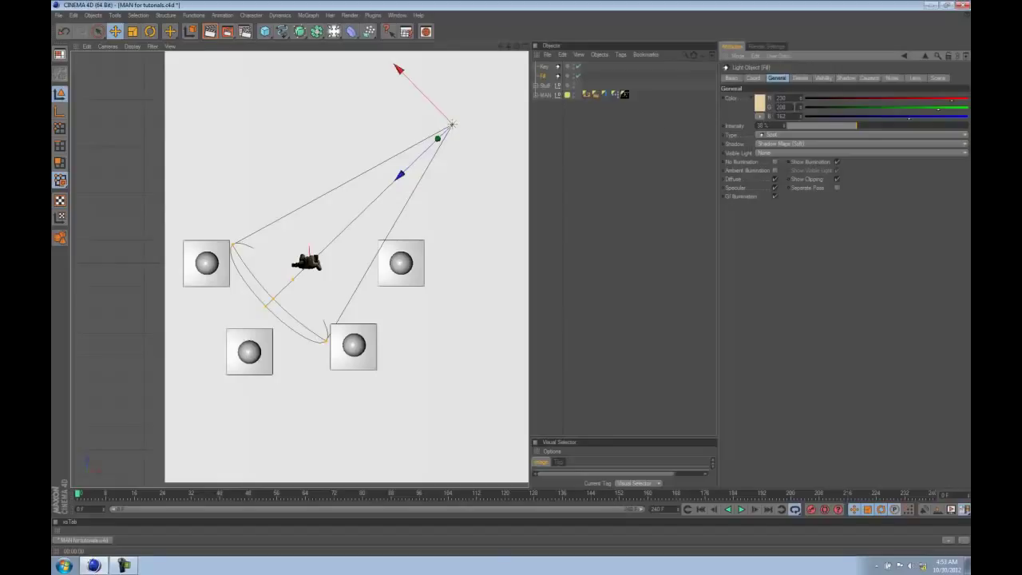
left_click(761, 104)
left_click_drag(743, 80, 741, 80)
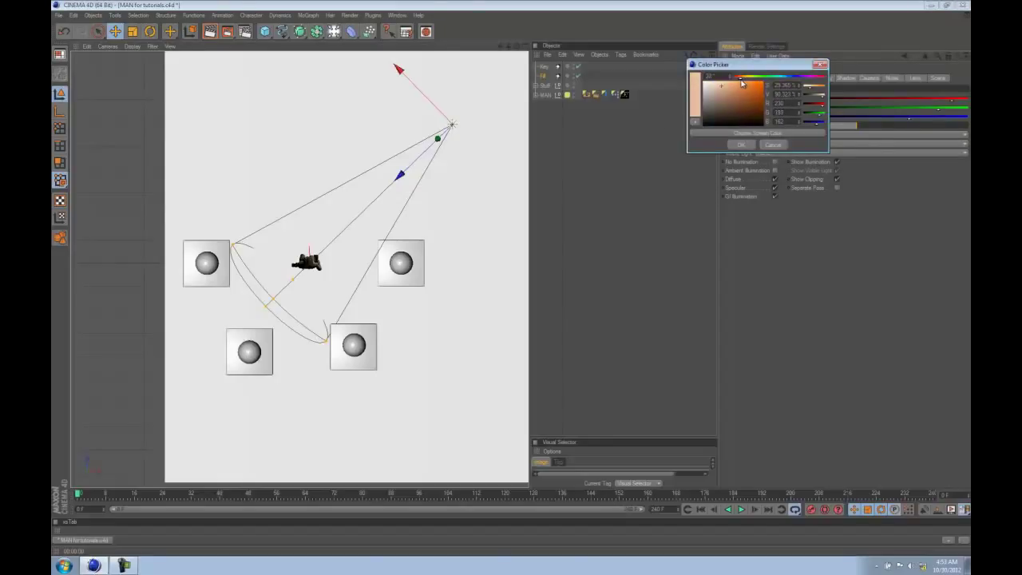
left_click(741, 144)
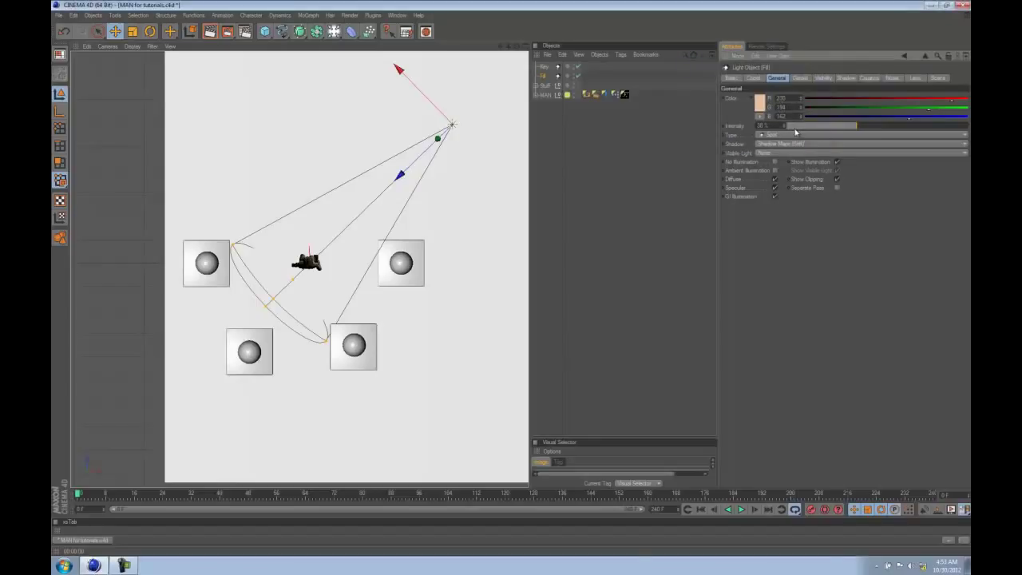
Move the Fill light across to the opposite side of the figure from the Key light and rotate its cone back towards the blocks
scroll(399, 311, "down", 3)
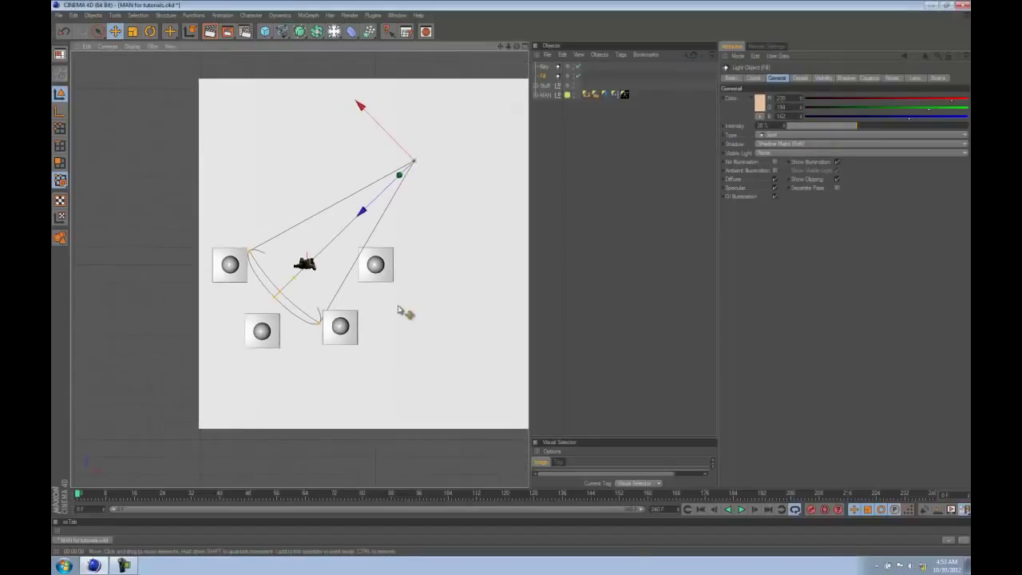
left_click_drag(399, 311, 279, 303)
key("r")
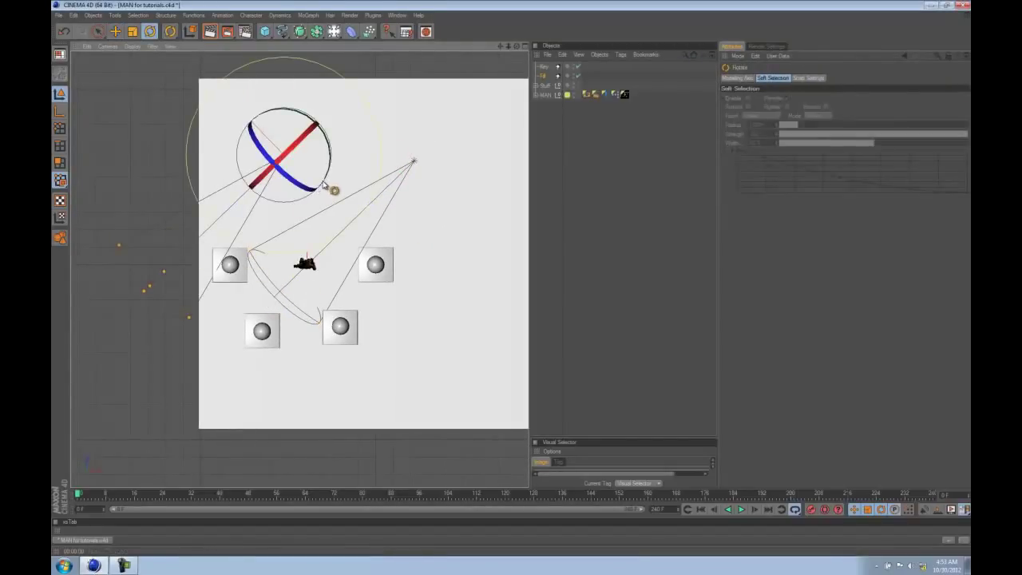
left_click_drag(323, 186, 326, 111)
key("e")
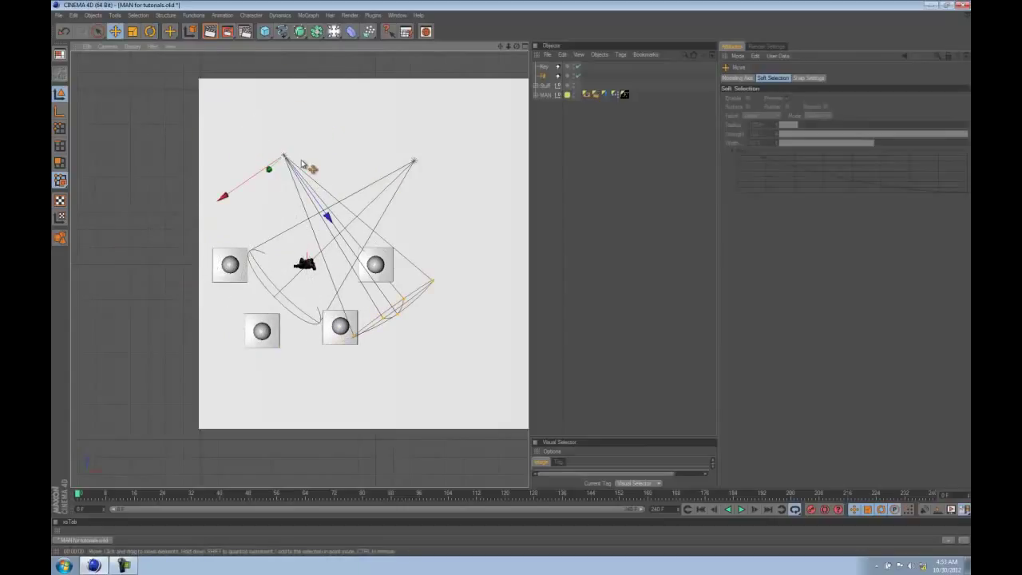
key("r")
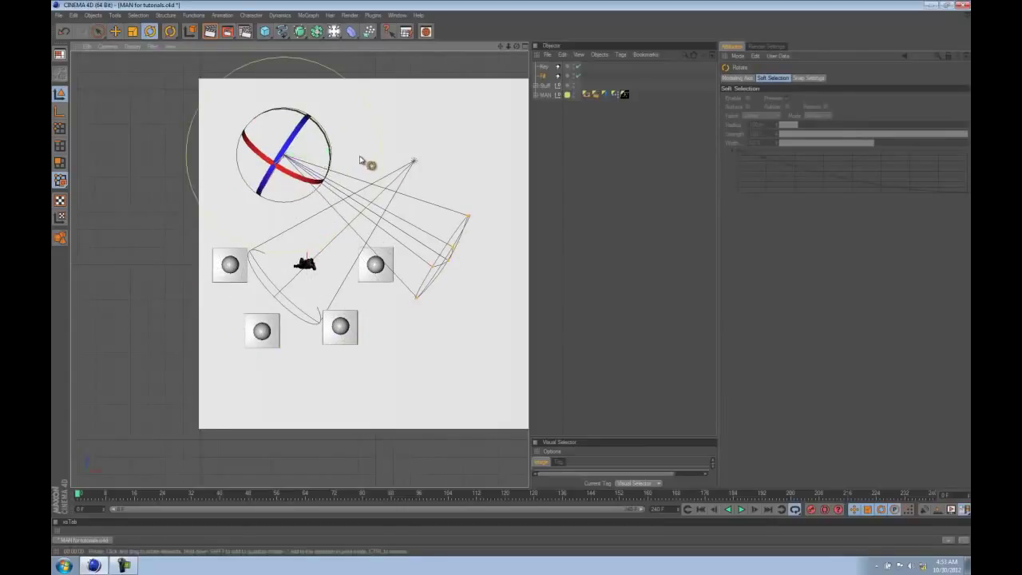